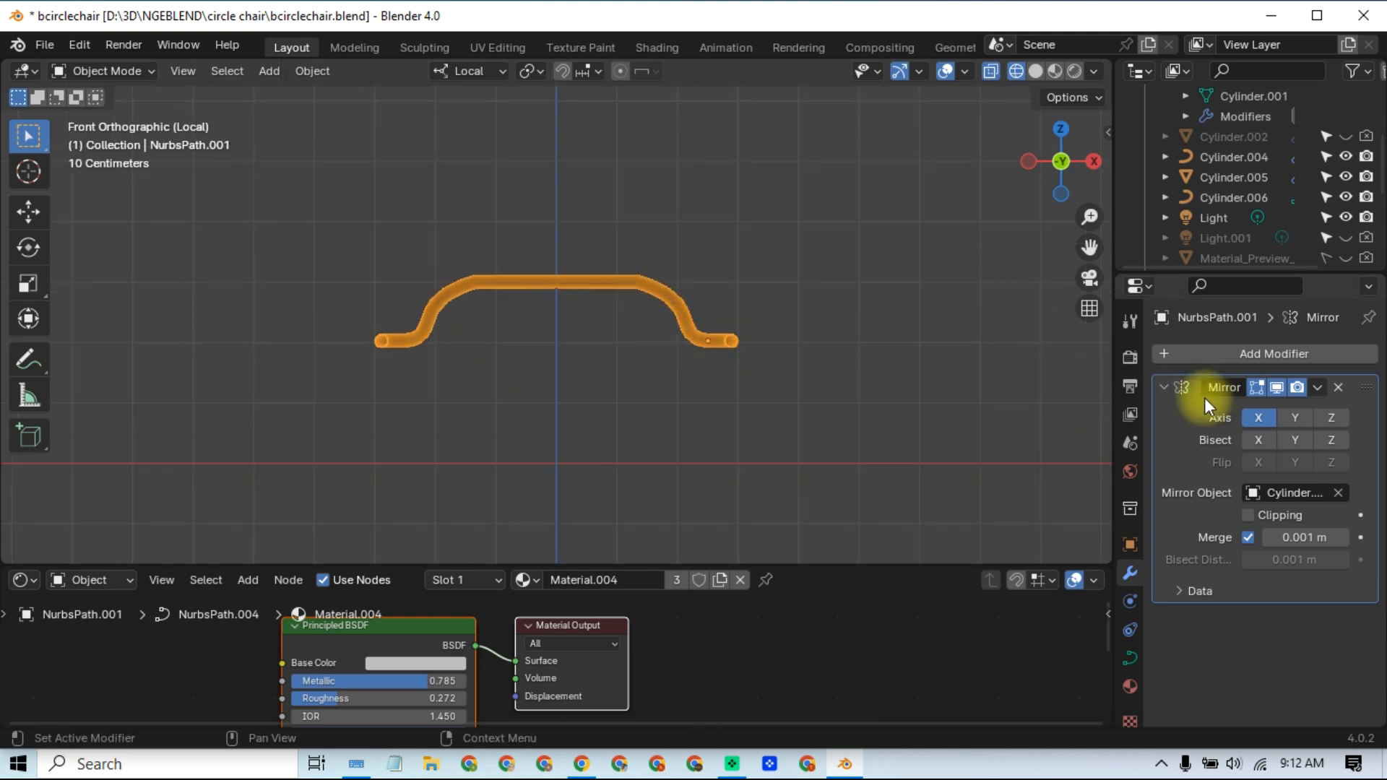
Step: Check the curved backrest tube's Mirror modifier by switching its viewport display off and on, and bring up its Bevel settings
click(1277, 388)
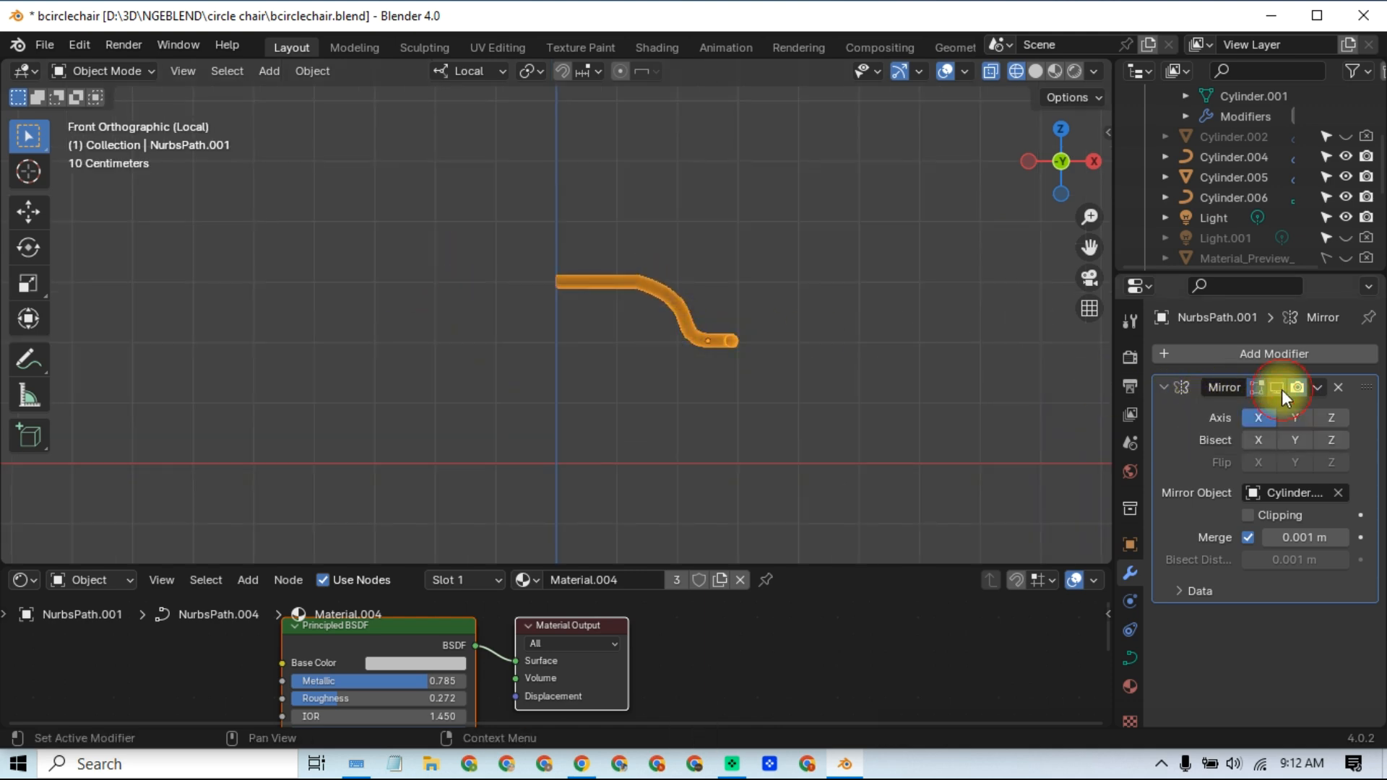
click(1278, 387)
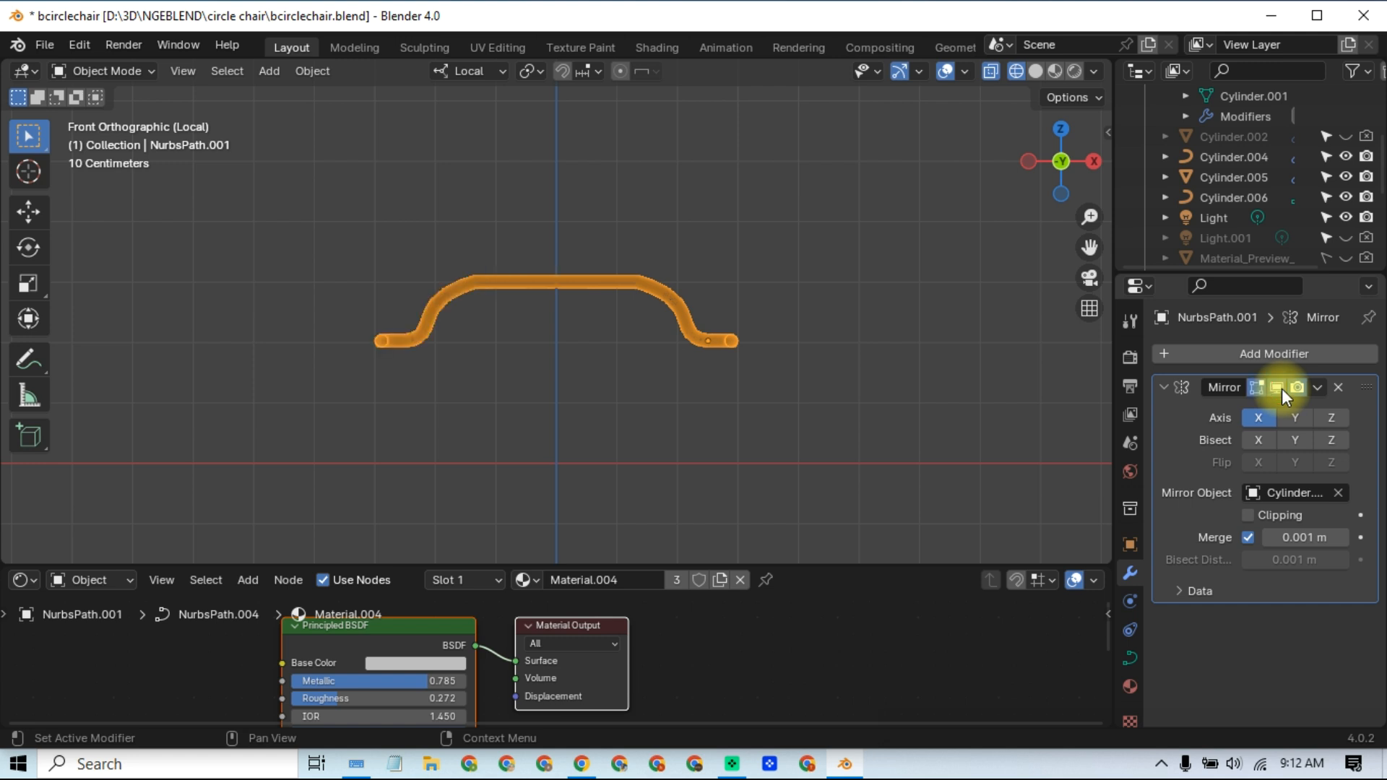
click(1131, 657)
scroll(1186, 543, down, 2)
scroll(1186, 543, down, 12)
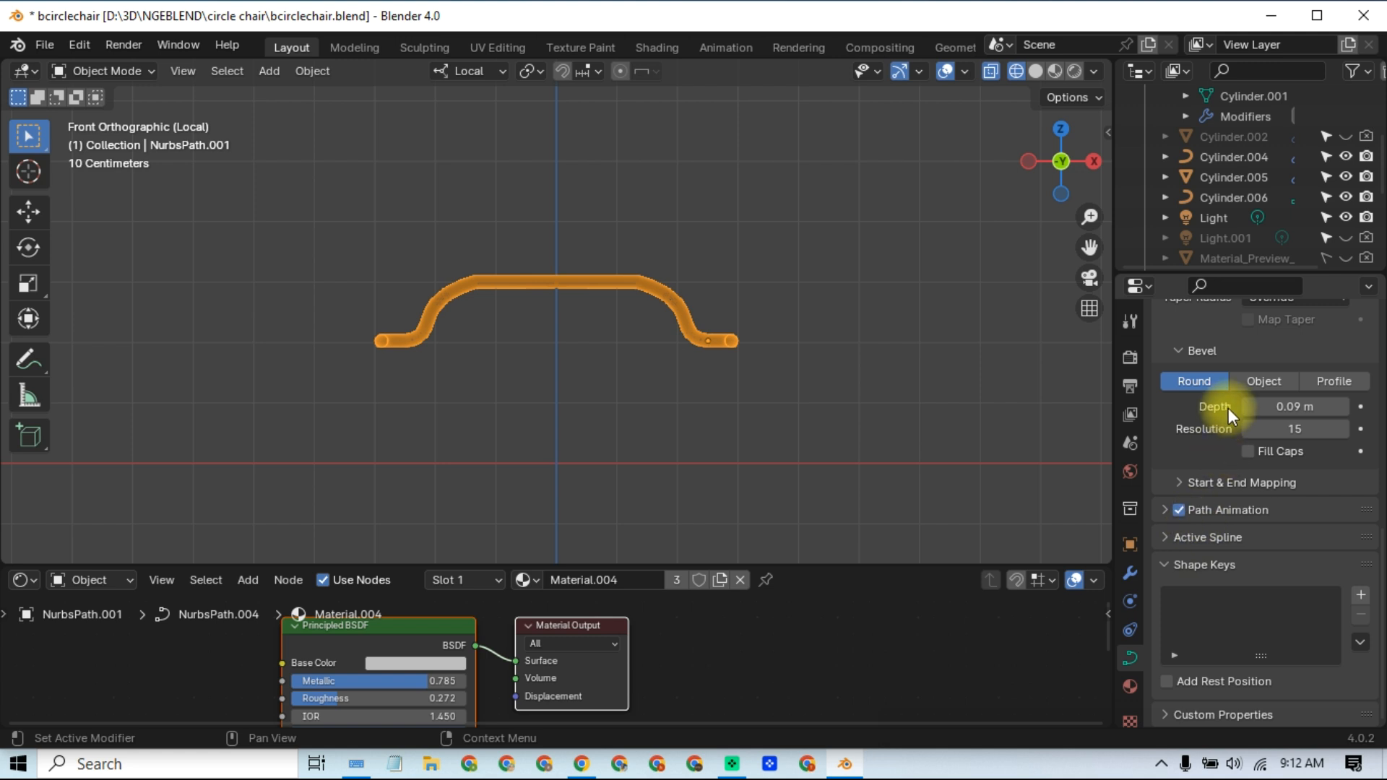
Step: Try a thicker bevel on the curved backrest tube and return its bevel depth to 0.09 m
click(1342, 408)
drag(1343, 410, 205, 411)
click(1309, 408)
drag(1300, 408, 1263, 405)
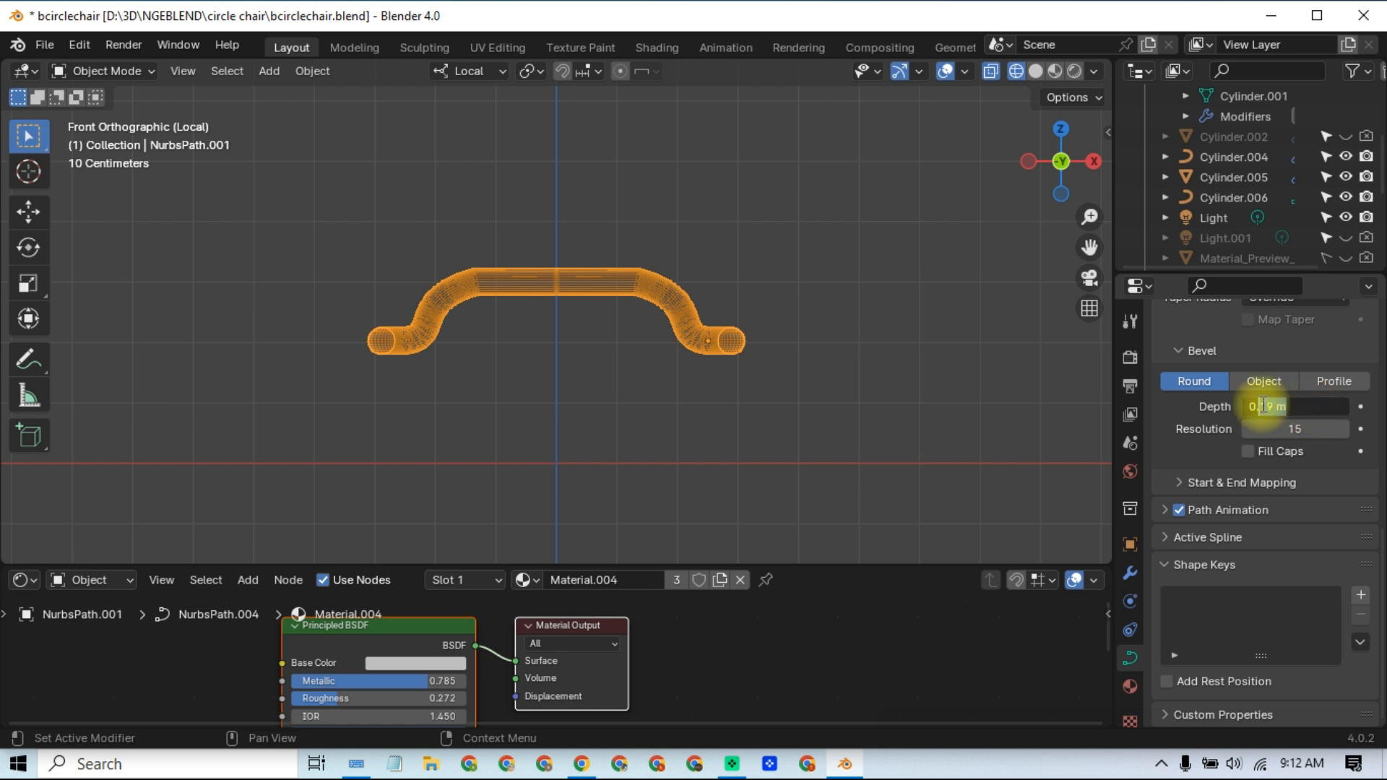
text(09)
key(Return)
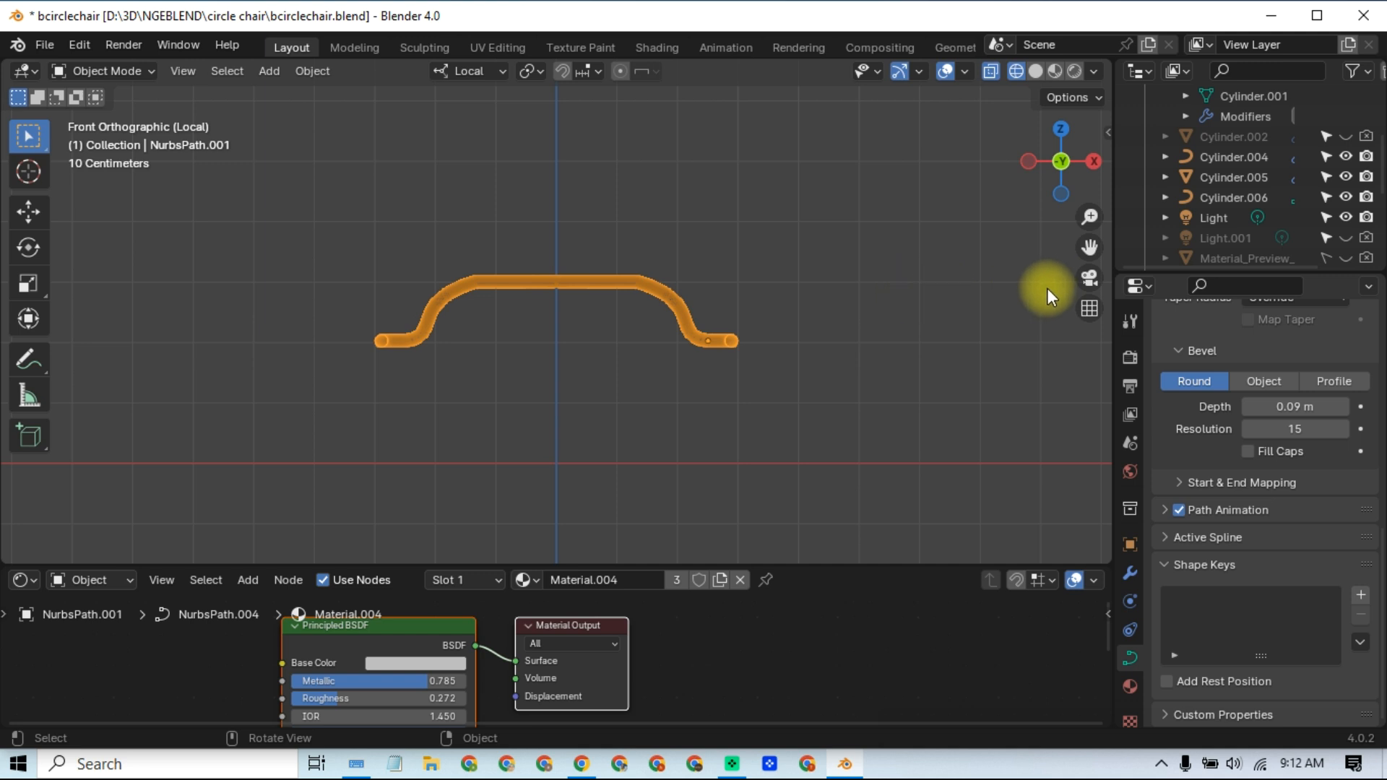
Step: Leave local view to show the whole chair and select the leg tubes
click(717, 365)
click(709, 347)
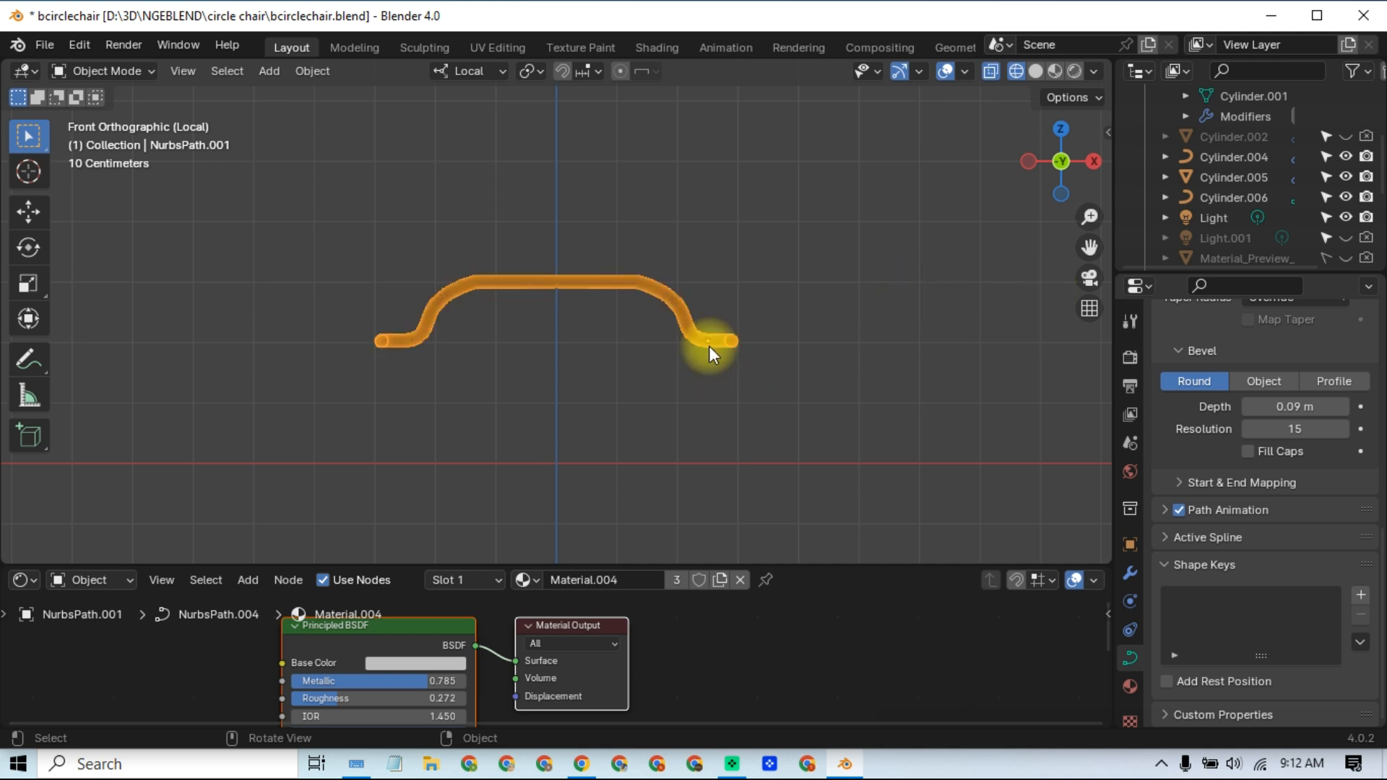
key(slash)
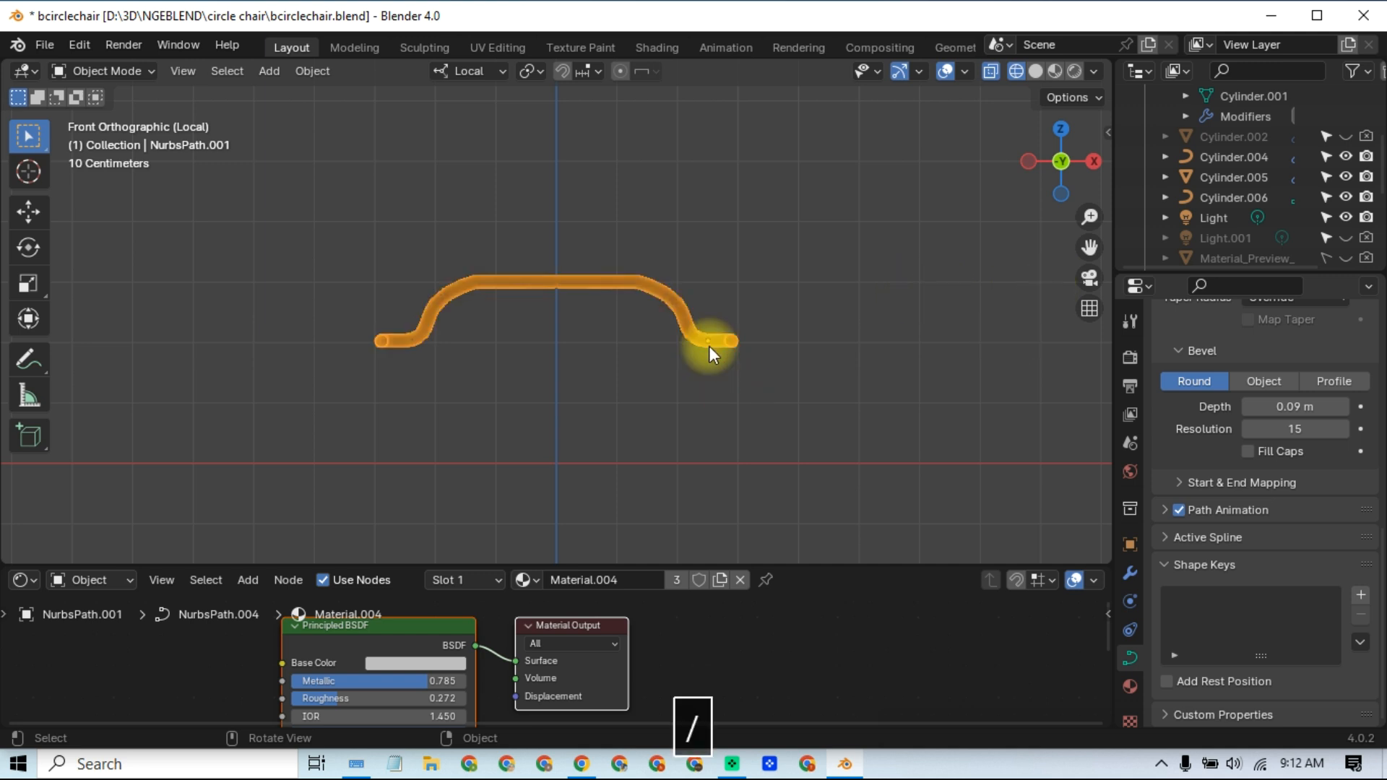
click(693, 331)
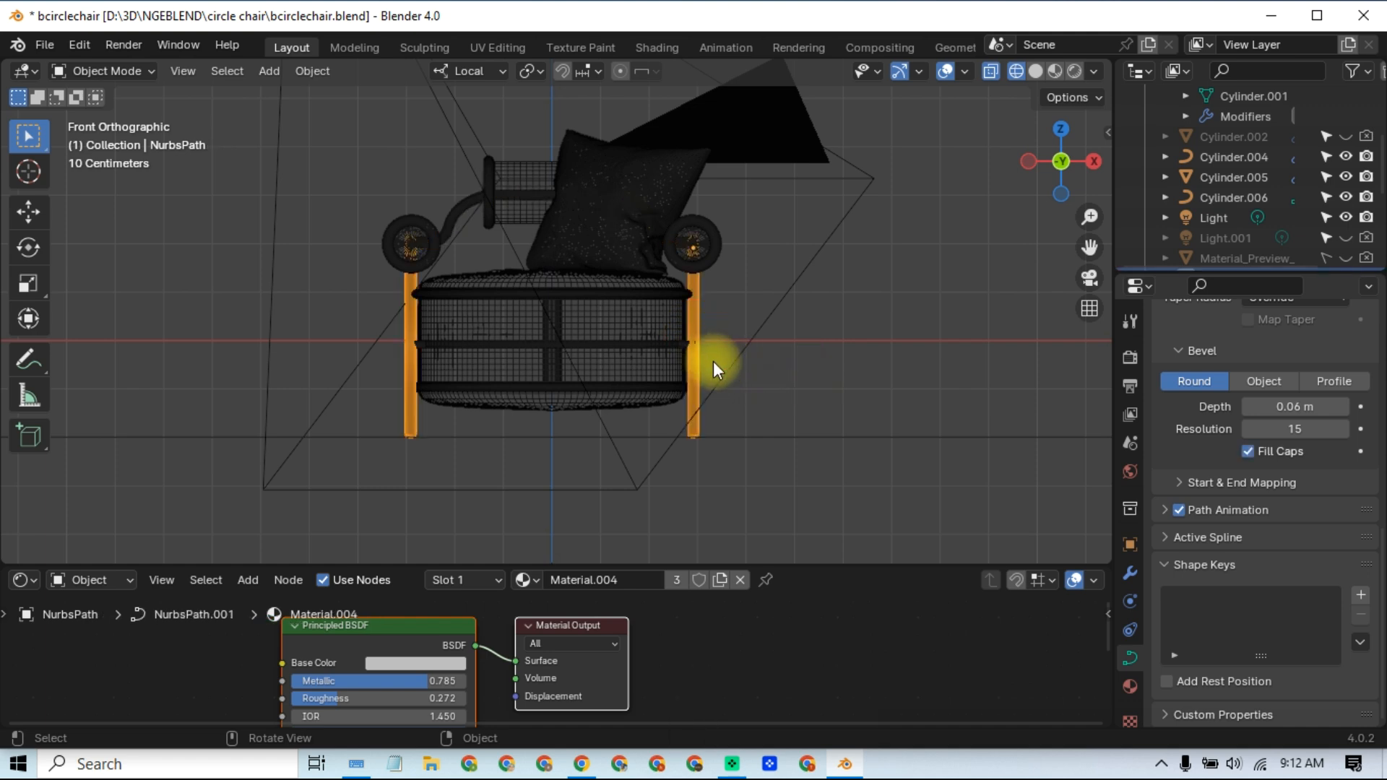
Step: Check the leg tubes' Mirror modifier by switching its viewport display off and on repeatedly
scroll(1160, 429, up, 6)
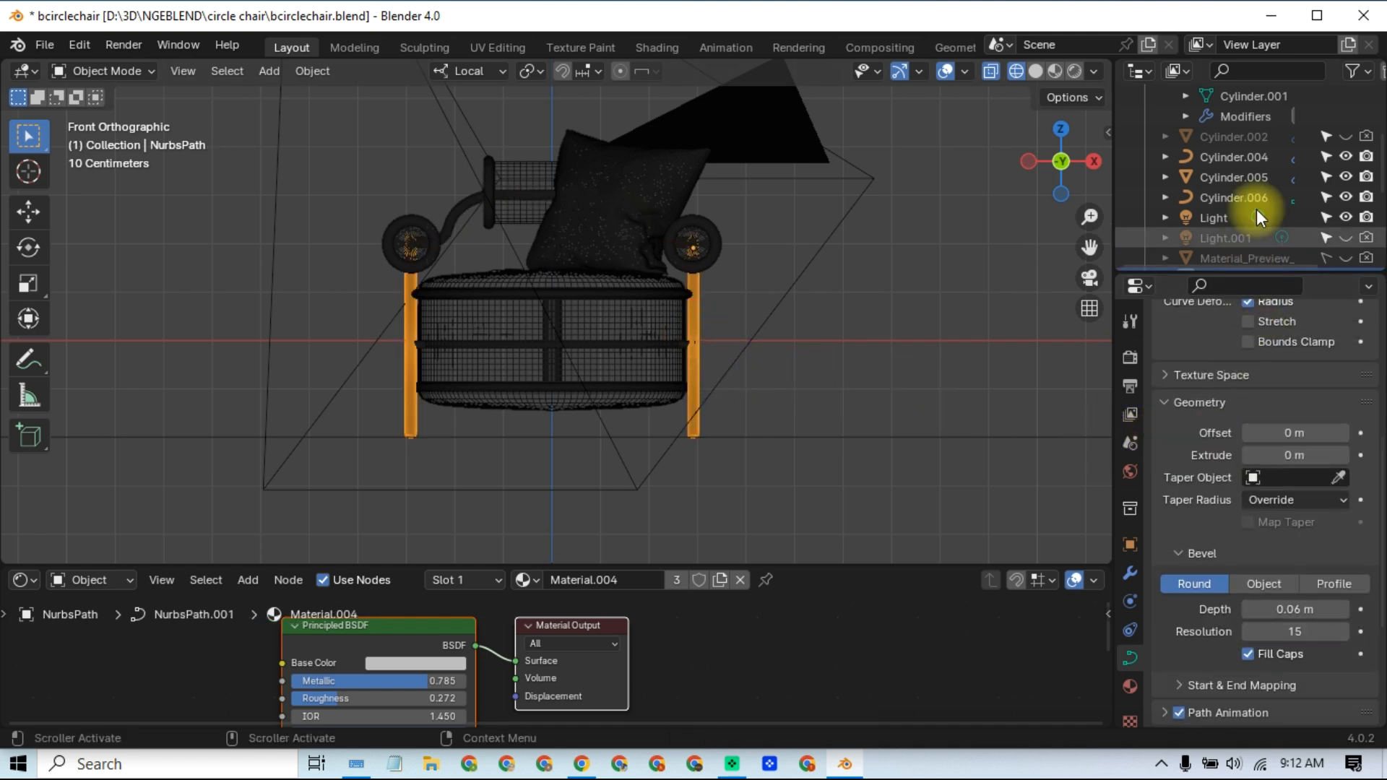
scroll(1255, 210, down, 6)
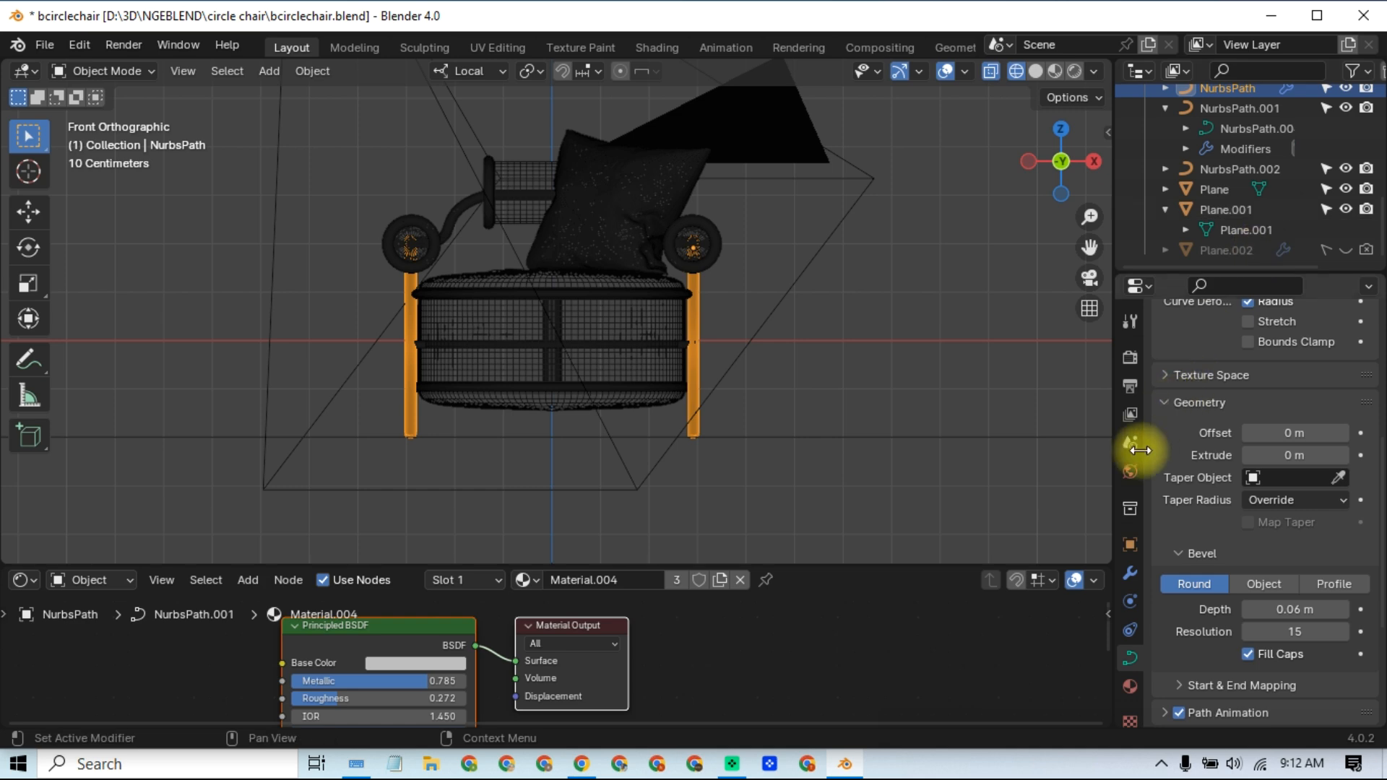
click(1130, 572)
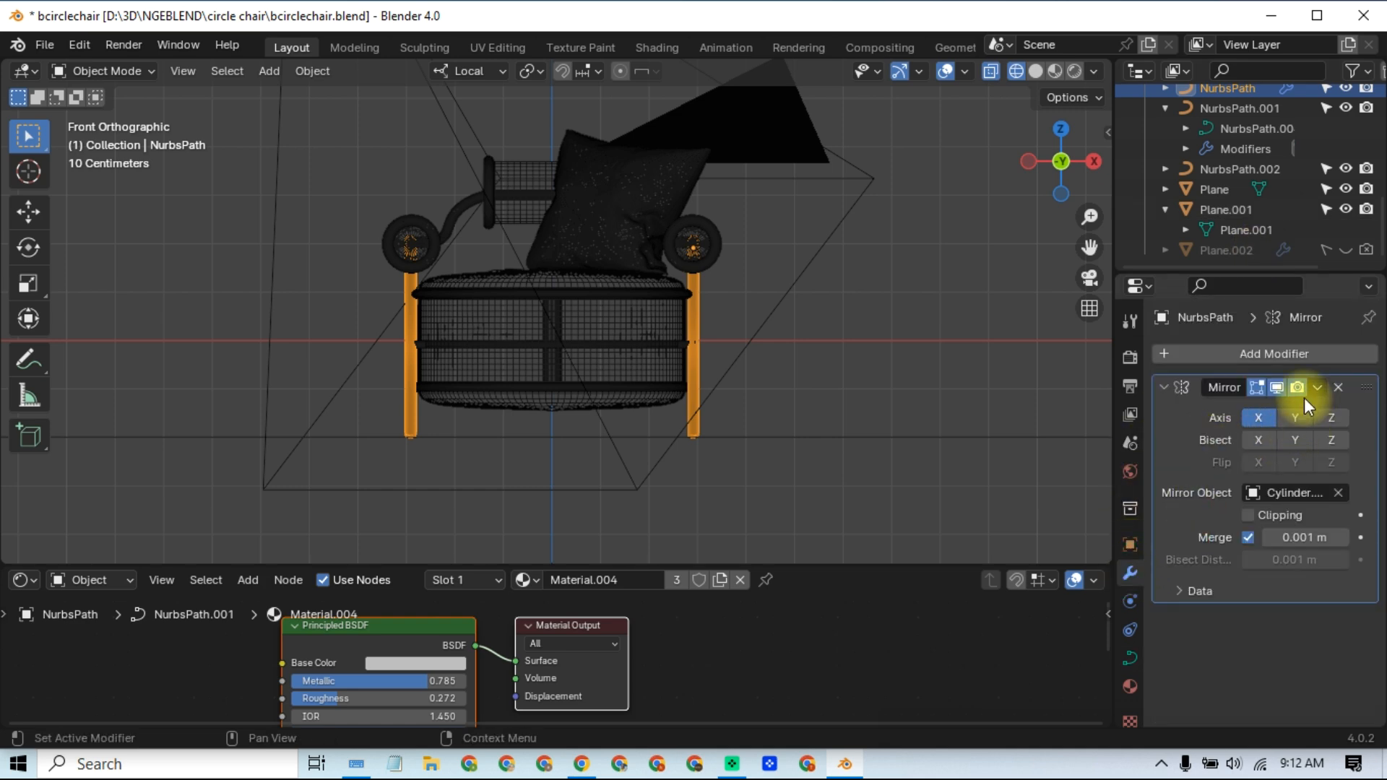
click(1276, 388)
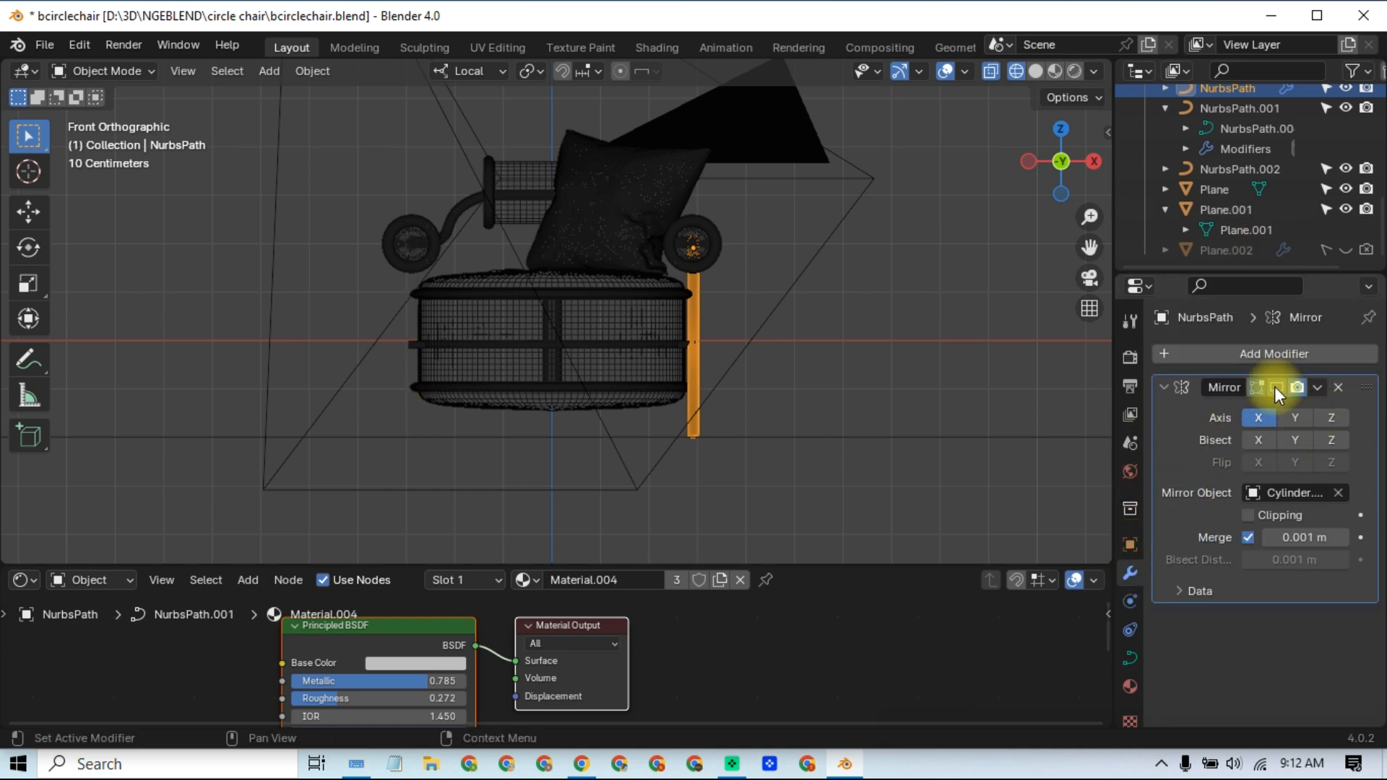
click(1274, 387)
click(1274, 387)
click(1274, 387)
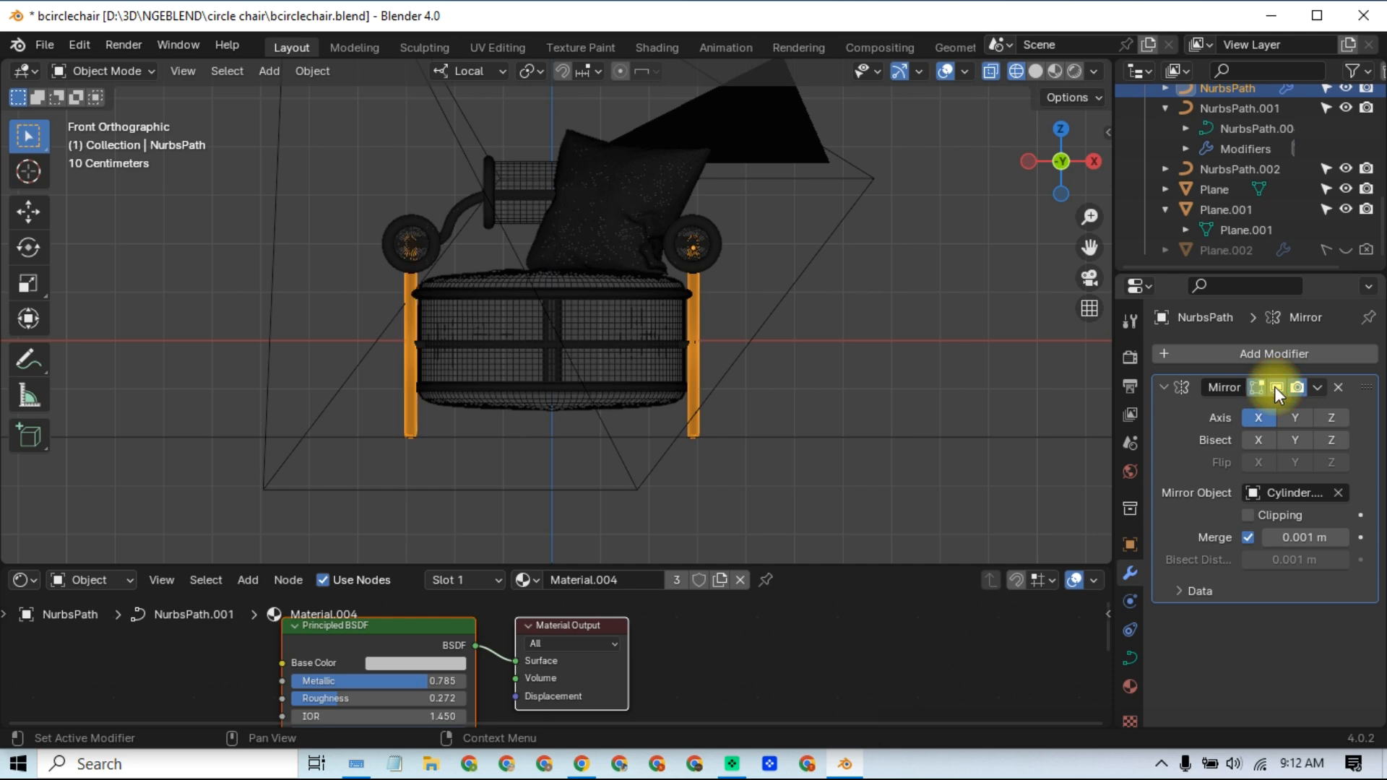
Step: Try a thicker bevel on the leg tubes and return their bevel depth to 0.06 m
click(1130, 658)
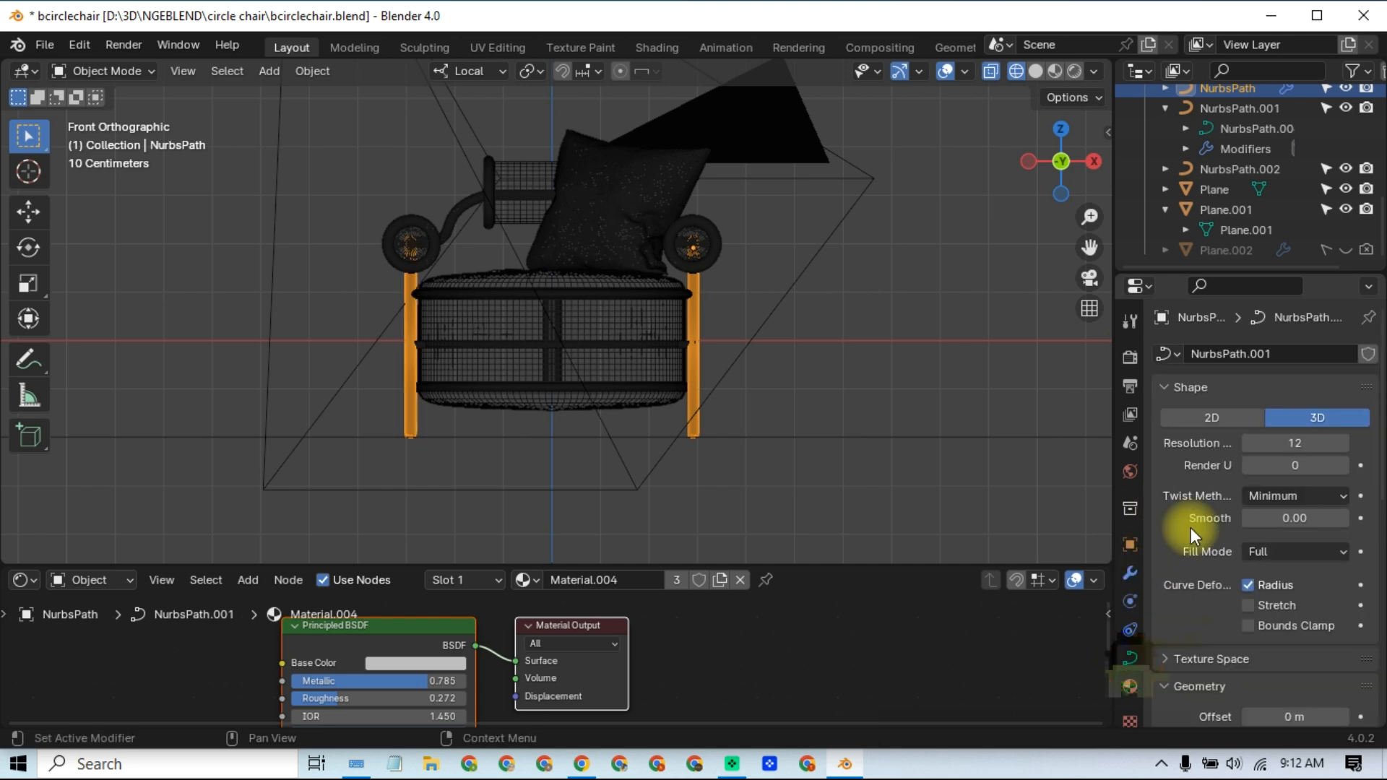
scroll(1190, 527, down, 8)
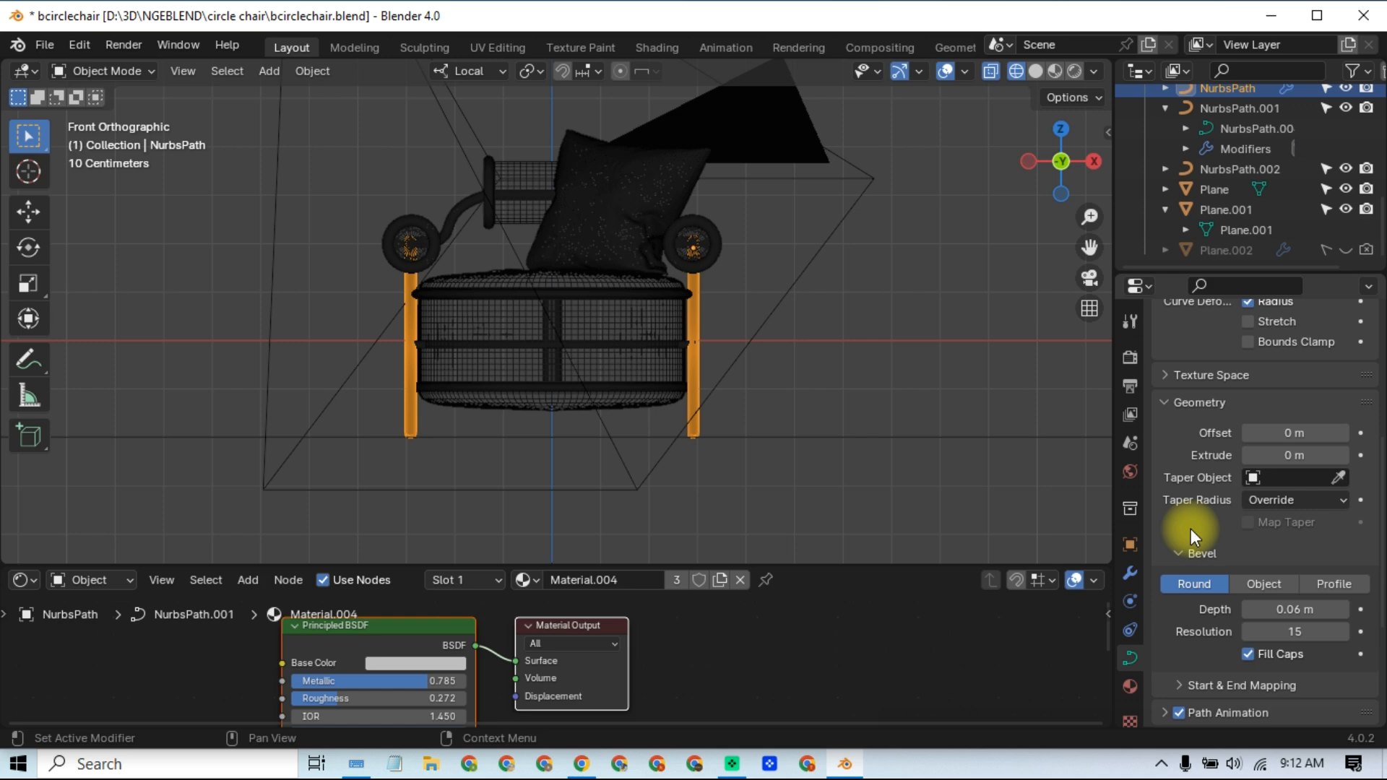
click(1292, 609)
drag(1292, 609, 1267, 631)
click(1319, 611)
text(06)
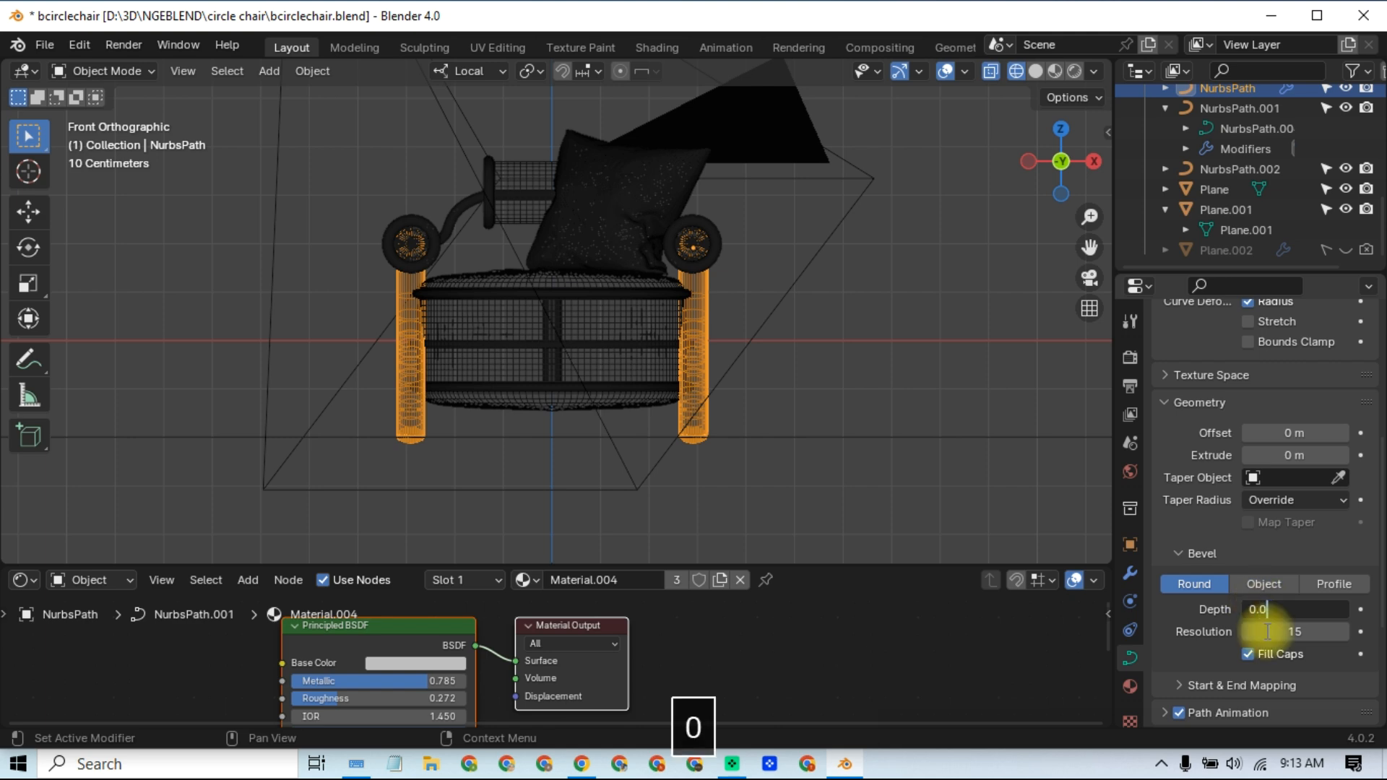
key(Return)
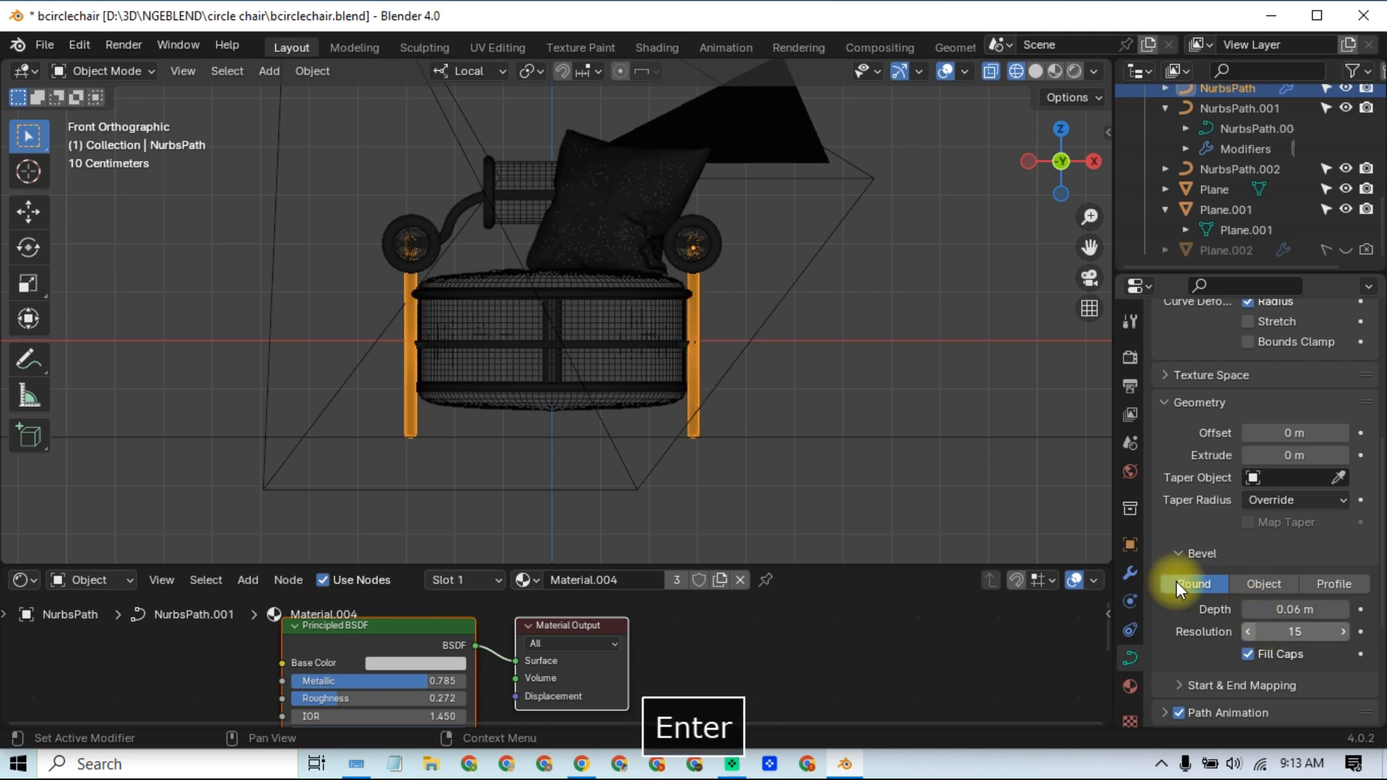
Step: Select the two ring tubes around the round seat and bring up their Bevel settings
click(877, 438)
middle_drag(869, 362, 653, 431)
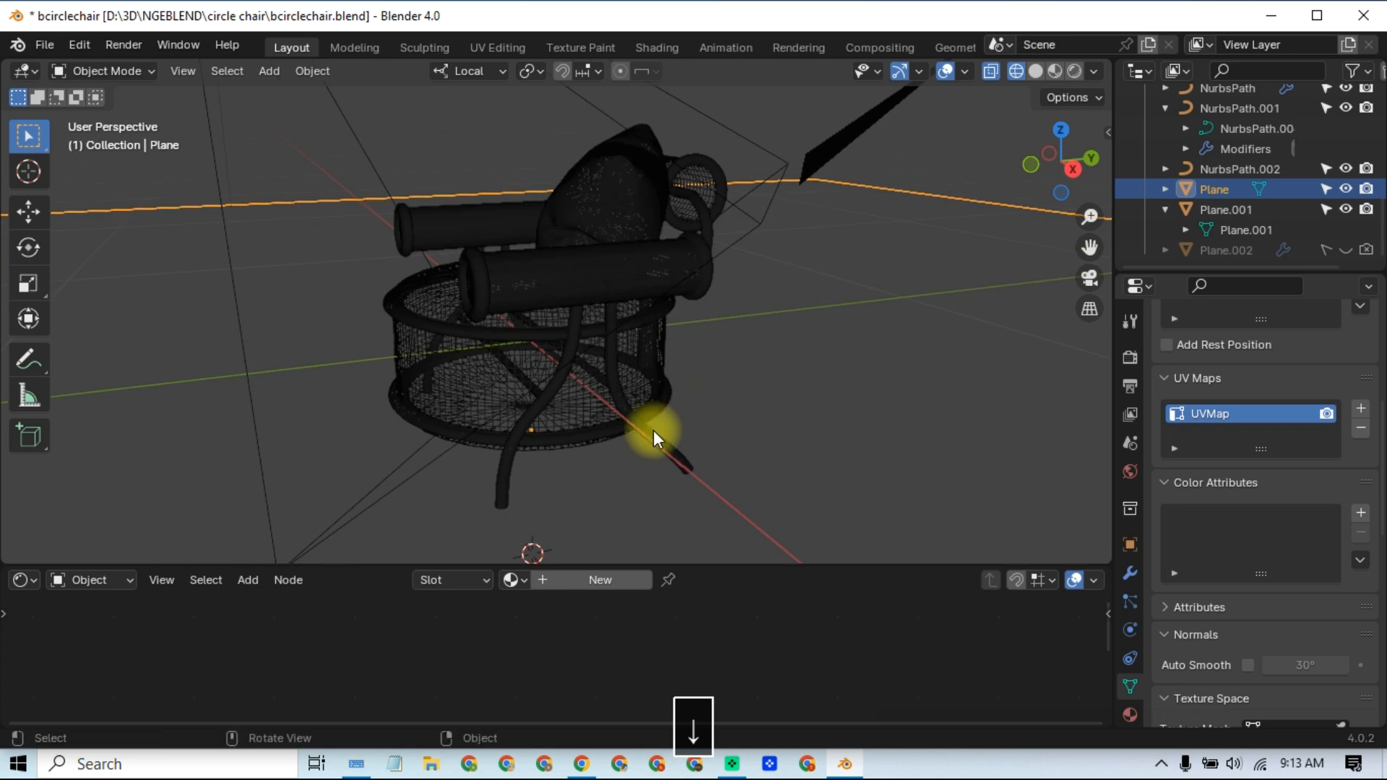
click(609, 426)
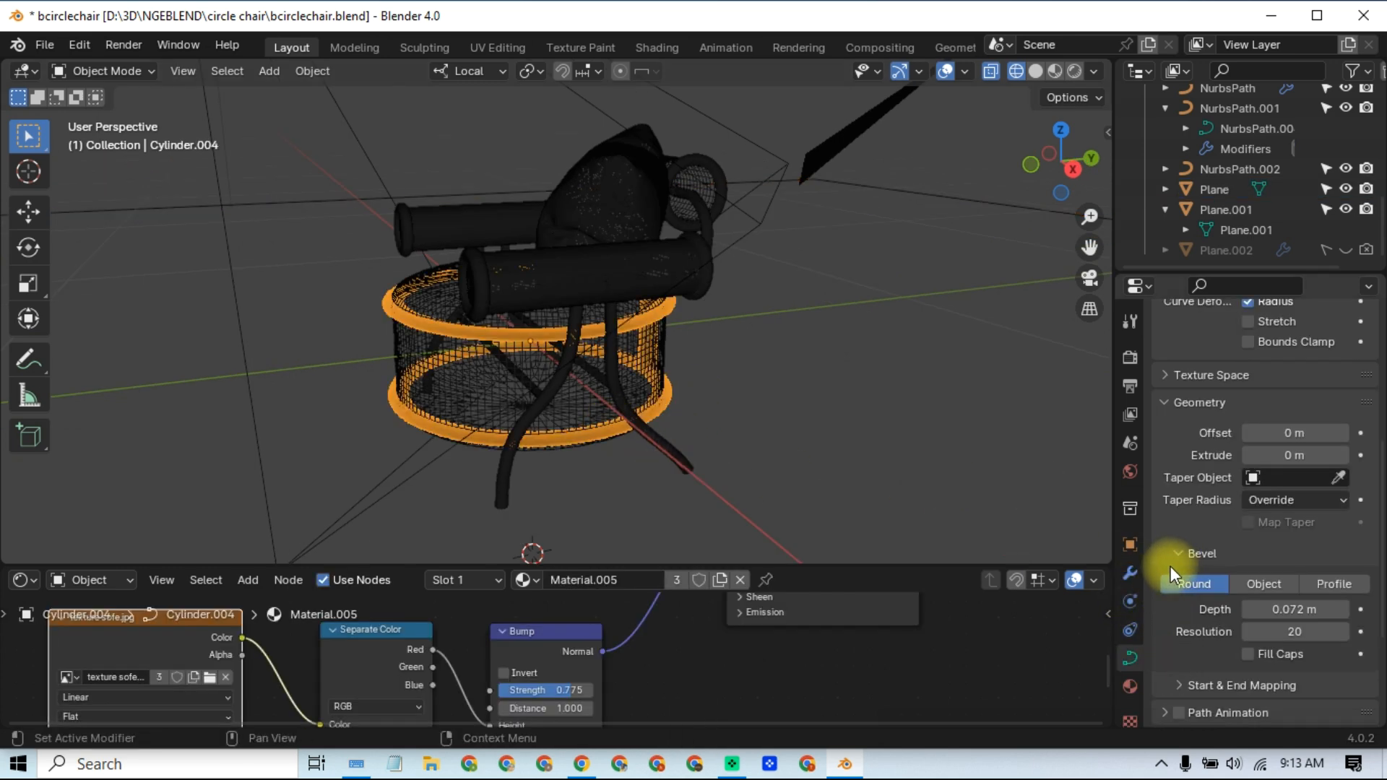
scroll(1163, 483, down, 5)
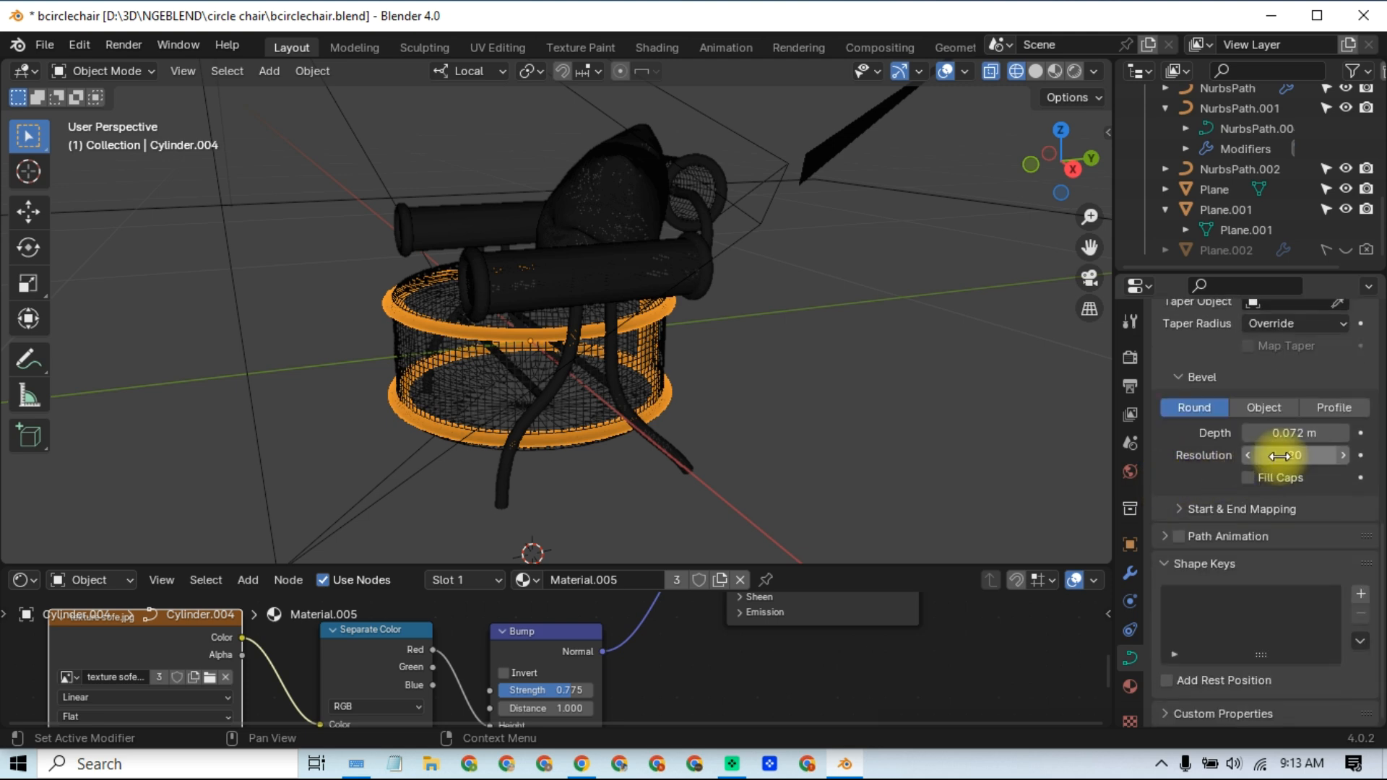
Step: Set the seat ring tubes' bevel depth to 0.7 m
drag(1298, 436, 1262, 431)
click(1306, 432)
click(1309, 433)
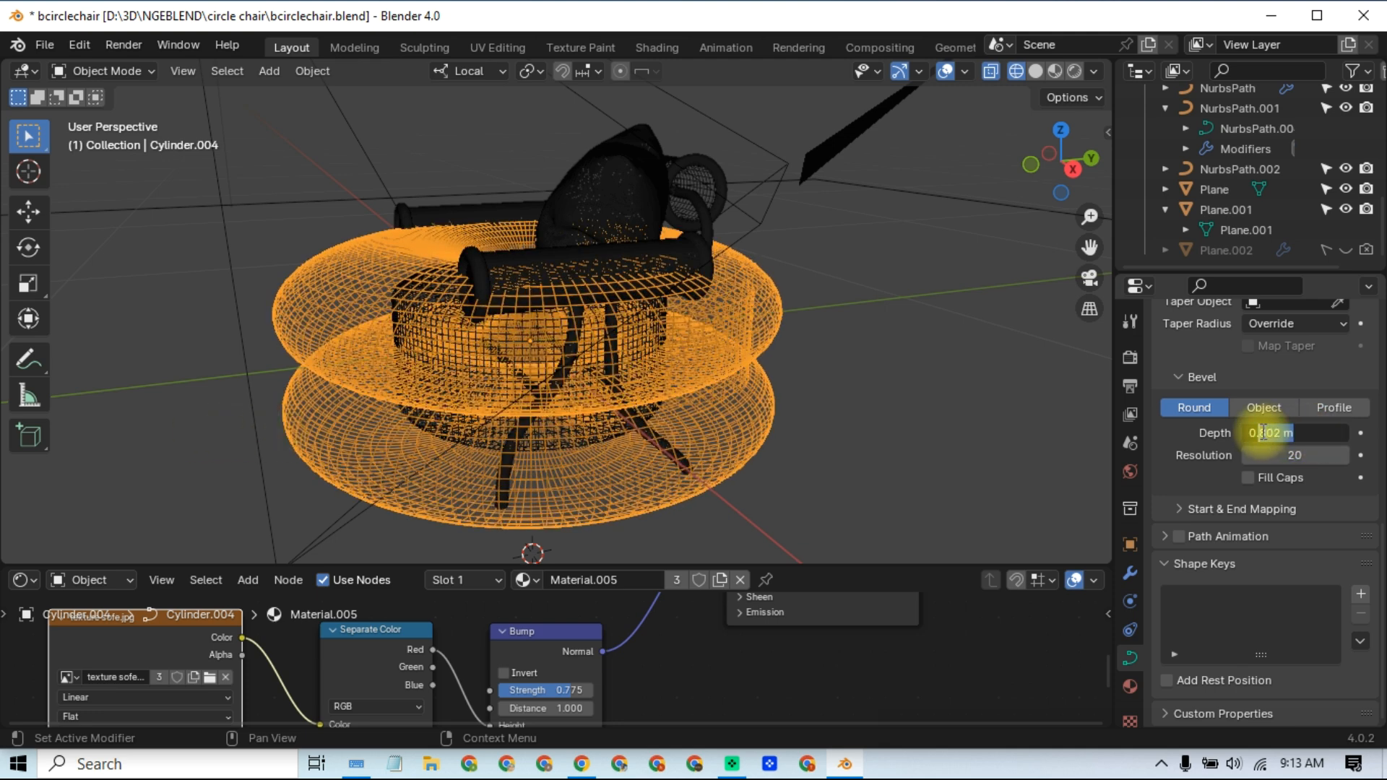
text(7)
key(Return)
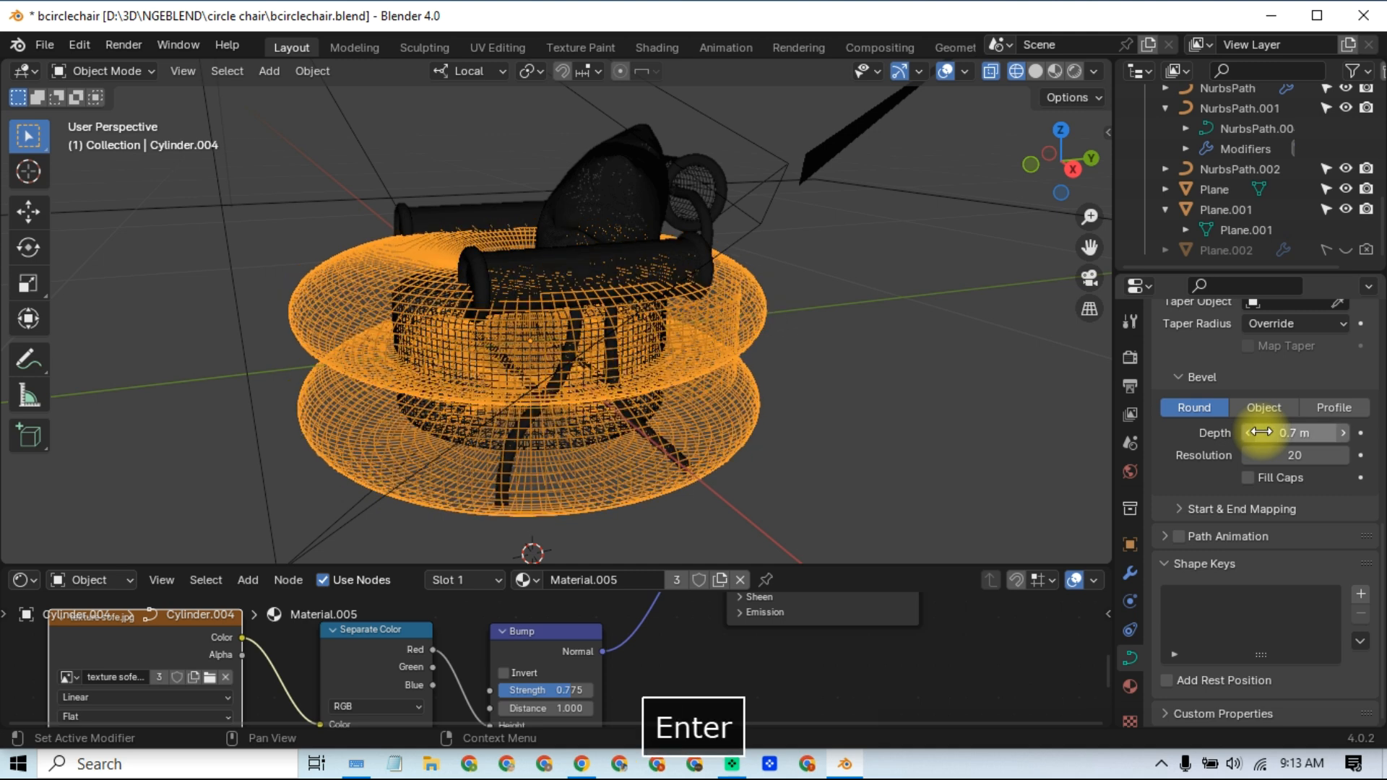
Step: Set the seat ring tubes' bevel depth to 0.07 m
click(1310, 437)
click(1261, 432)
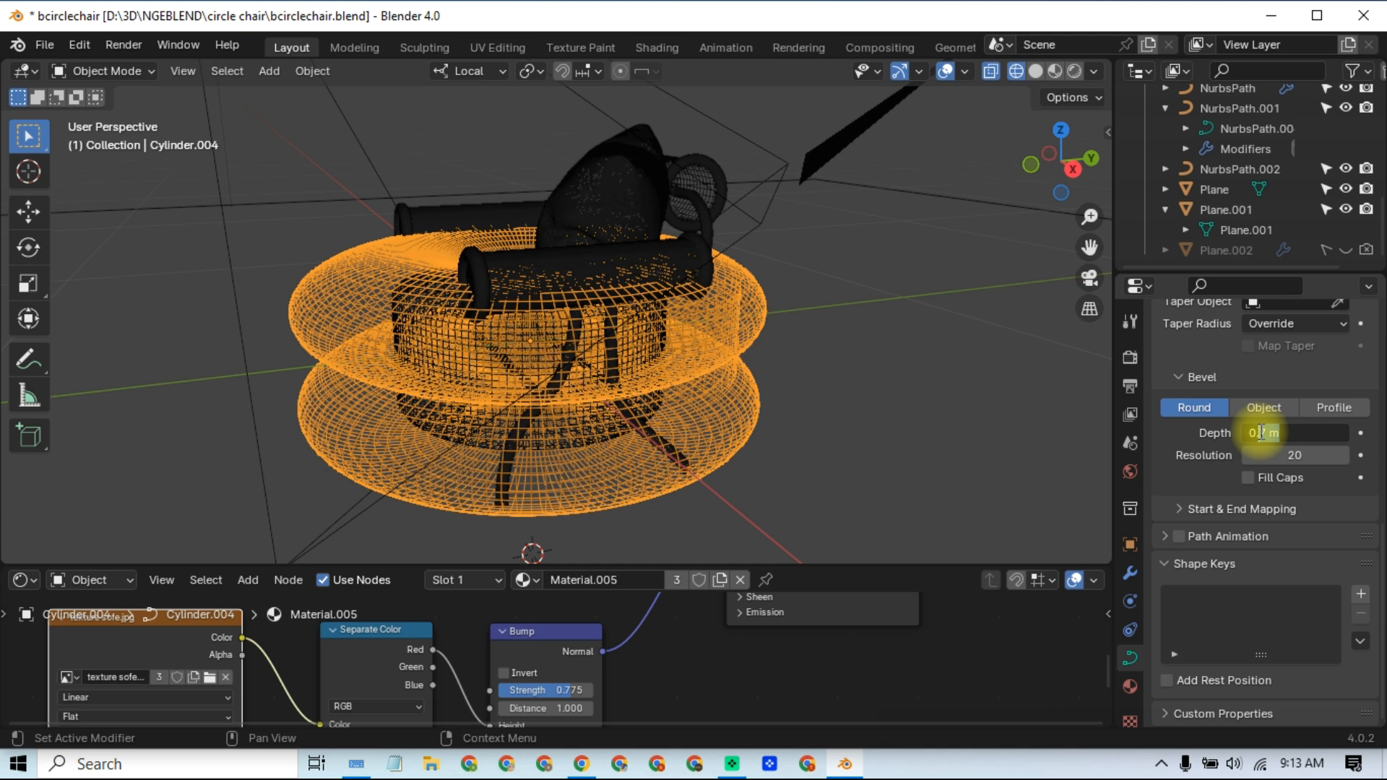
text(0)
key(Return)
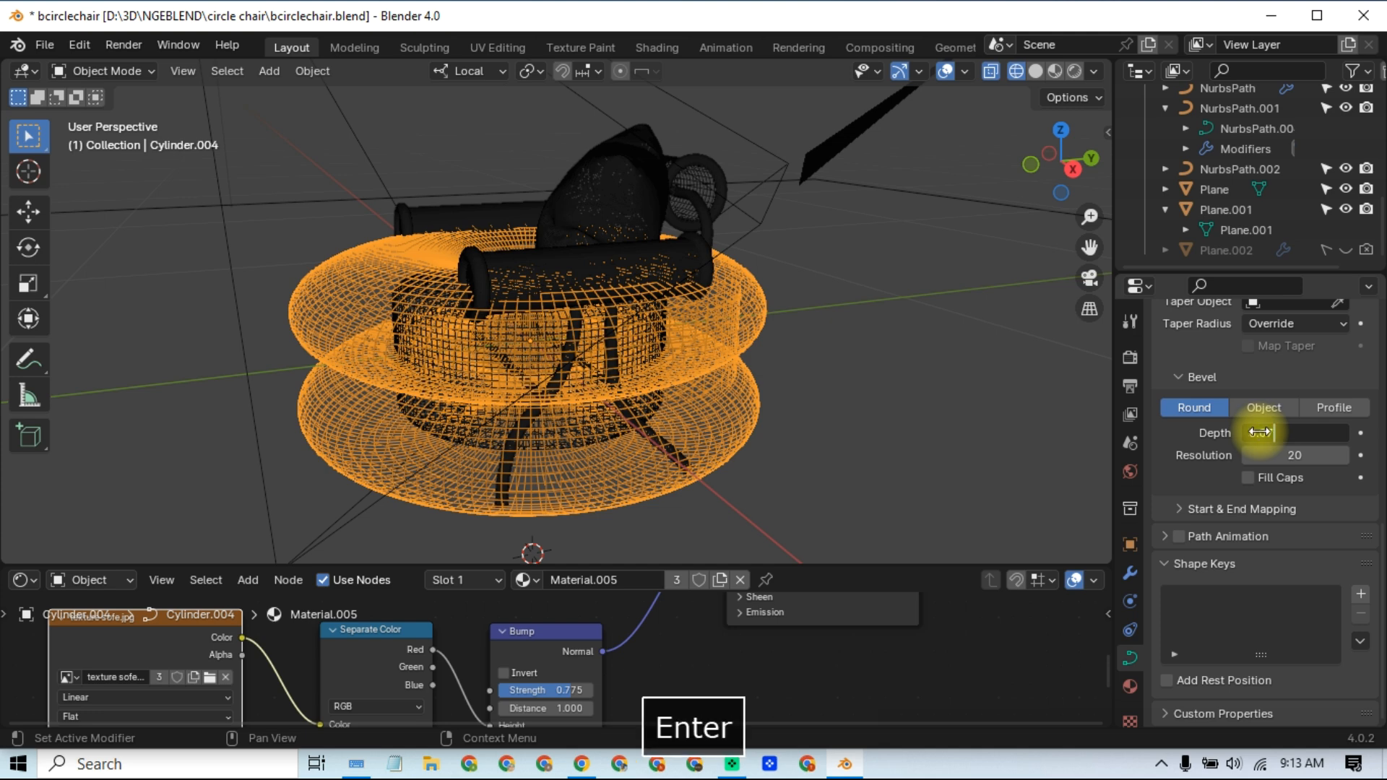
Step: Select the pillow and examine its modifier stack
click(809, 409)
middle_drag(722, 426, 888, 435)
scroll(679, 354, down, 1)
middle_drag(605, 325, 717, 302)
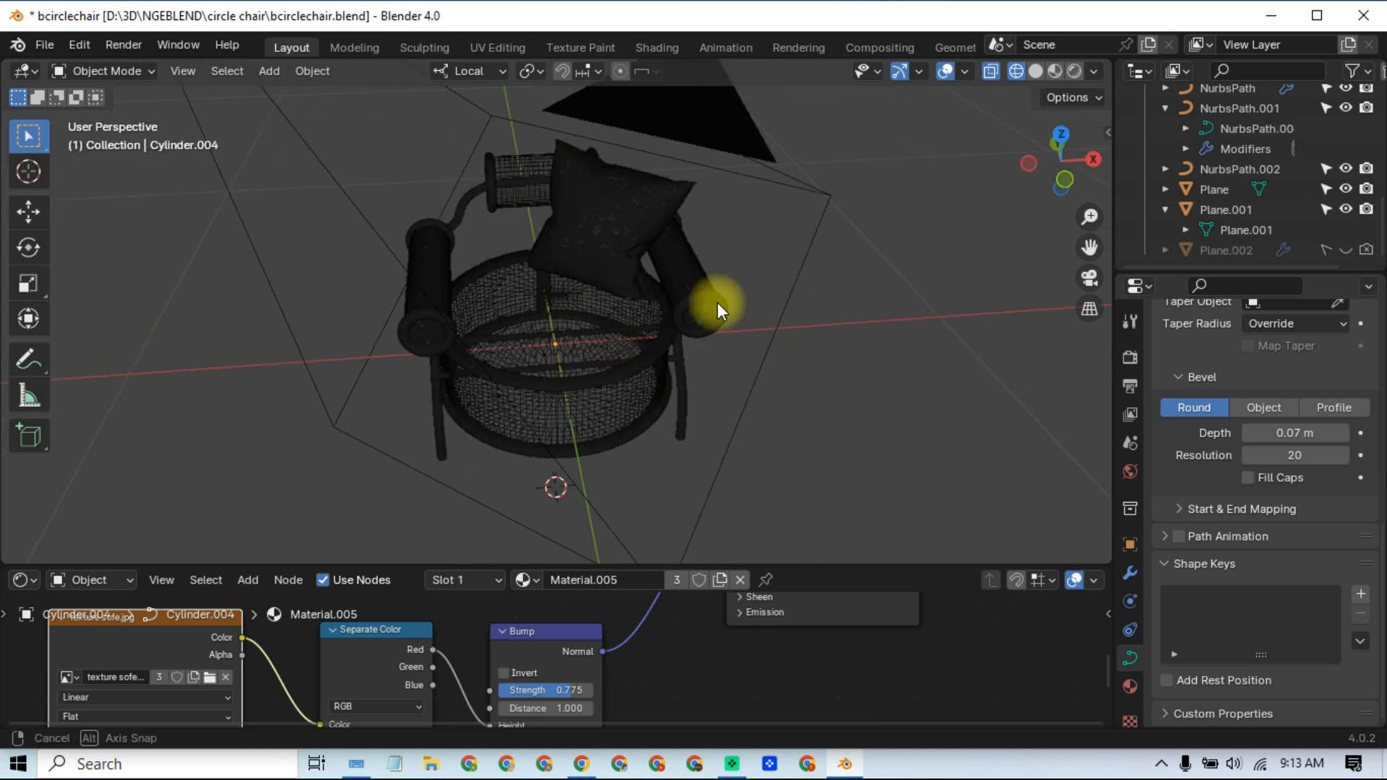
scroll(656, 231, up, 2)
click(593, 221)
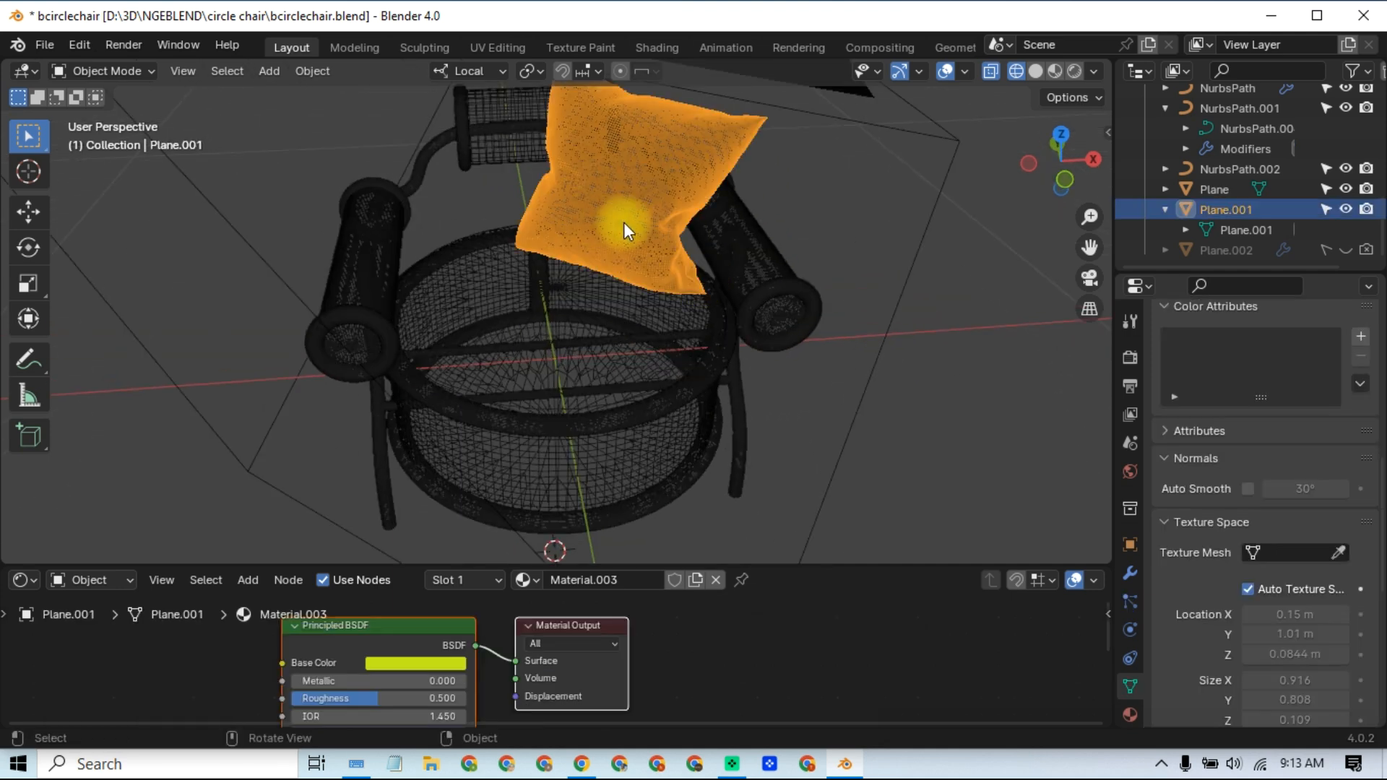
click(1131, 573)
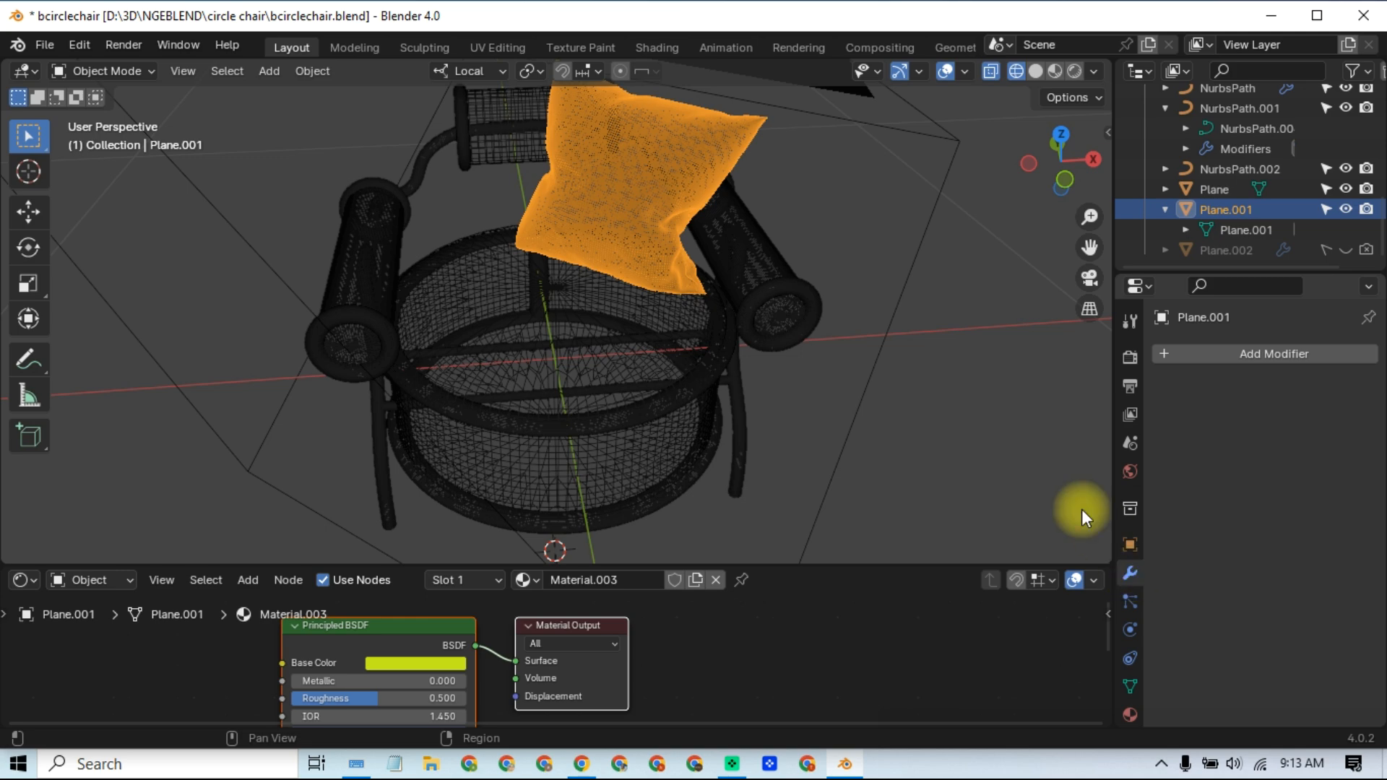
Step: Deselect the pillow and switch the viewport from wireframe through solid to rendered shading
click(905, 245)
click(939, 426)
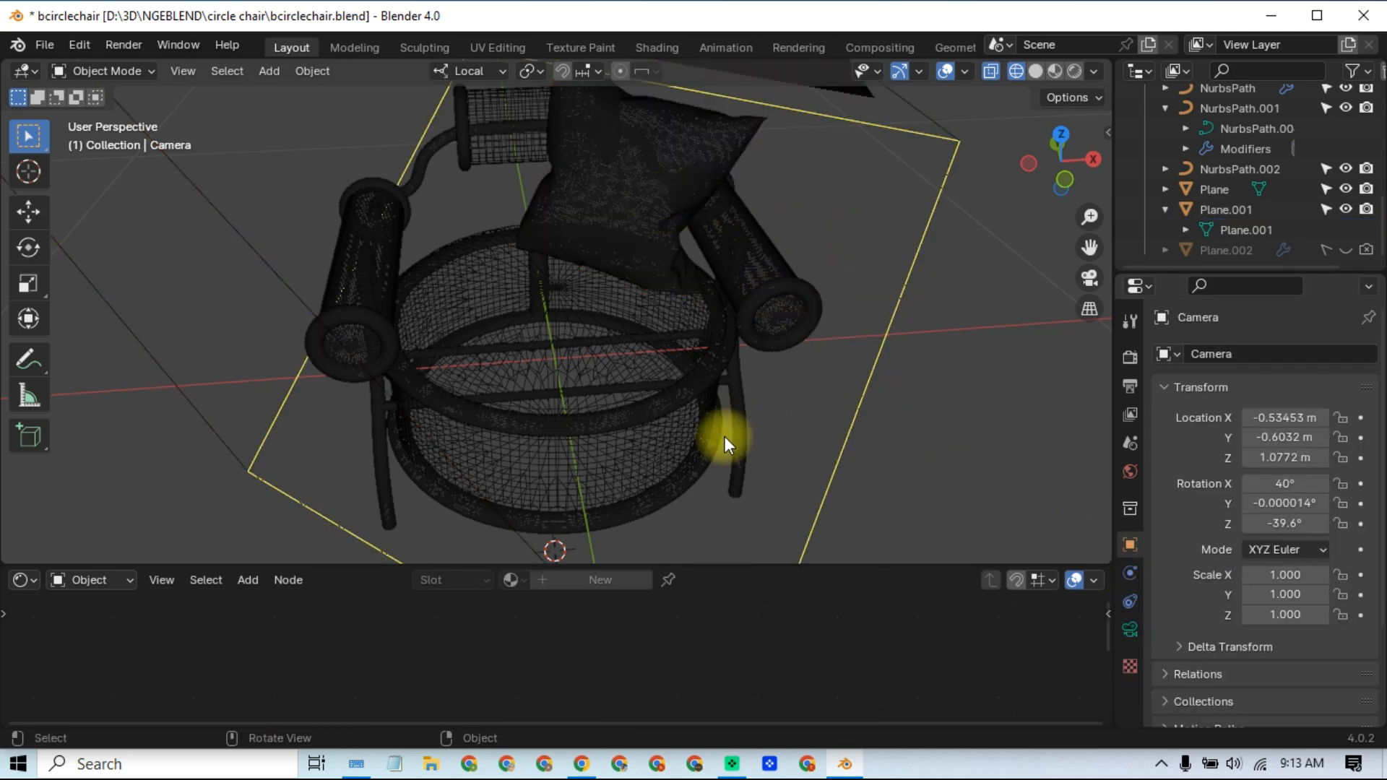
middle_drag(888, 472, 924, 473)
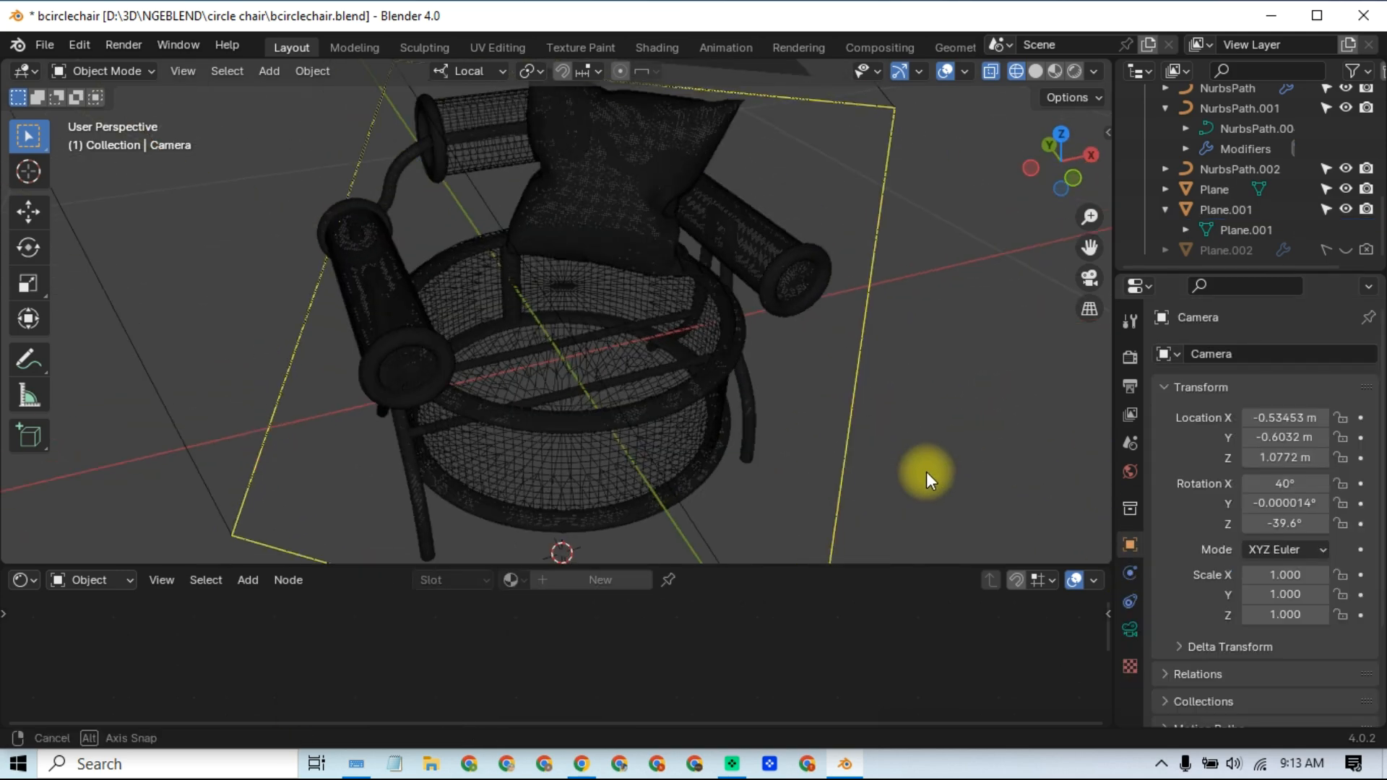
click(1038, 75)
click(877, 367)
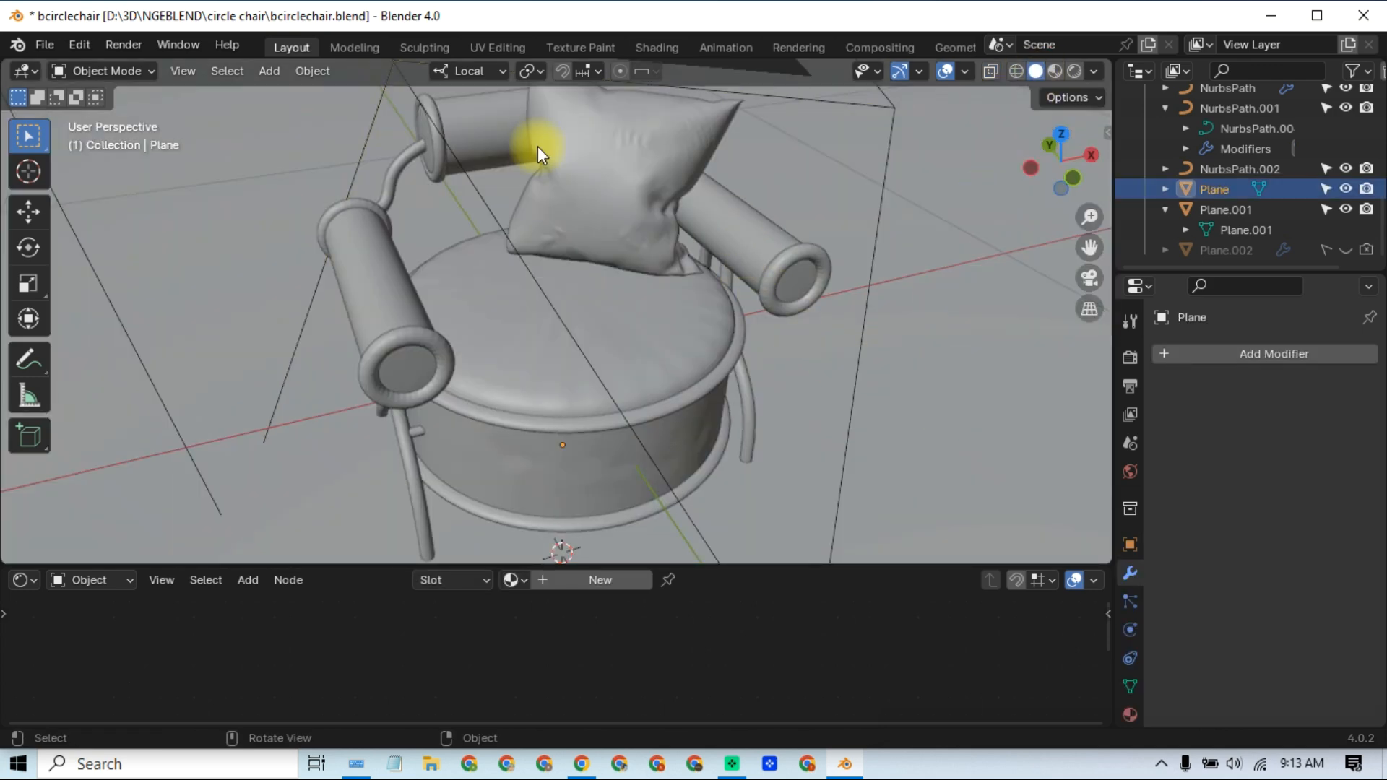
click(1075, 71)
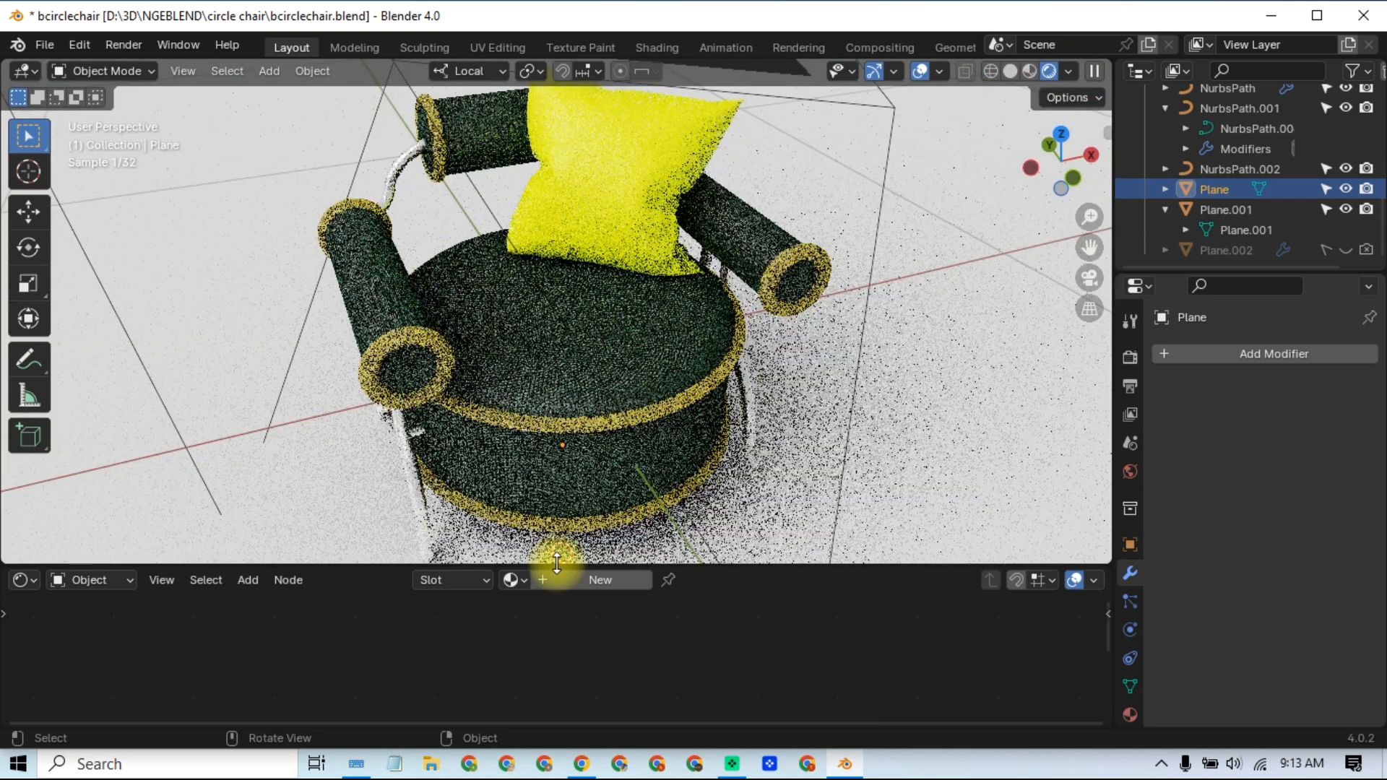
Step: Enlarge the shader editor area and select the round seat to open its material nodes
drag(554, 566, 589, 348)
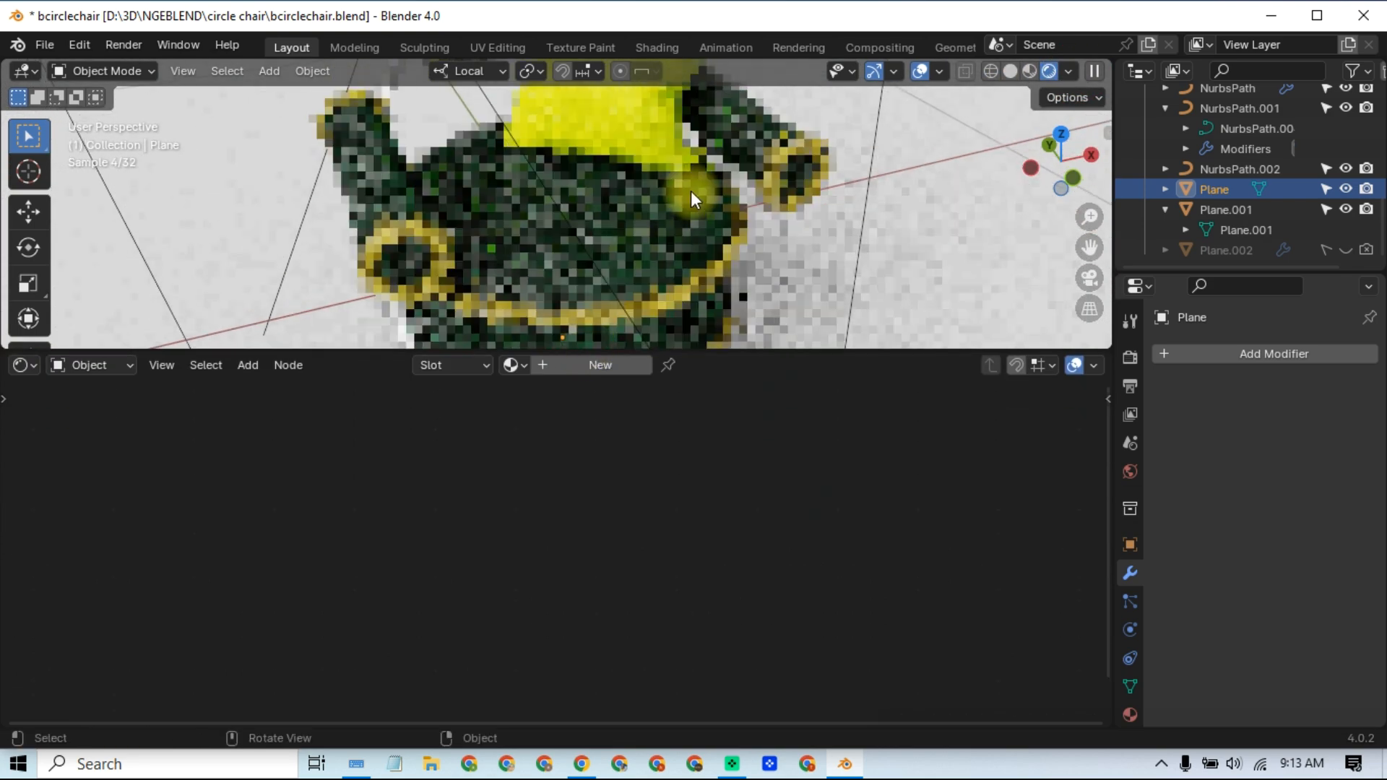
scroll(704, 255, down, 5)
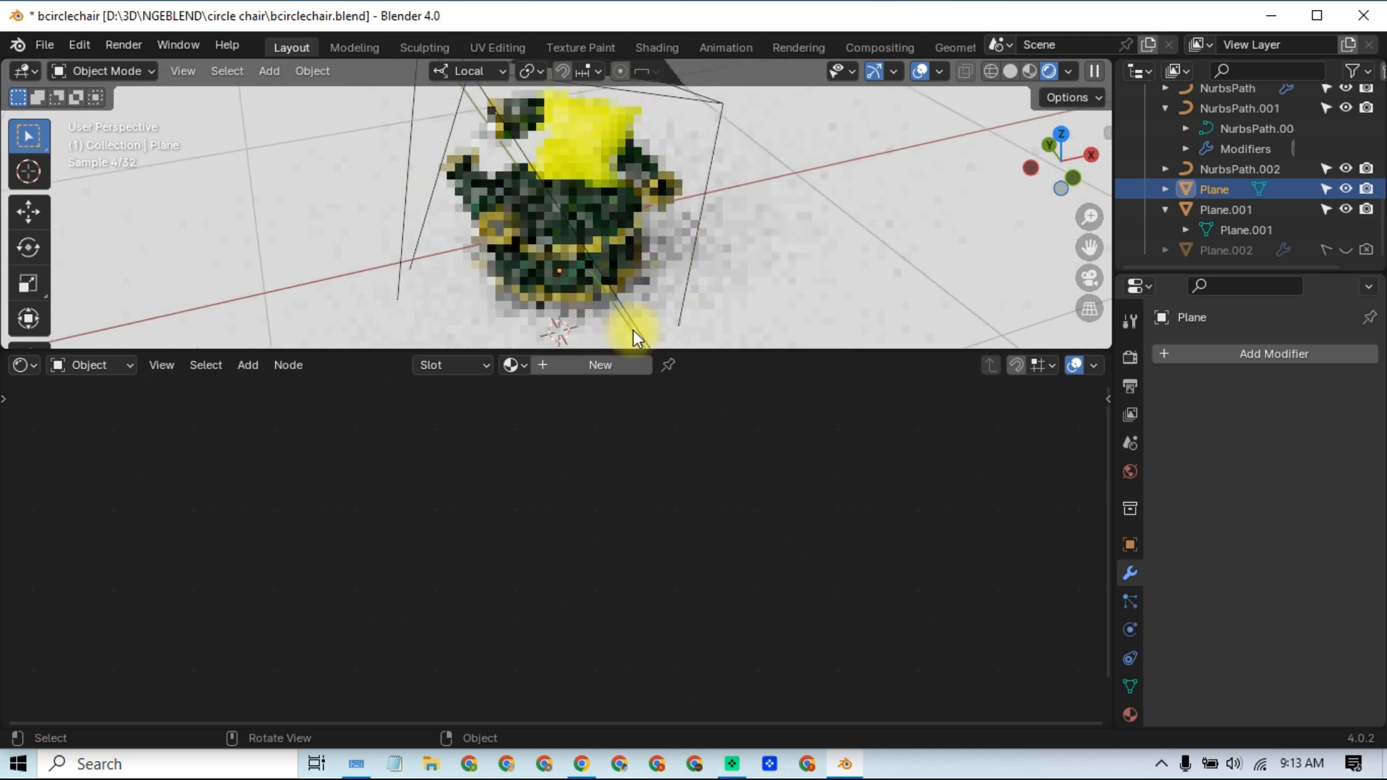
click(570, 212)
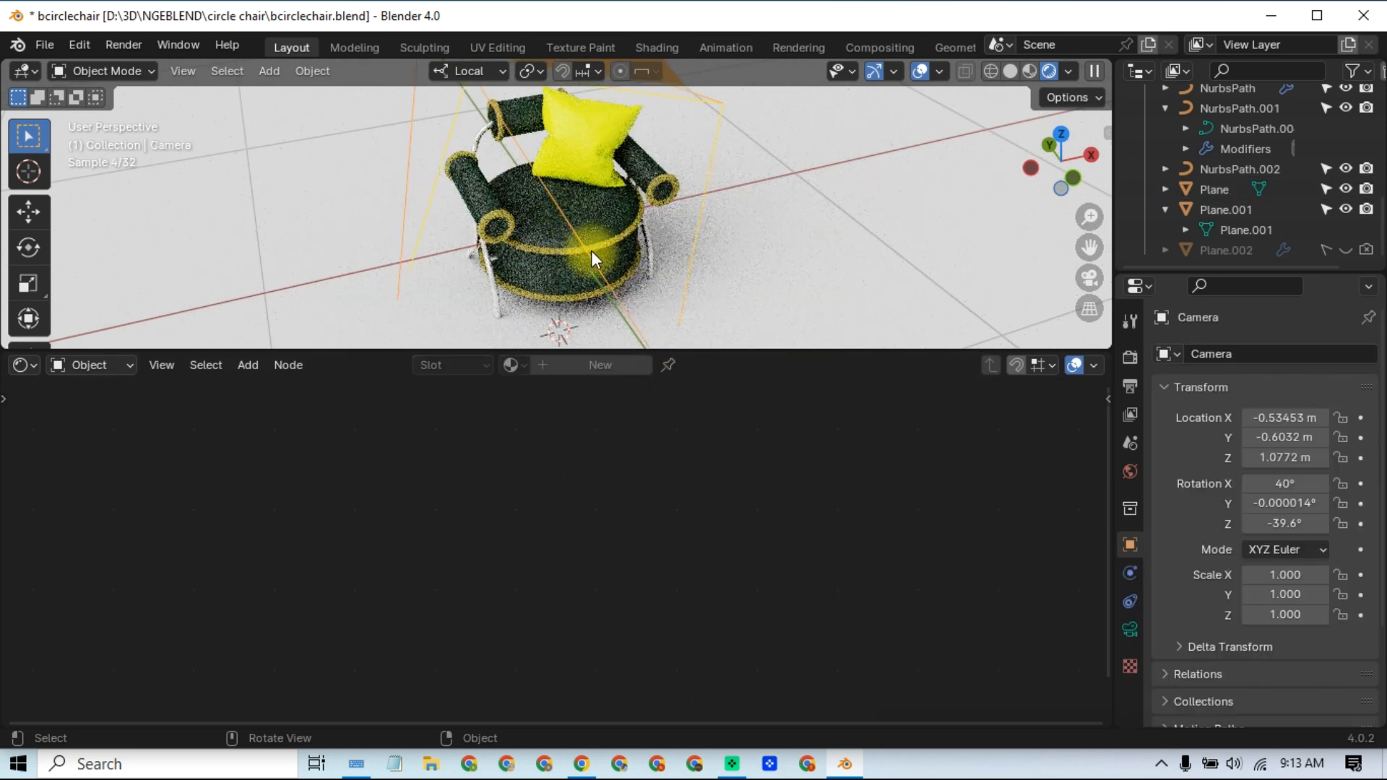
click(749, 278)
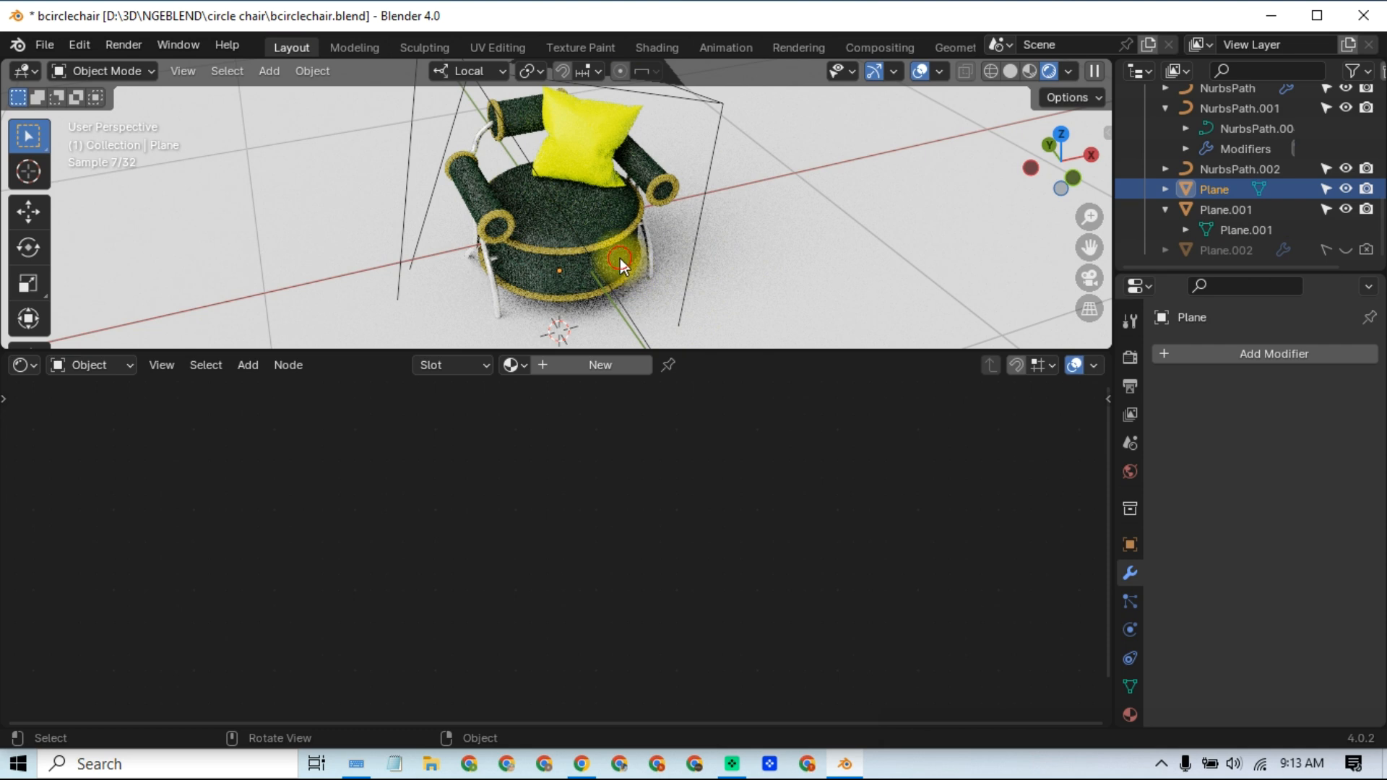
click(620, 259)
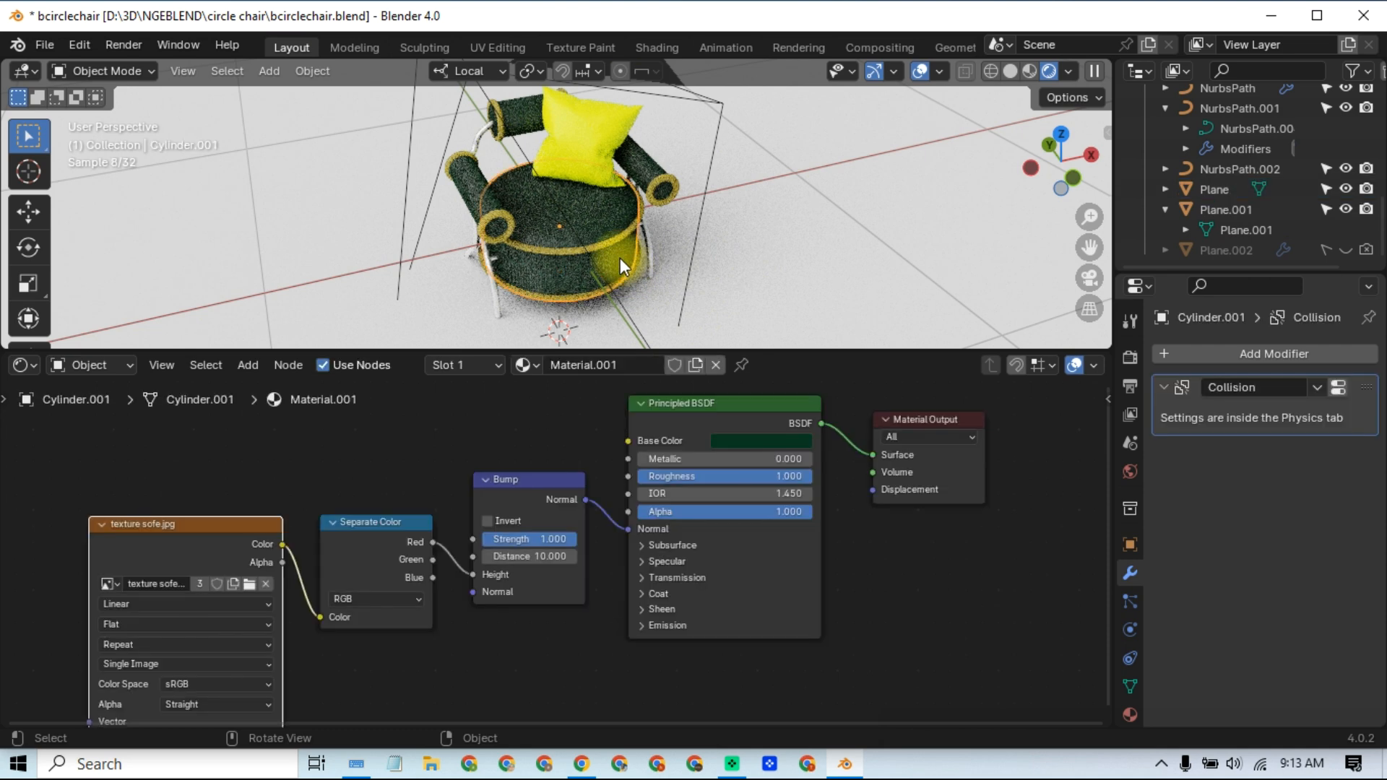
click(588, 344)
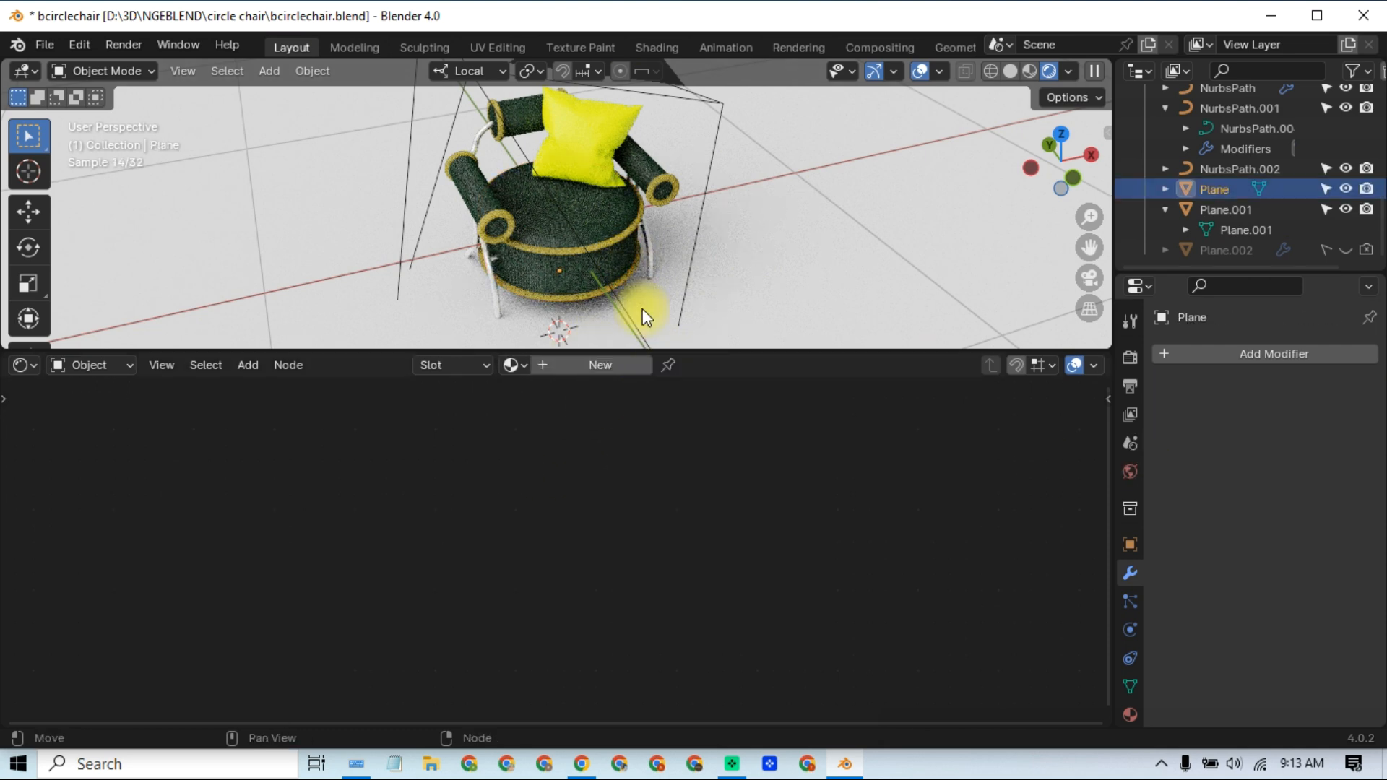
click(530, 273)
Step: Arrange the seat material's texture image, Separate Color, Bump, Principled BSDF and Material Output nodes in a tidy row
drag(728, 412, 718, 461)
drag(928, 425, 896, 460)
drag(570, 460, 559, 450)
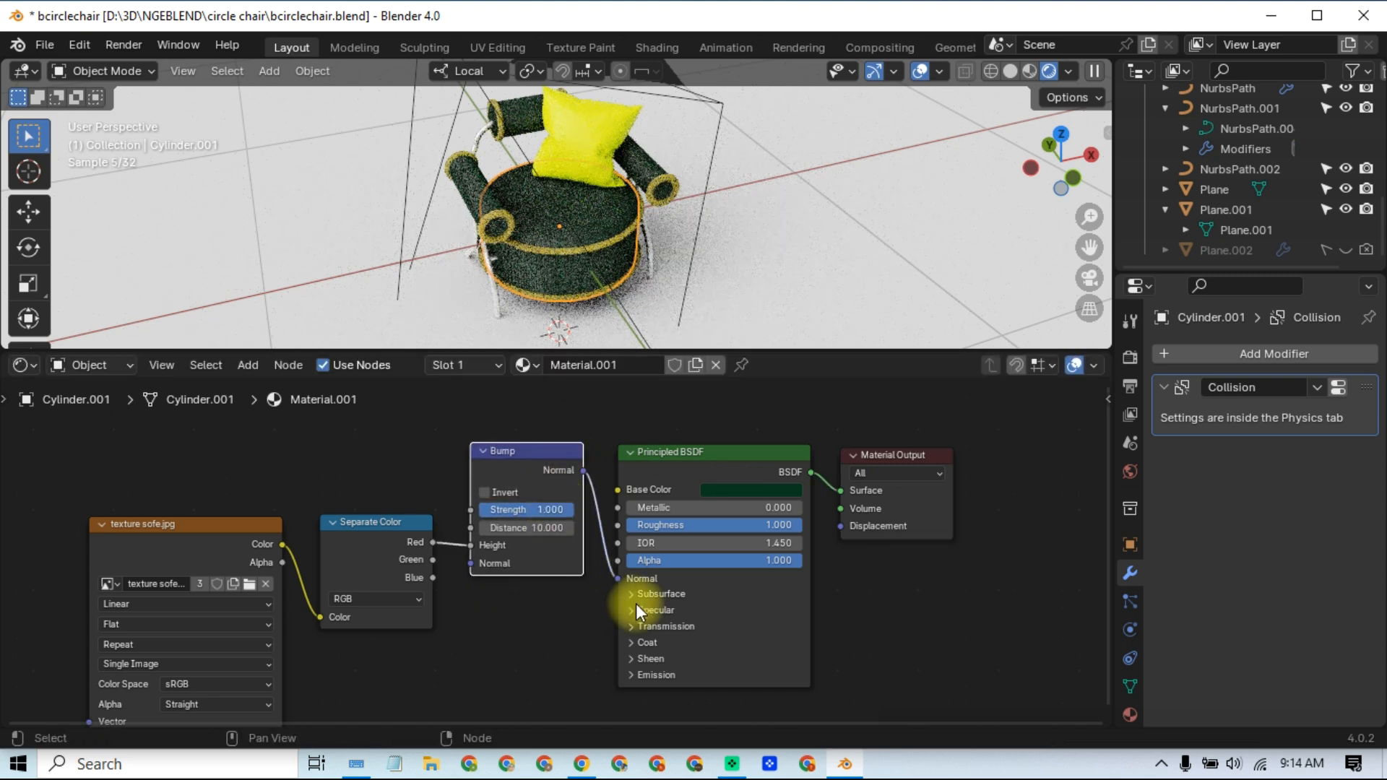
drag(377, 518, 390, 460)
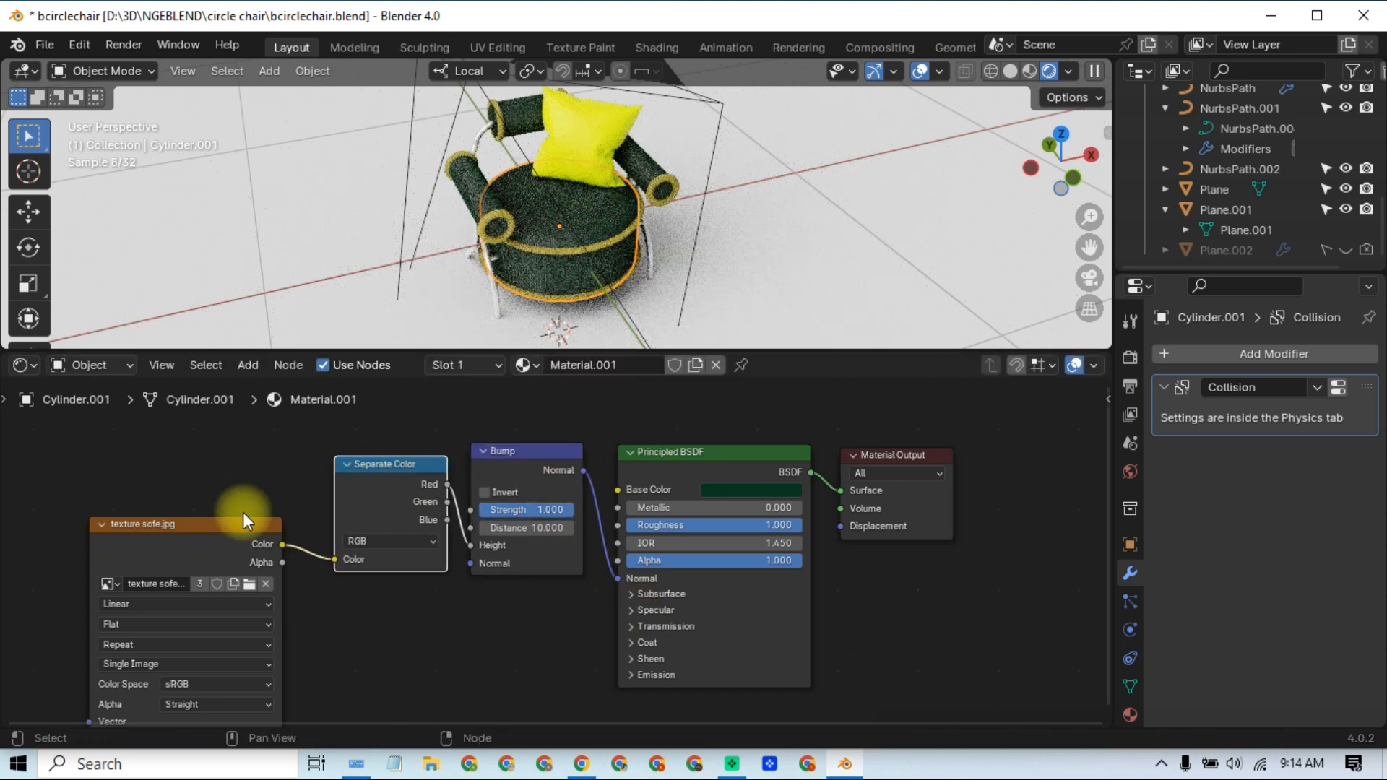
drag(242, 504, 245, 466)
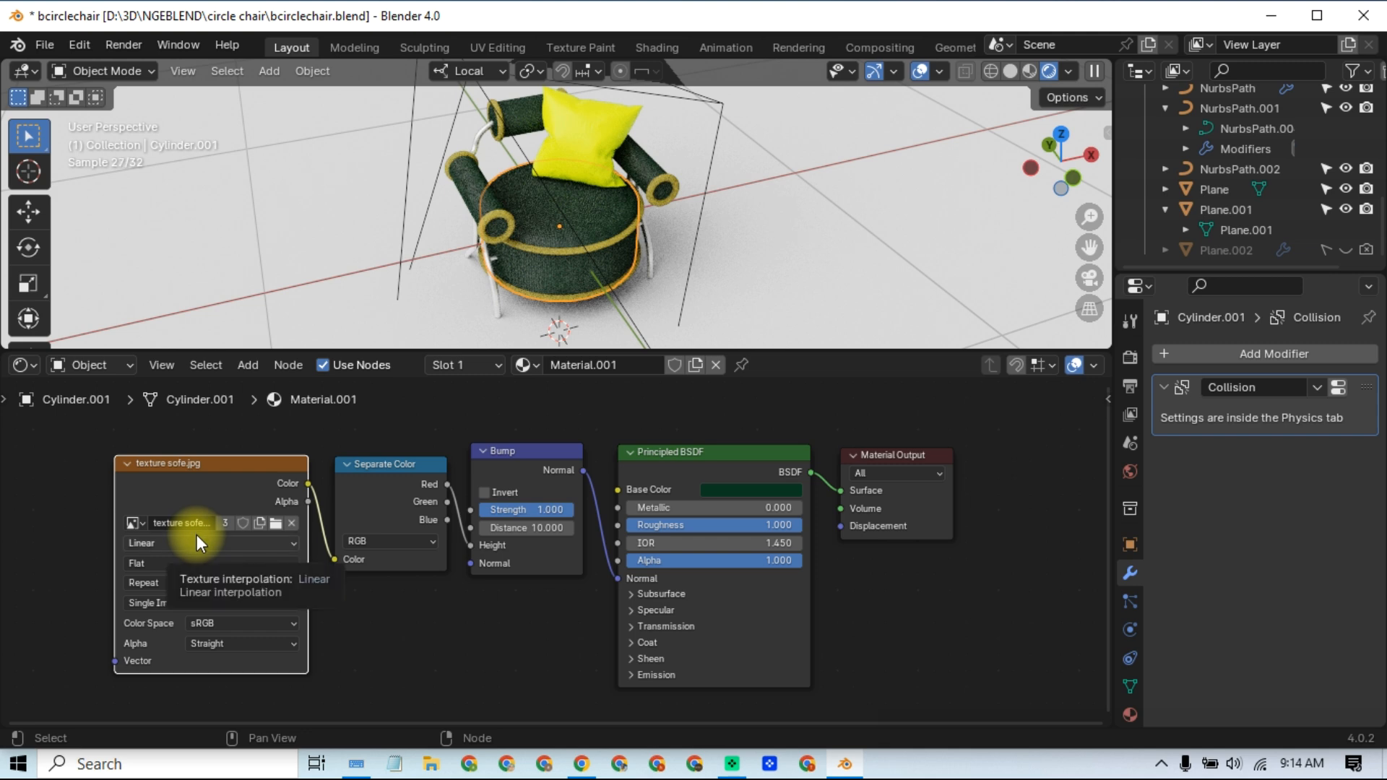
Step: Disconnect the texture image from Separate Color, then link its Color output back to the Color input
drag(332, 560, 327, 562)
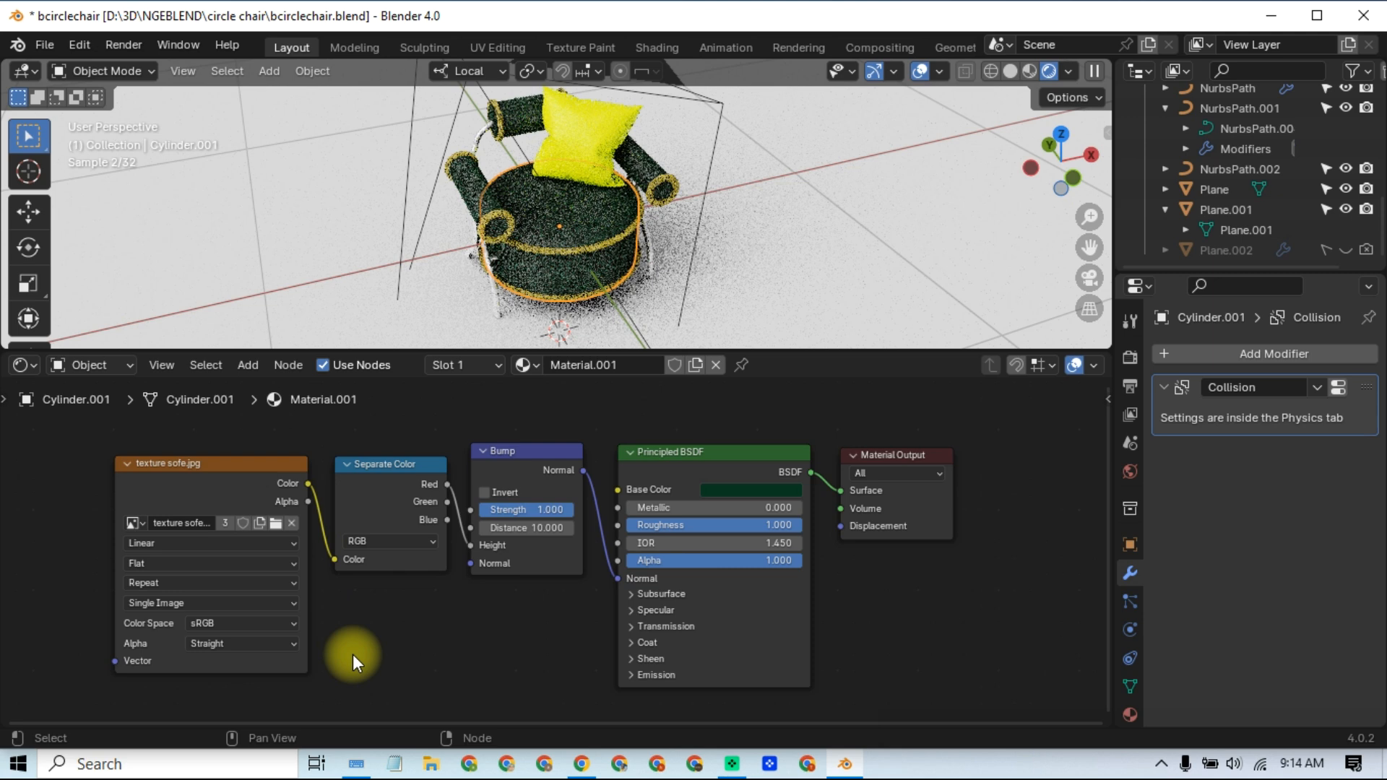
drag(332, 558, 337, 657)
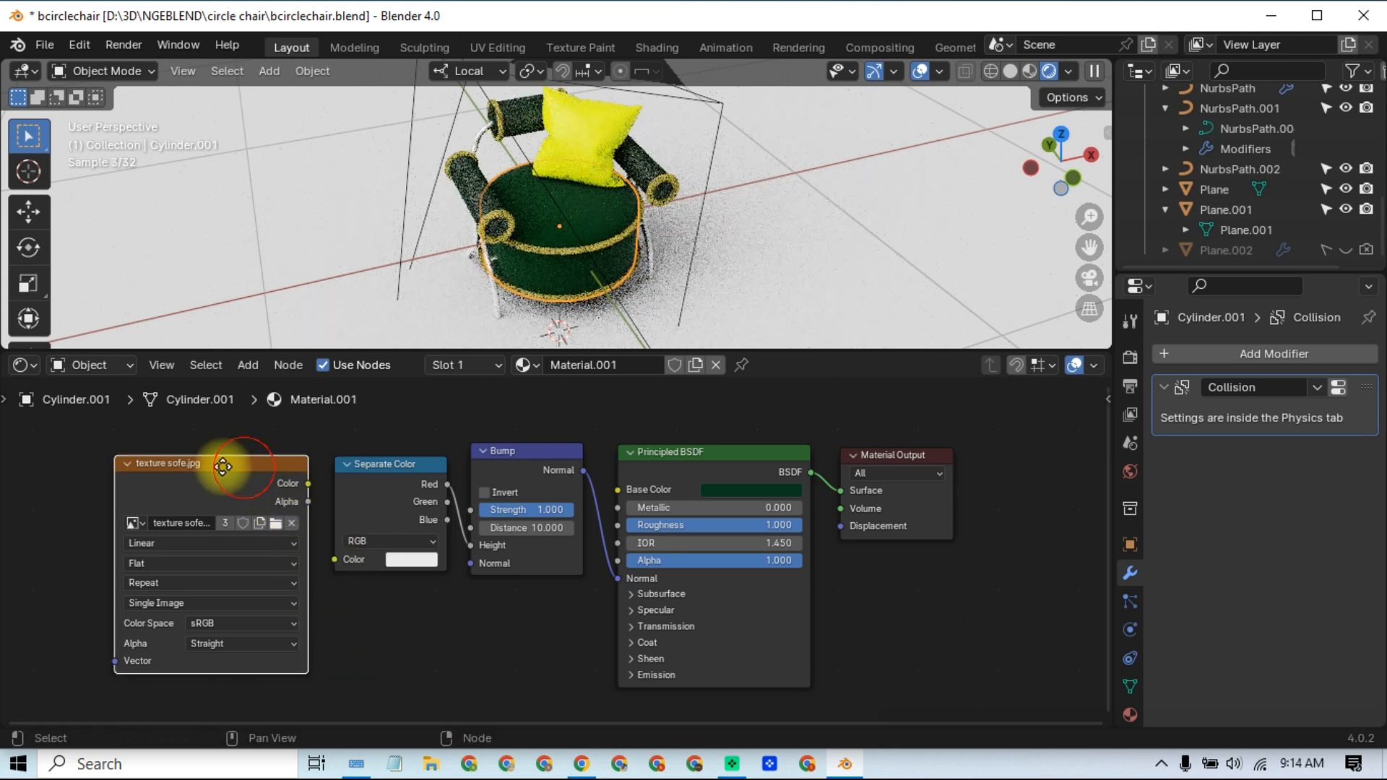
drag(216, 464, 198, 463)
drag(289, 482, 333, 560)
click(427, 625)
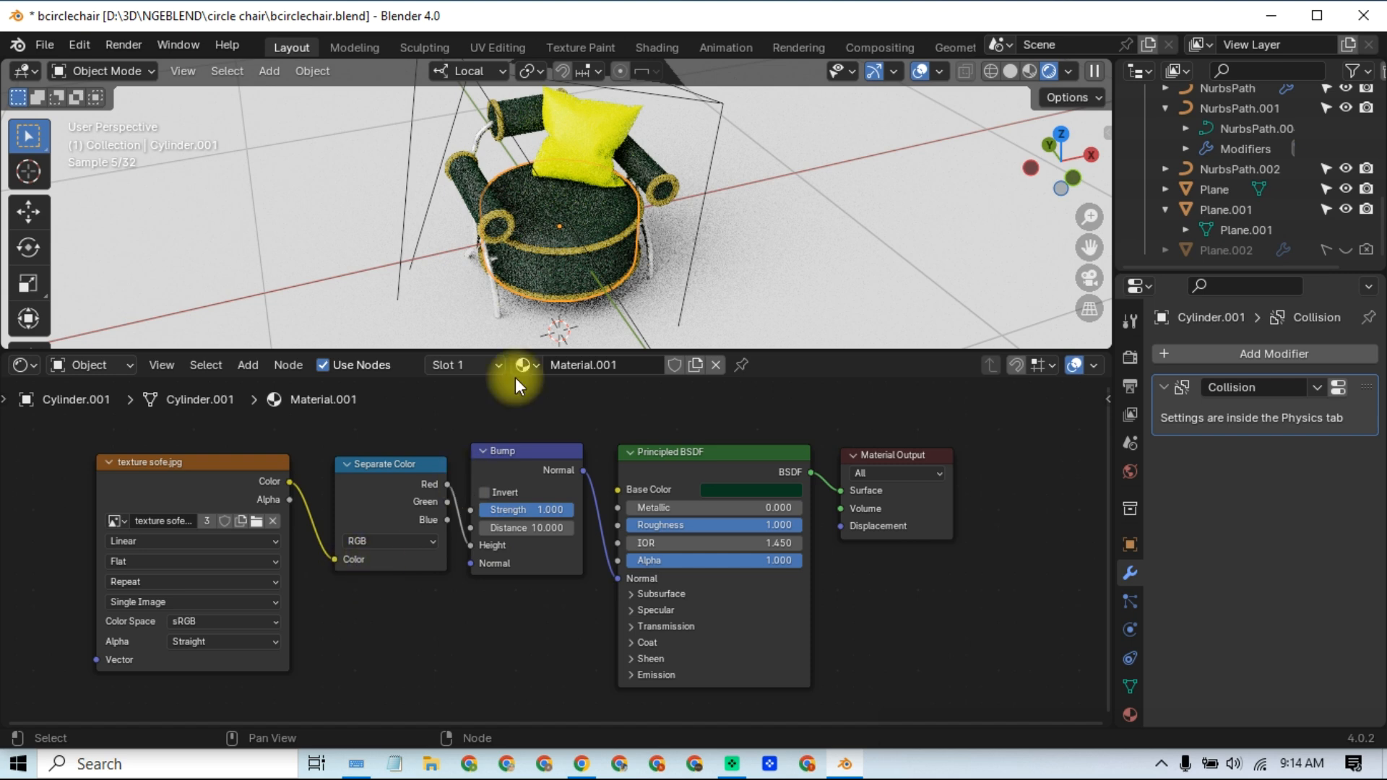
Step: Select the armrest cylinders and arrange their material's Separate Color, Bump, Principled BSDF and Material Output nodes in a compact row
click(462, 193)
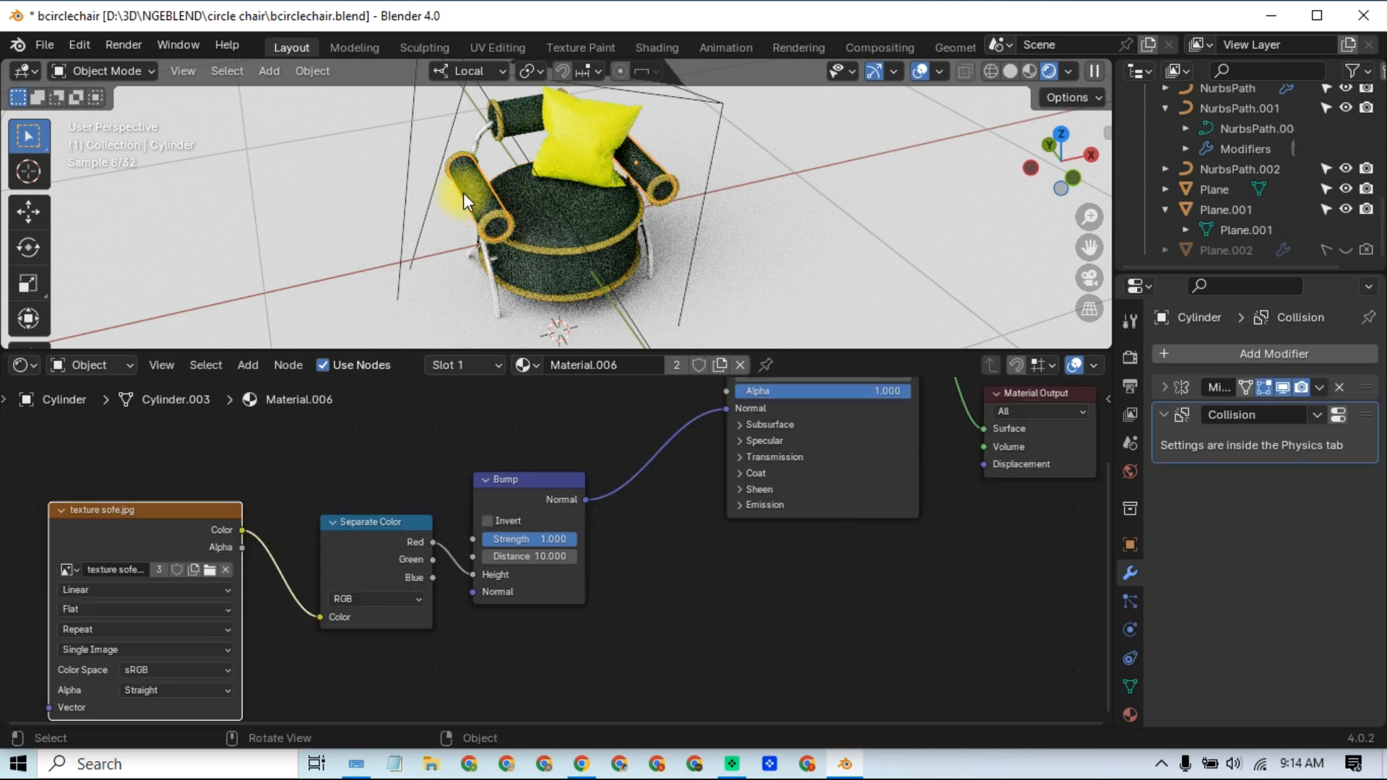
drag(370, 523, 335, 494)
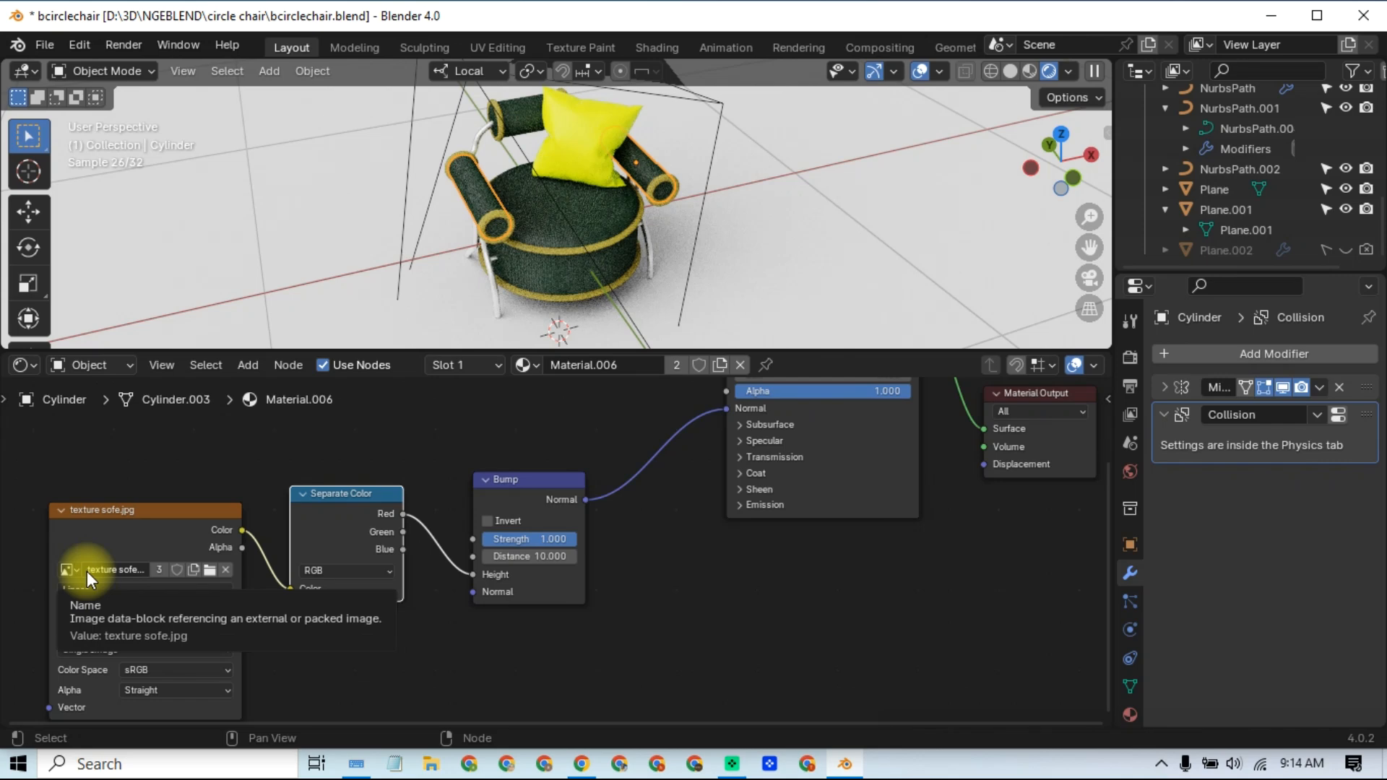
click(536, 479)
drag(536, 479, 514, 488)
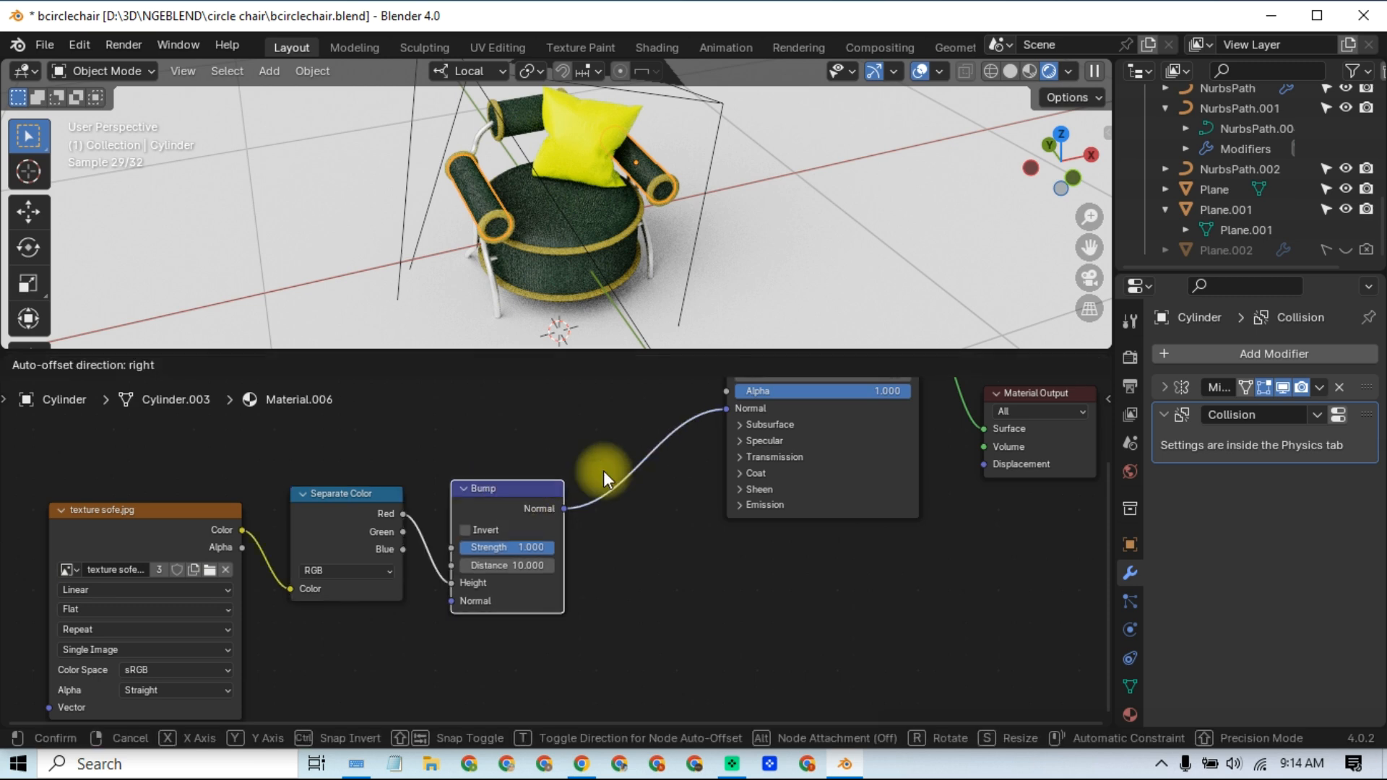
scroll(908, 575, down, 3)
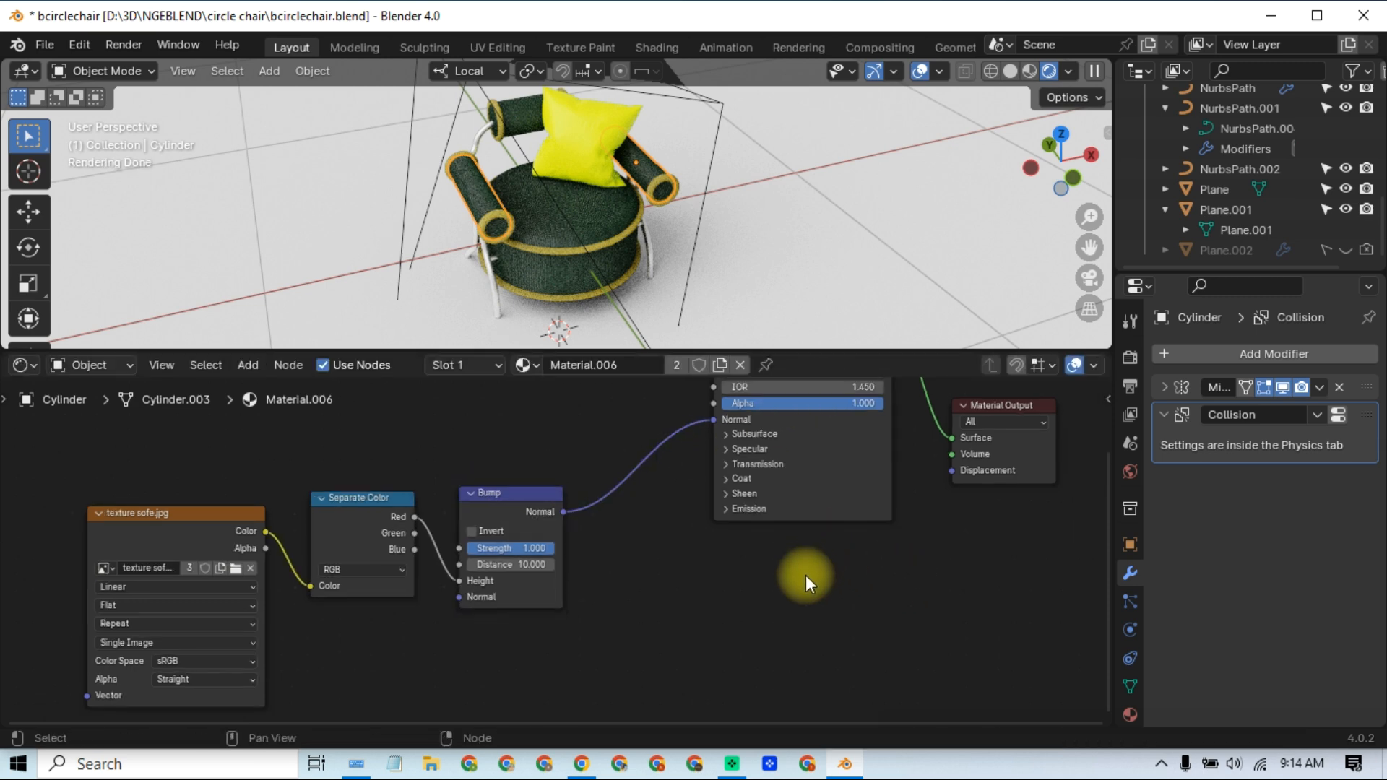
drag(746, 384, 666, 452)
scroll(533, 582, up, 2)
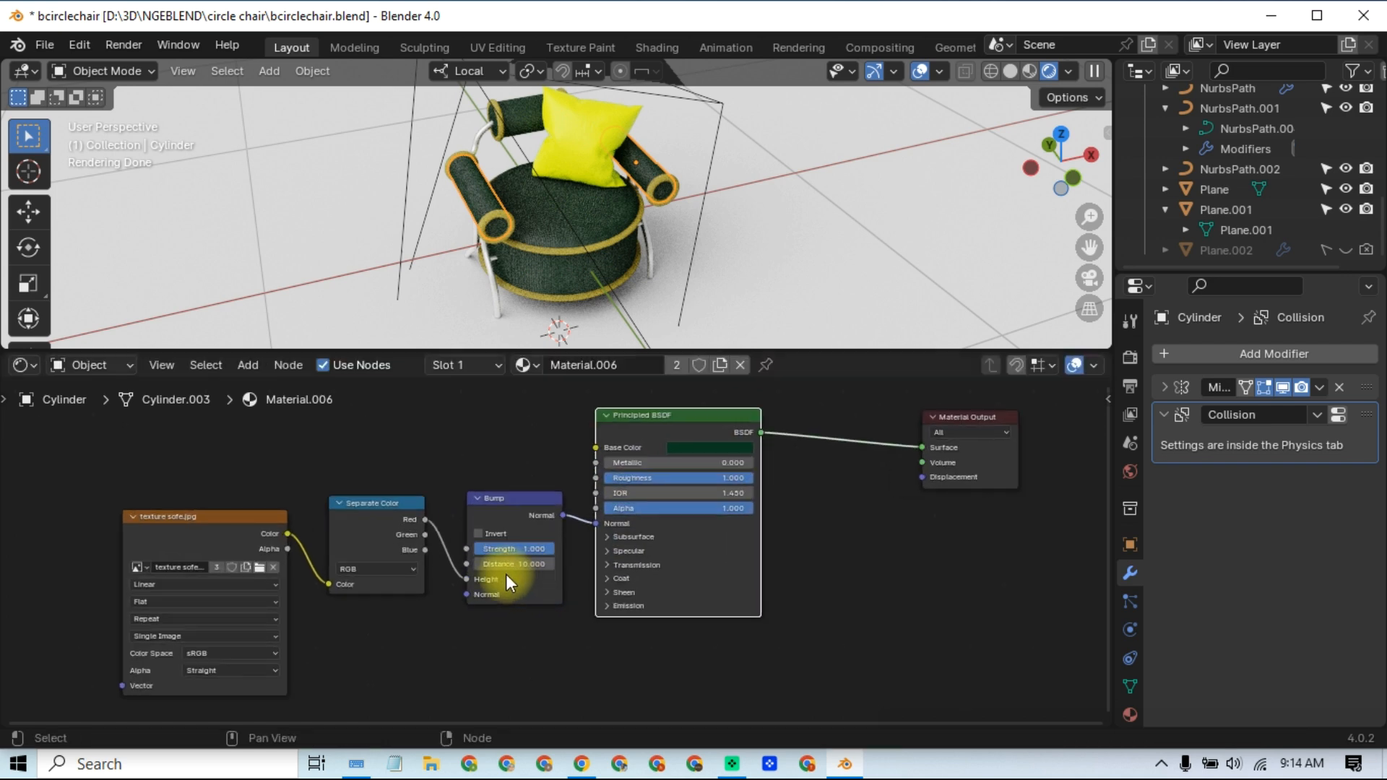
drag(948, 423, 817, 419)
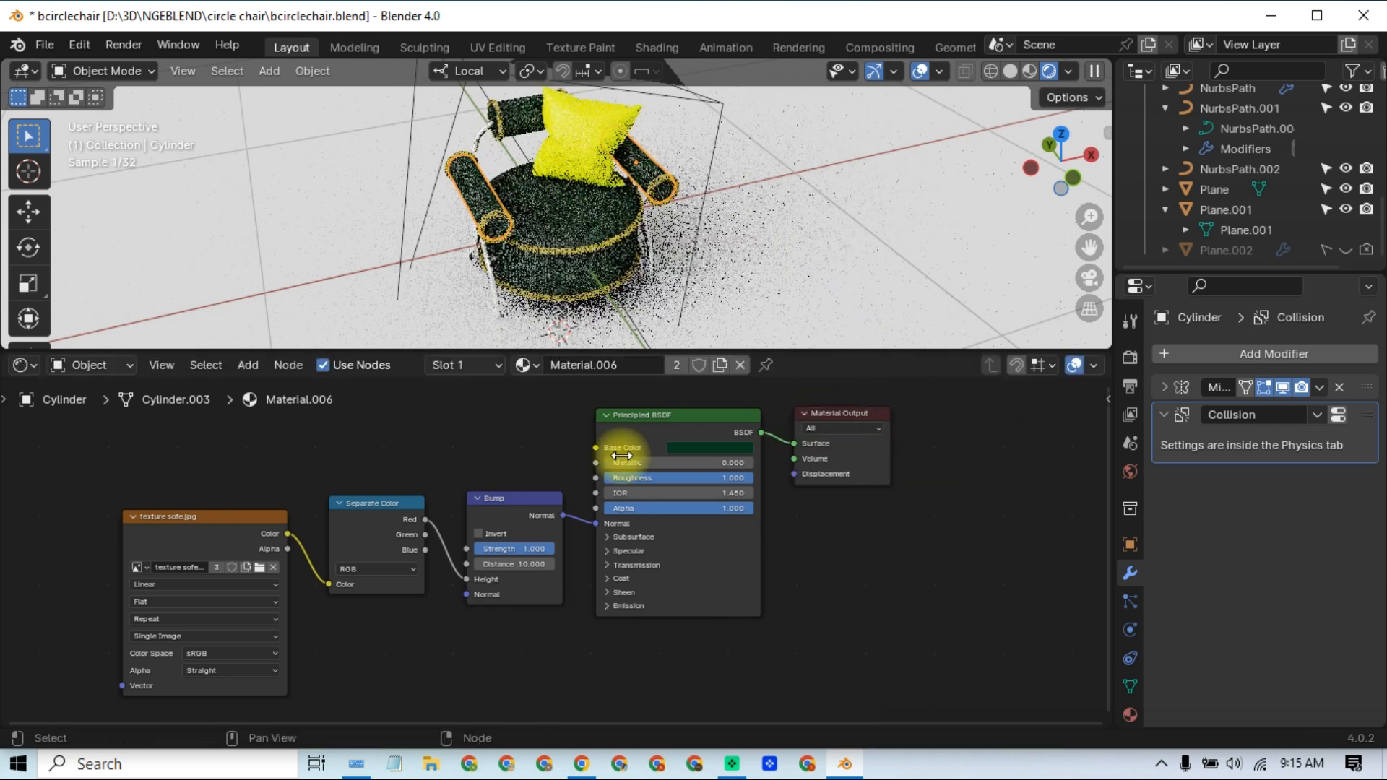
Step: Enlarge the 3D viewport, switch it to solid shading and add a Particle System modifier to the pillow
drag(687, 351, 687, 498)
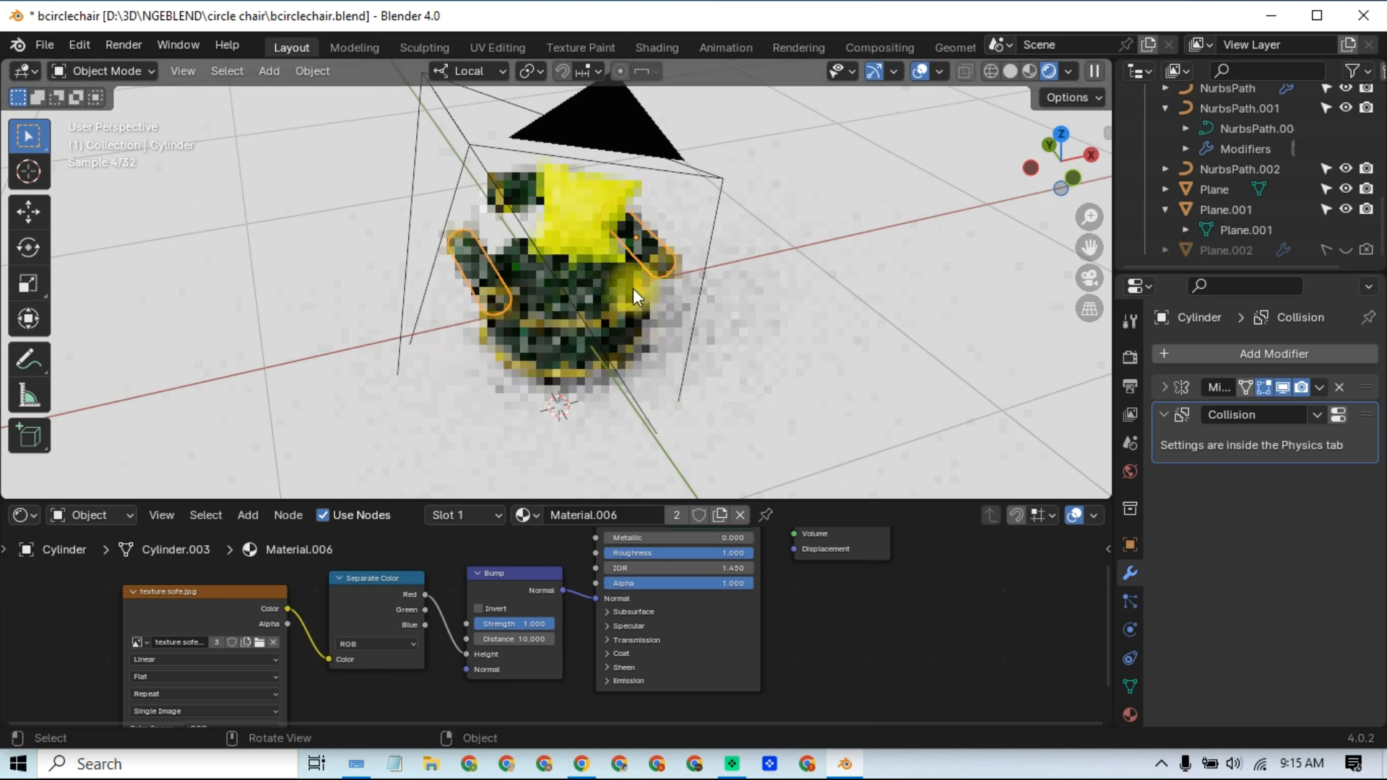
click(822, 383)
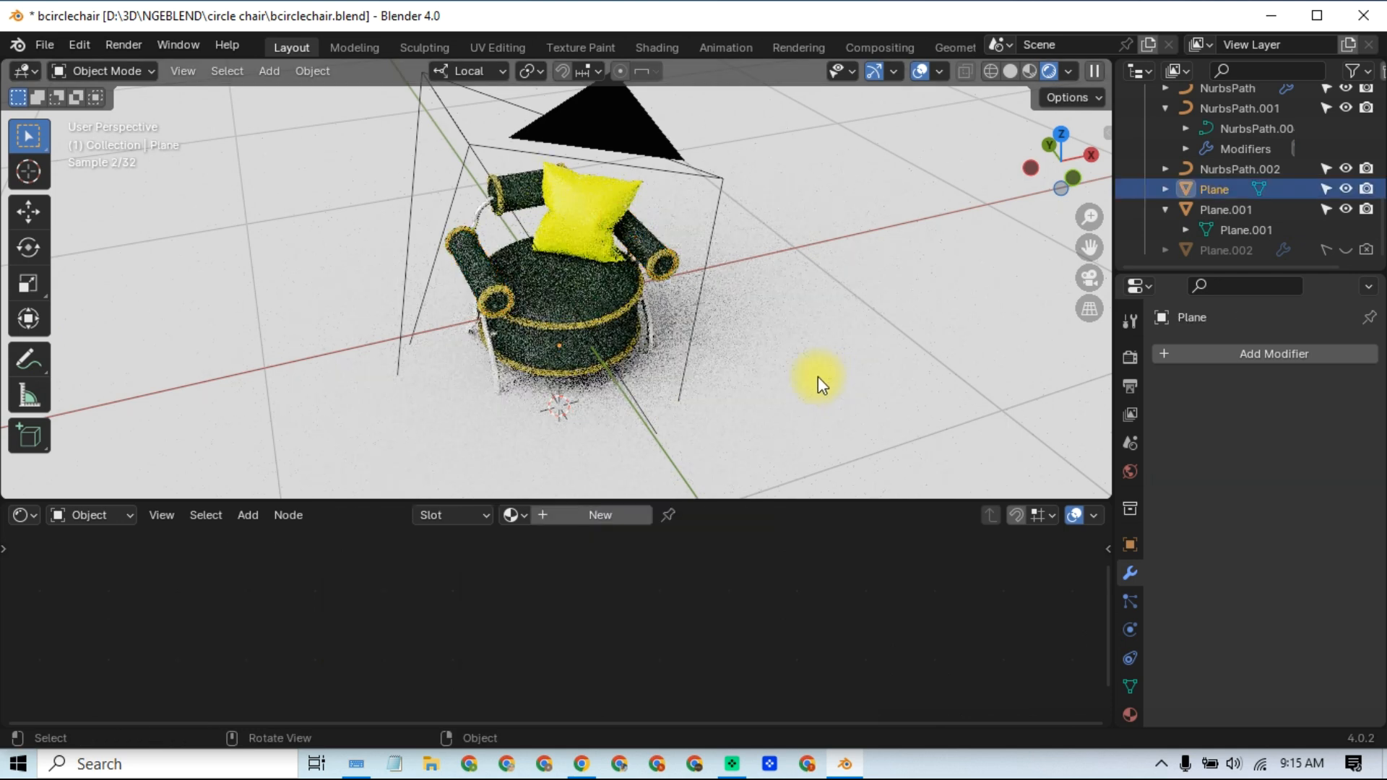
click(610, 229)
click(1011, 72)
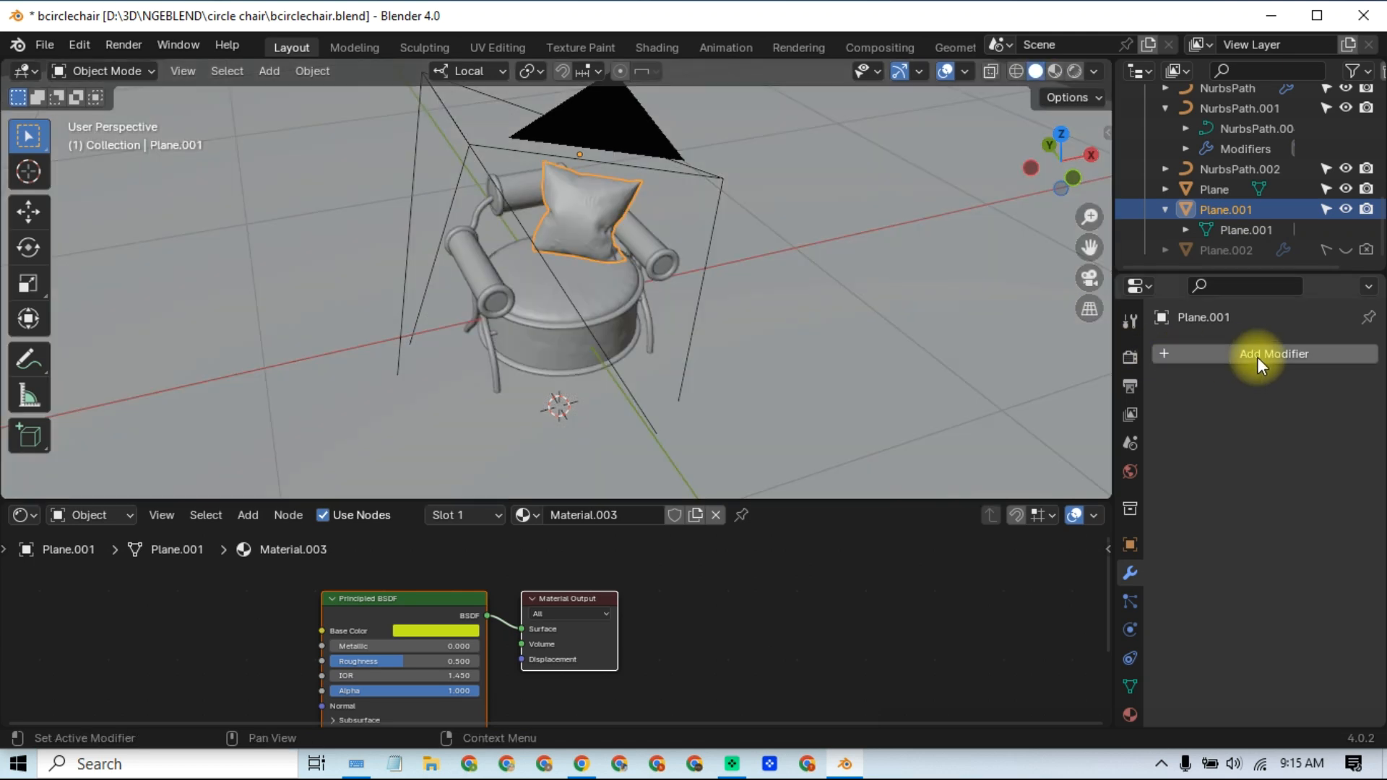
click(1257, 357)
mouse_move(1258, 354)
click(1040, 493)
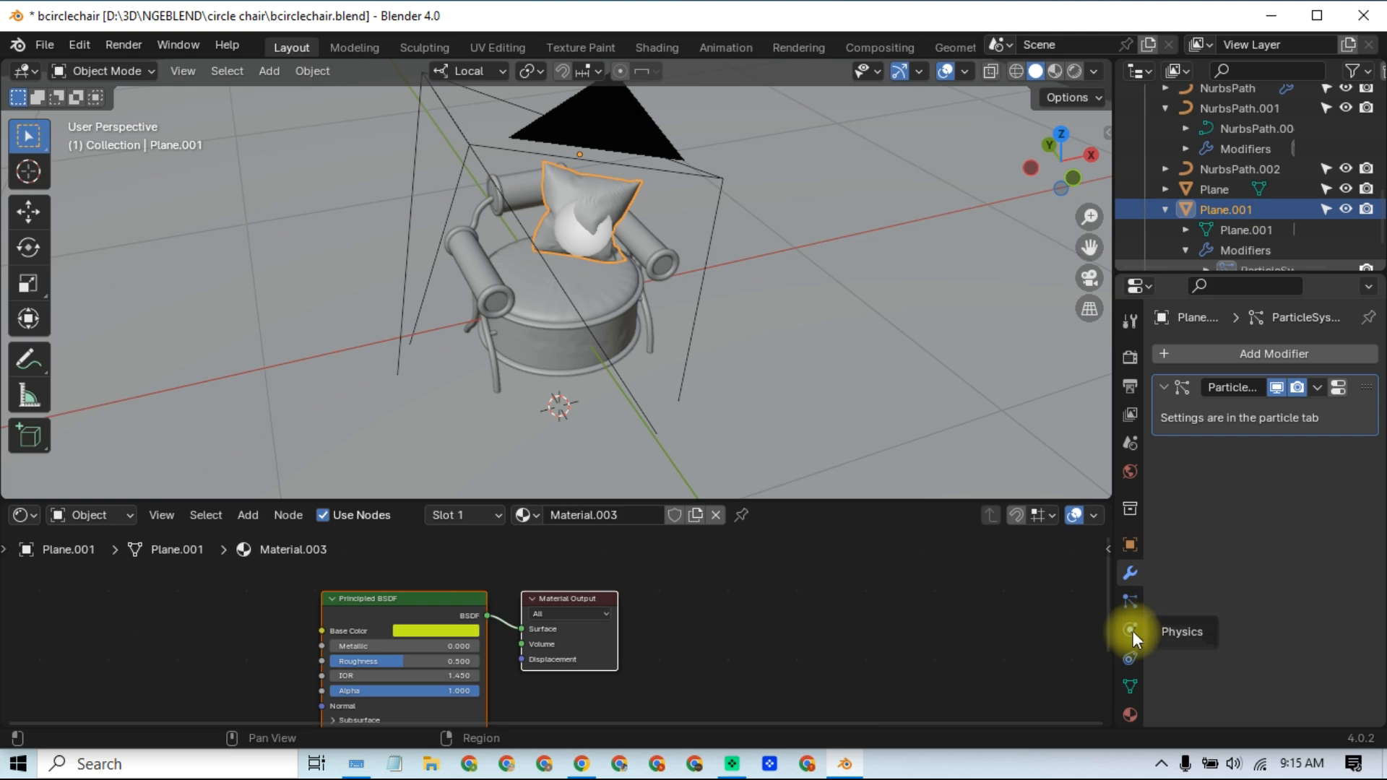
Step: Change the pillow's particle system to Hair and set its emission seed to 2
click(1130, 600)
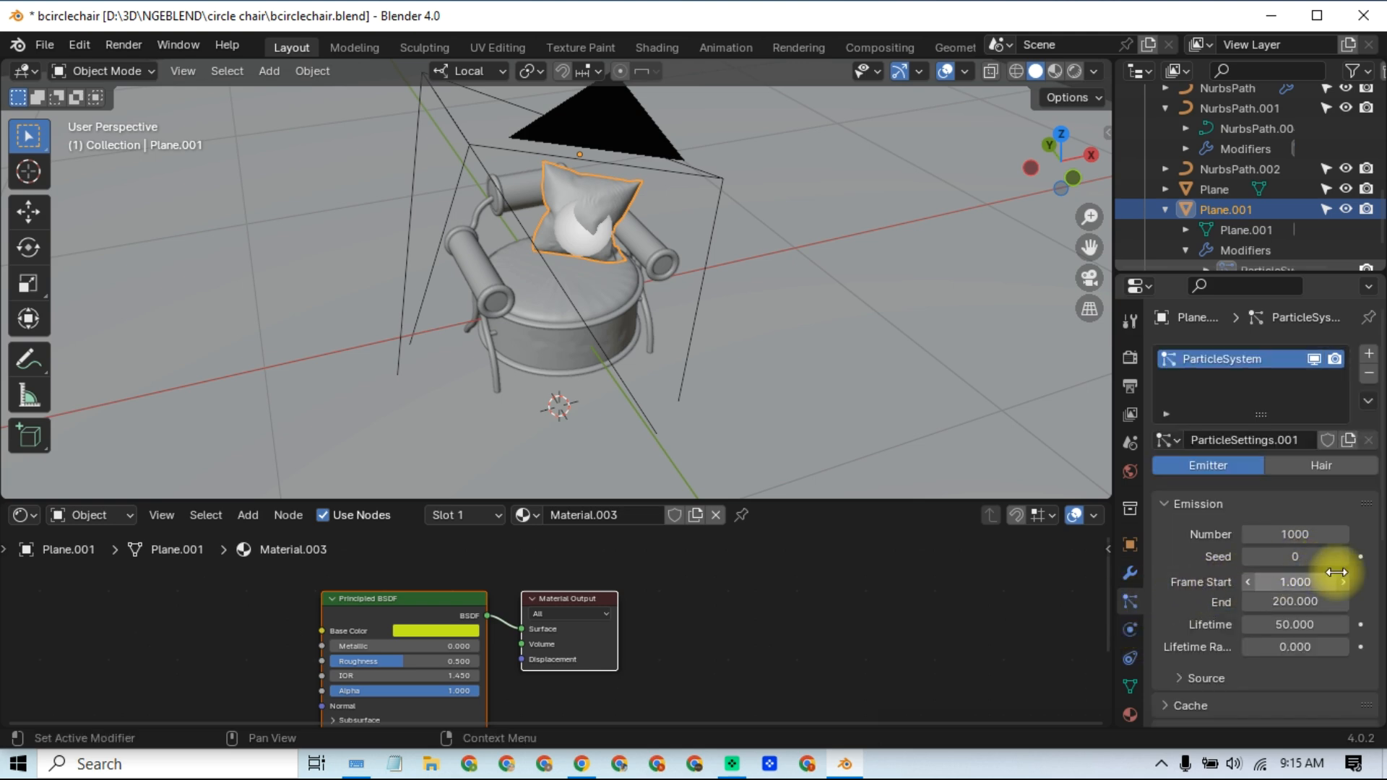
click(1341, 465)
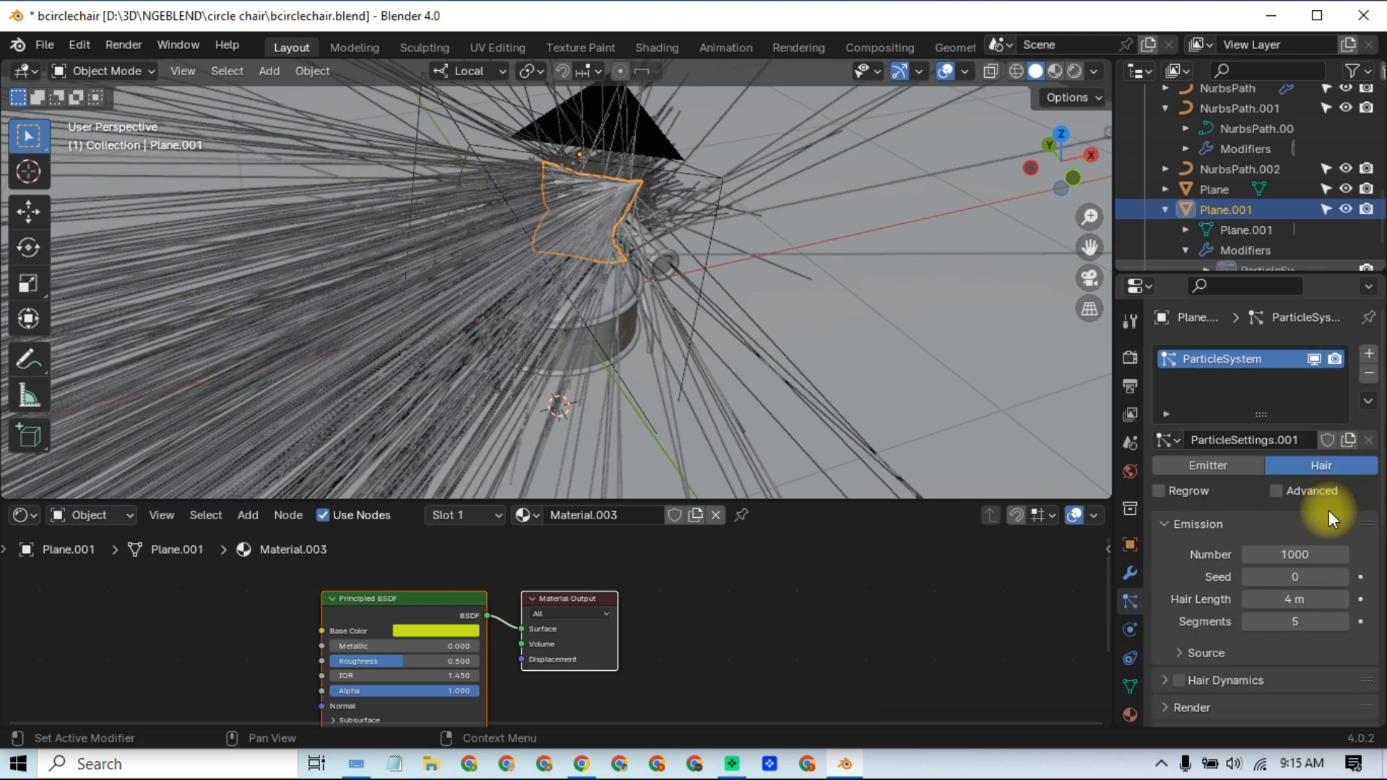
click(1342, 577)
click(1341, 577)
Step: Set the pillow's hair length to 0.5 m
click(1313, 595)
key(BackSpace)
text(.5)
key(Return)
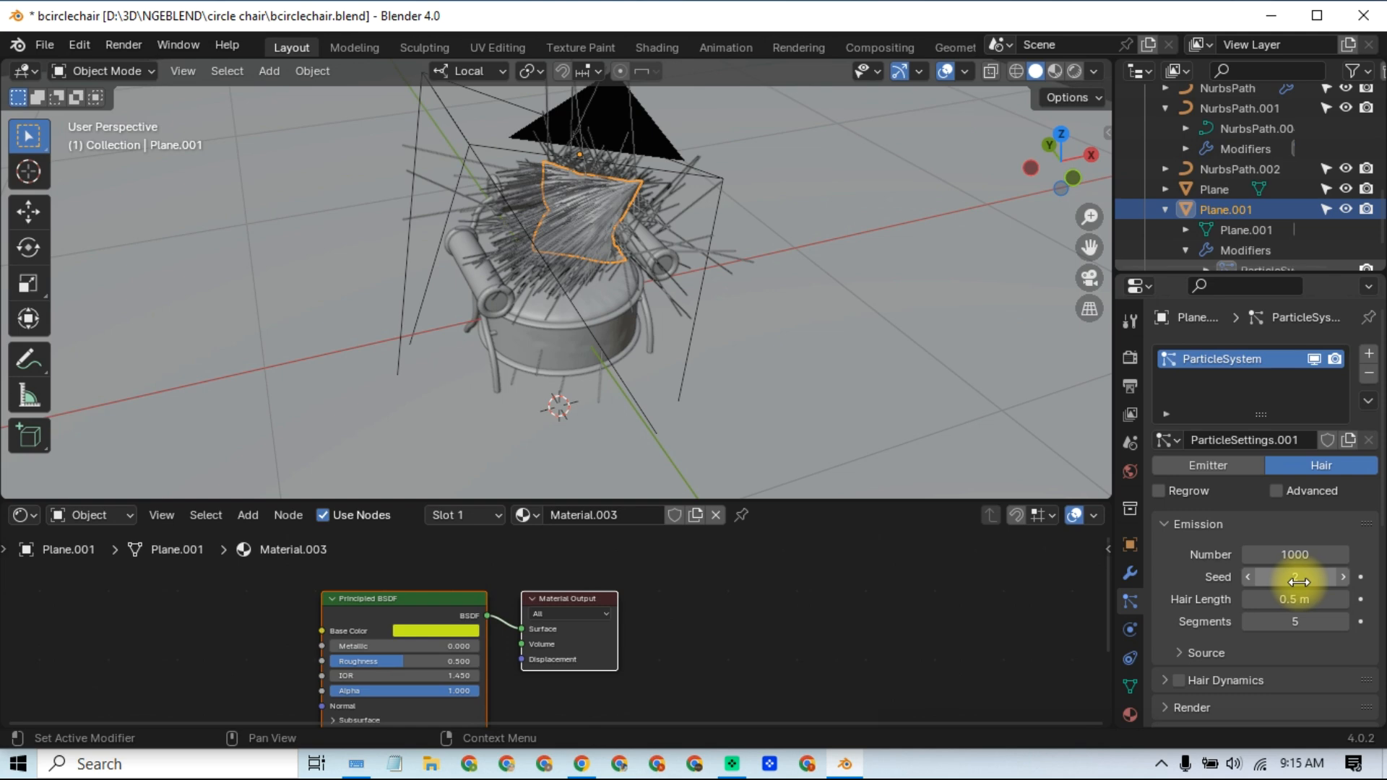
Step: Set the pillow's hair length to 0.2 m
click(1271, 599)
key(BackSpace)
text(2)
key(Return)
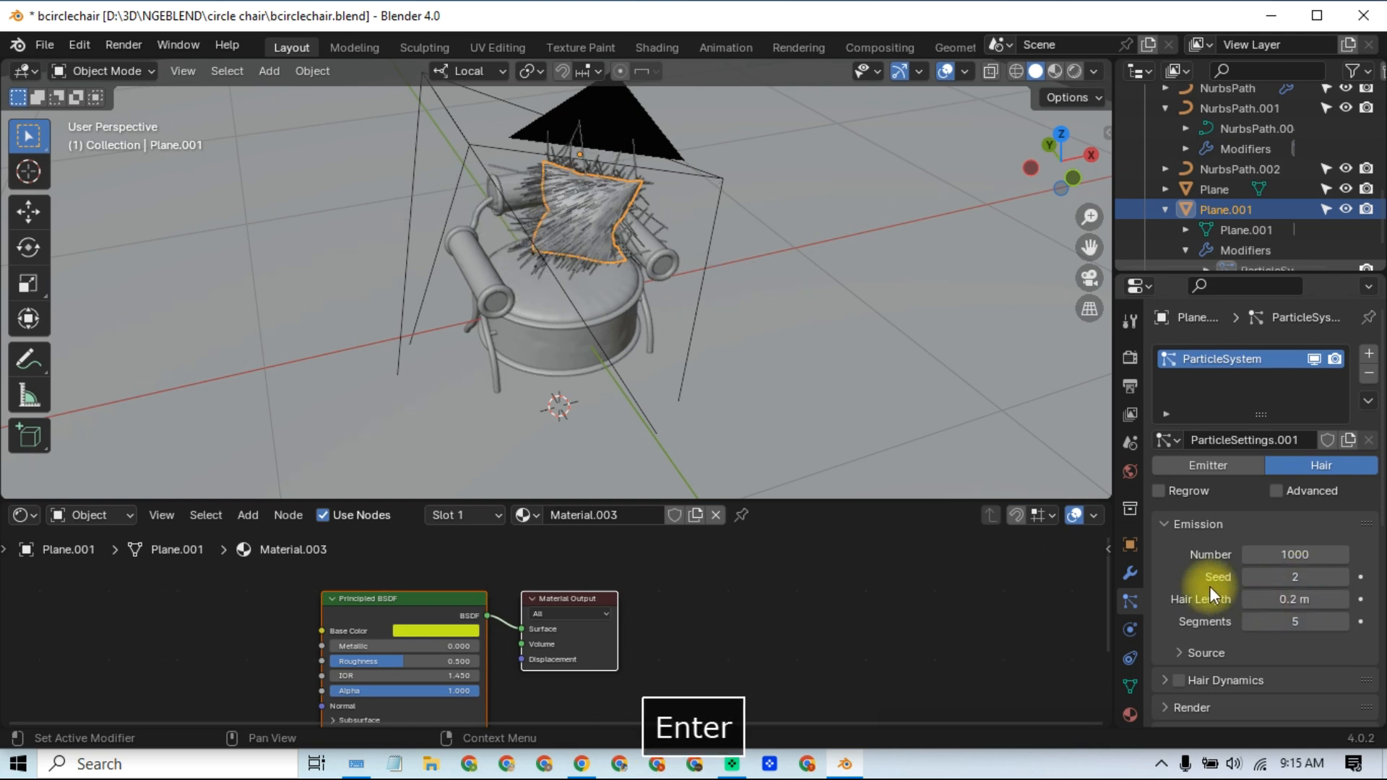
Step: Give the pillow's hair Interpolated children and set their random roughness to 1
scroll(1206, 589, down, 6)
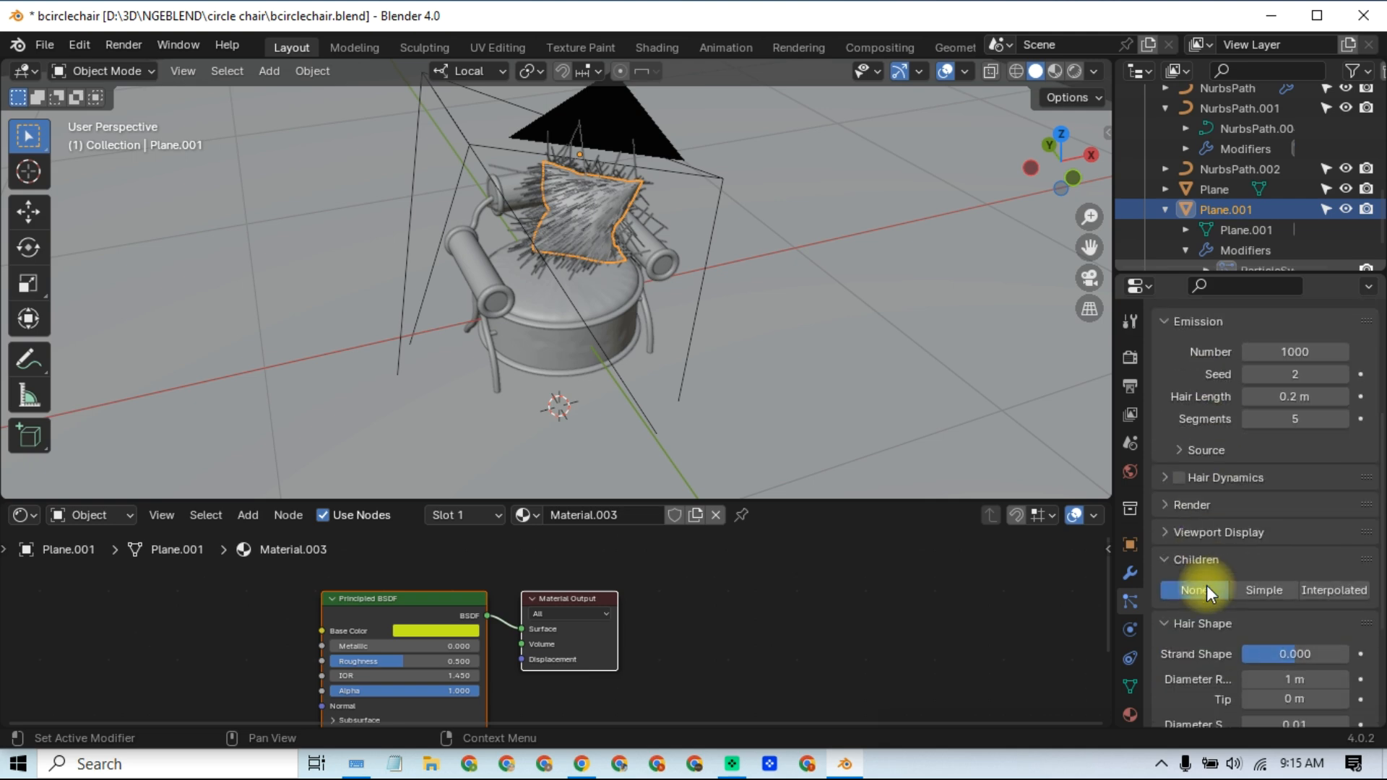
click(1350, 590)
scroll(1357, 598, down, 4)
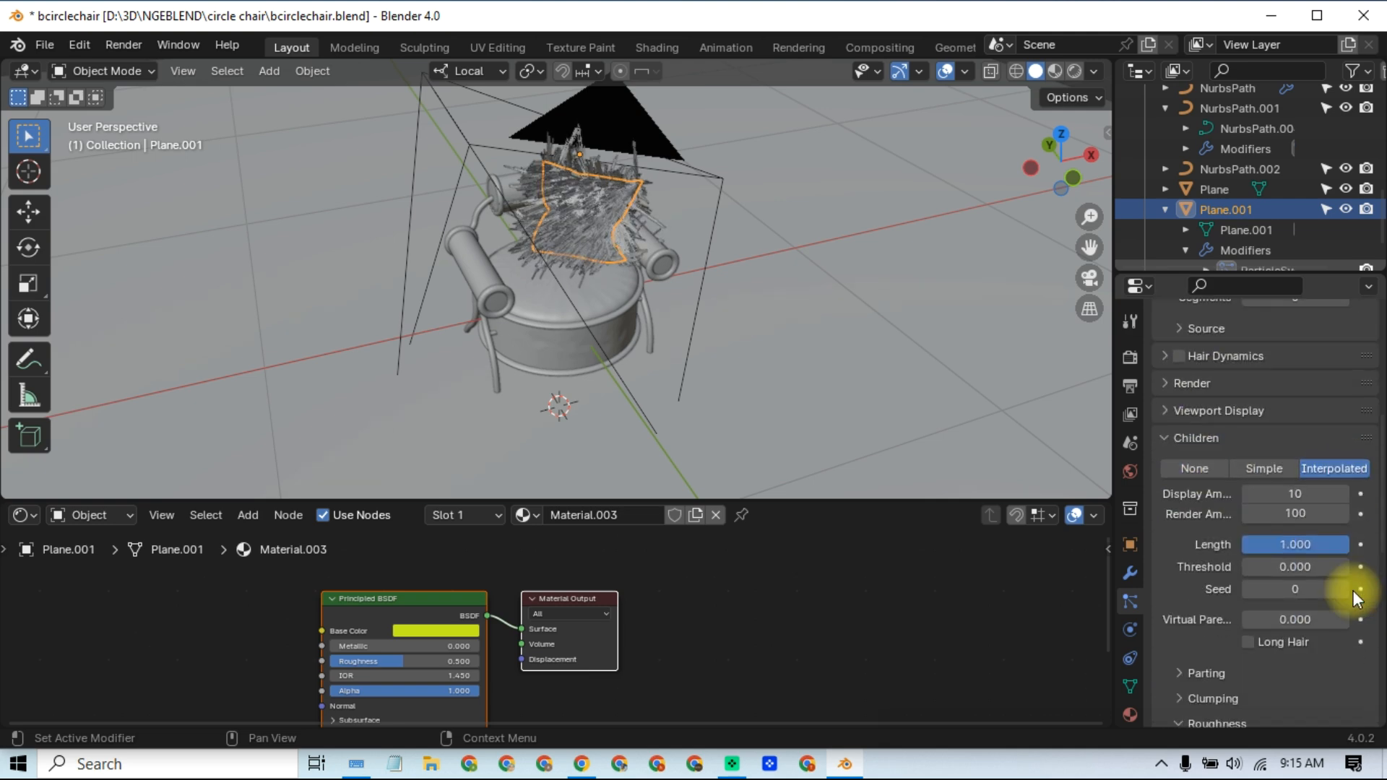
scroll(1357, 598, down, 6)
scroll(1304, 553, down, 3)
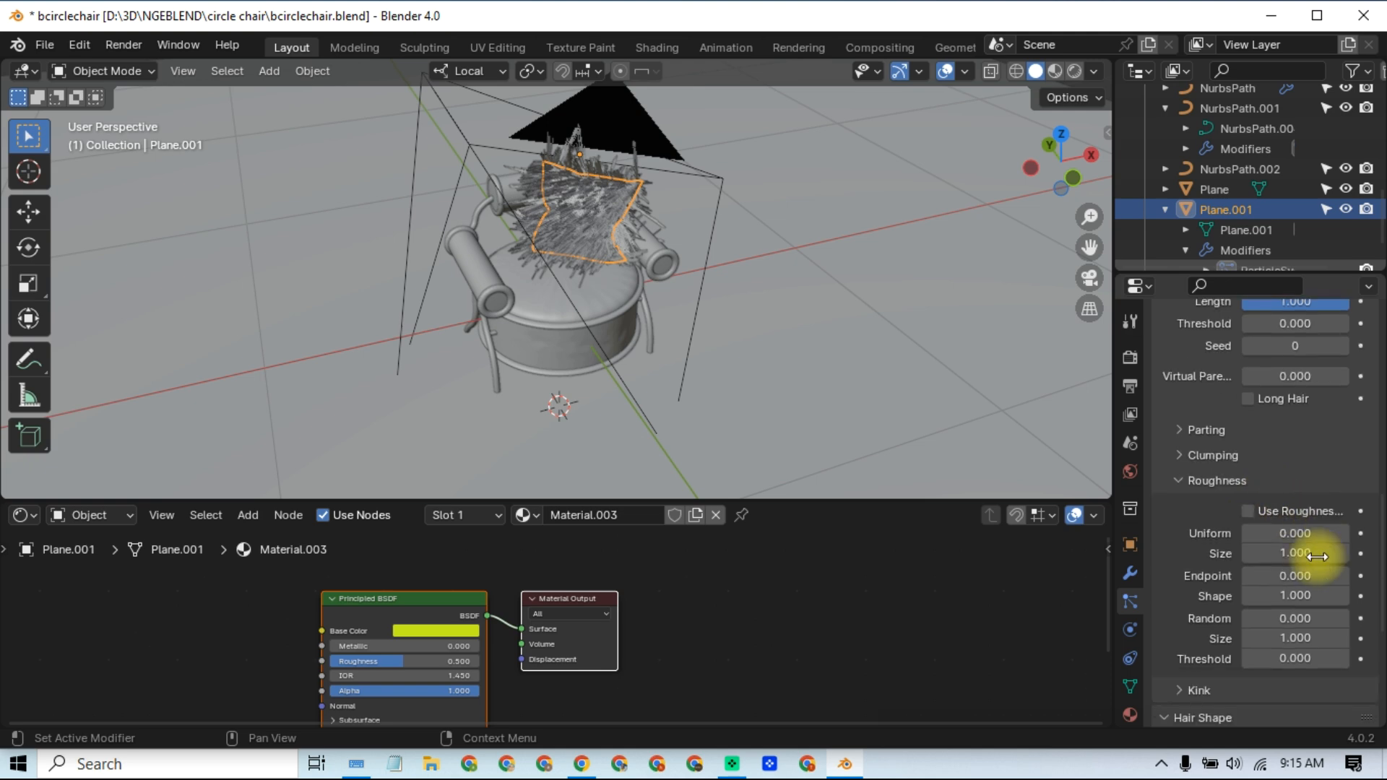
click(1304, 578)
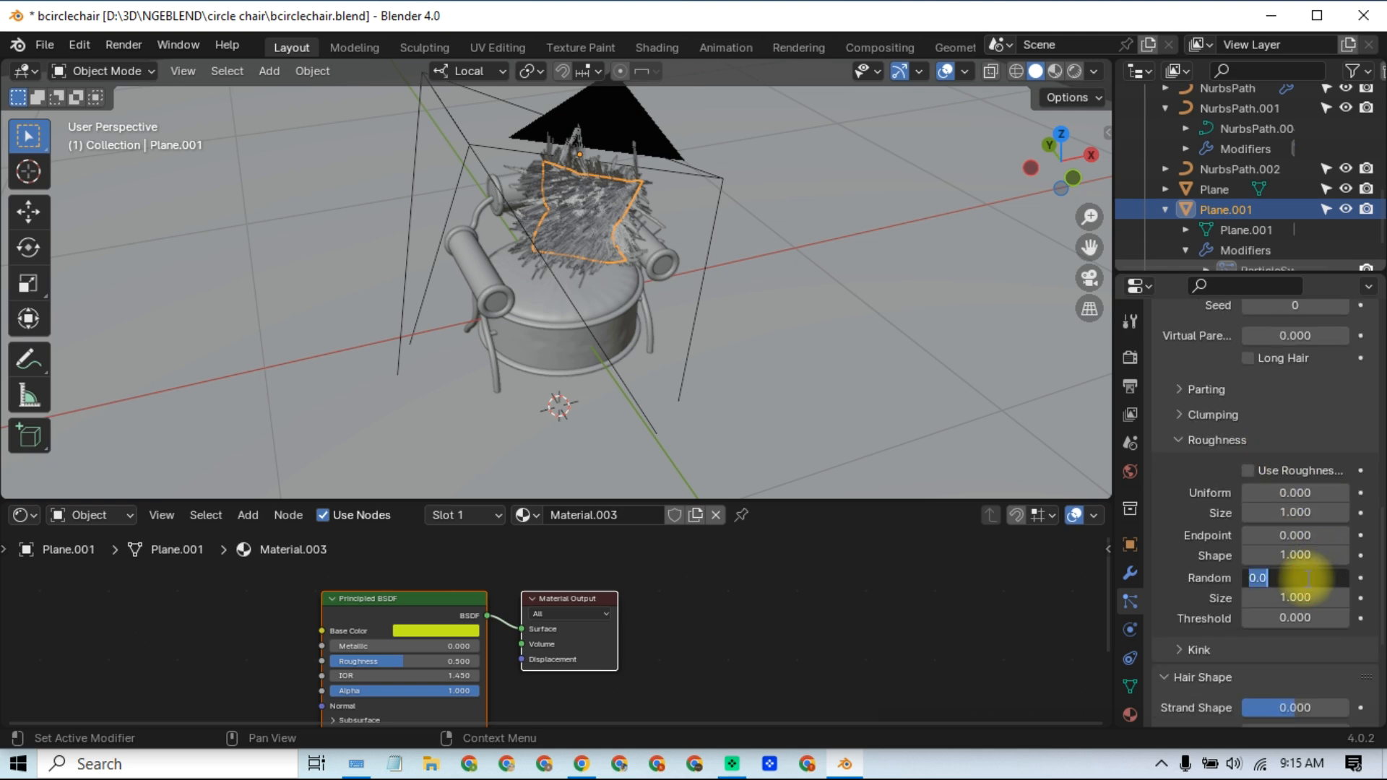
text(1)
key(Return)
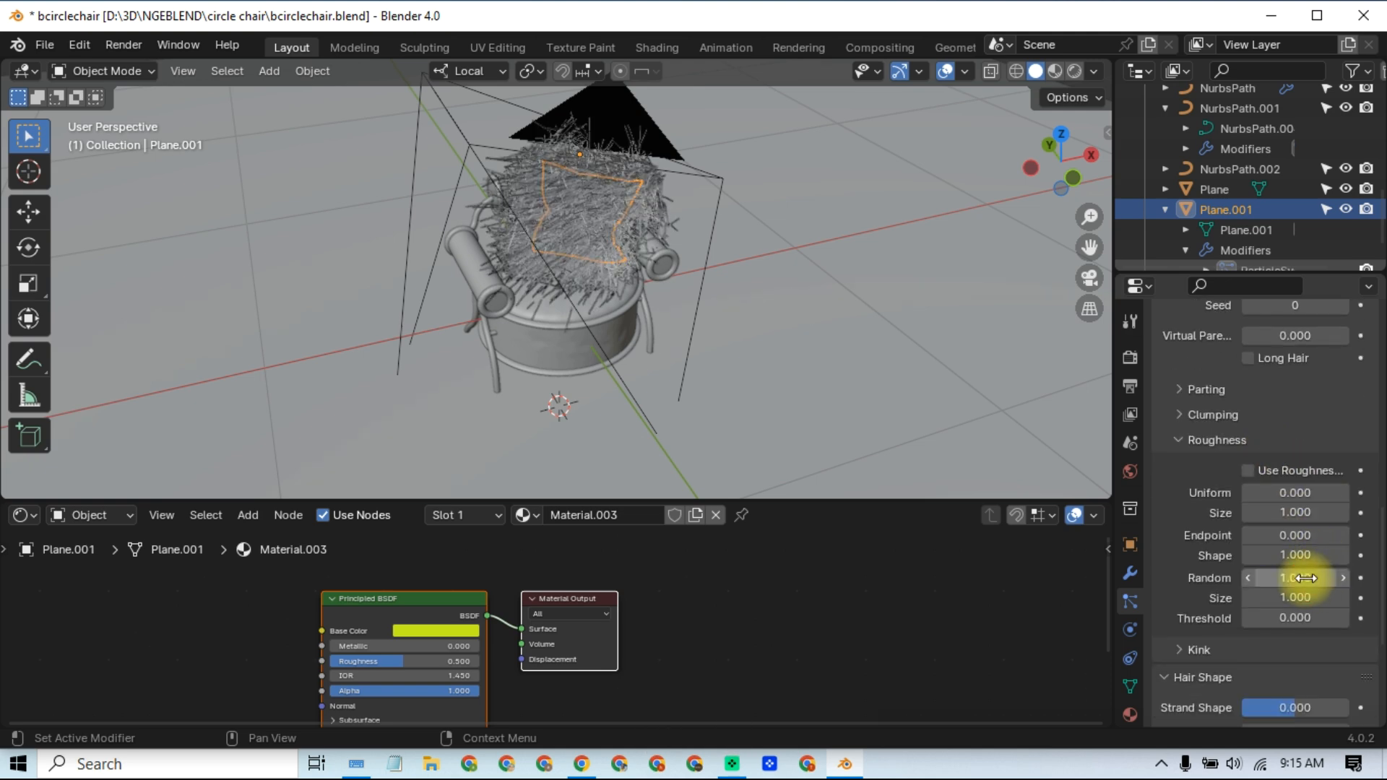
Step: Set the hair shape's root and tip diameters to 2 m, keeping the pillow selected
scroll(1195, 621, down, 3)
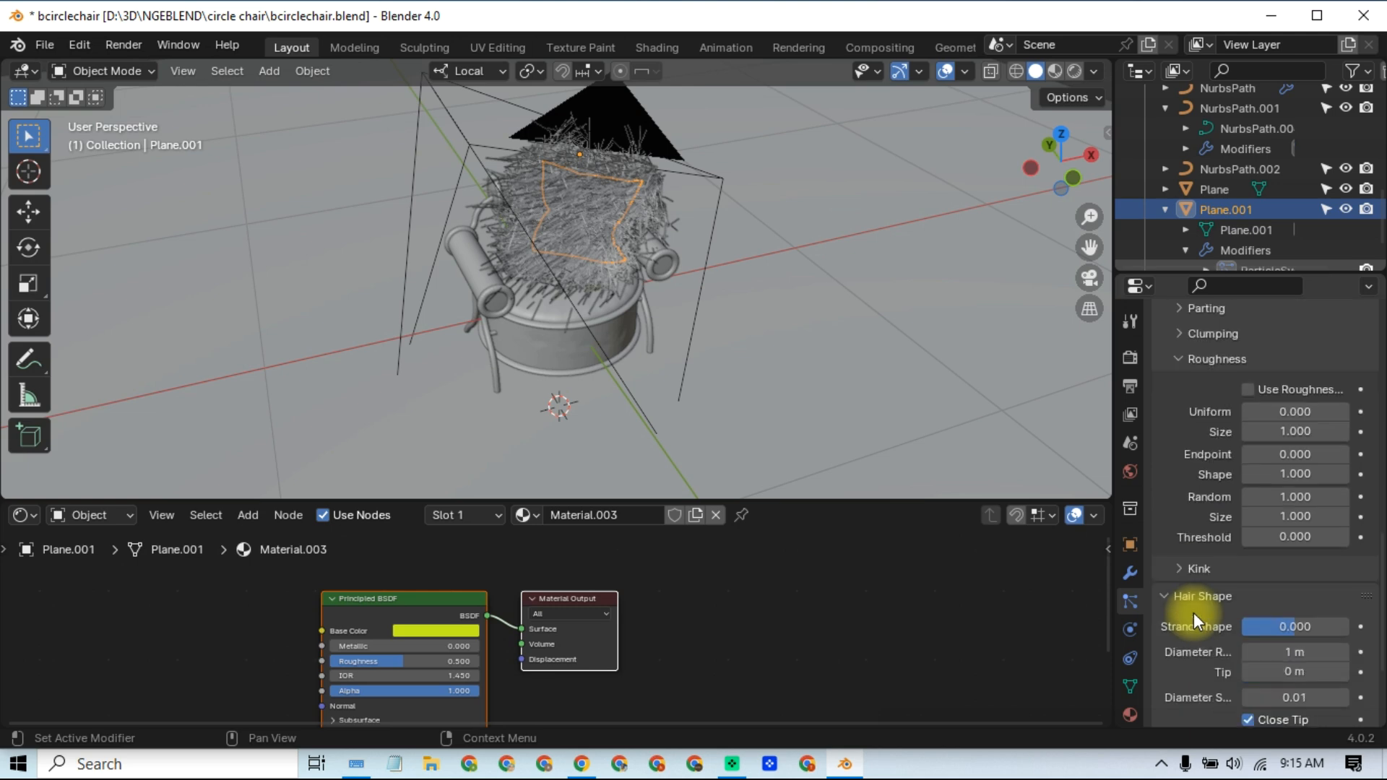
click(1286, 652)
text(2)
key(Tab)
text(2)
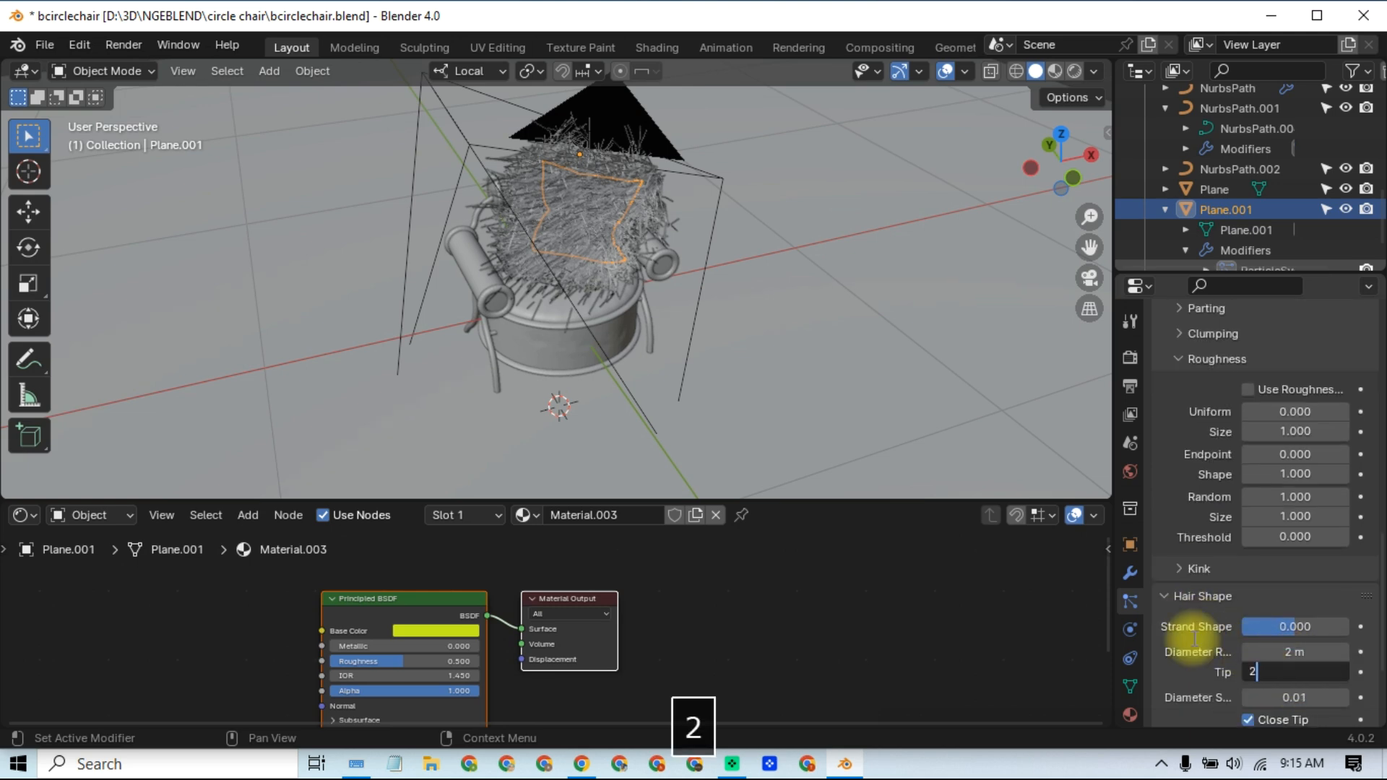
click(913, 460)
click(774, 342)
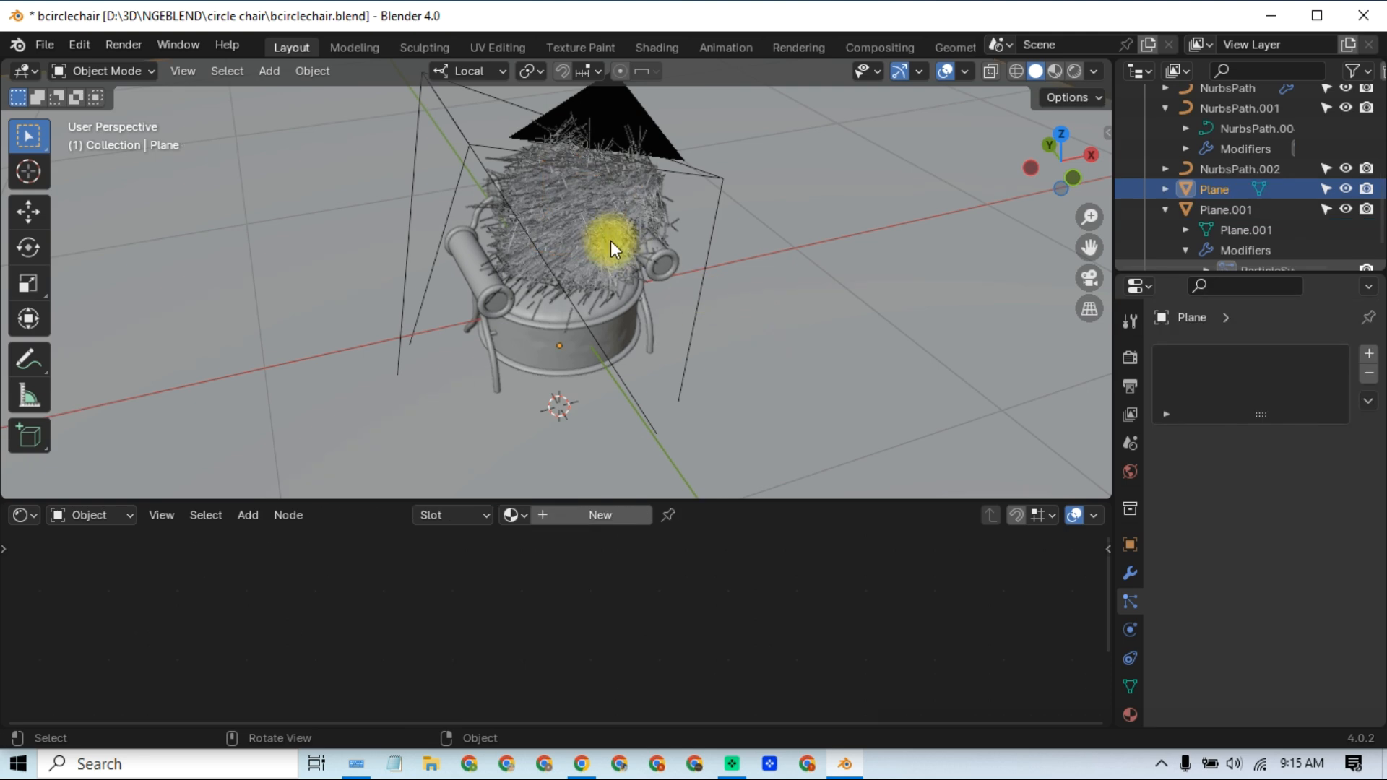
click(609, 241)
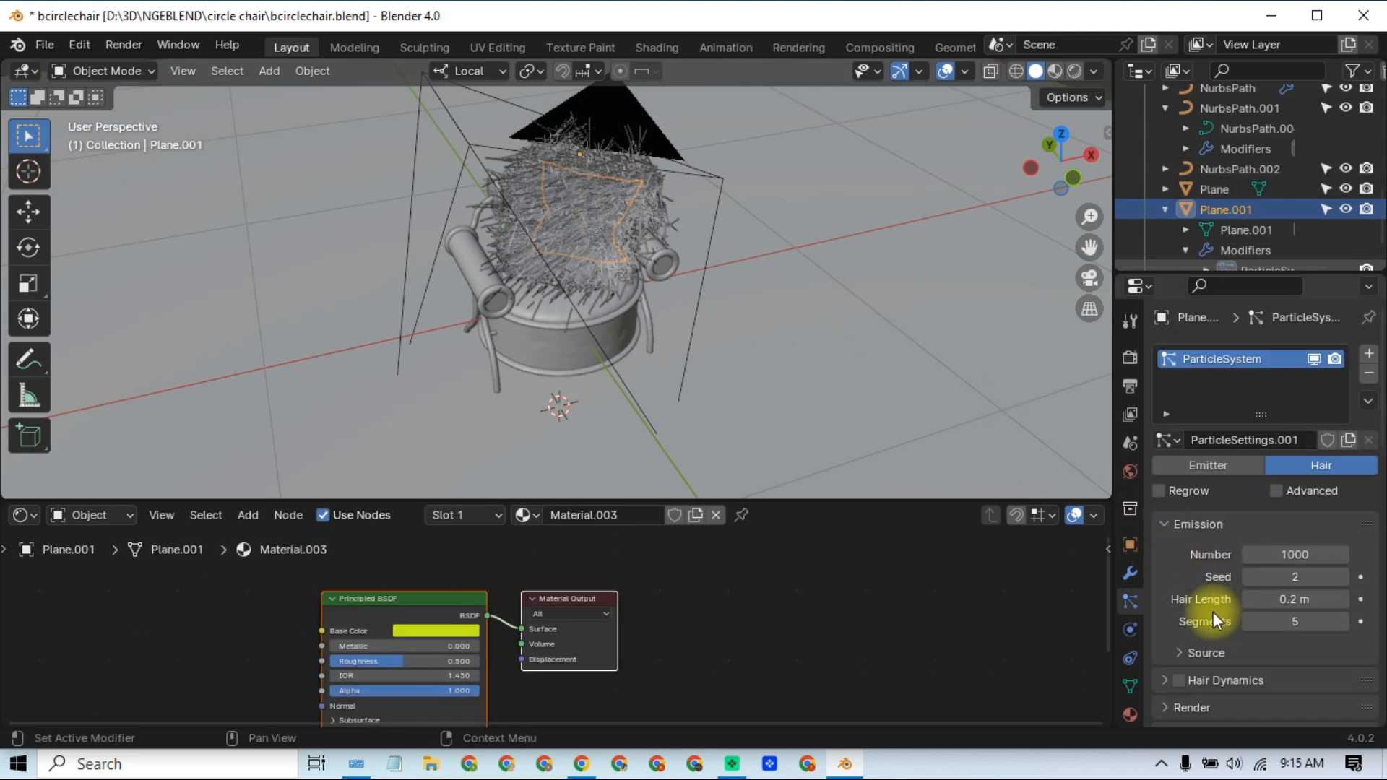
Step: Try a hair length of 0.21 m for the pillow's hair emission, and restore it to 0.2 m
scroll(1213, 613, down, 6)
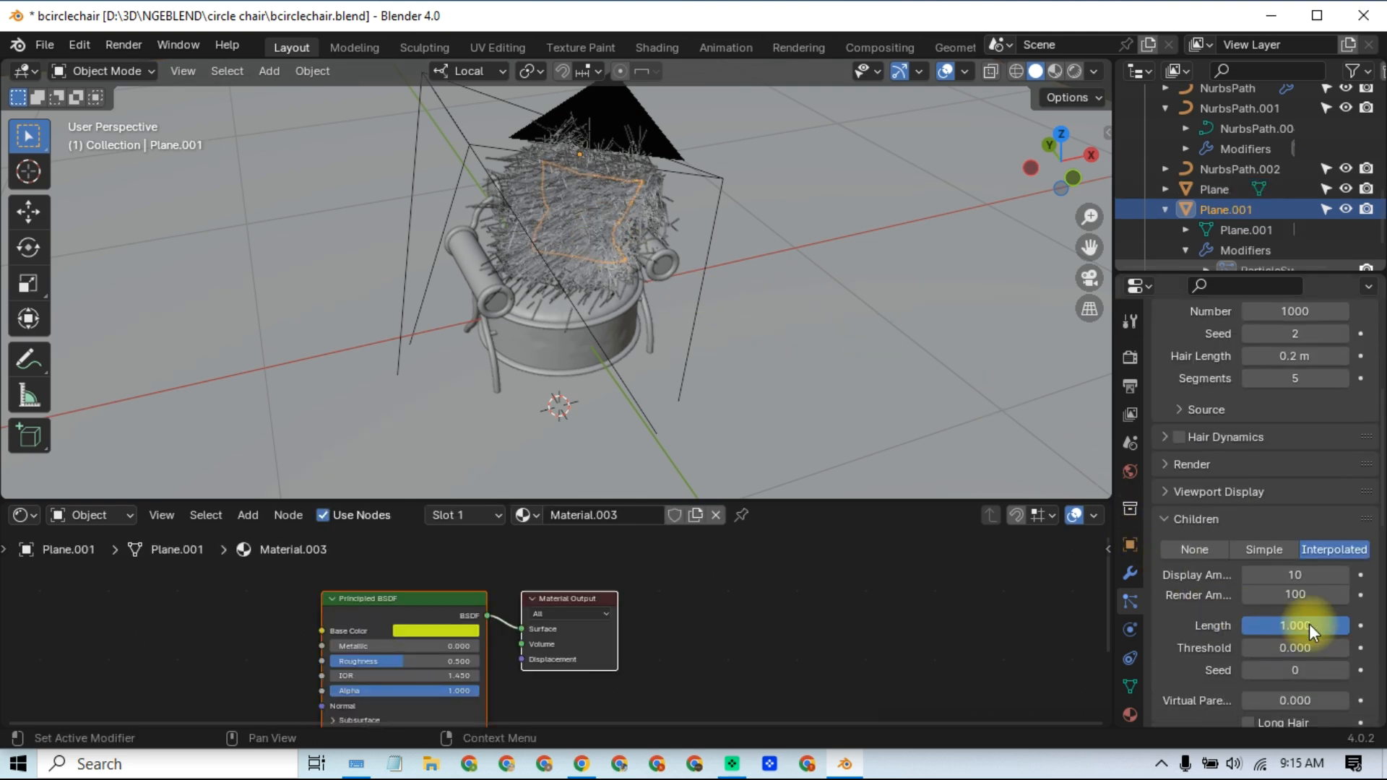
scroll(1230, 604, down, 4)
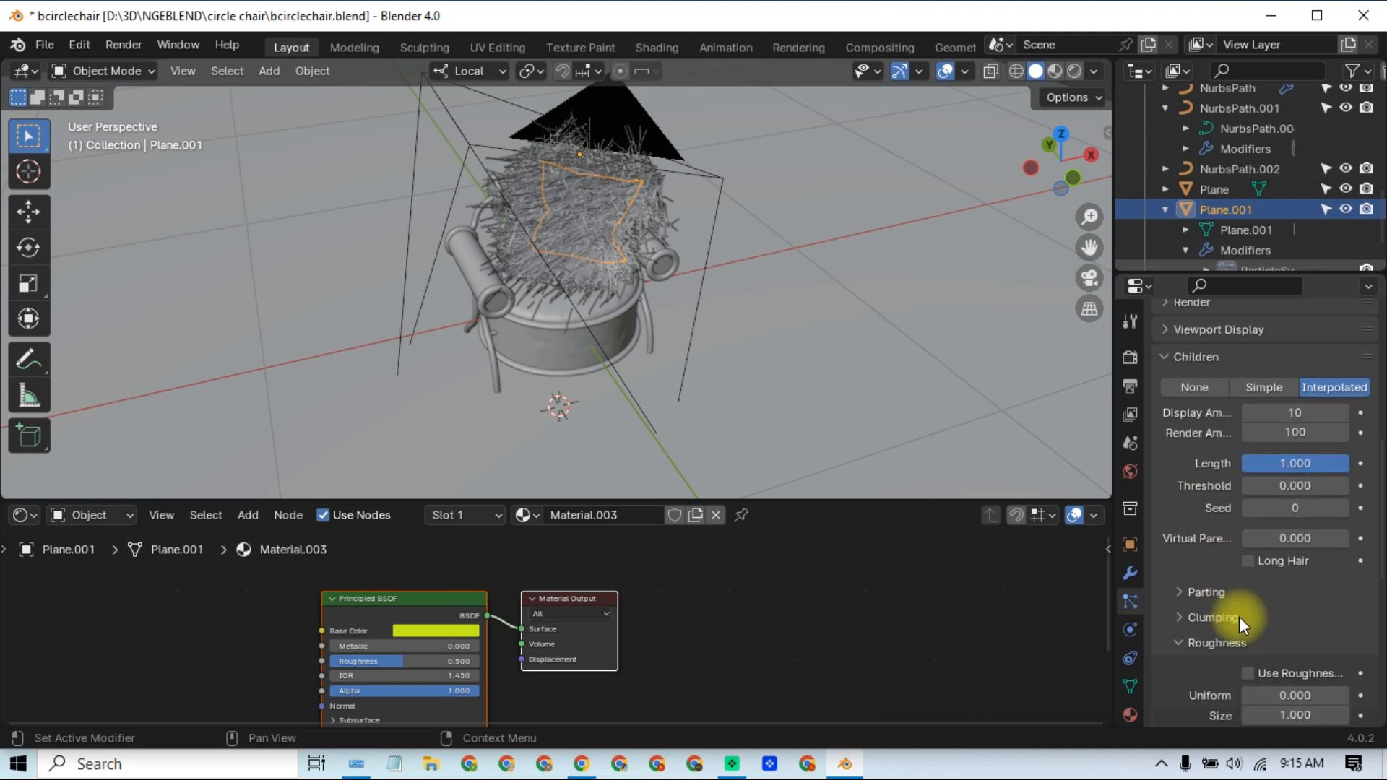
scroll(1267, 575, up, 9)
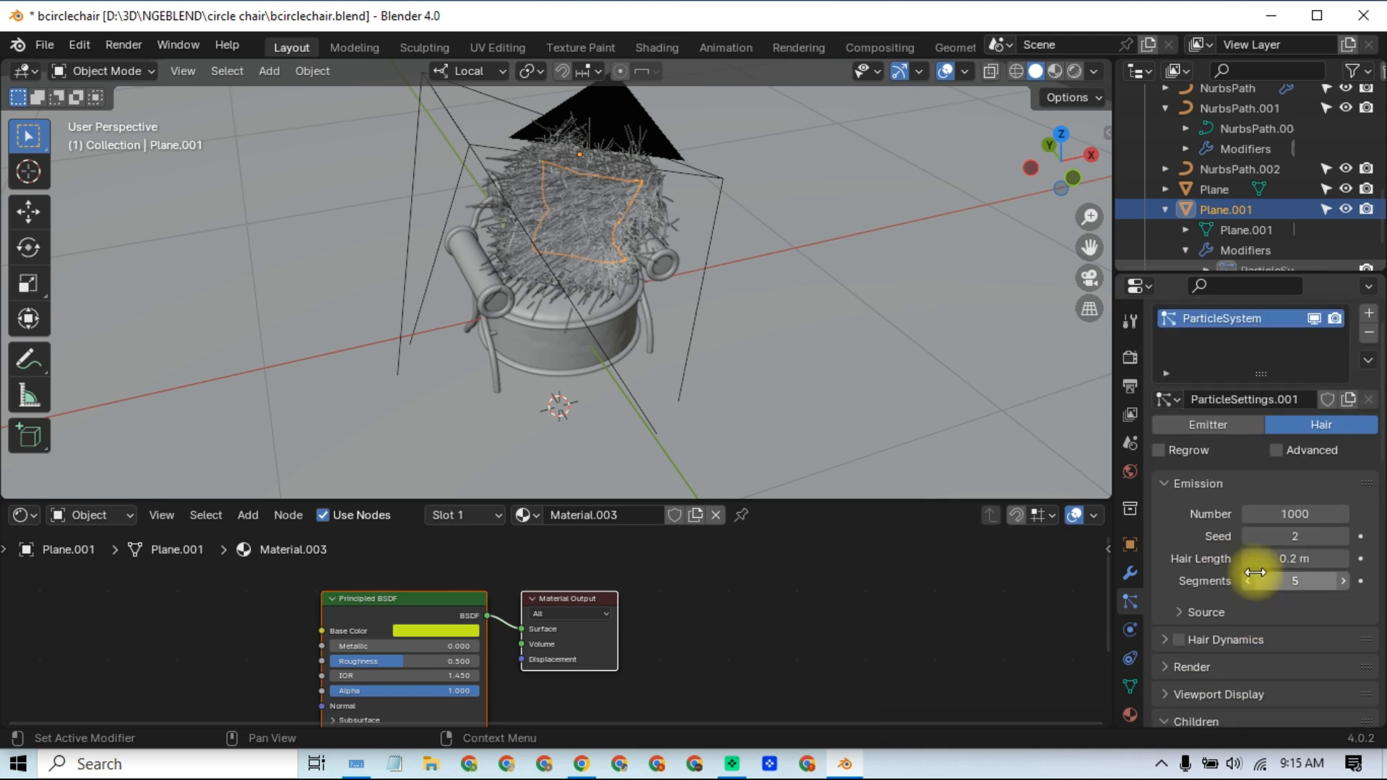
click(1268, 558)
click(1268, 559)
text(1)
key(Return)
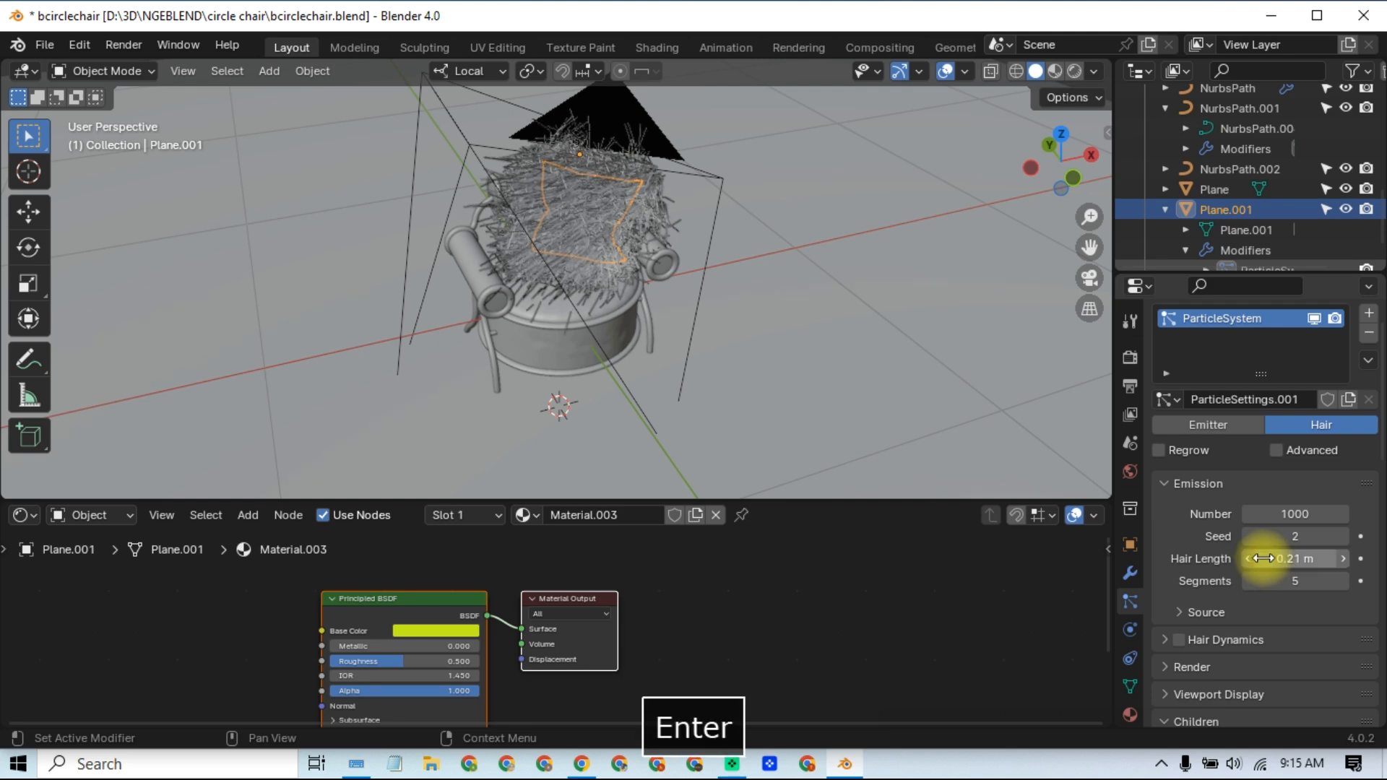
click(1285, 557)
key(BackSpace)
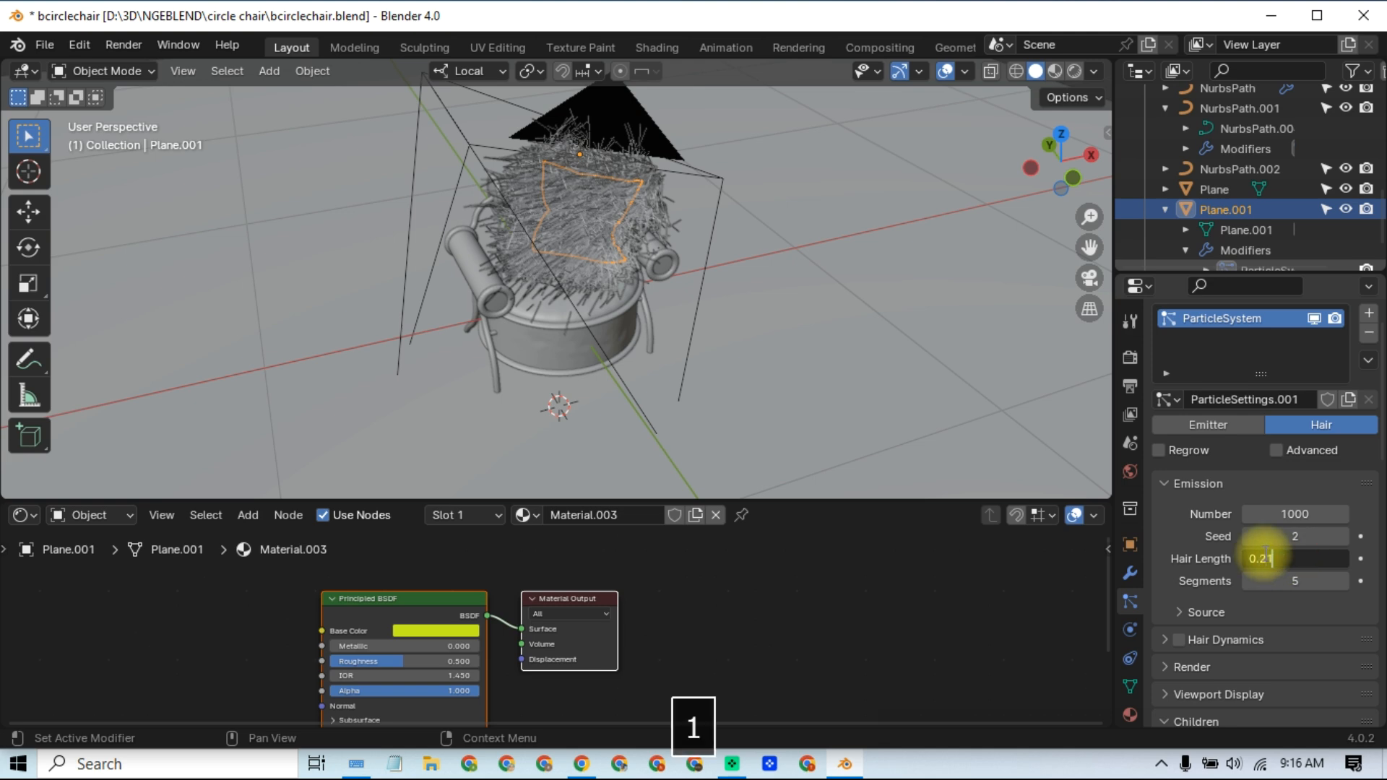
key(Return)
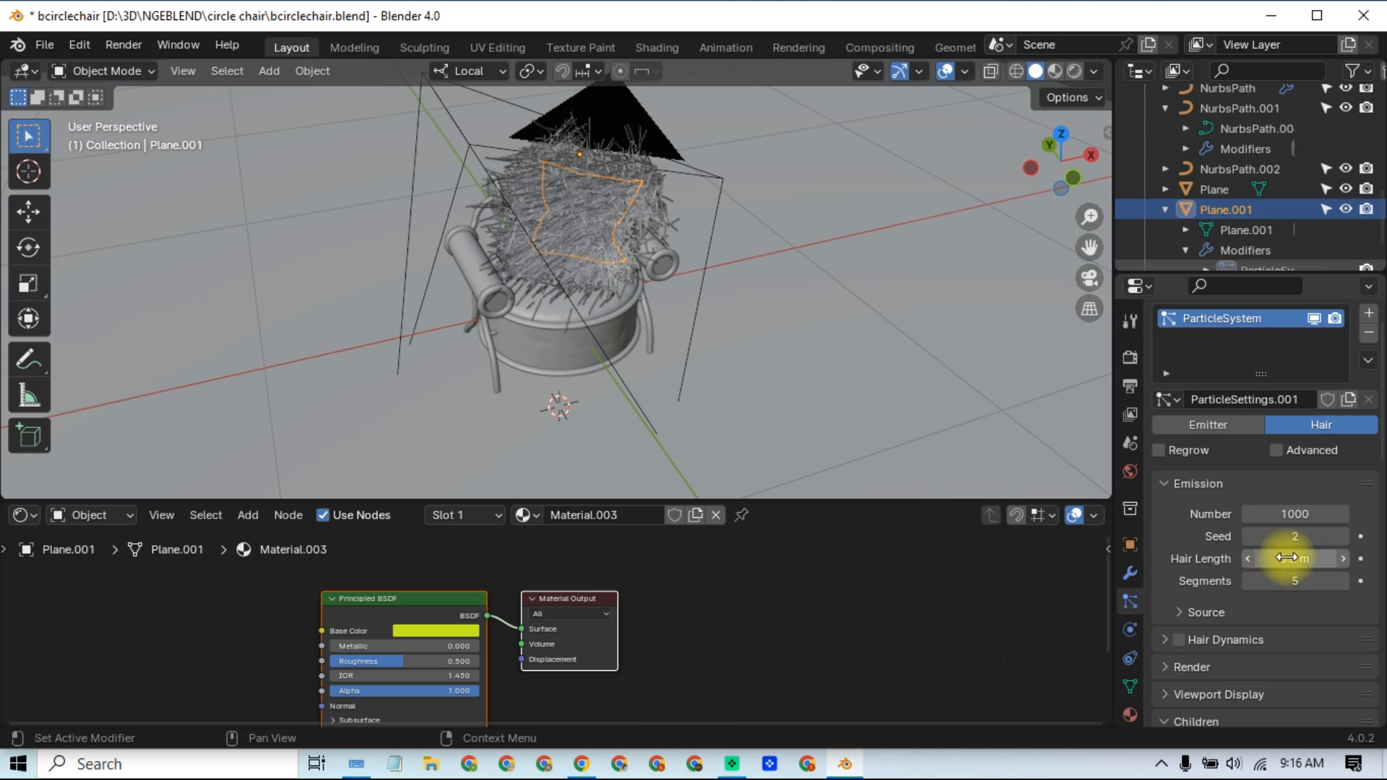
Step: Shorten the pillow's hair length to 0.1 m
click(1260, 558)
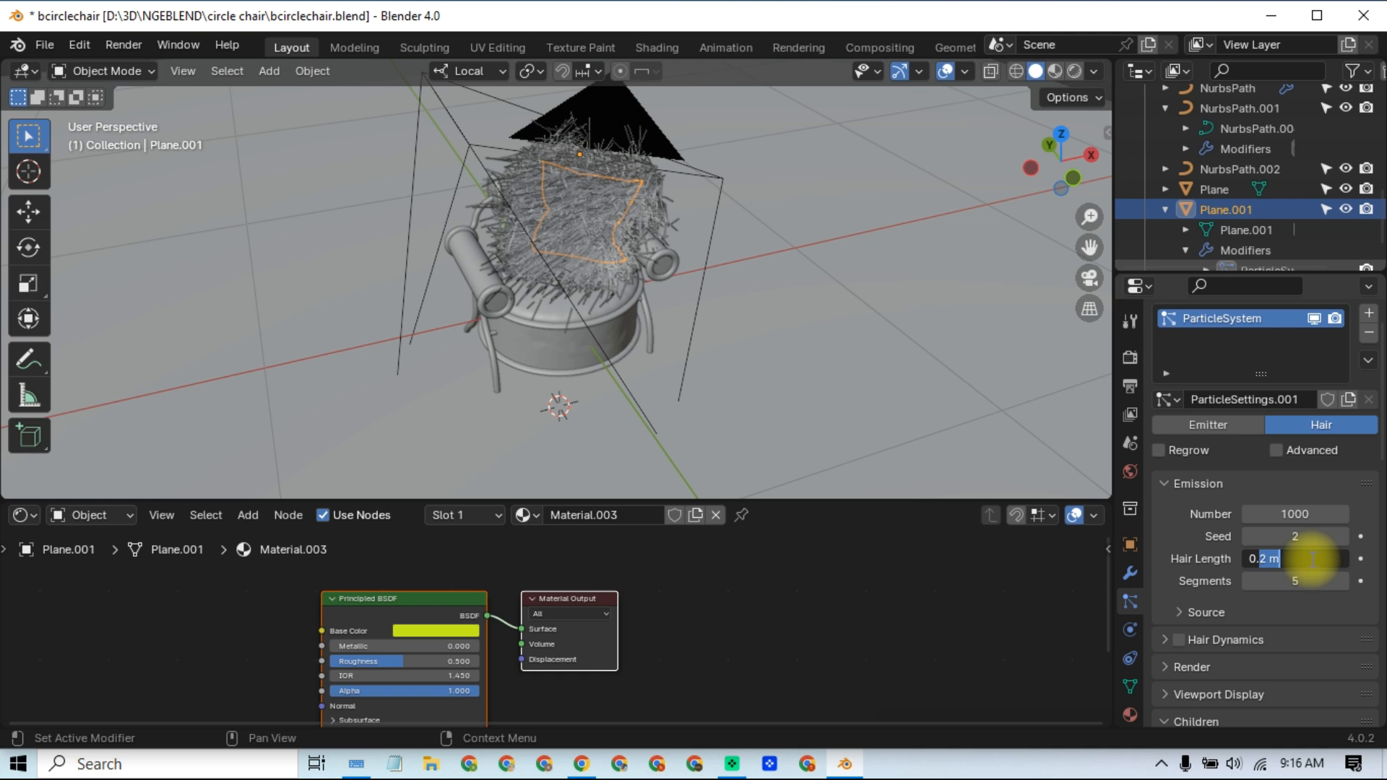
text(0.1)
key(Return)
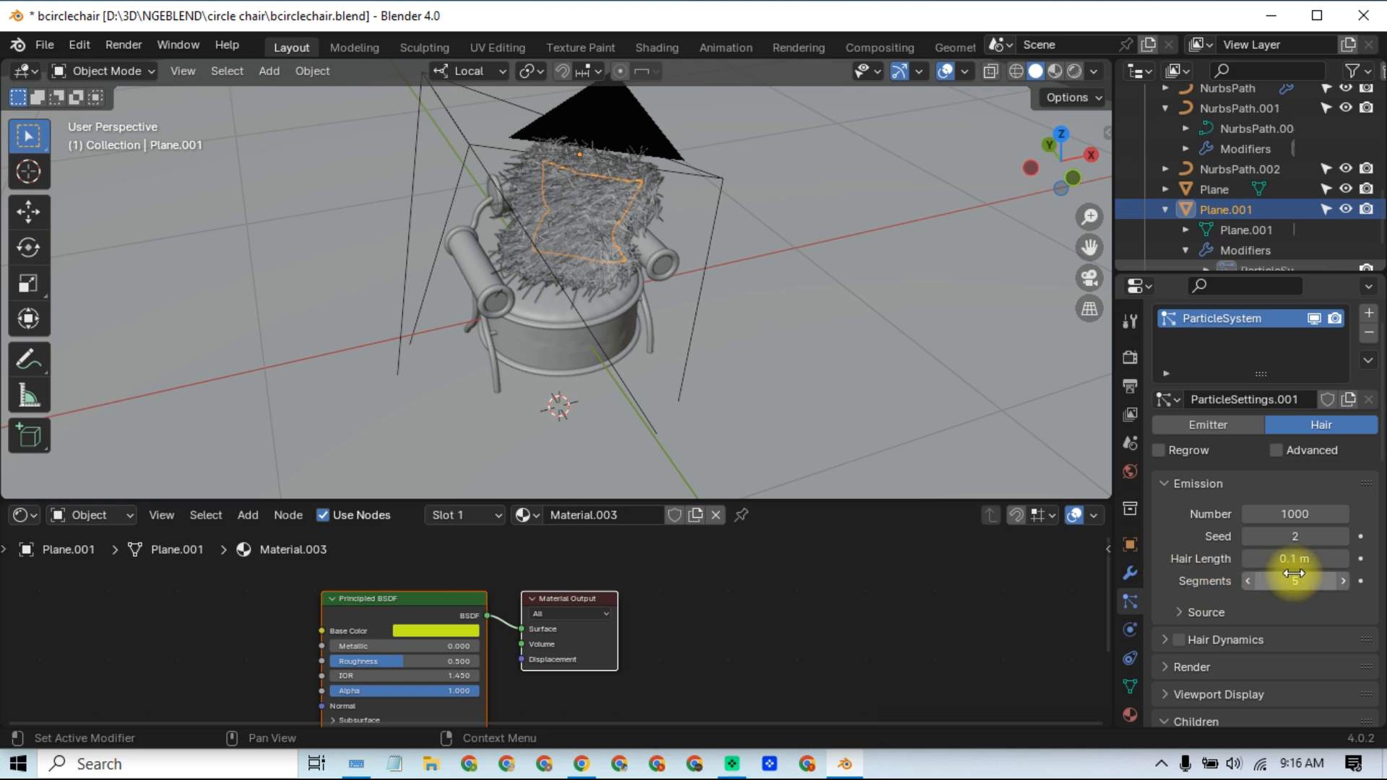
Step: Set the pillow's hair length to 0.05 m and deselect the pillow to view its fur
click(1315, 562)
drag(1290, 562, 1263, 559)
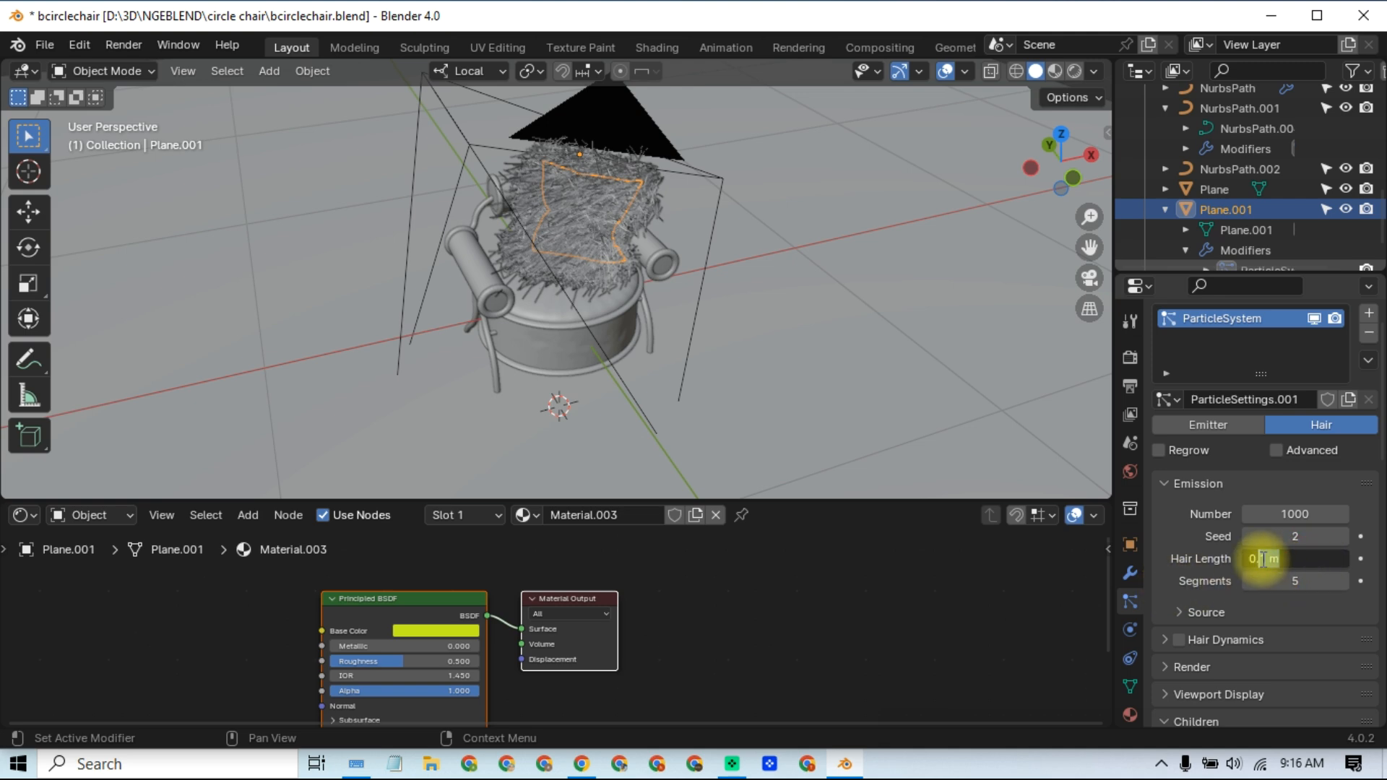
text(05)
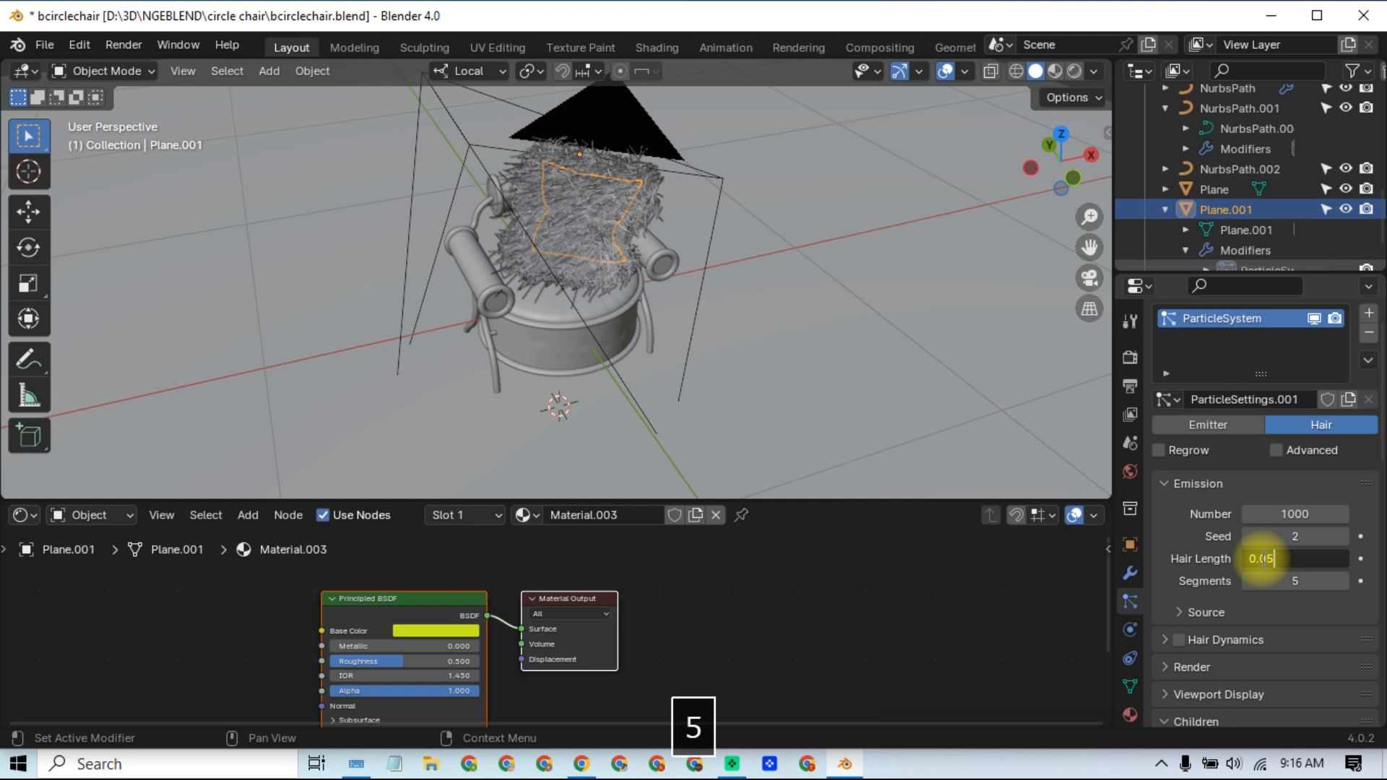
key(Return)
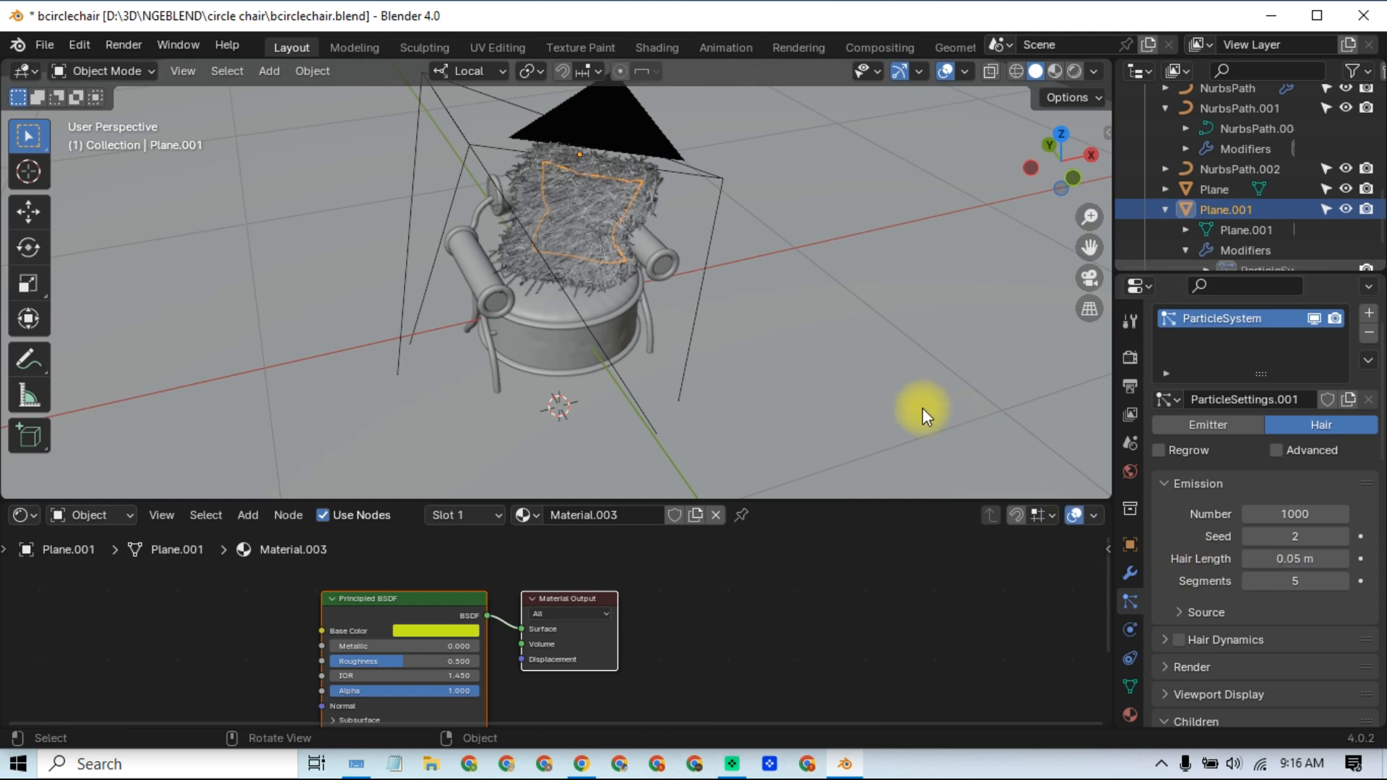
click(835, 375)
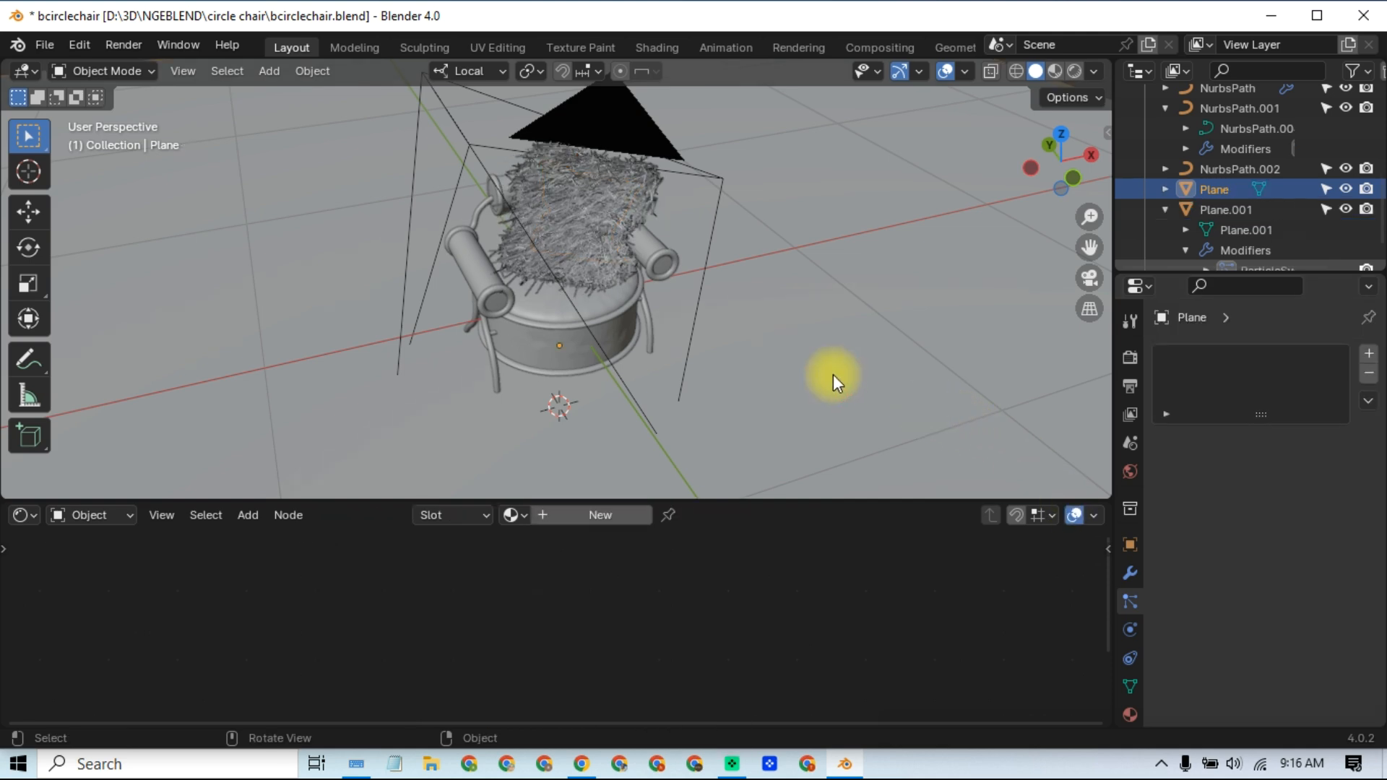
Step: Show the scene in wireframe and set the random roughness of the pillow's child hairs to 0.2
click(1015, 70)
click(545, 232)
middle_drag(638, 380, 651, 412)
scroll(1199, 584, down, 7)
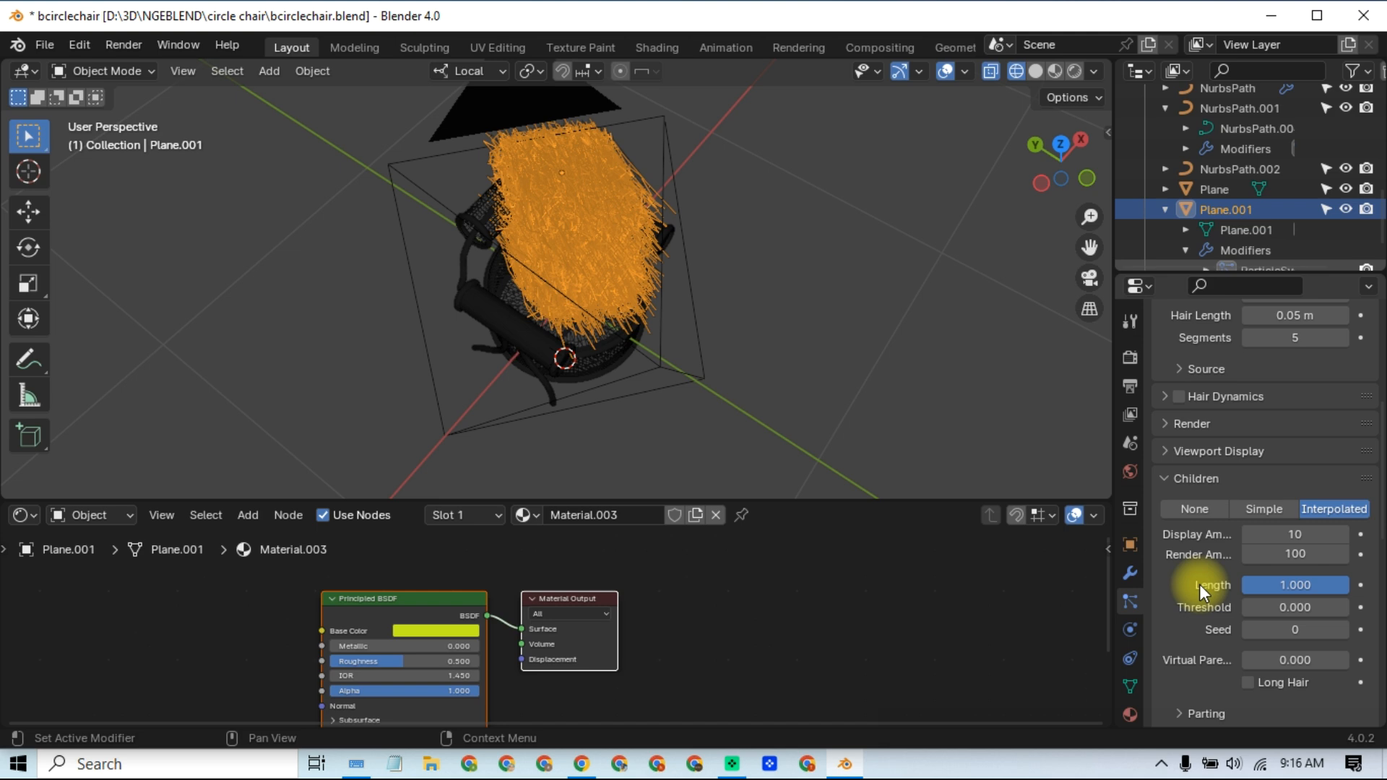
scroll(1200, 588, down, 12)
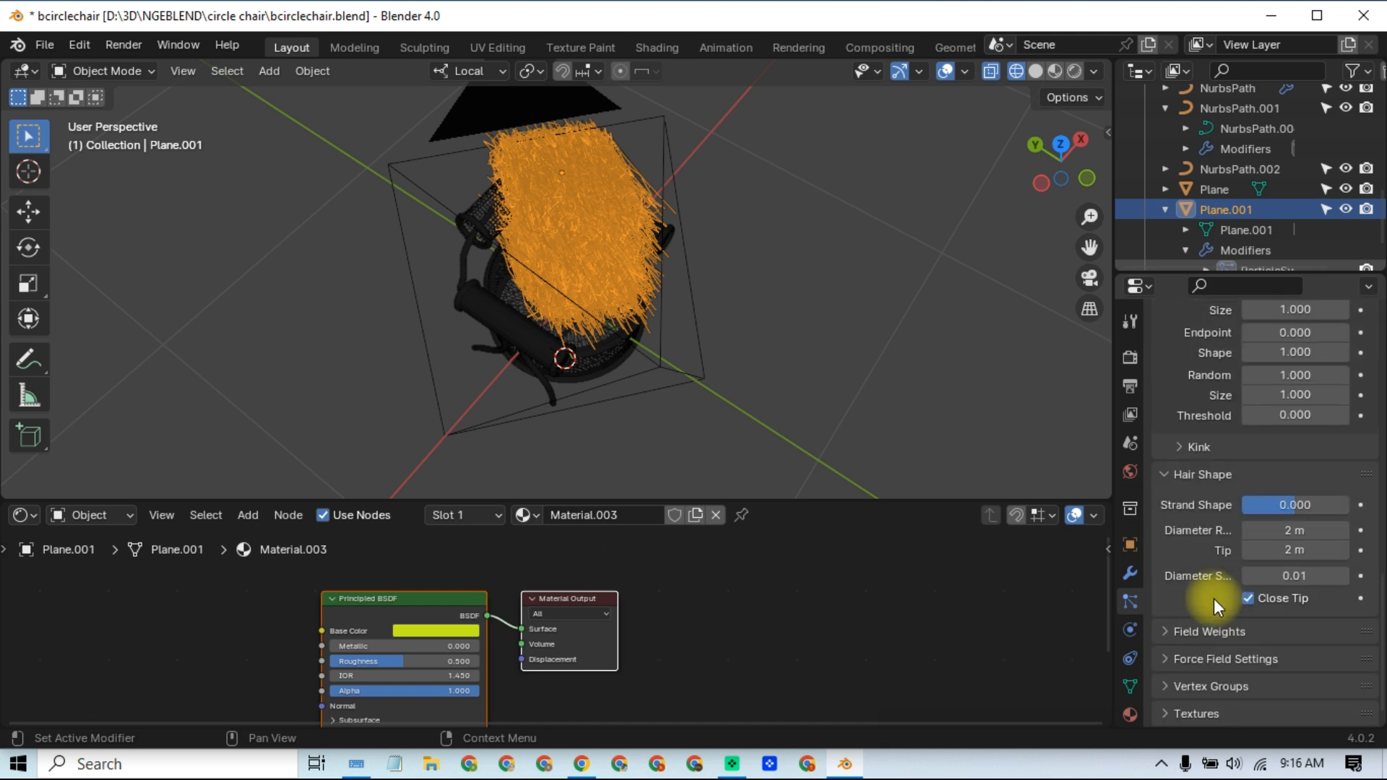
click(1298, 375)
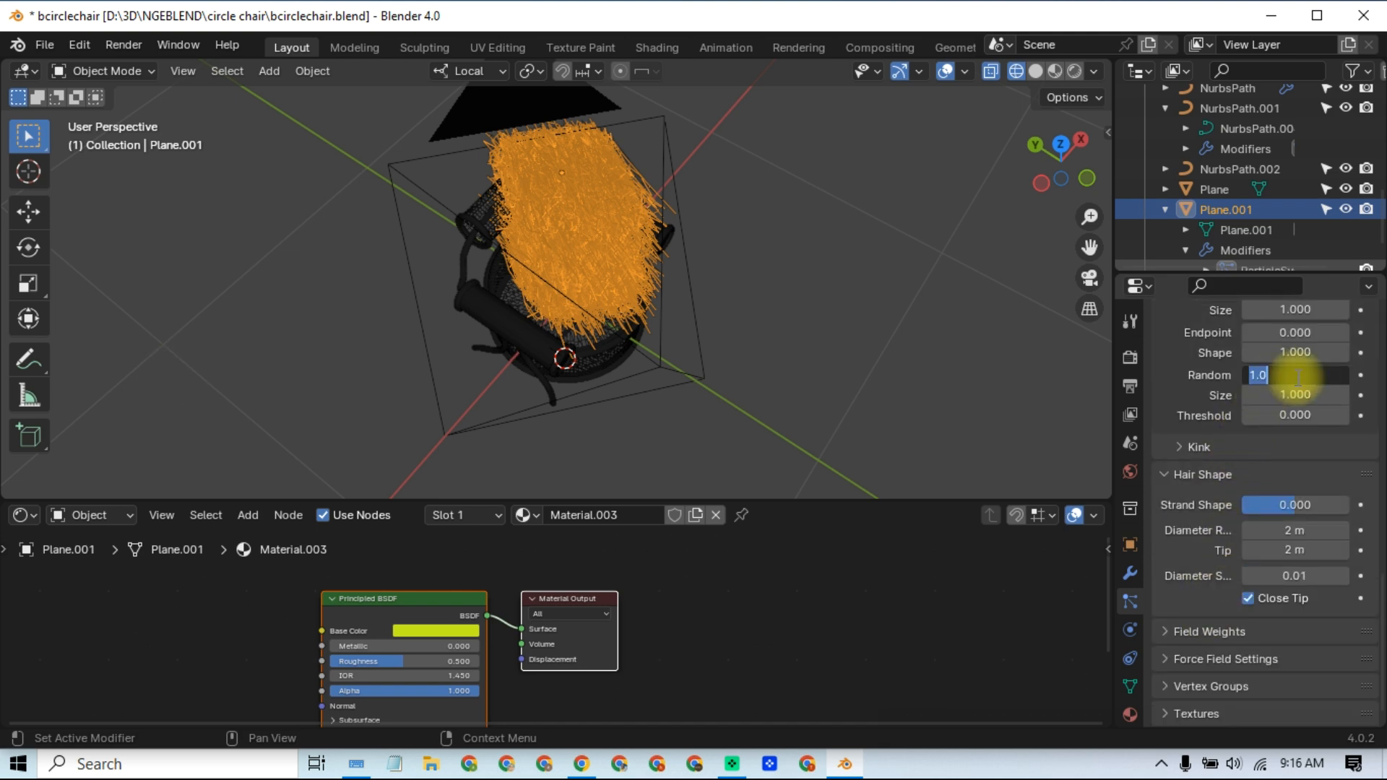
text(0.)
key(Return)
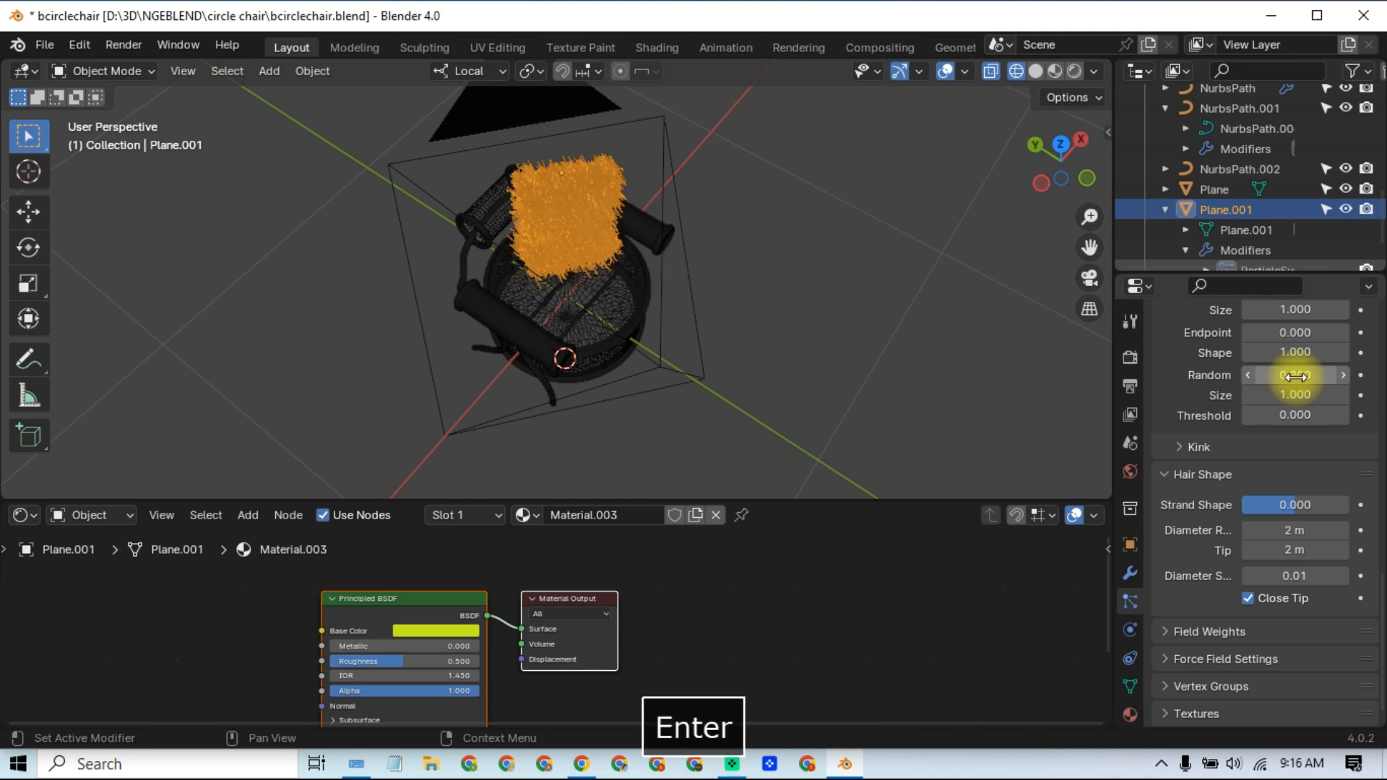
Step: Inspect the pillow's fur up close and lower its random child roughness to 0.1
click(786, 379)
scroll(758, 328, up, 2)
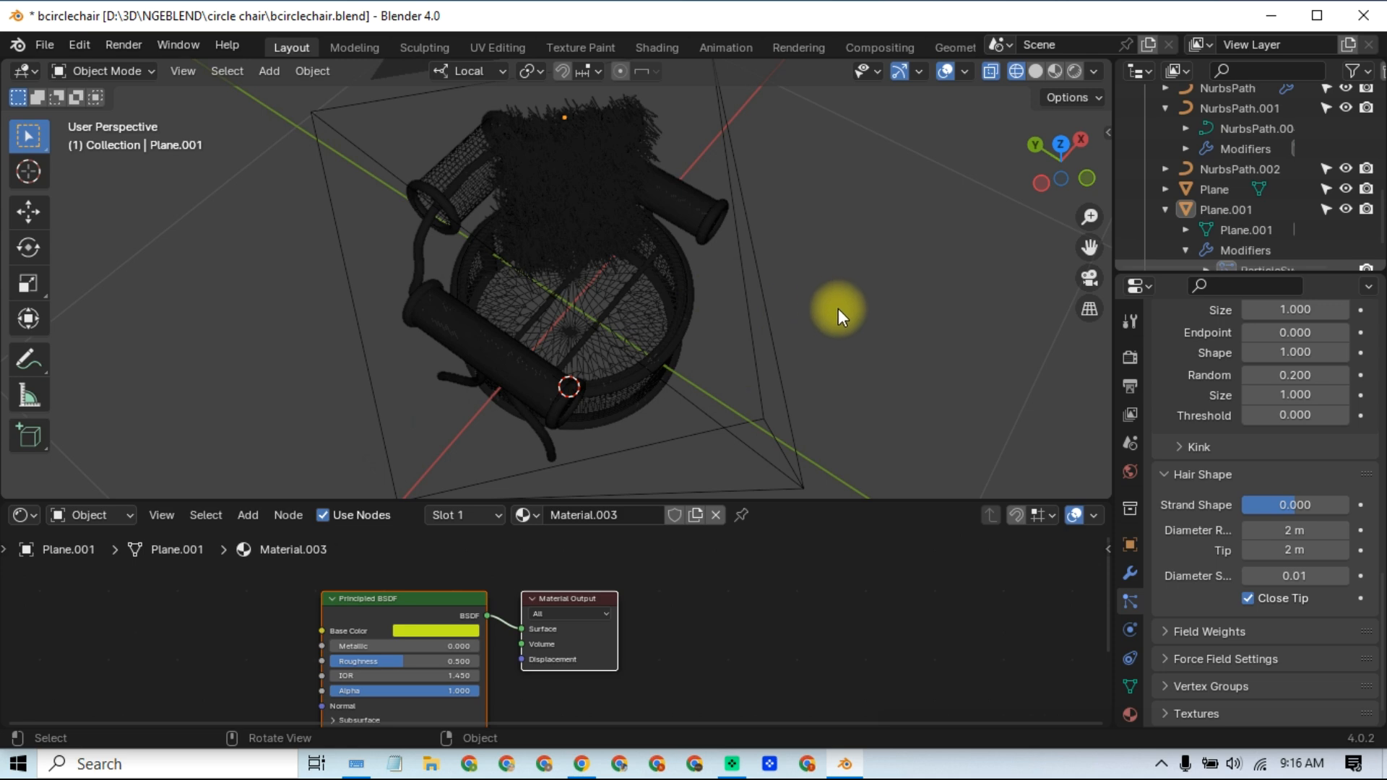
middle_drag(842, 304, 531, 331)
click(423, 332)
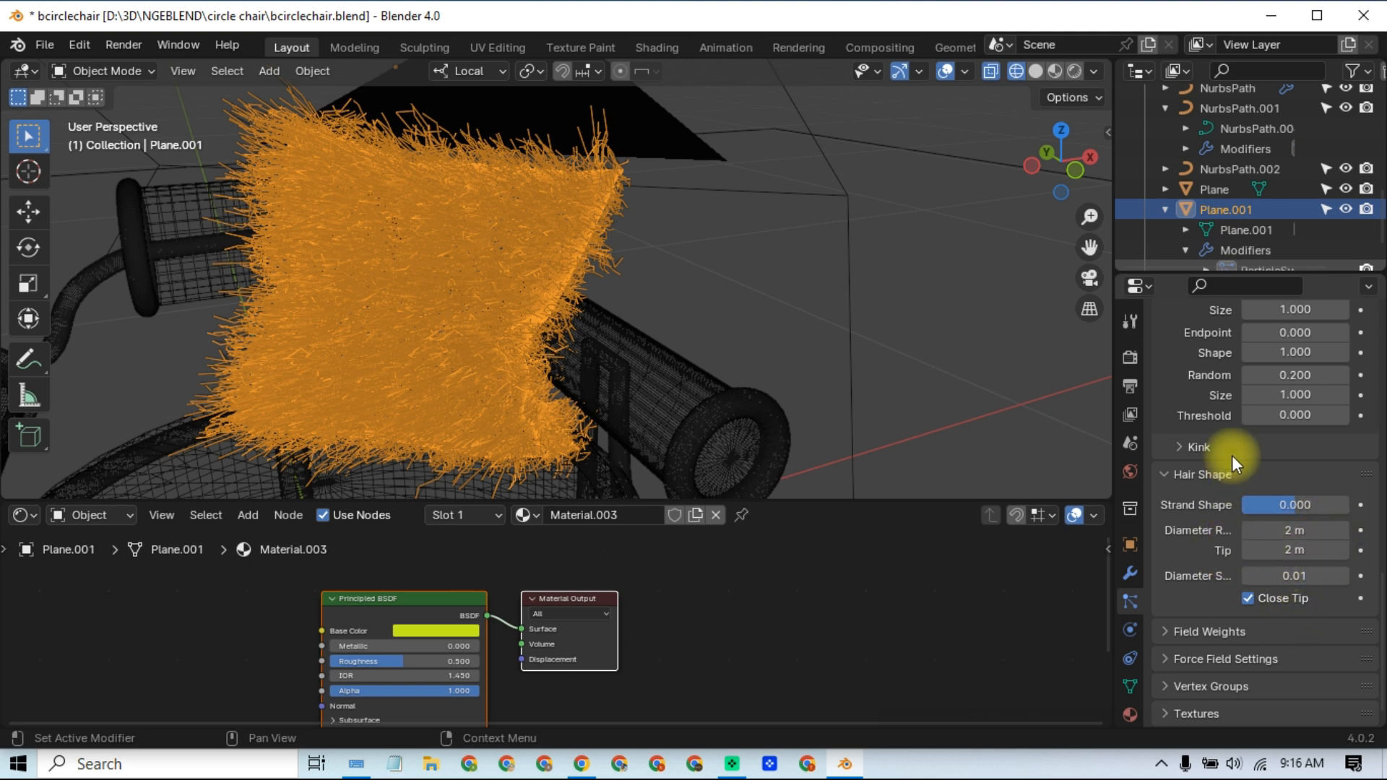
click(1264, 373)
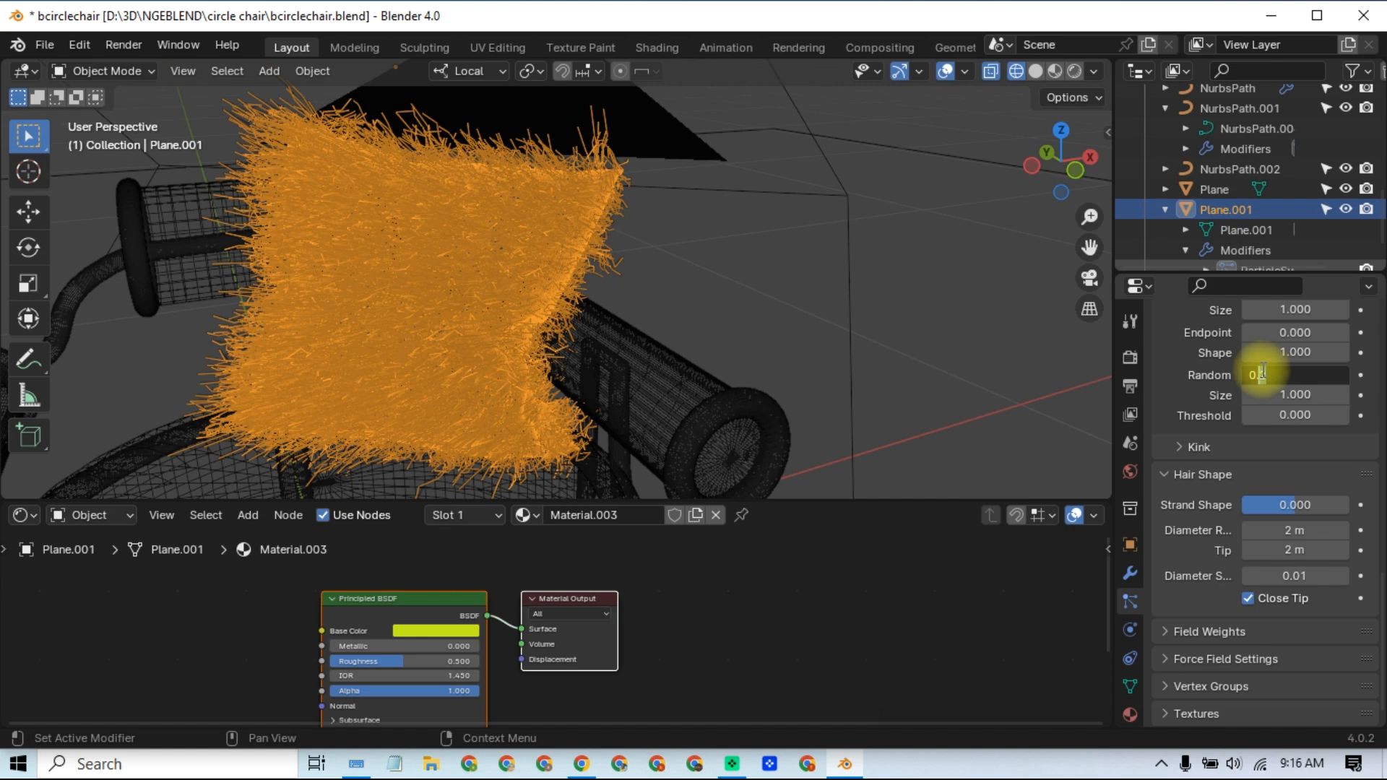
text(1)
key(Return)
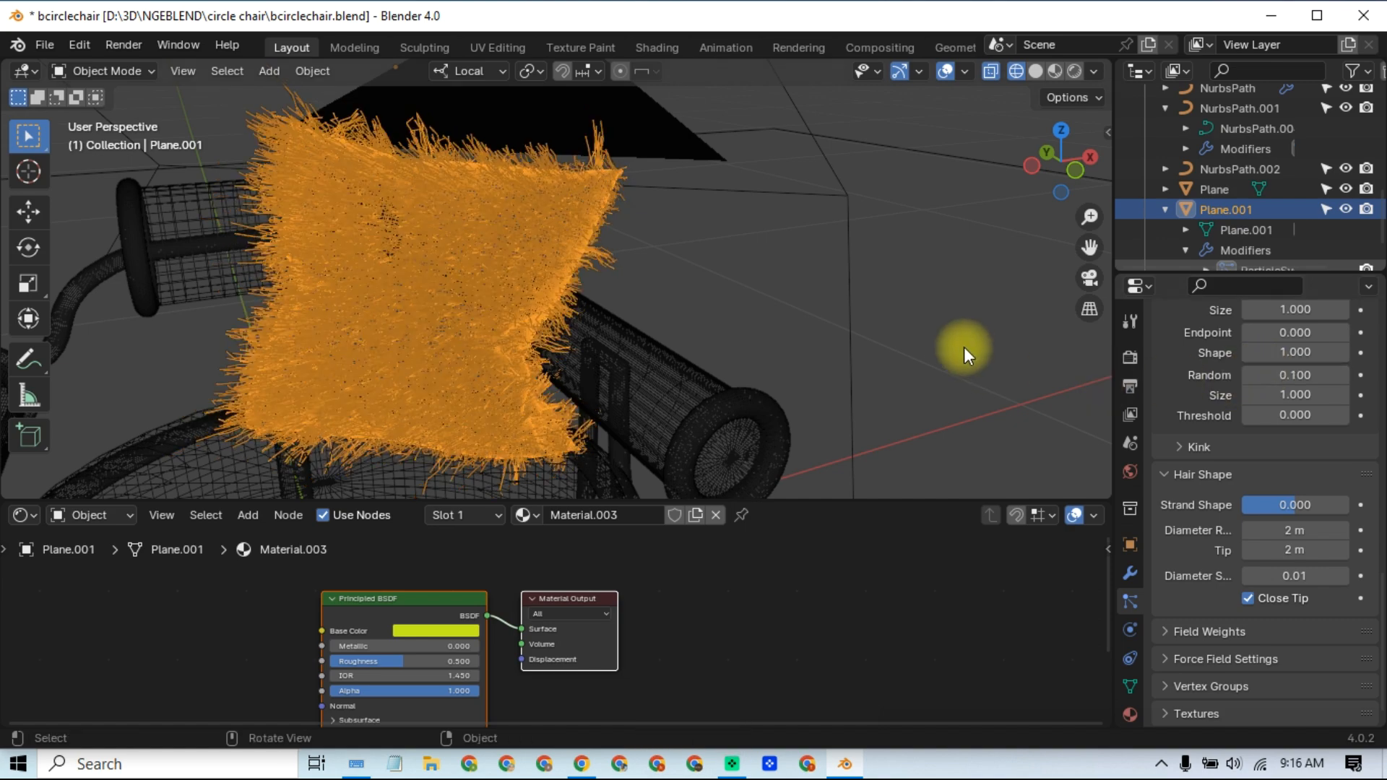
Step: Switch the viewport to rendered shading and deselect the pillow to preview its fur
click(916, 350)
click(483, 261)
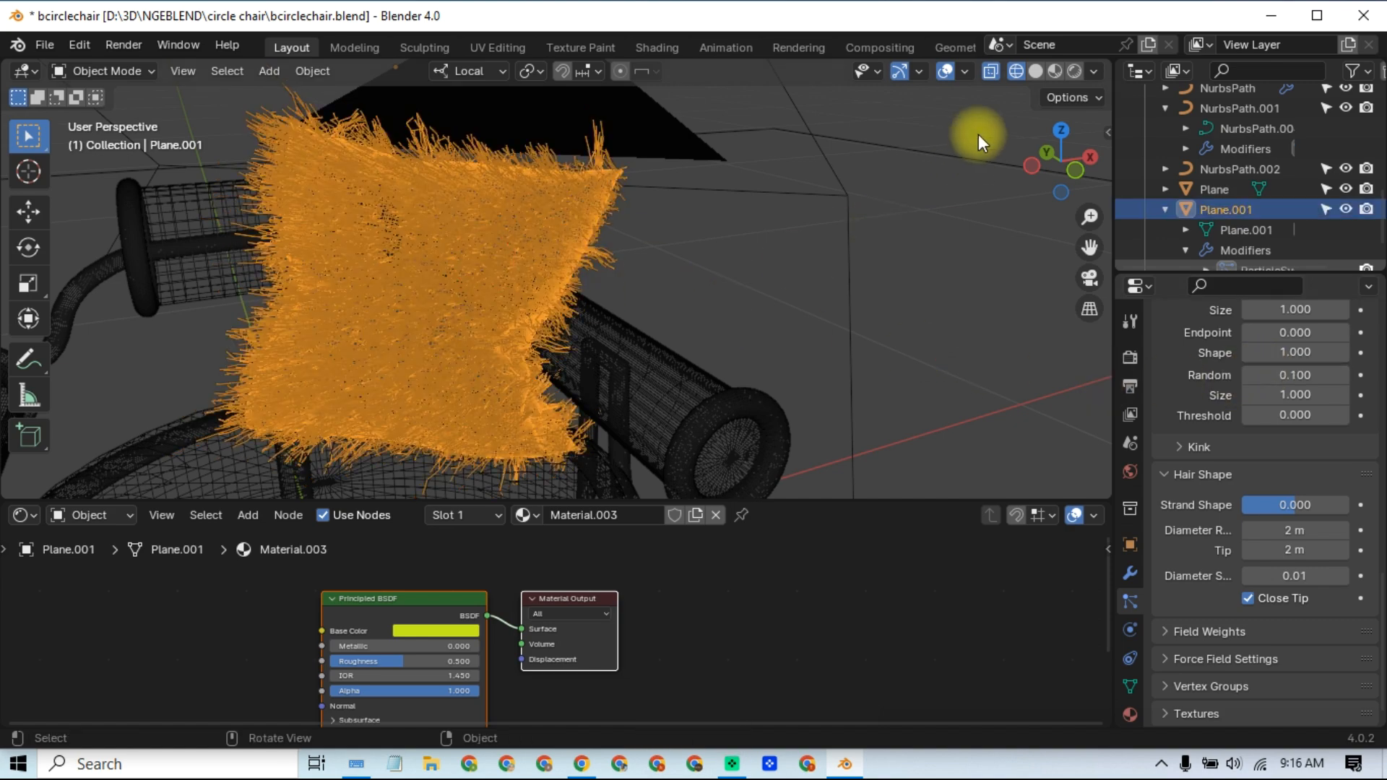
click(1074, 71)
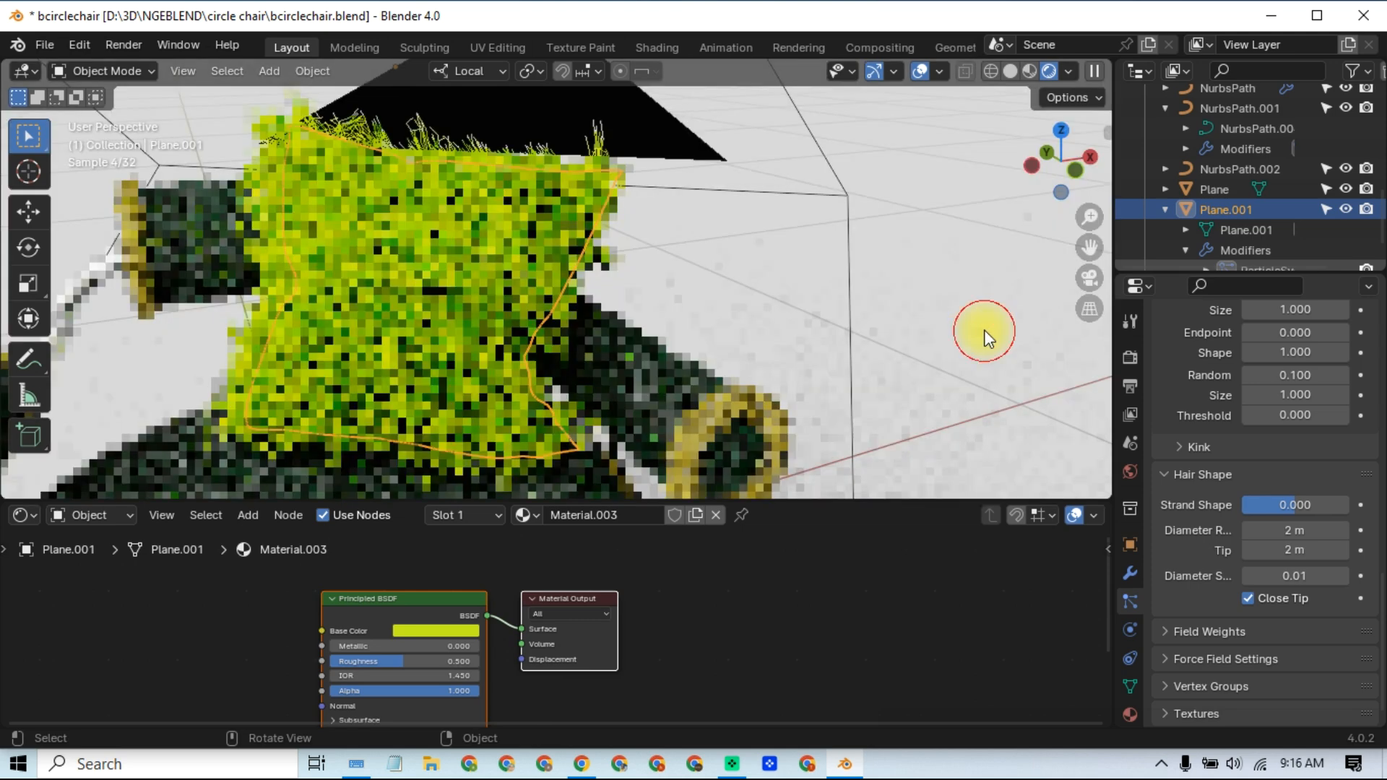
click(983, 330)
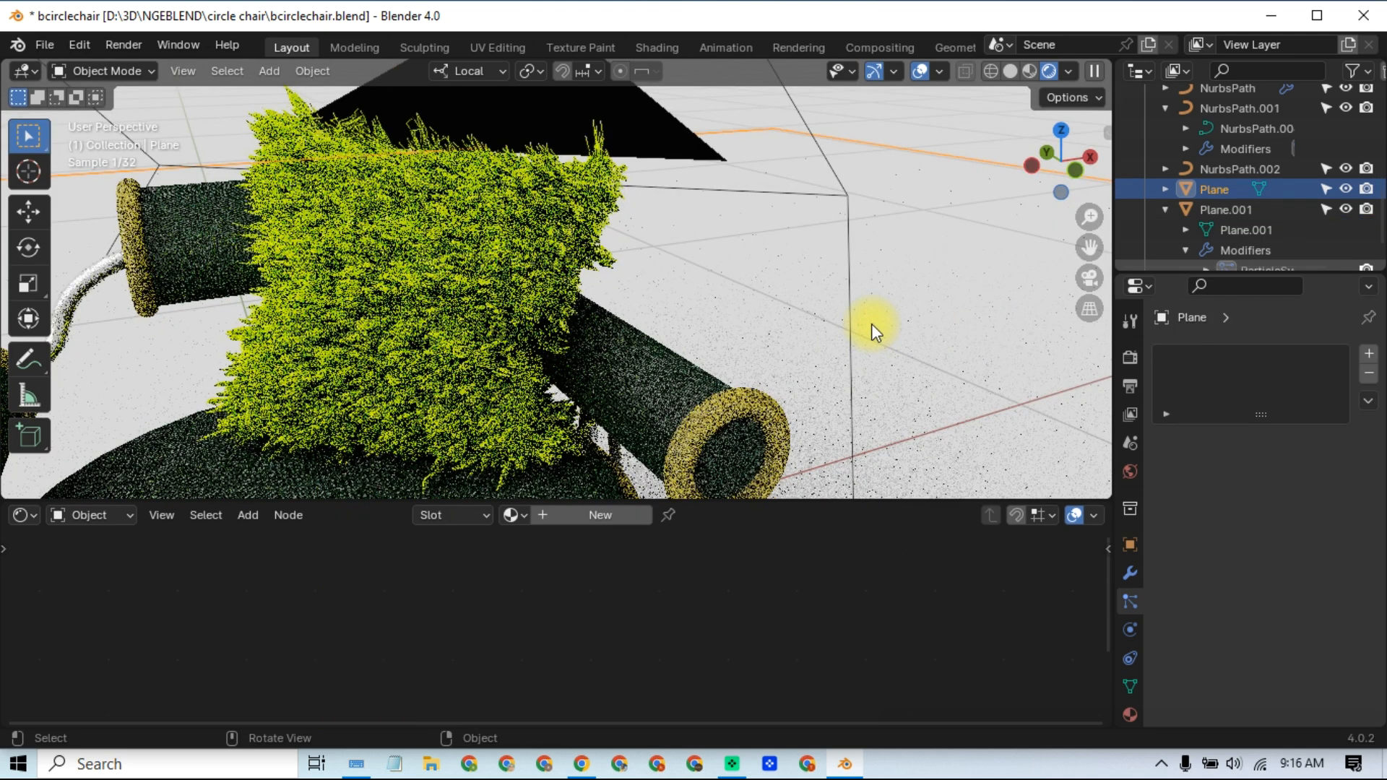
Step: Set the emission seed of the pillow's hair to 4 and deselect the pillow to check the render
click(528, 313)
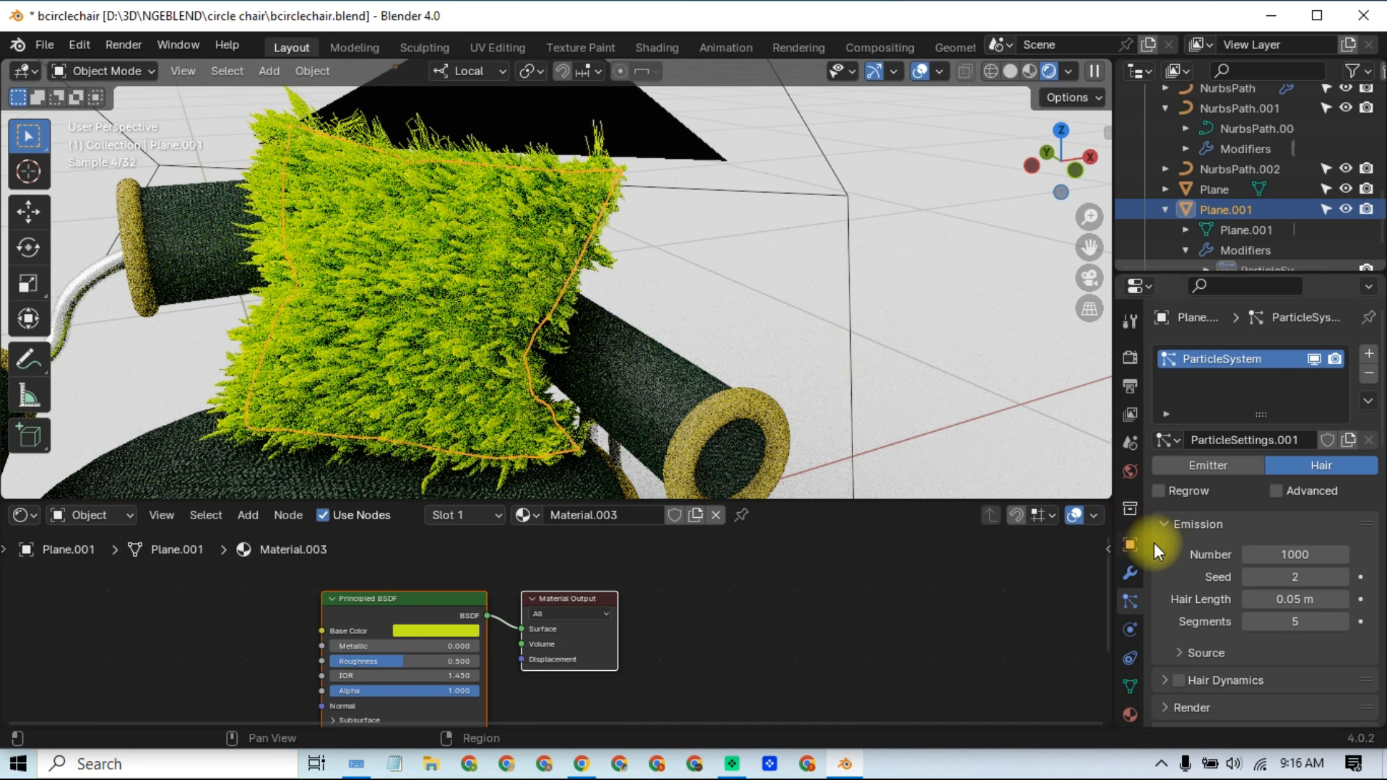
click(1345, 580)
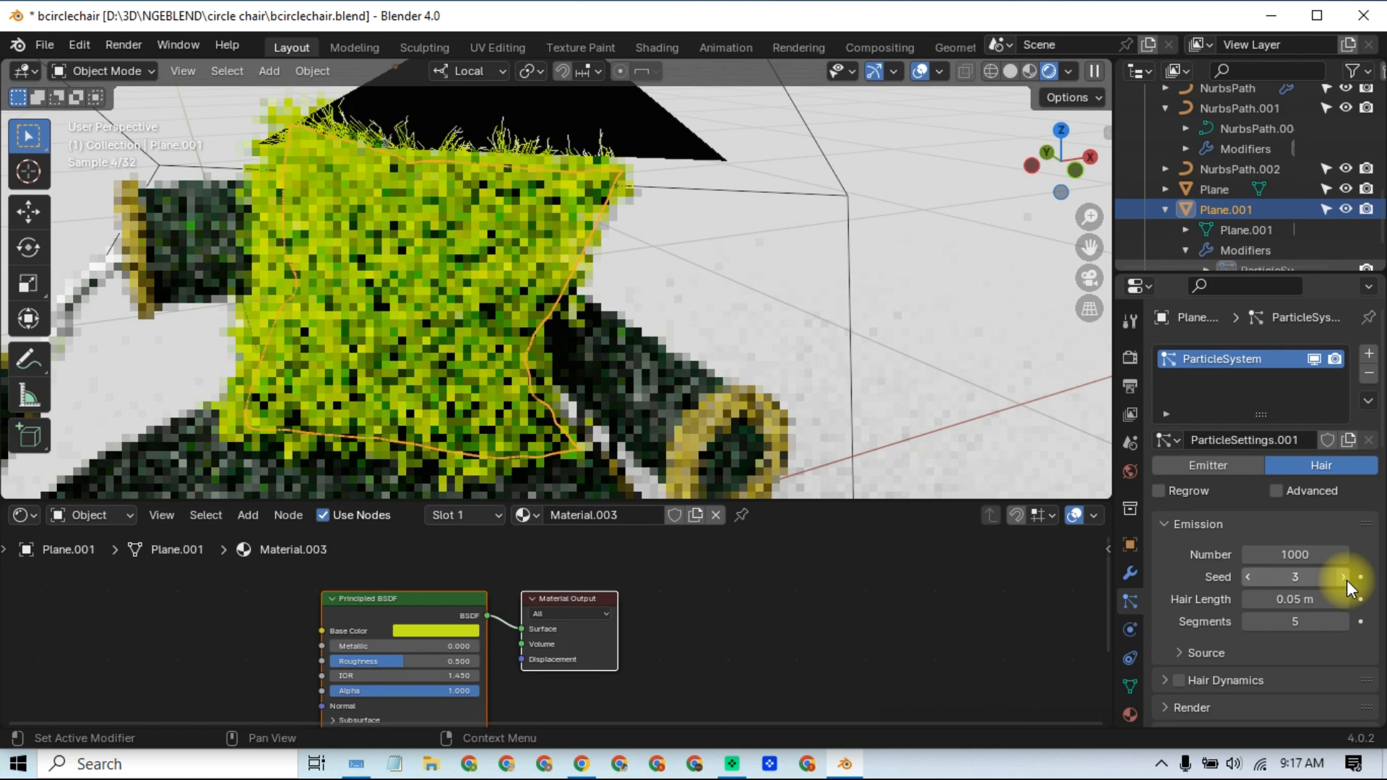
click(1346, 579)
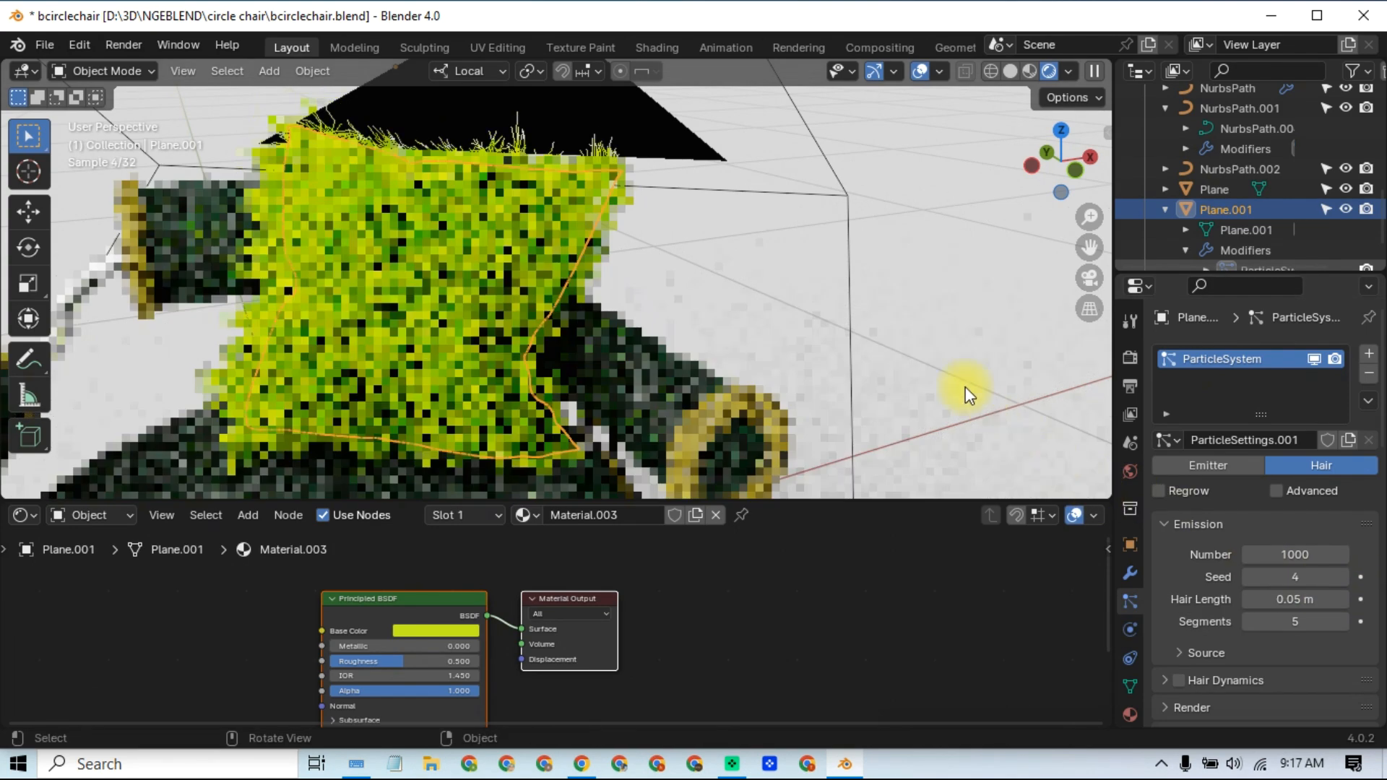
click(964, 383)
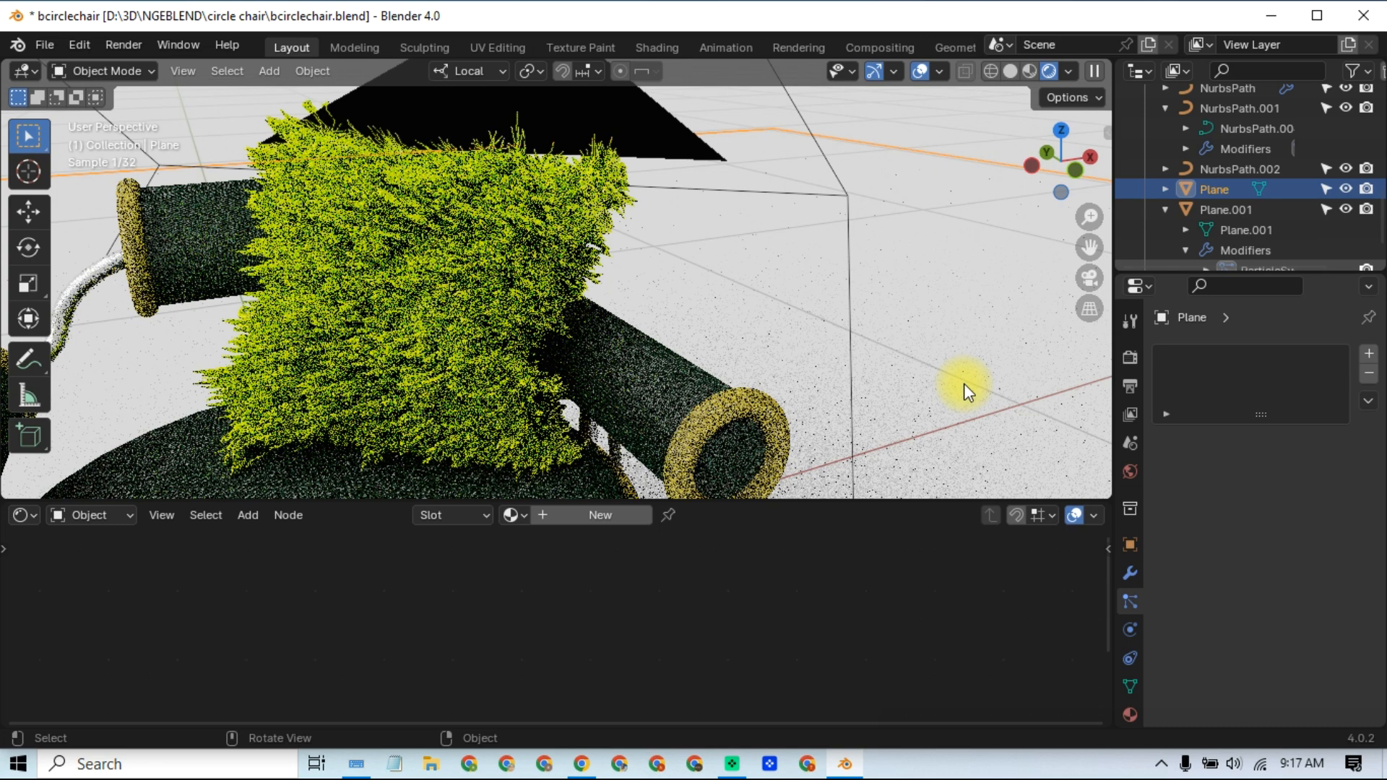
Step: Set the pillow's hair length to 0.02 m and deselect it to check the rendered fur
click(393, 319)
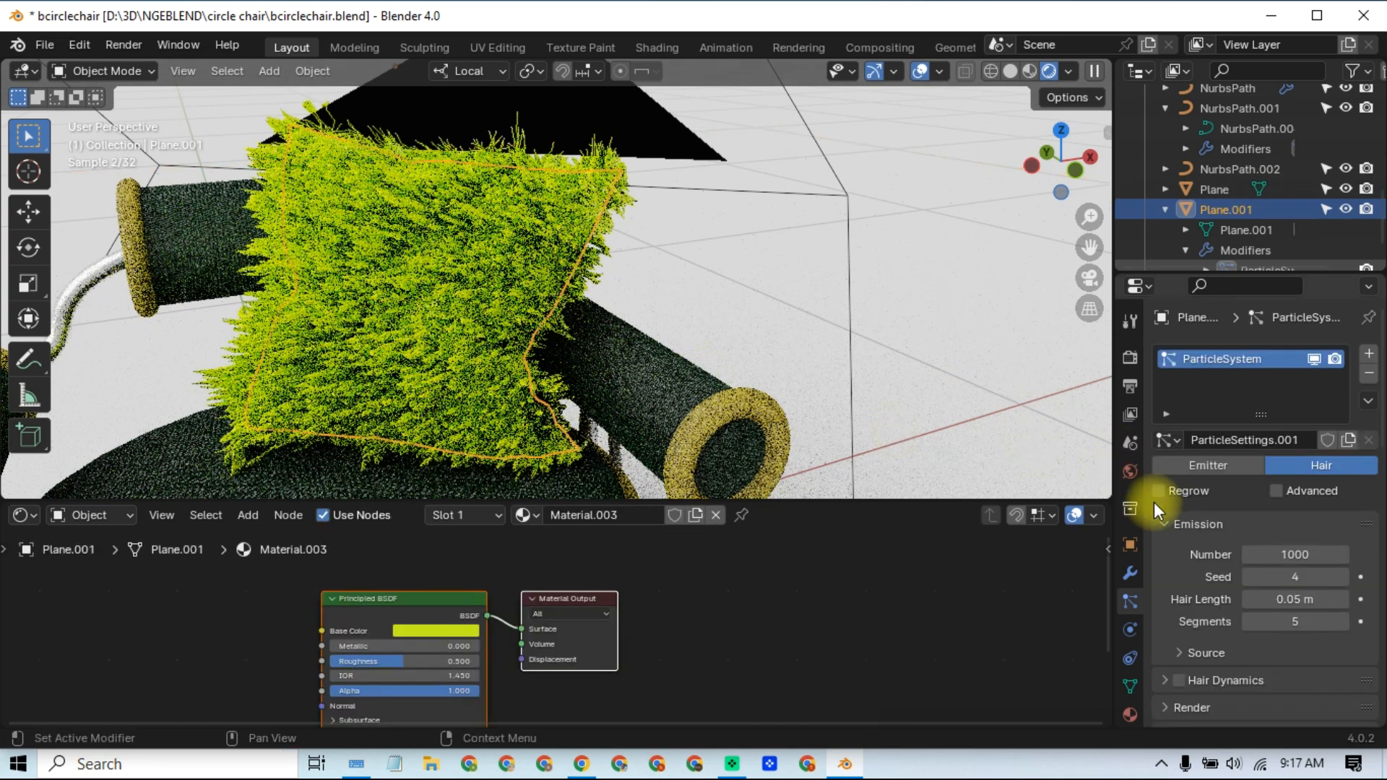
click(1265, 598)
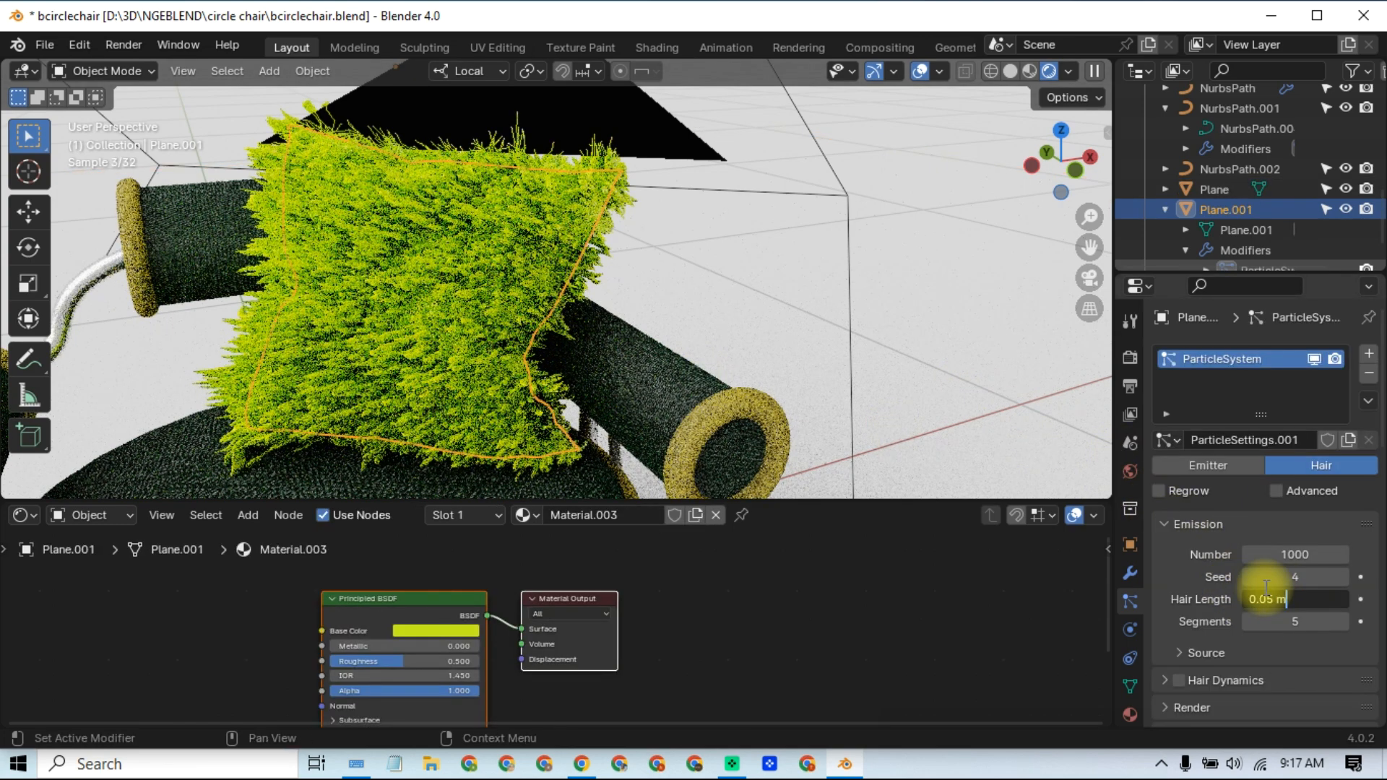
text(0.02)
key(Return)
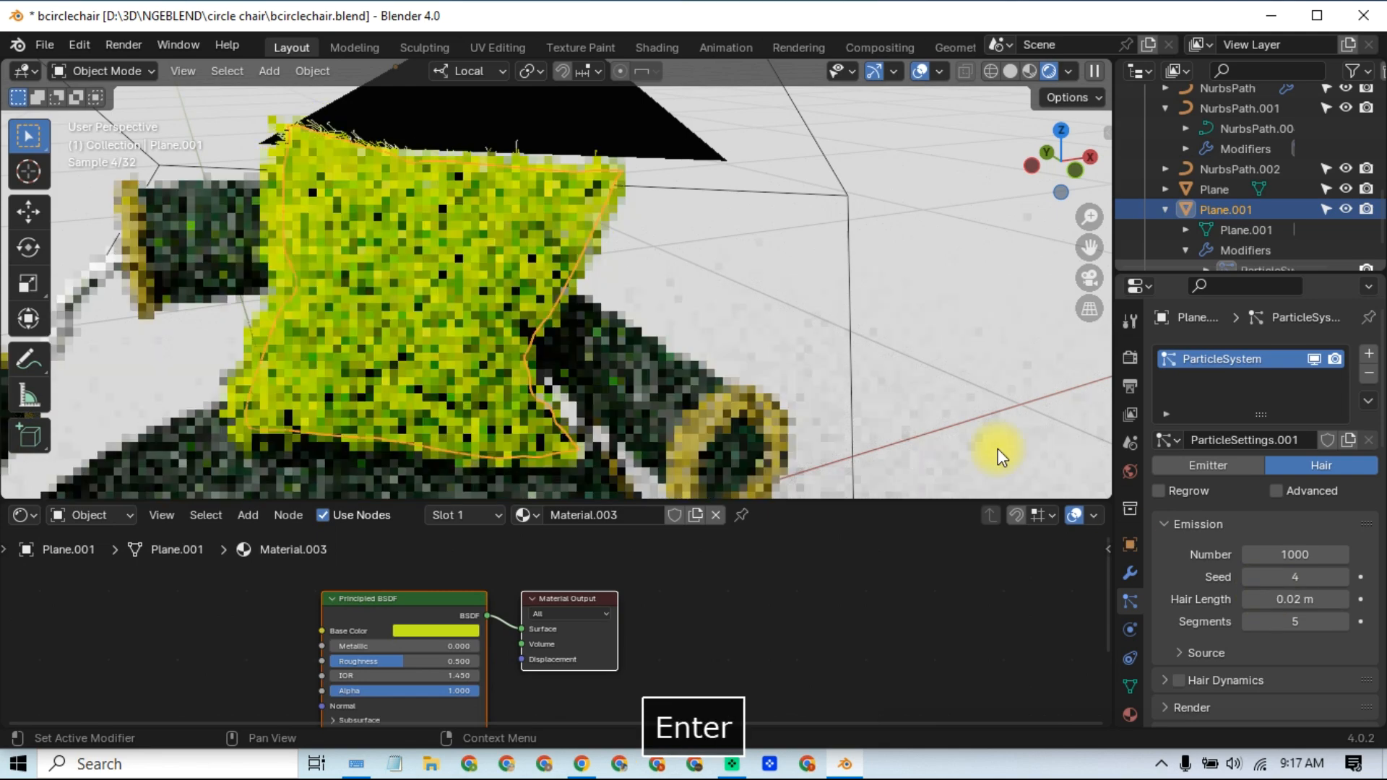
click(926, 369)
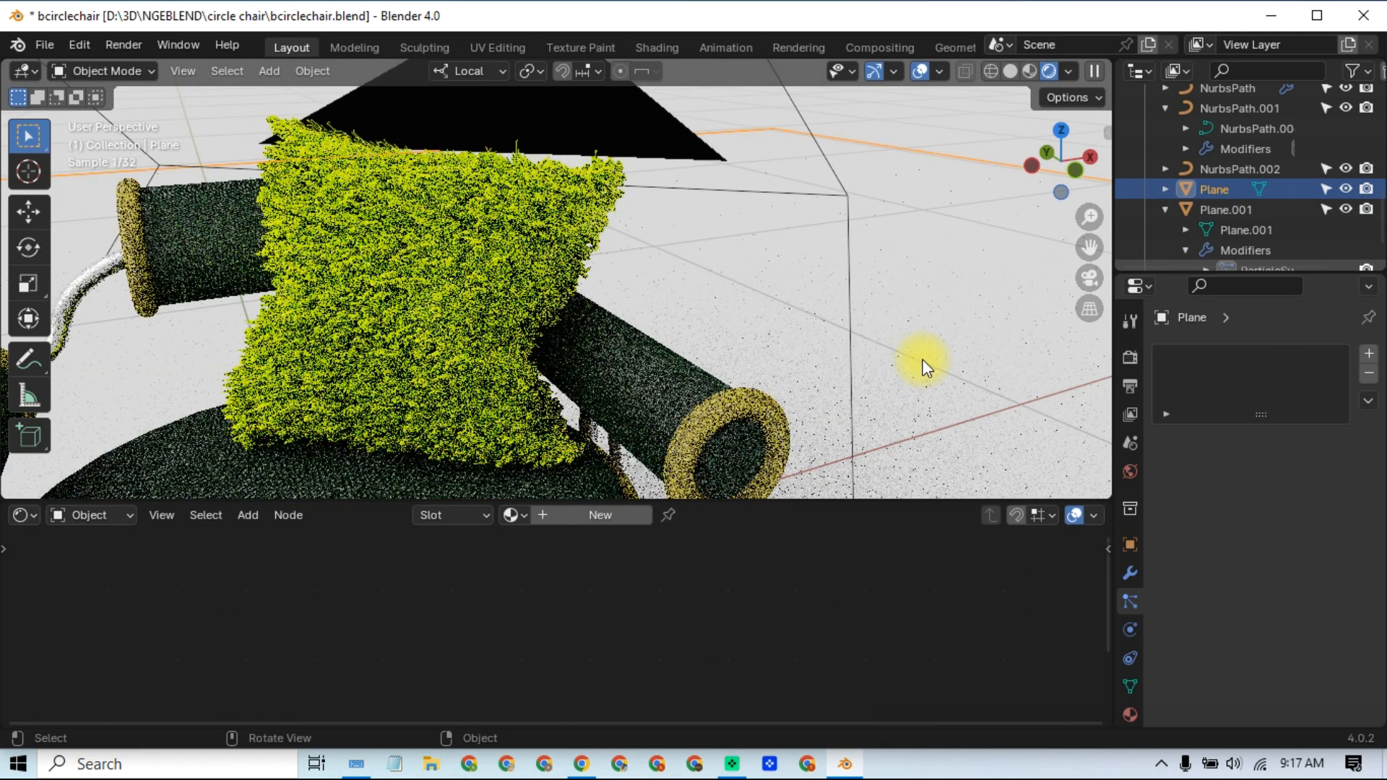
Step: Set the seed of the pillow's interpolated child hairs to 1
click(504, 310)
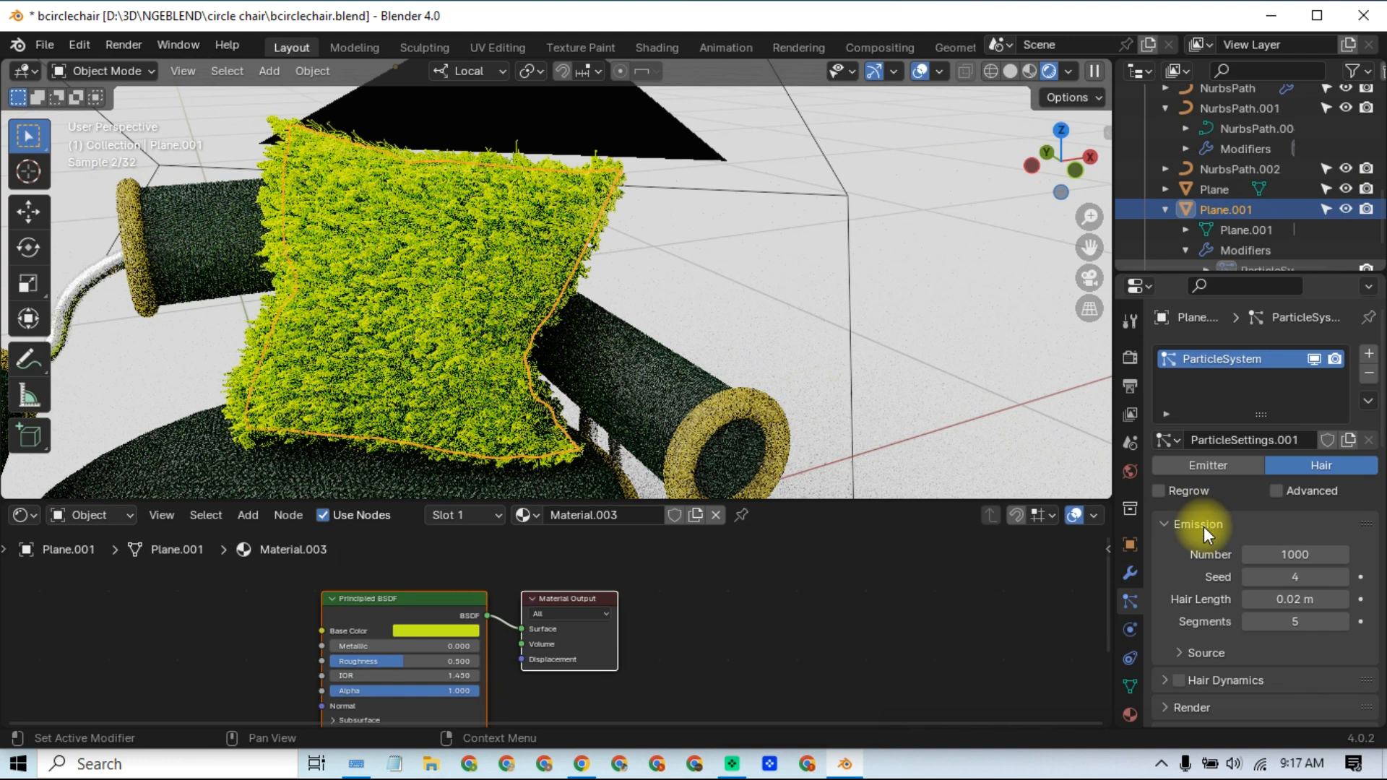
scroll(1203, 527, down, 5)
scroll(1203, 530, down, 5)
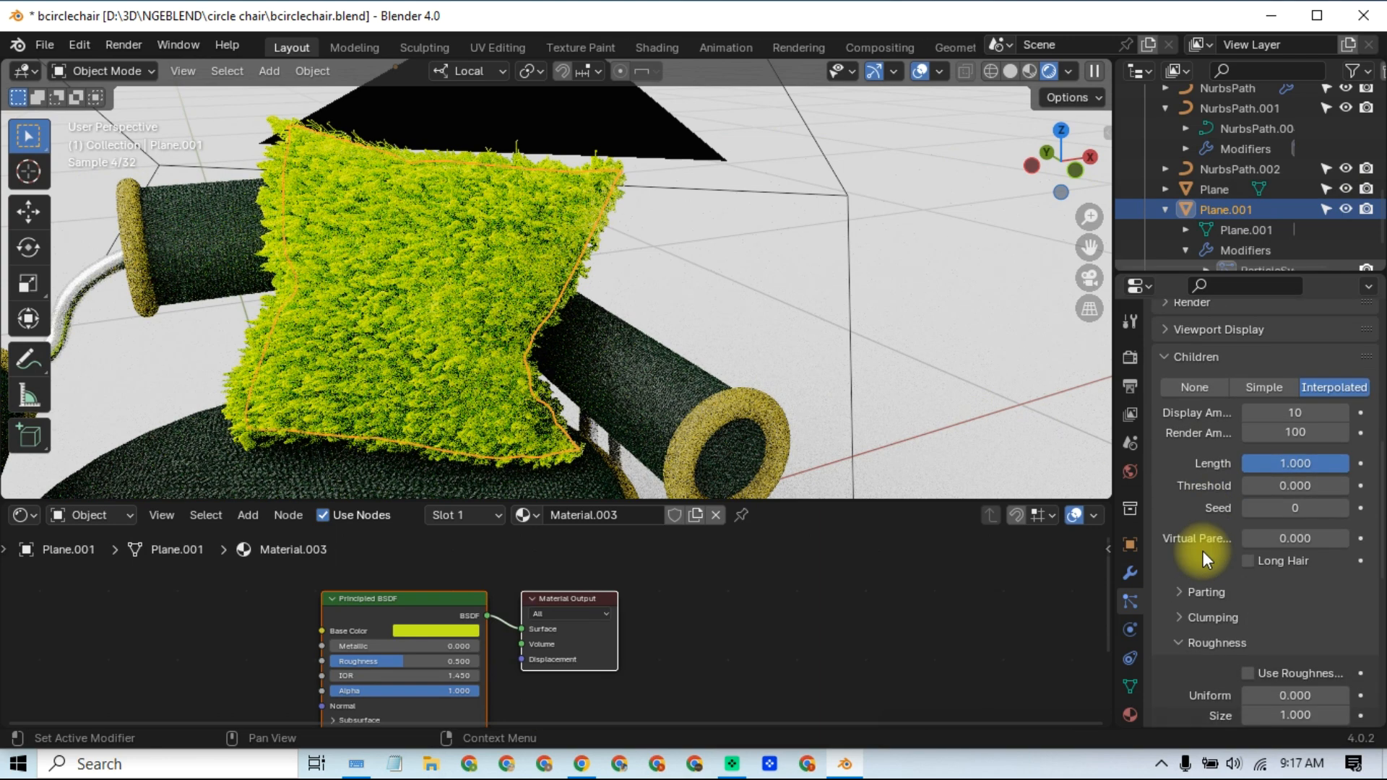
click(1338, 509)
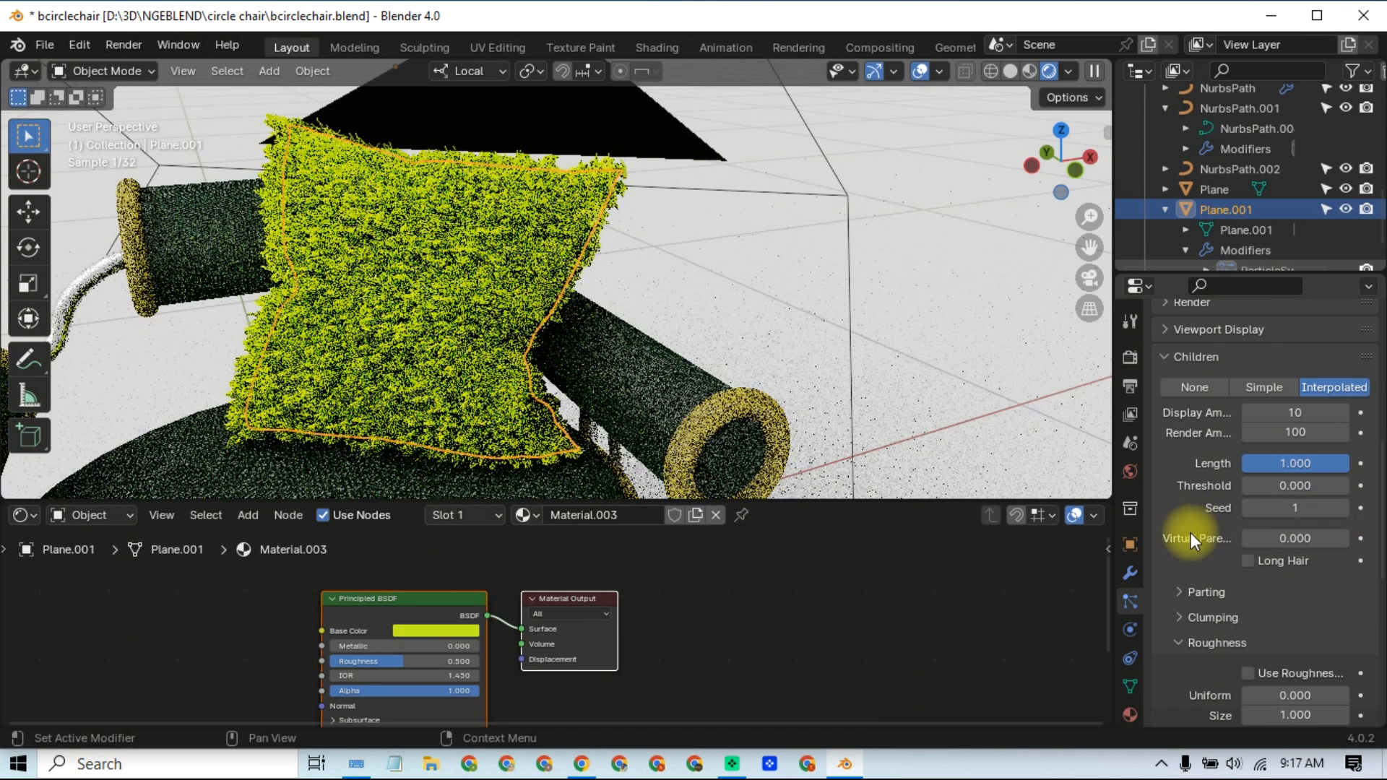
scroll(1190, 532, down, 4)
scroll(1191, 532, down, 1)
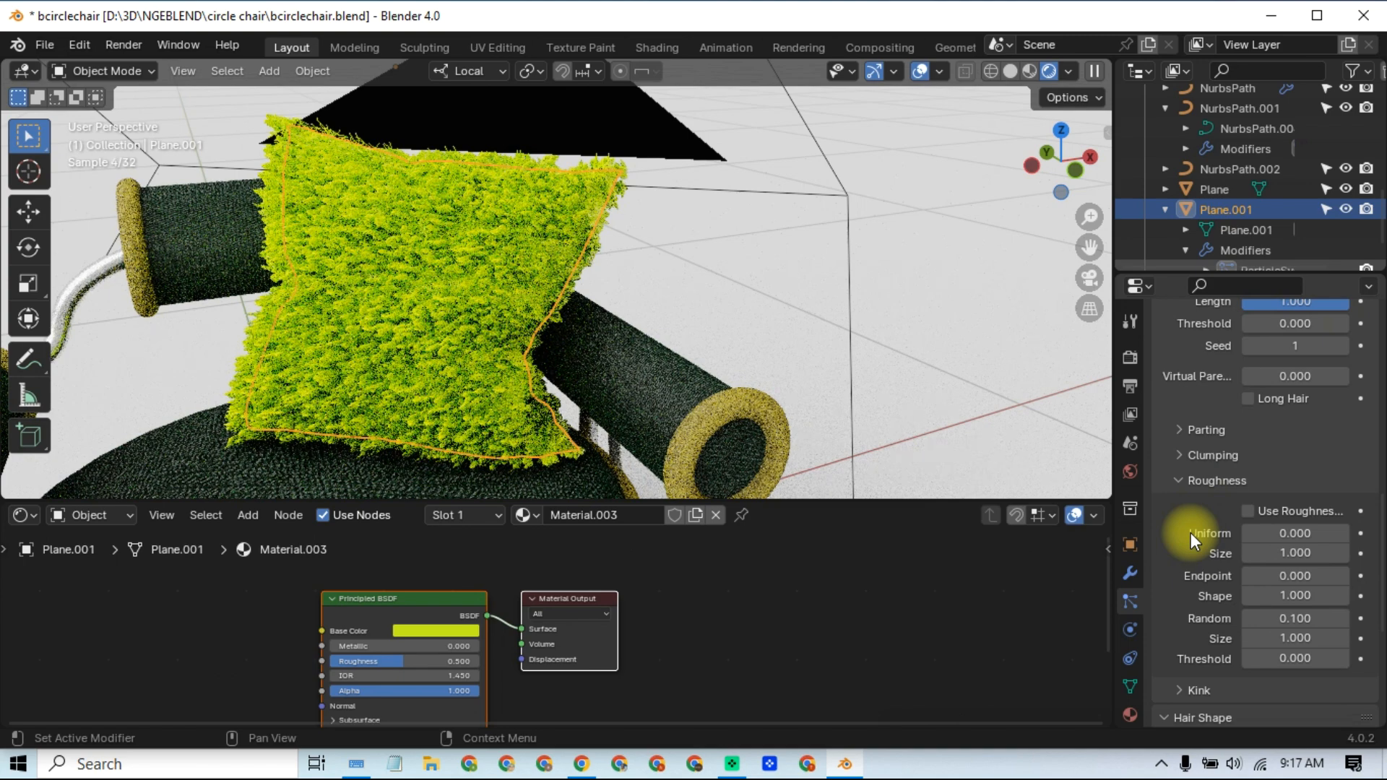
Step: Set the pillow's hair strand diameter to 1.5 m at both root and tip, and deselect the pillow to check the rendered fur
scroll(1191, 531, down, 3)
scroll(1190, 536, down, 4)
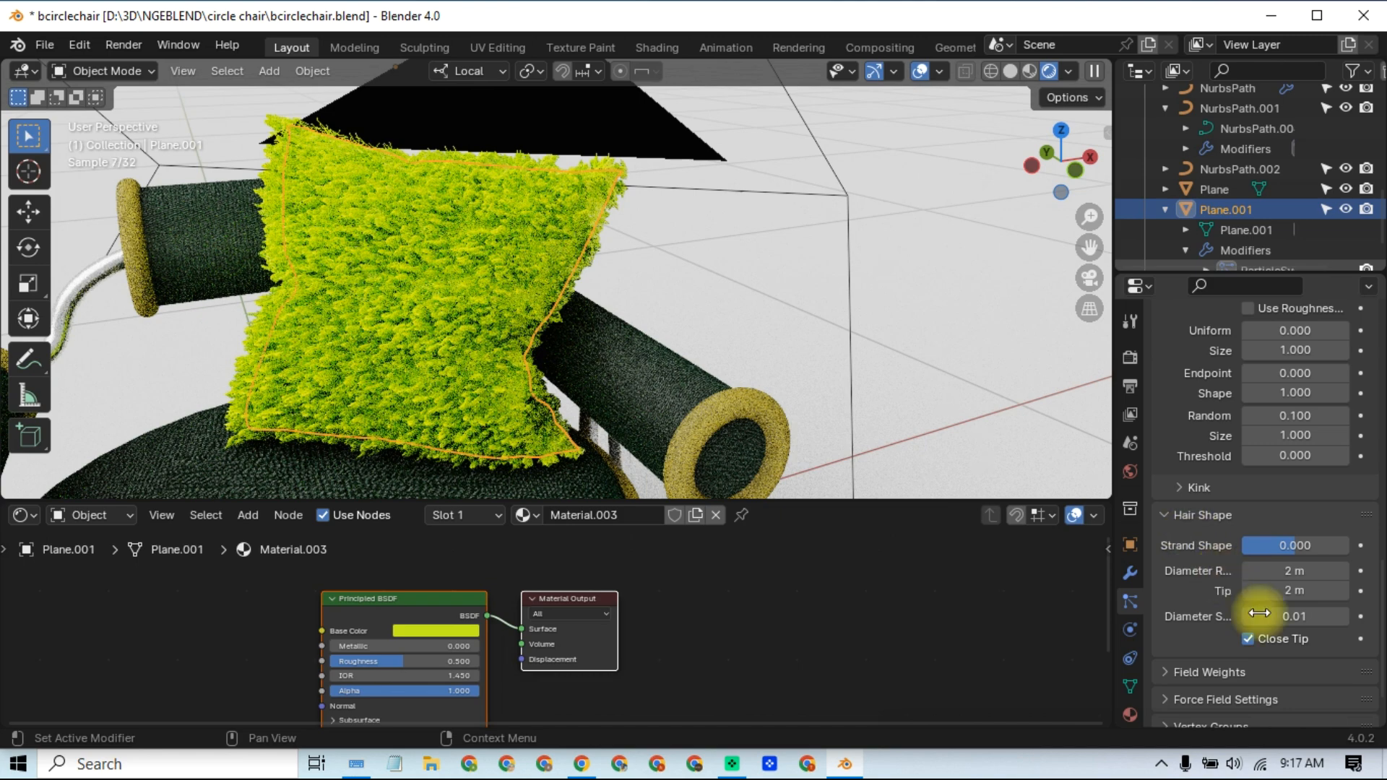
click(1300, 570)
text(1.5)
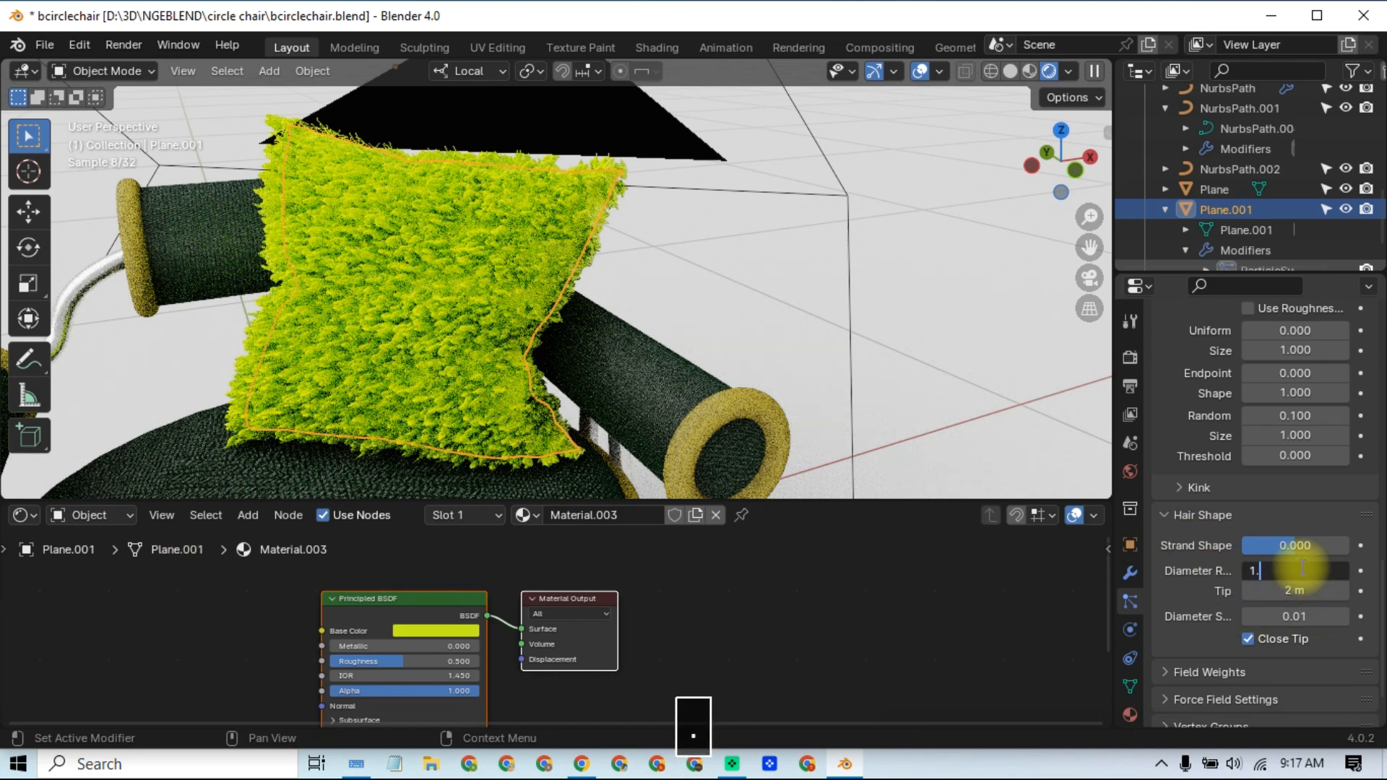
key(Return)
click(1297, 590)
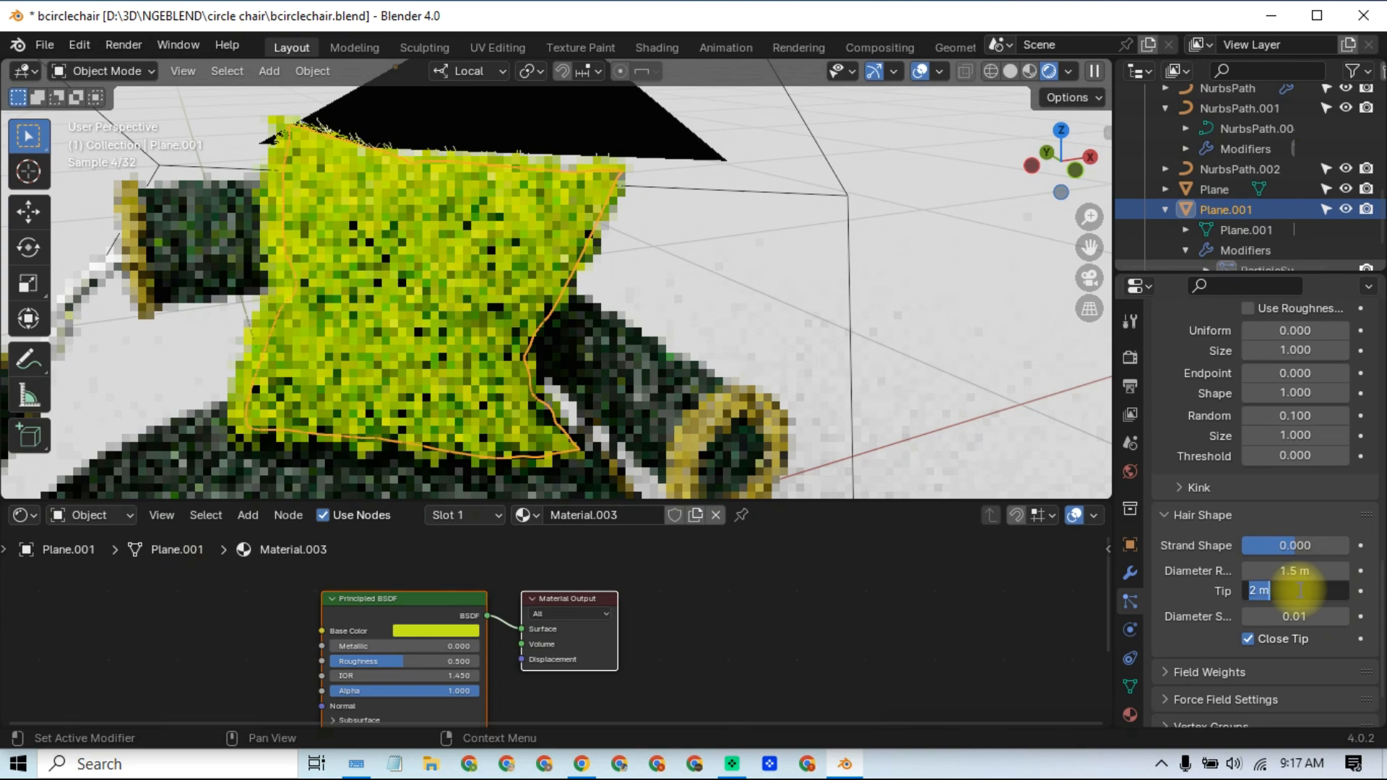
text(1.5)
key(Return)
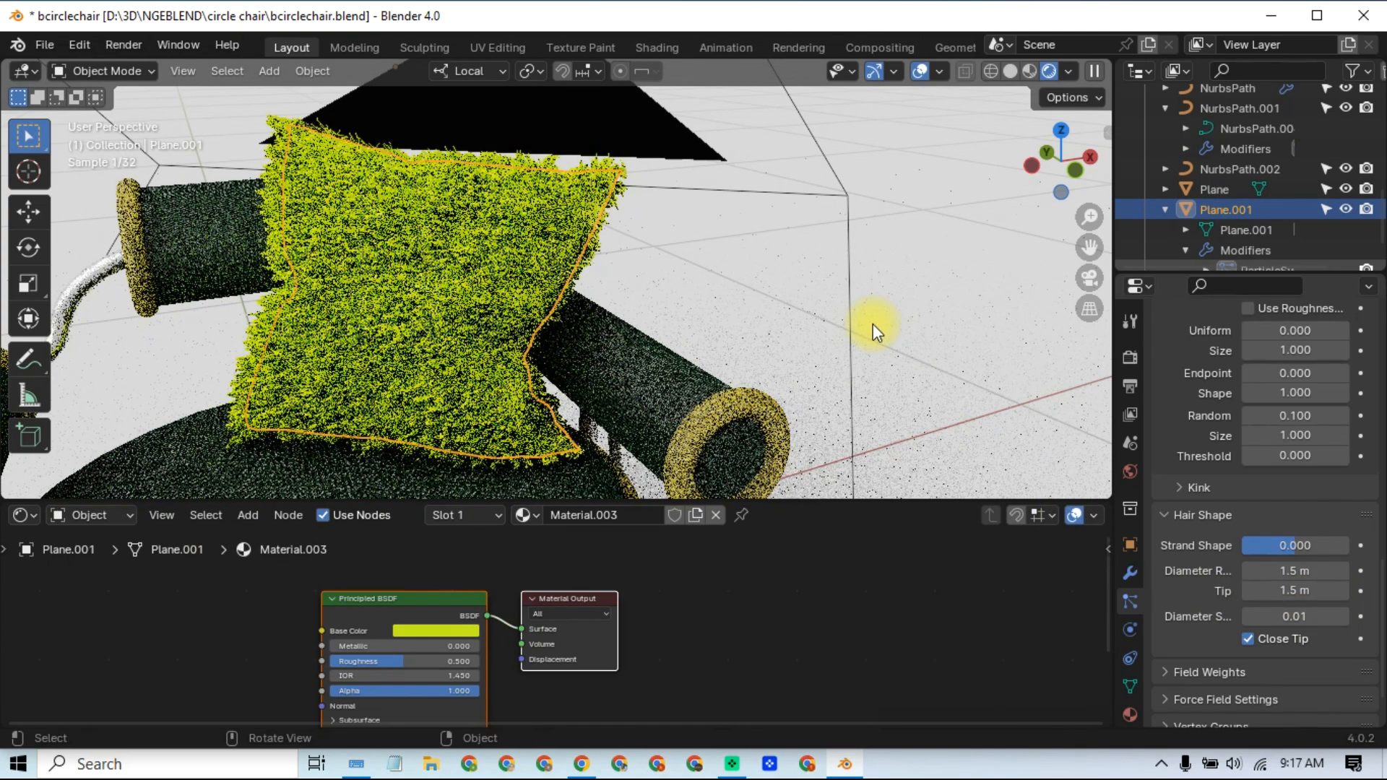
click(873, 323)
click(552, 314)
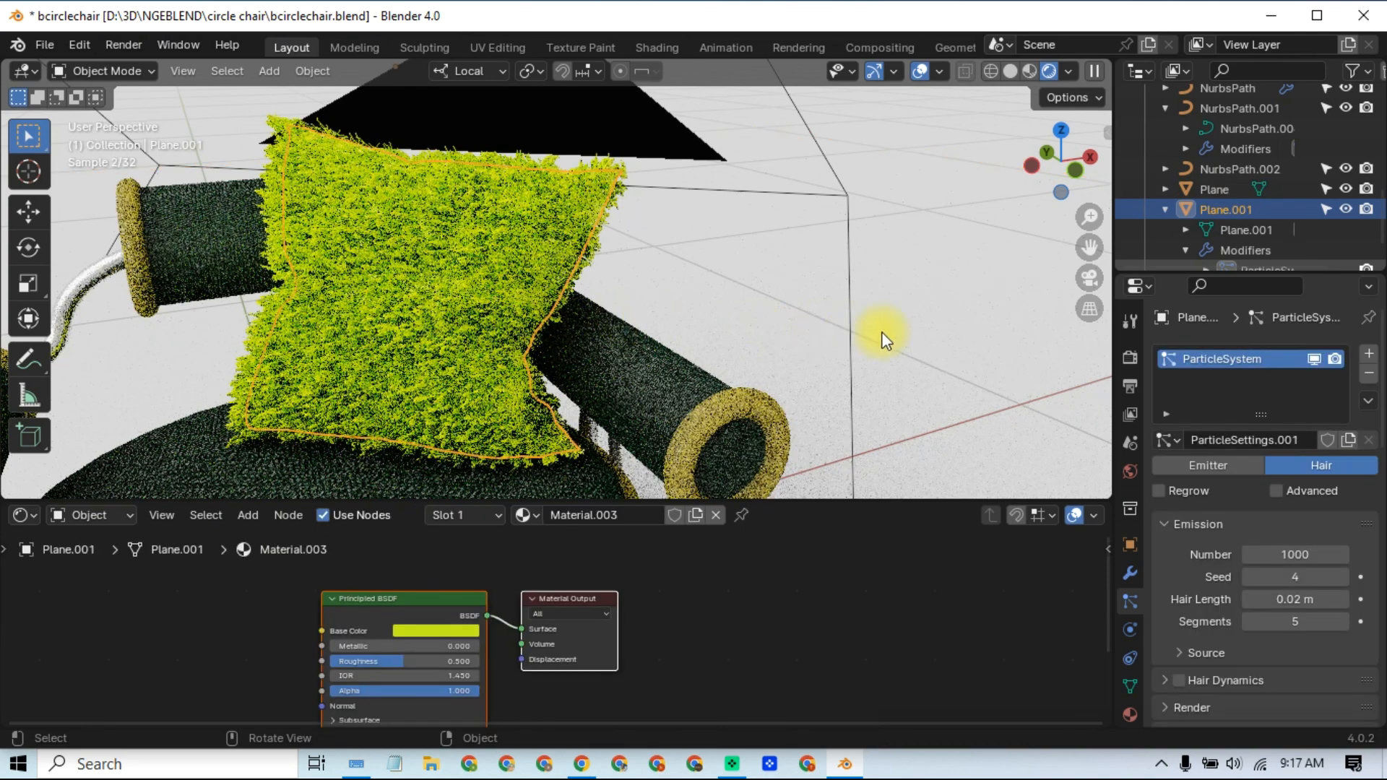
click(933, 330)
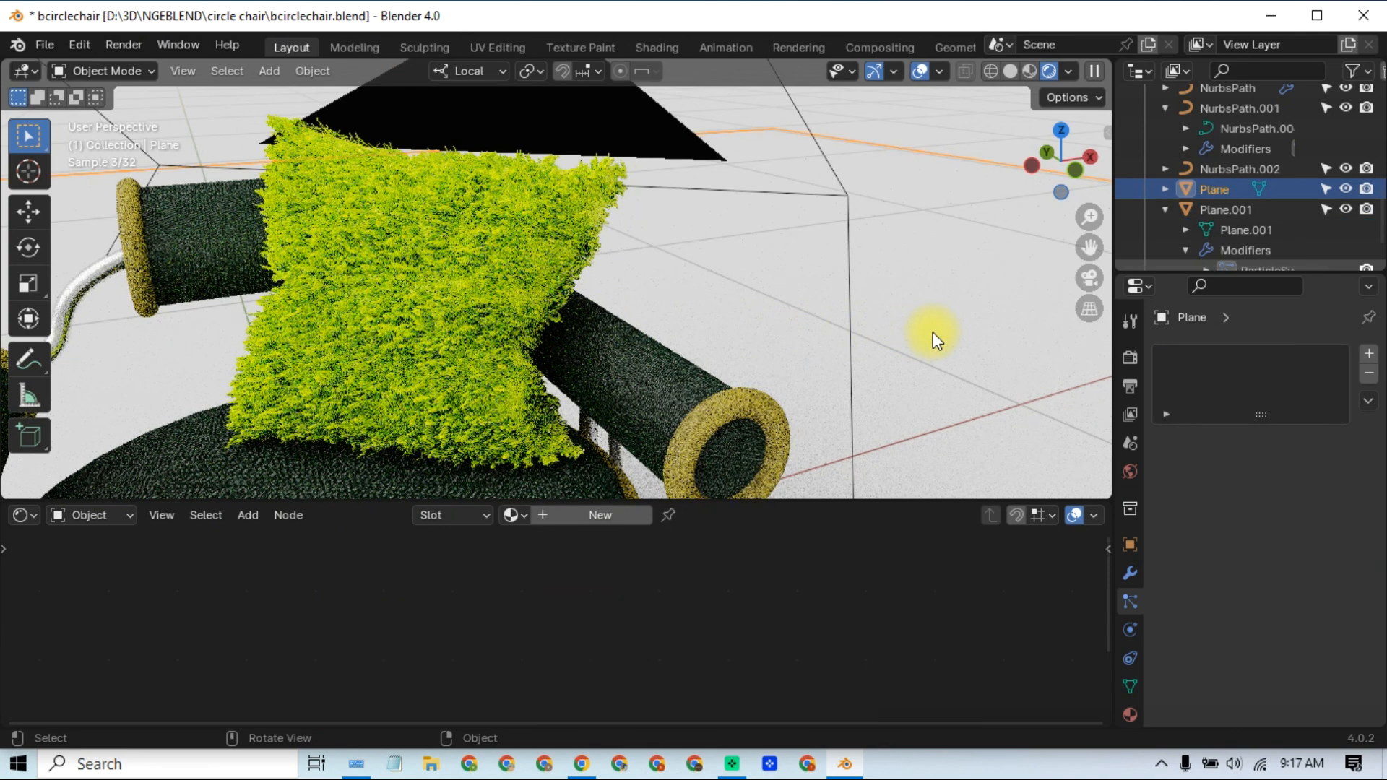
Step: Switch to the camera view, frame the whole chair with its pillow, and slightly enlarge the viewport
scroll(933, 332, down, 5)
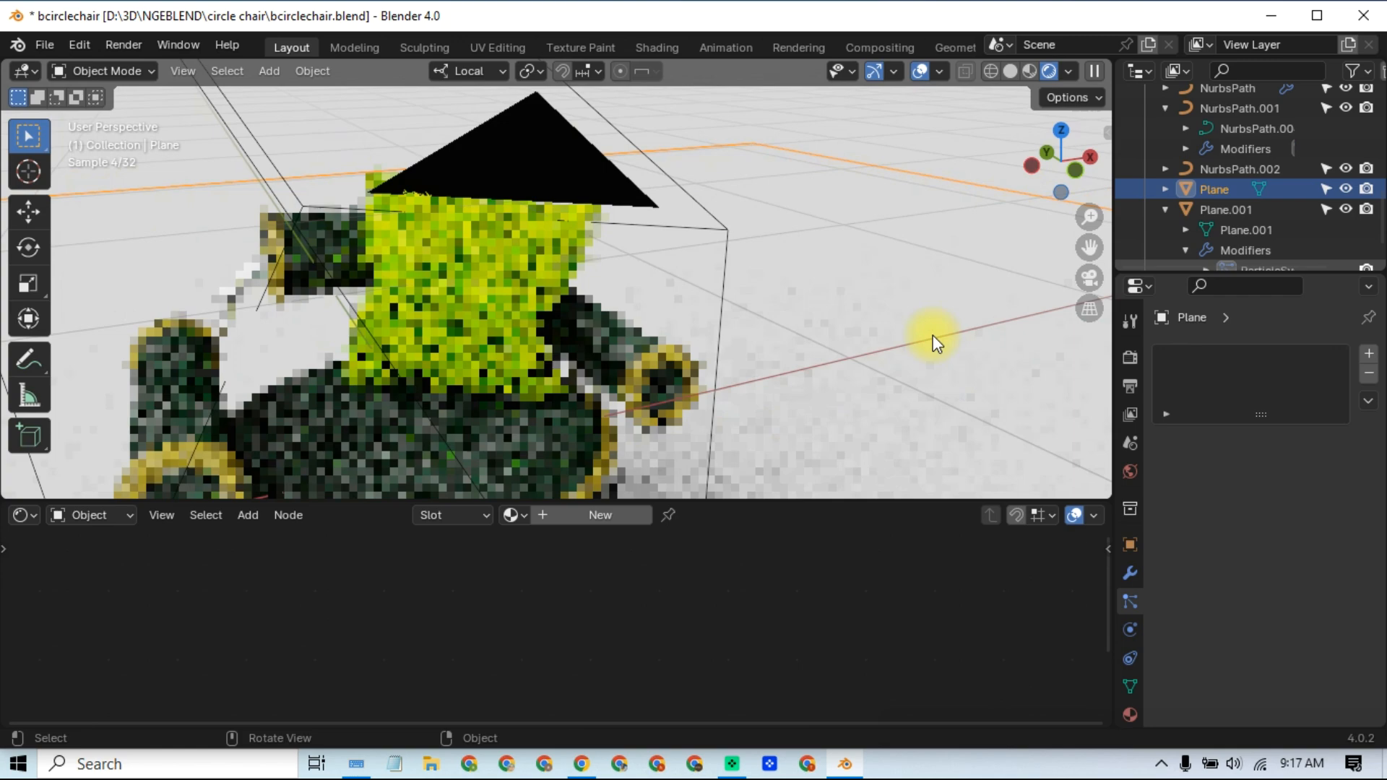
click(1089, 278)
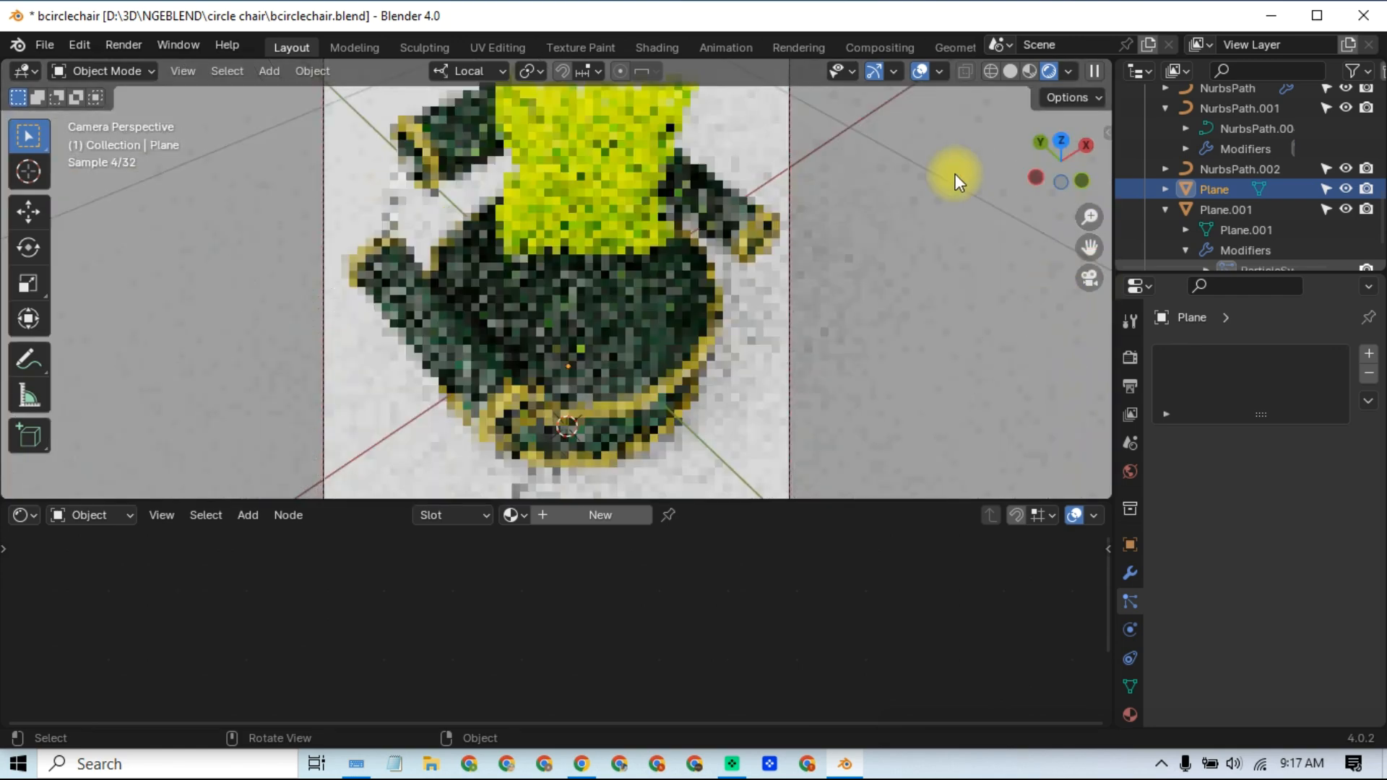
middle_drag(620, 375, 589, 337)
shift+middle_drag(591, 271, 588, 269)
drag(499, 498, 491, 522)
Step: Select the chair's metal leg frame and enlarge the node area to examine its Material.004 nodes
click(424, 436)
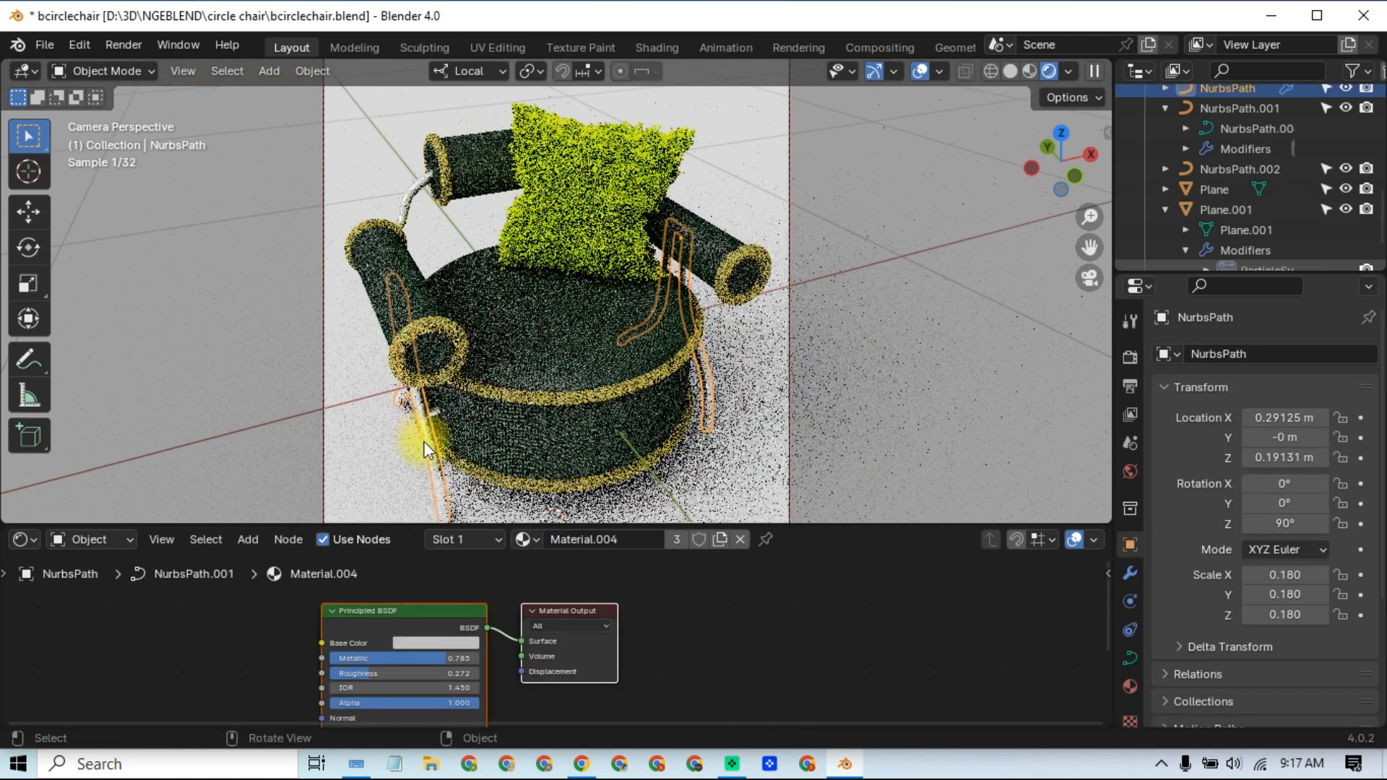
click(407, 590)
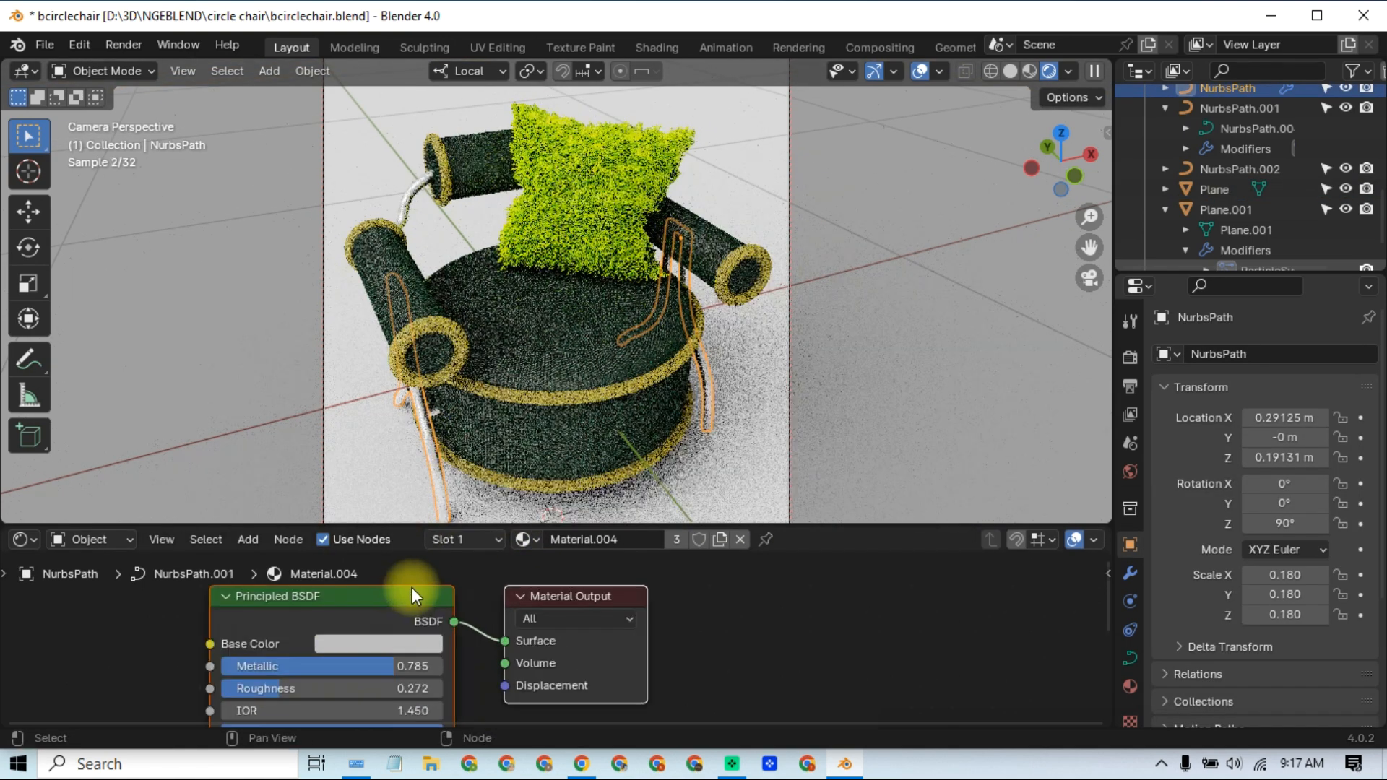
drag(423, 526, 420, 193)
drag(335, 434, 318, 339)
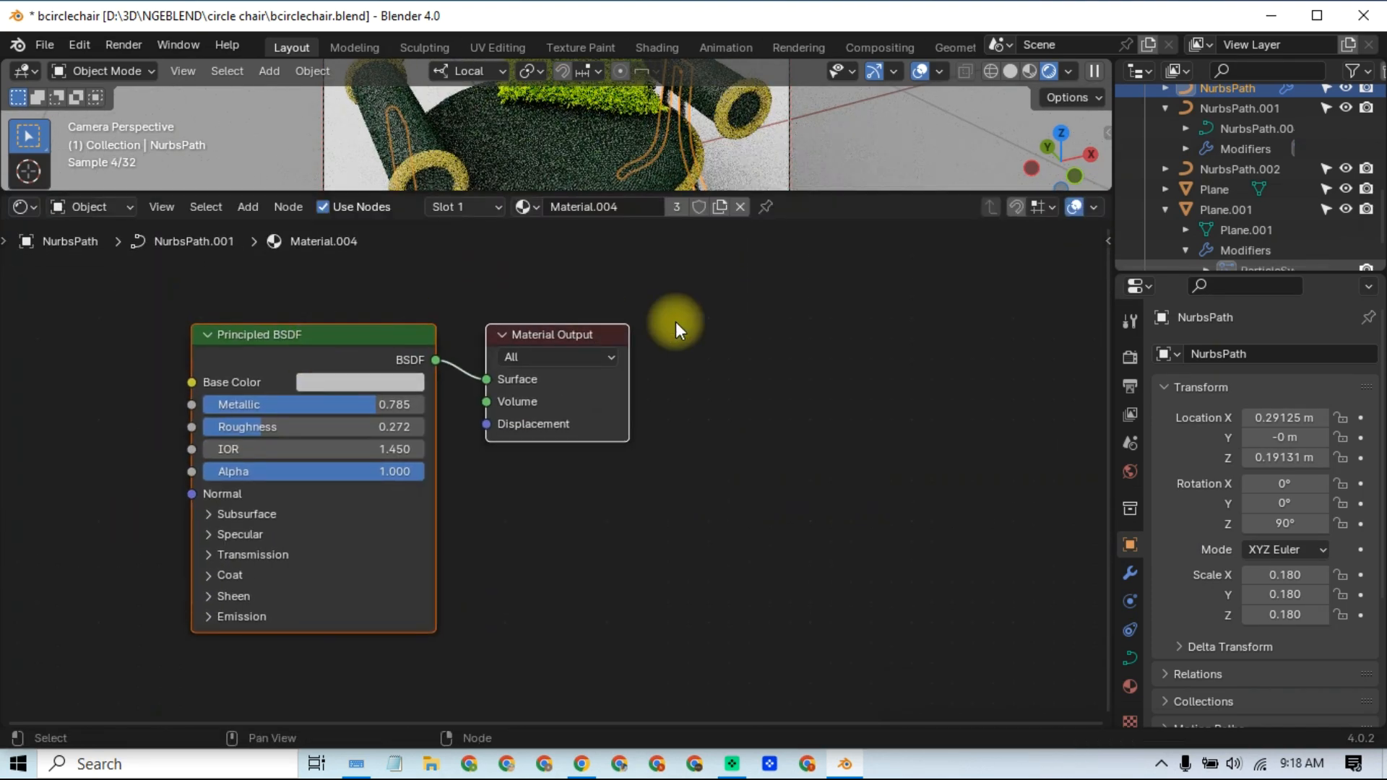
Step: Show the armrest end rings' Material.005 nodes and line up the Principled BSDF and Material Output nodes beside the Bump node
click(449, 164)
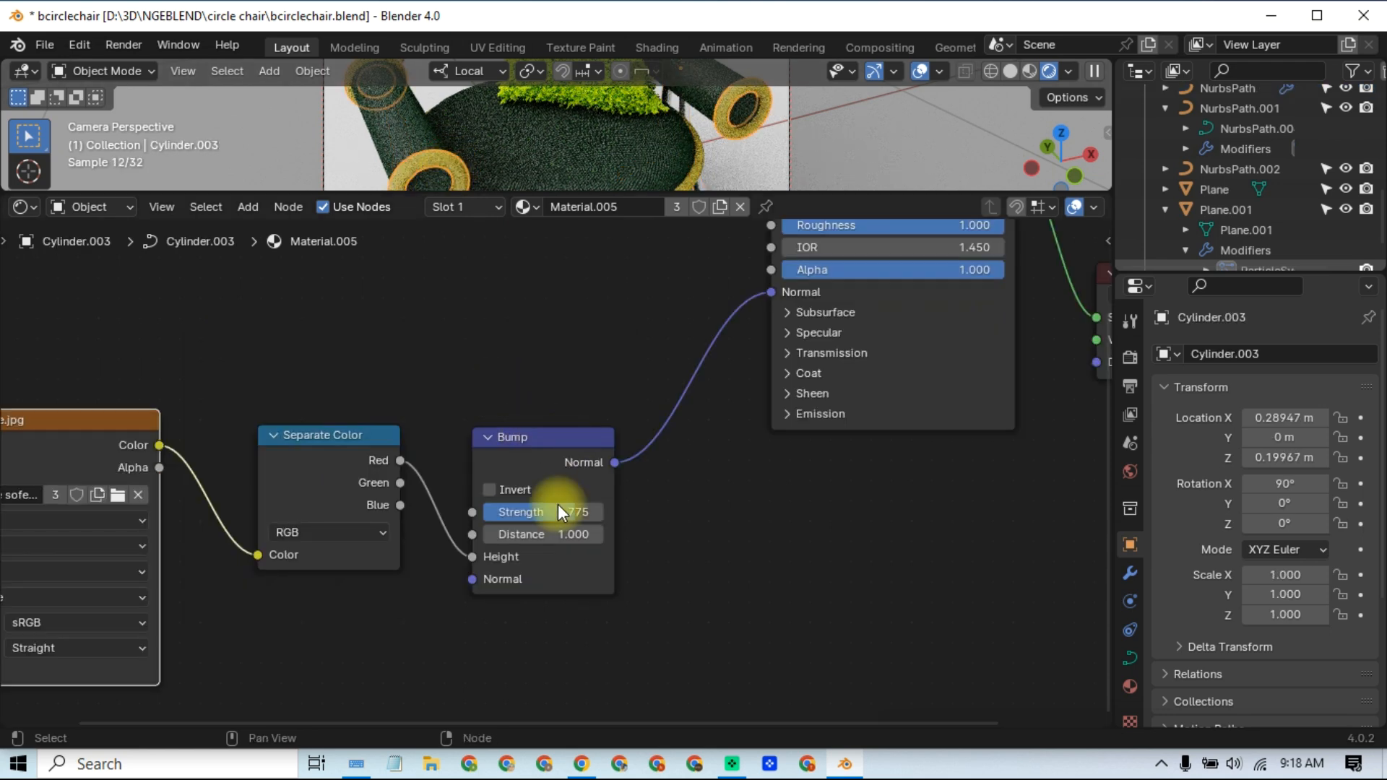
scroll(874, 499, down, 1)
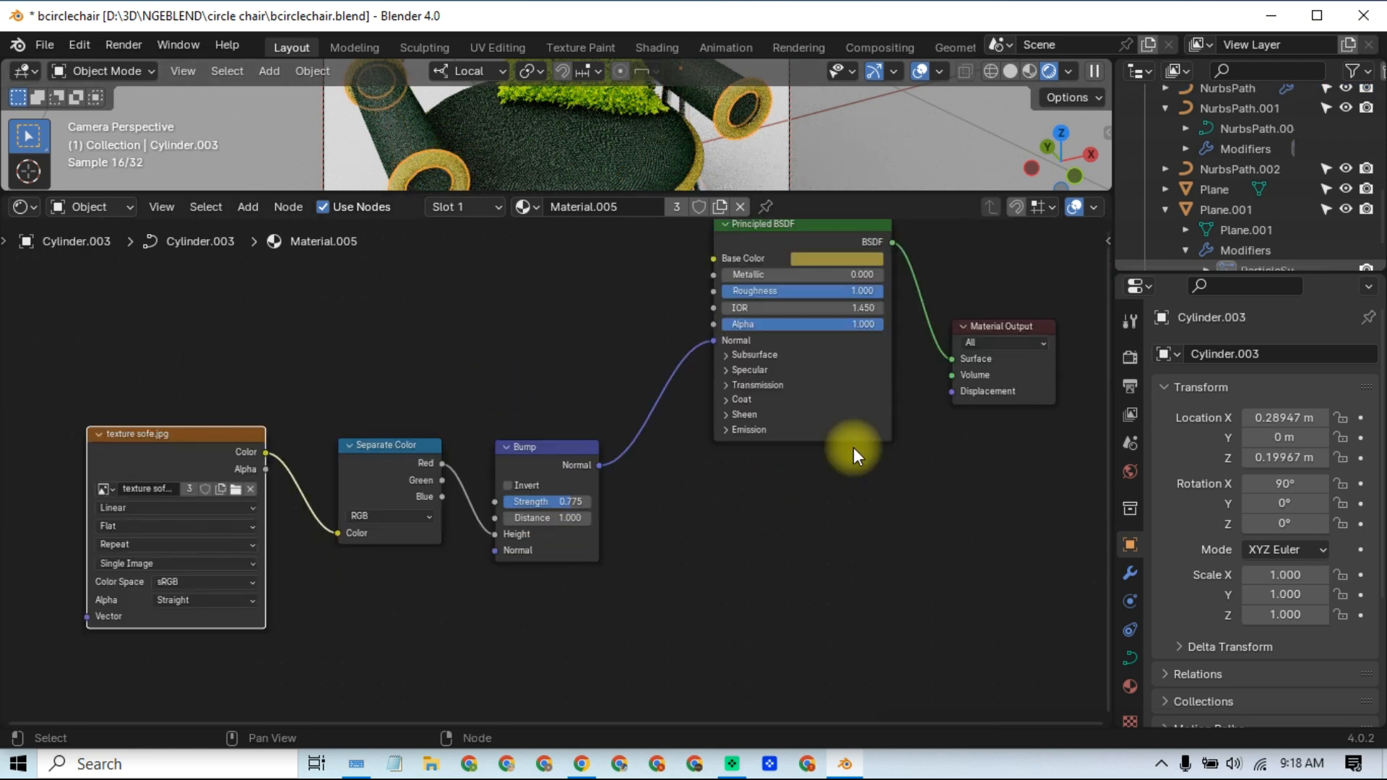
scroll(852, 448, down, 2)
drag(751, 291, 683, 436)
drag(874, 372, 790, 433)
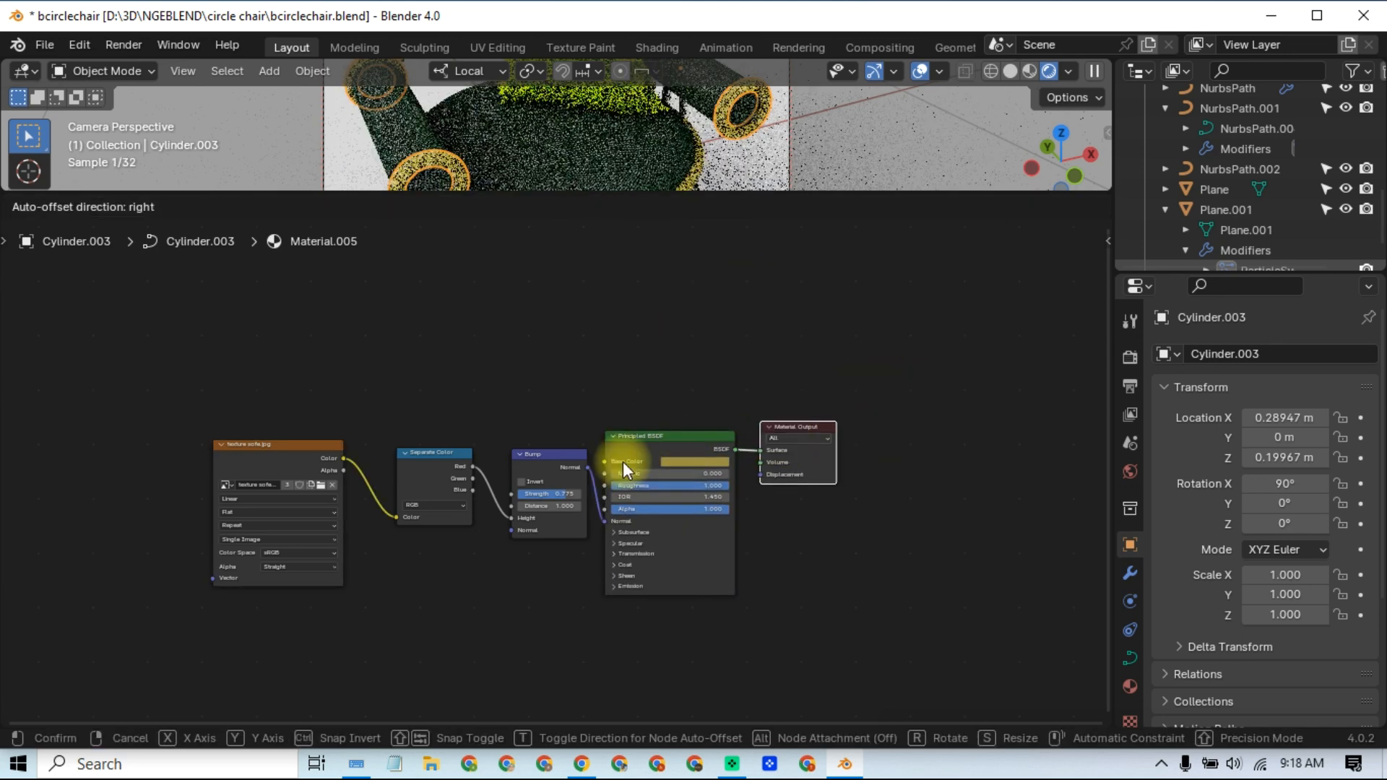
scroll(539, 397, up, 2)
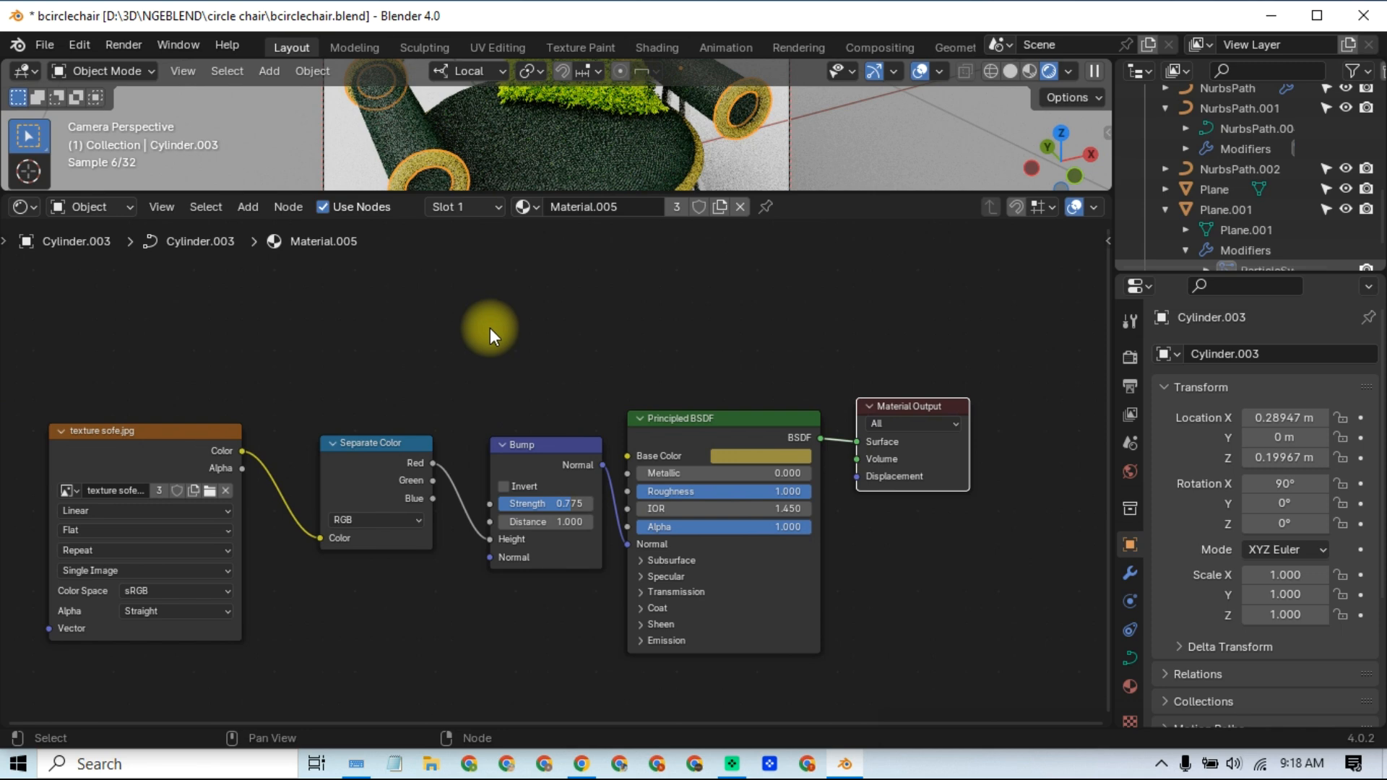
Step: Shrink the node area to restore the large viewport and save the chair file
drag(495, 195, 485, 526)
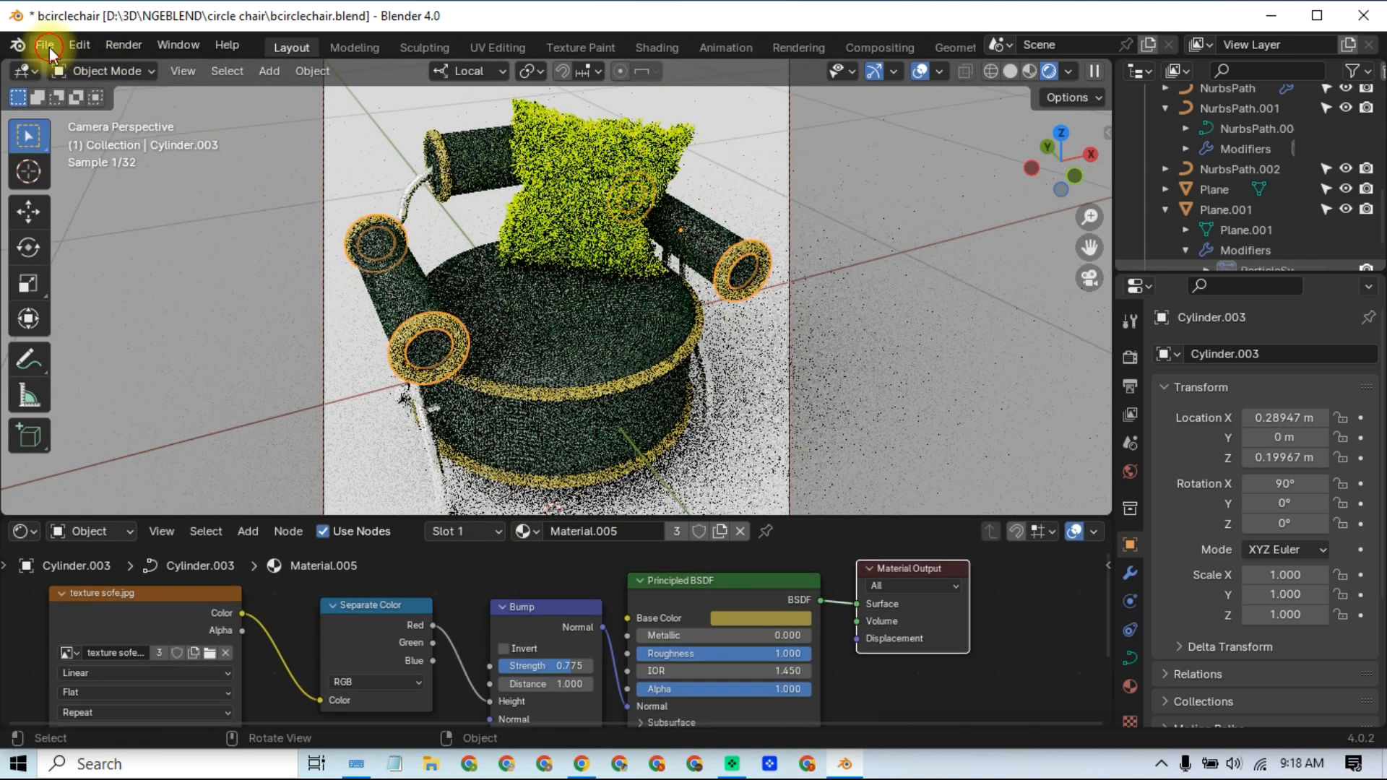
click(48, 45)
click(67, 177)
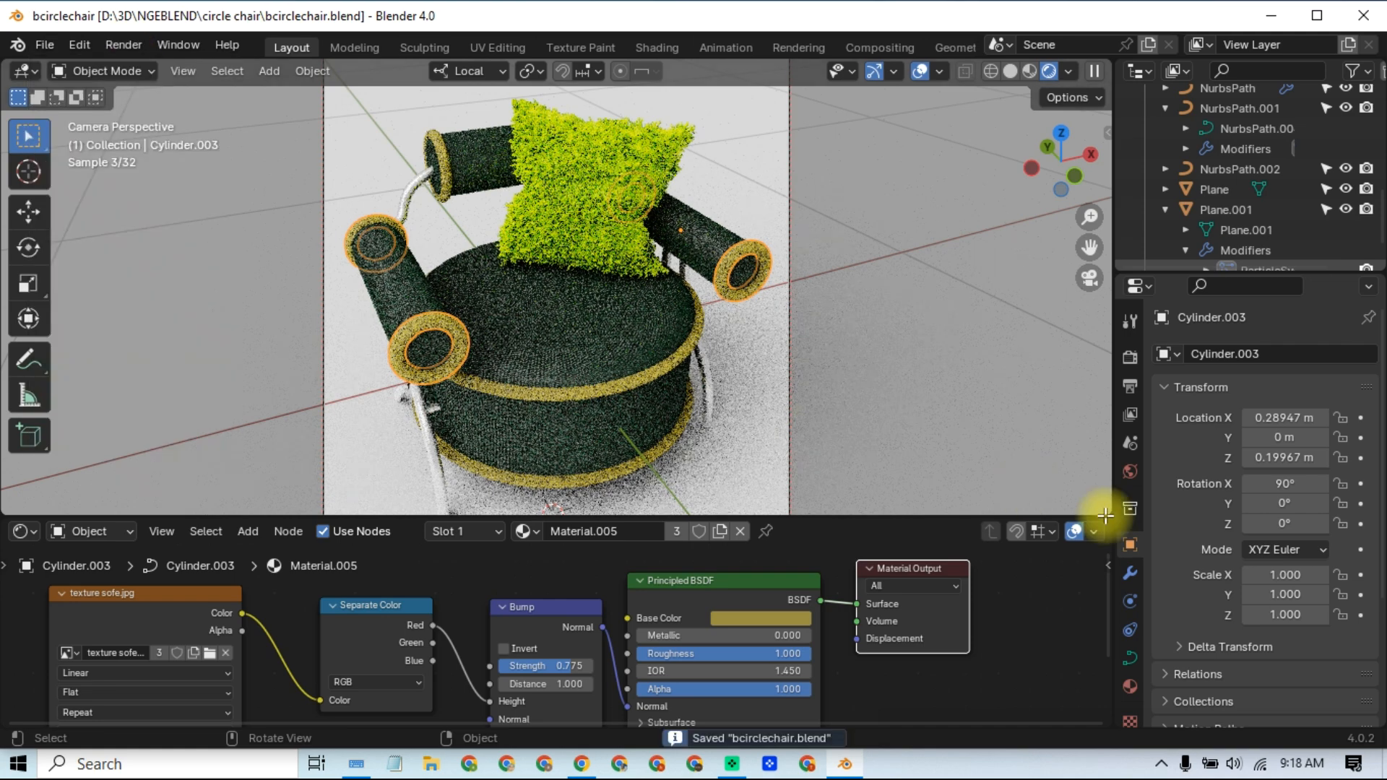
Step: Apply the HDTV 720p format preset to the render output
click(1129, 385)
scroll(1159, 479, down, 5)
scroll(1158, 478, up, 5)
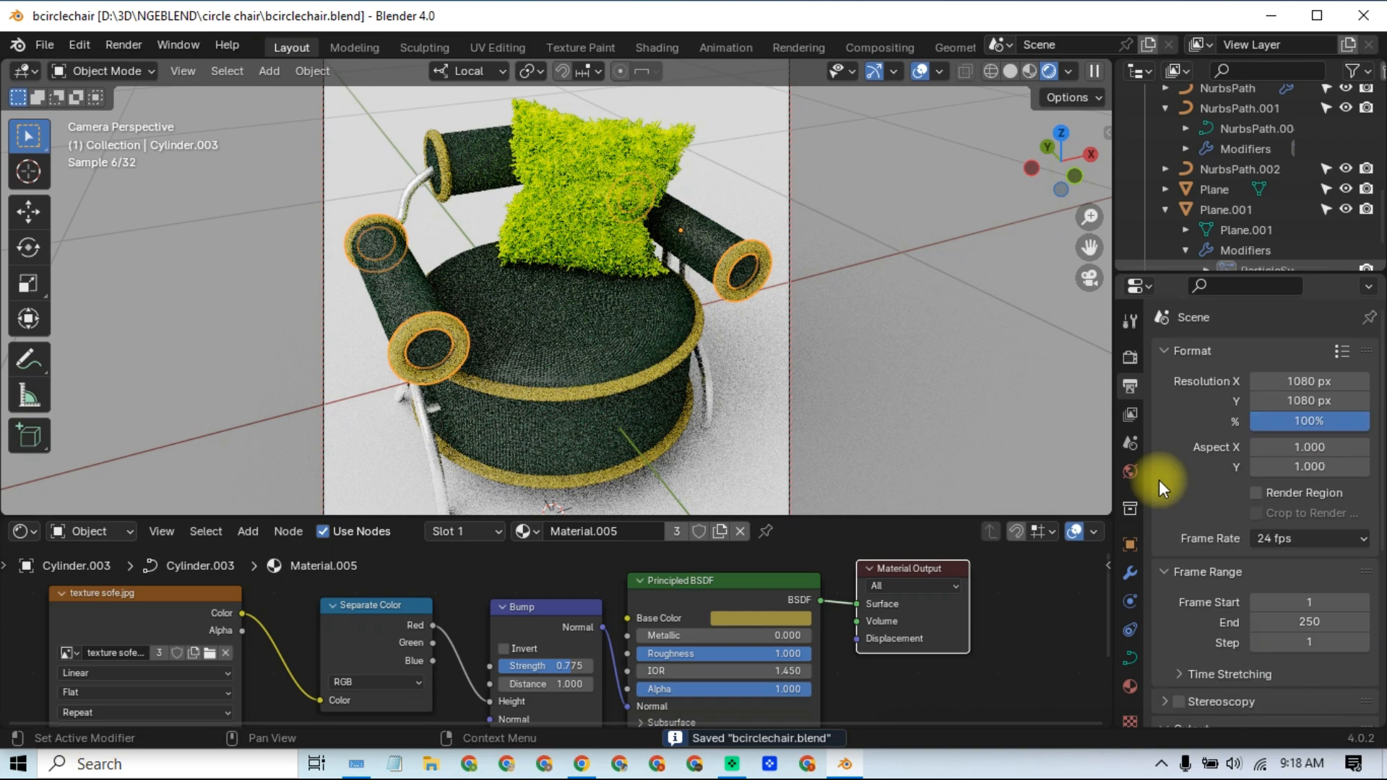
click(1343, 354)
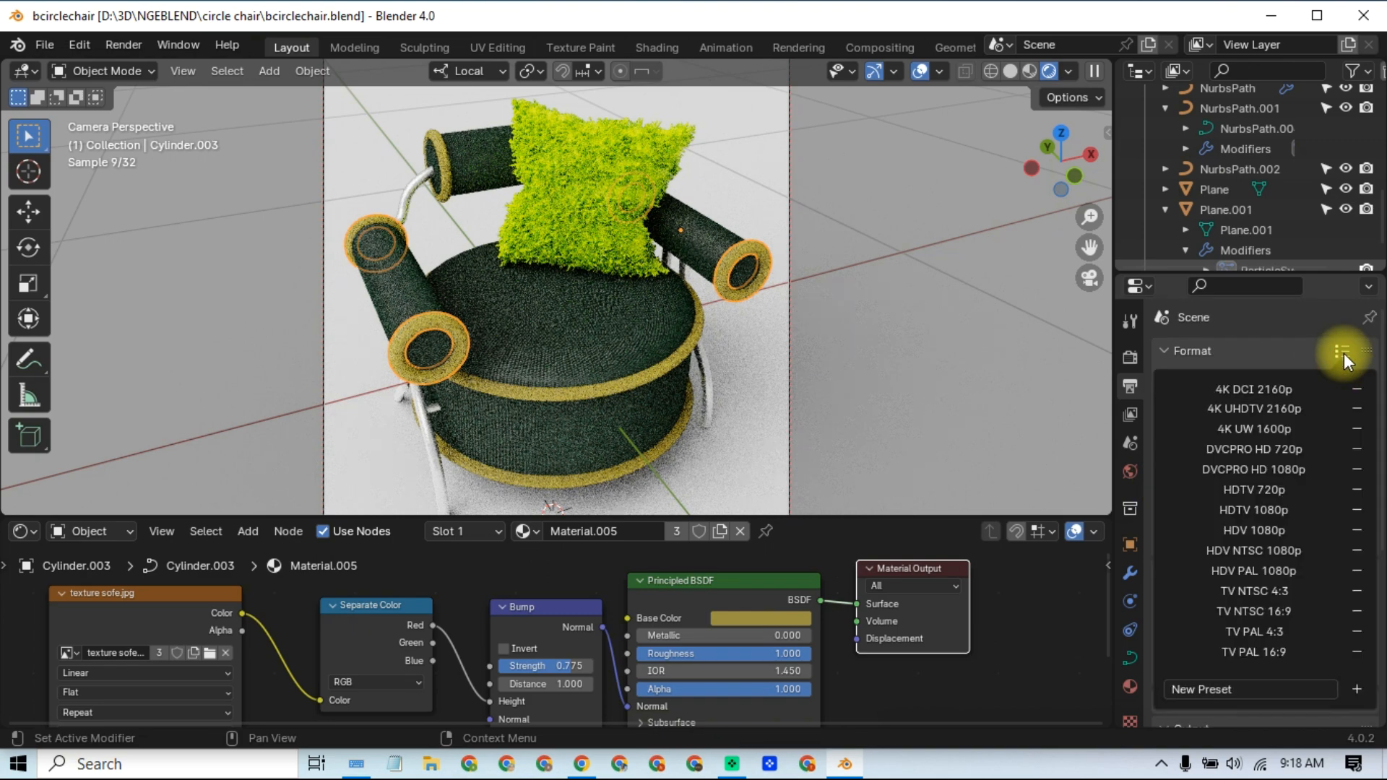
click(1322, 490)
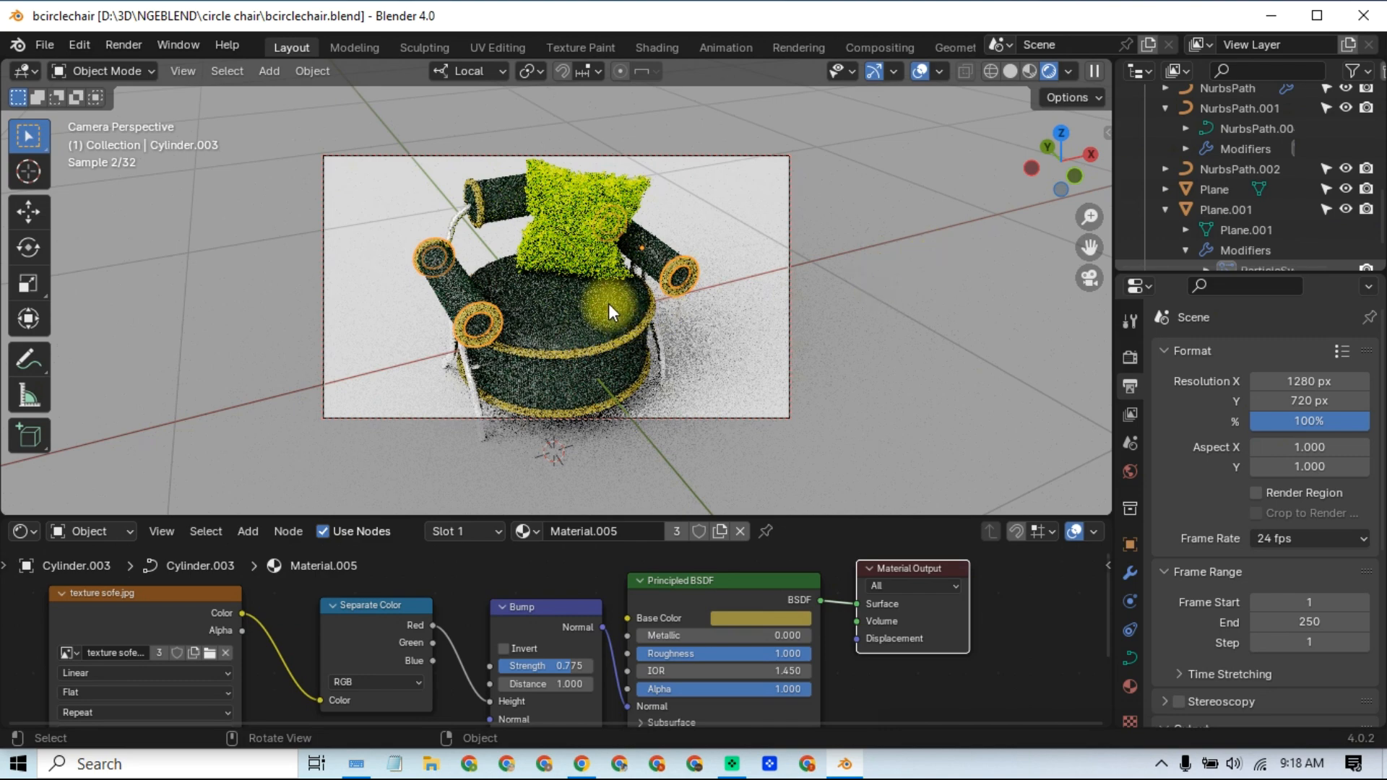
Step: Reframe the camera so the chair and its legs fit inside the wide render frame
mouse_move(601, 319)
shift+middle_down()
mouse_move(600, 306)
mouse_move(611, 319)
shift+middle_up()
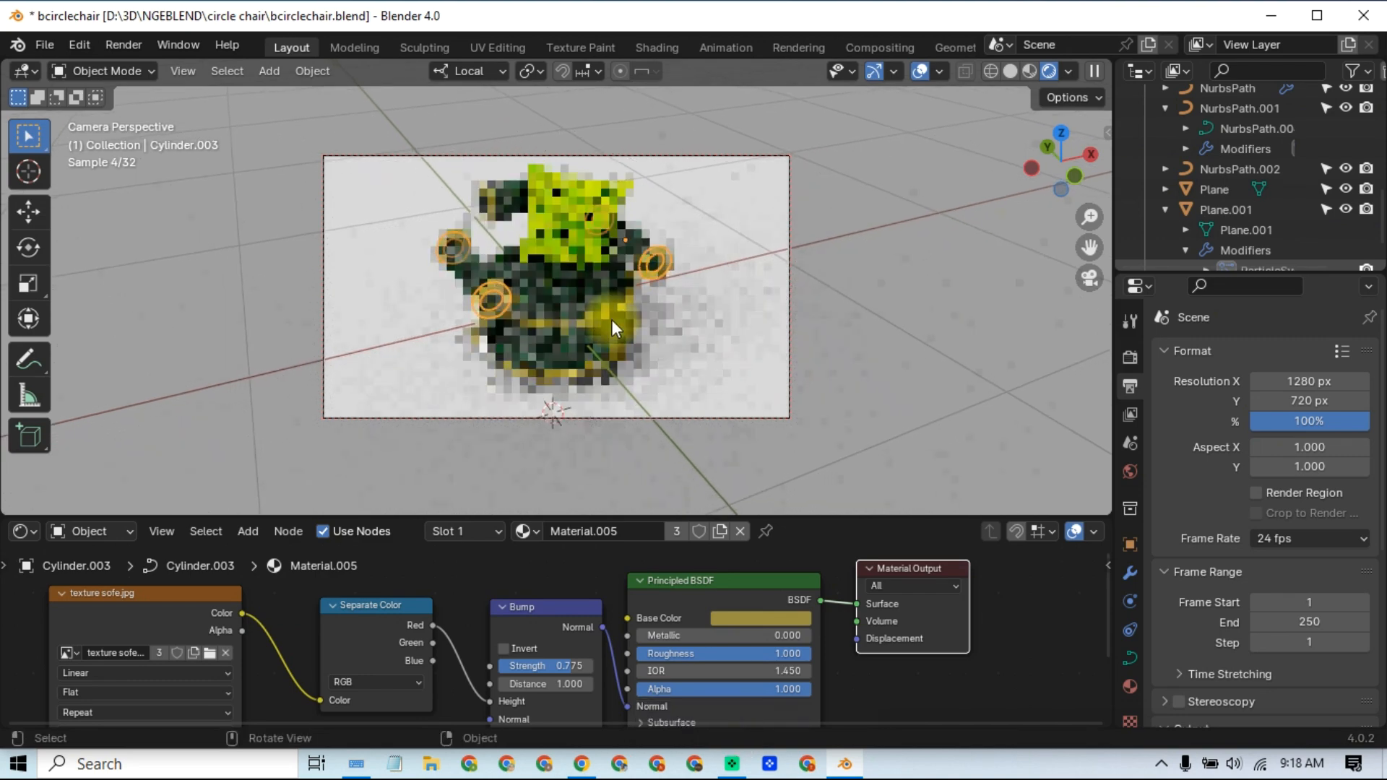
click(721, 336)
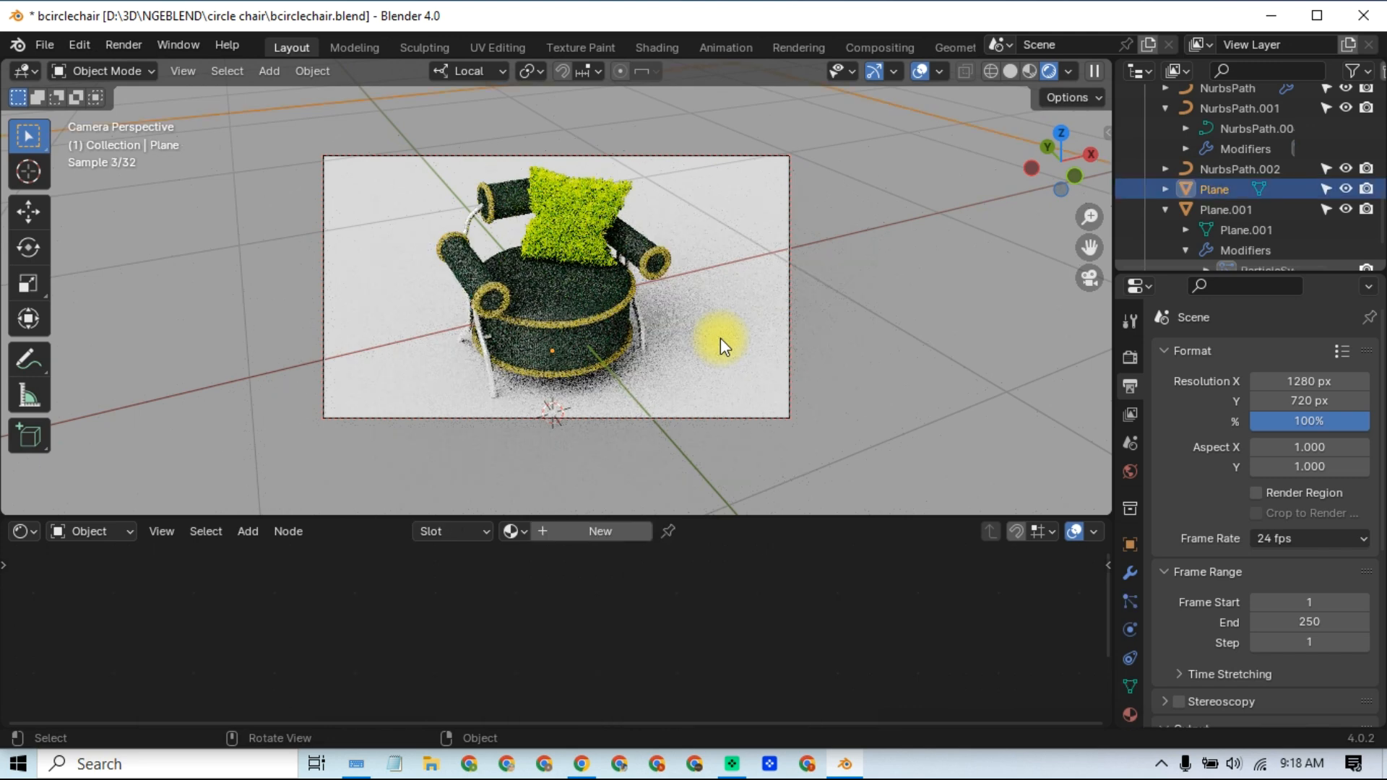
middle_drag(533, 318, 535, 310)
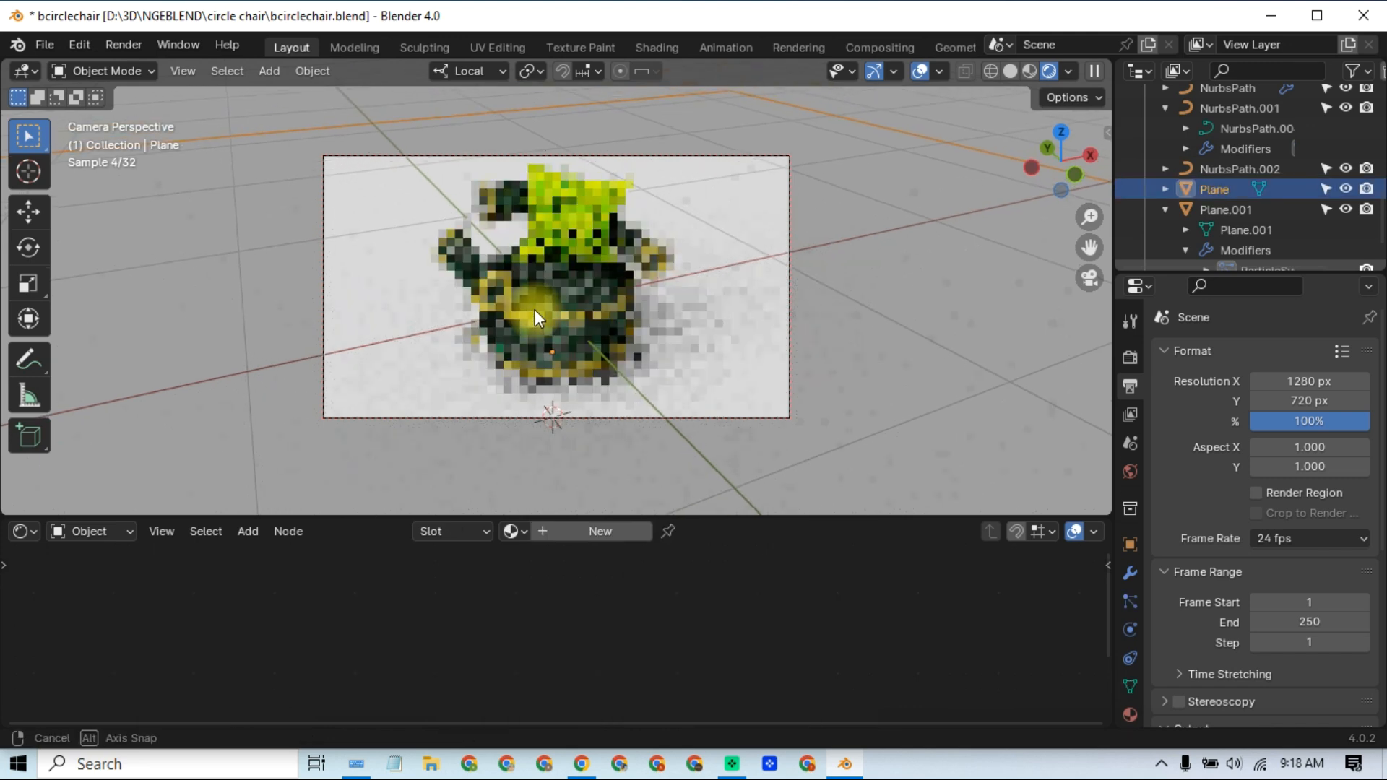
key(shift+grave)
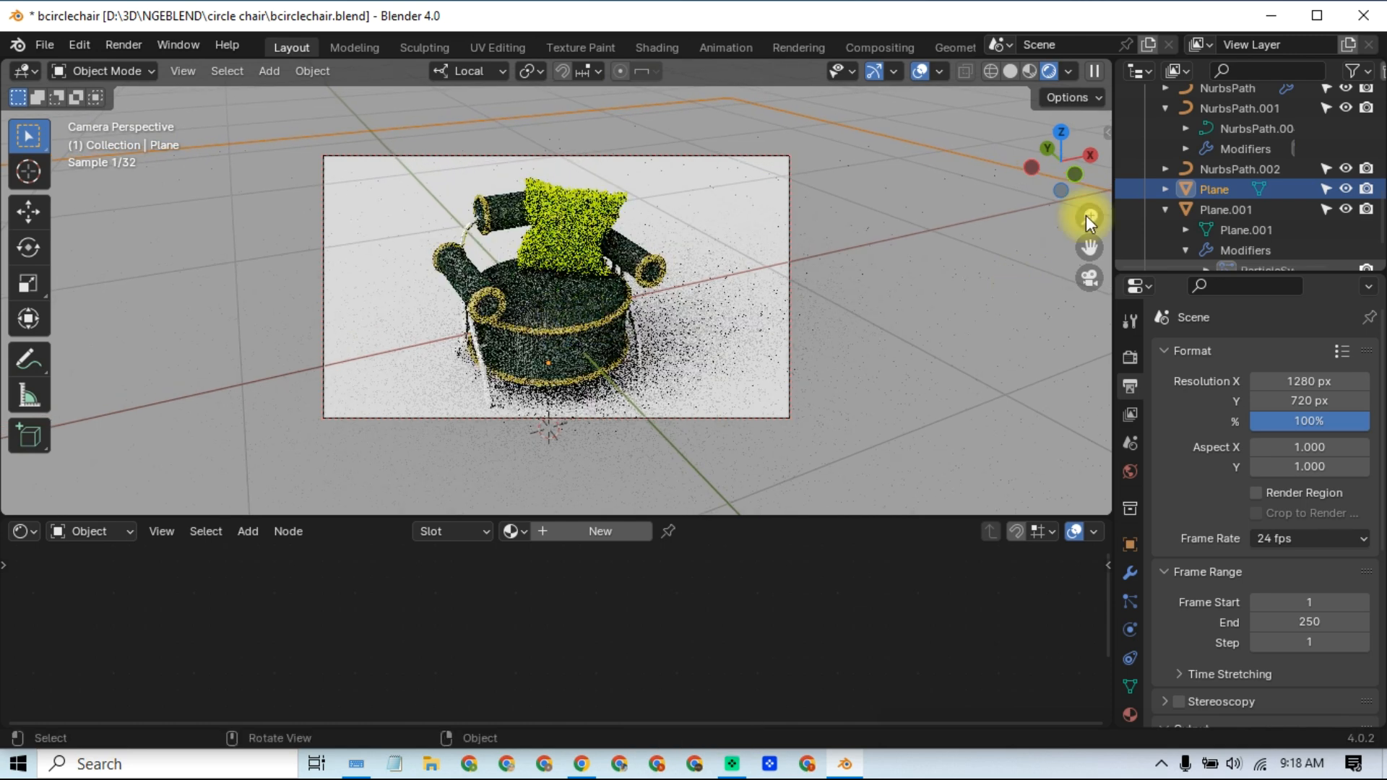
shift+middle_drag(1089, 211, 1099, 207)
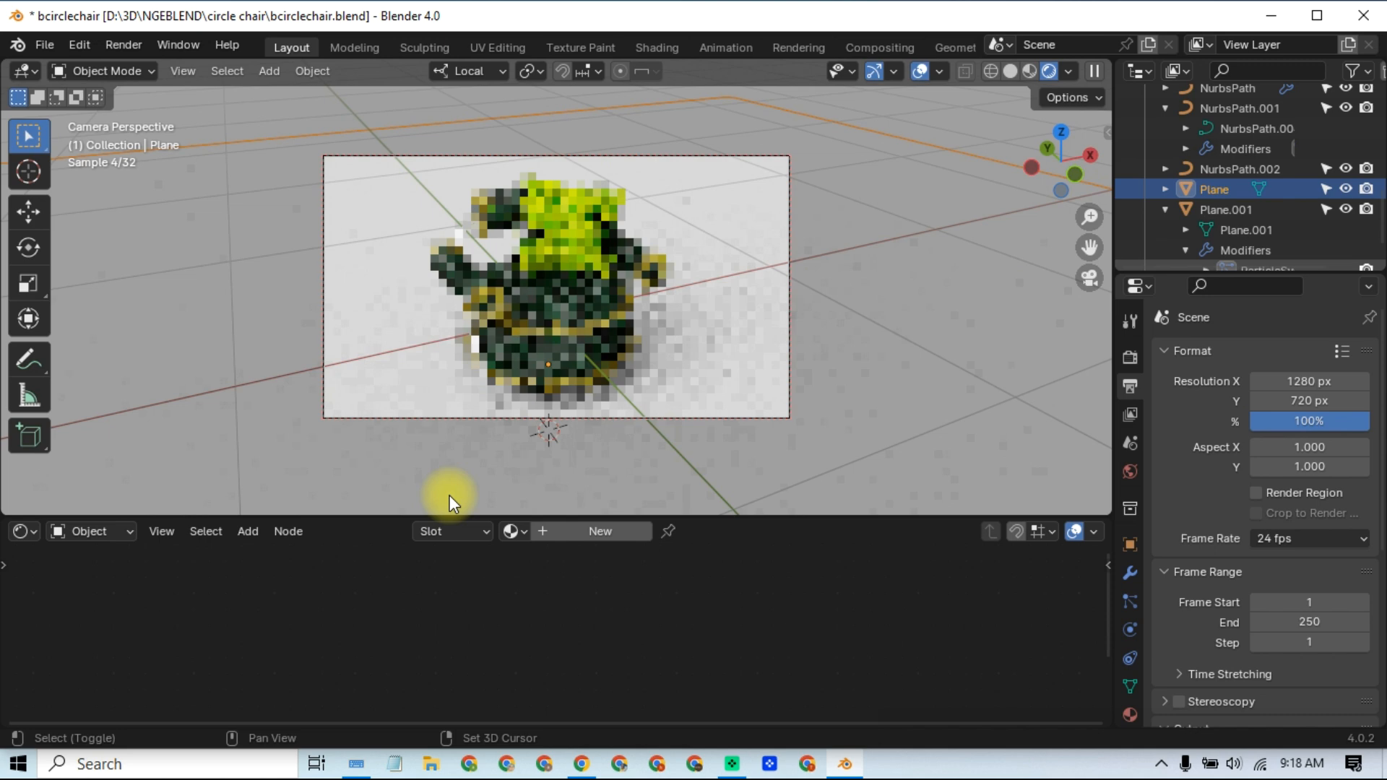
Step: Replace the Shader Editor with the Timeline and enable auto keying
click(21, 531)
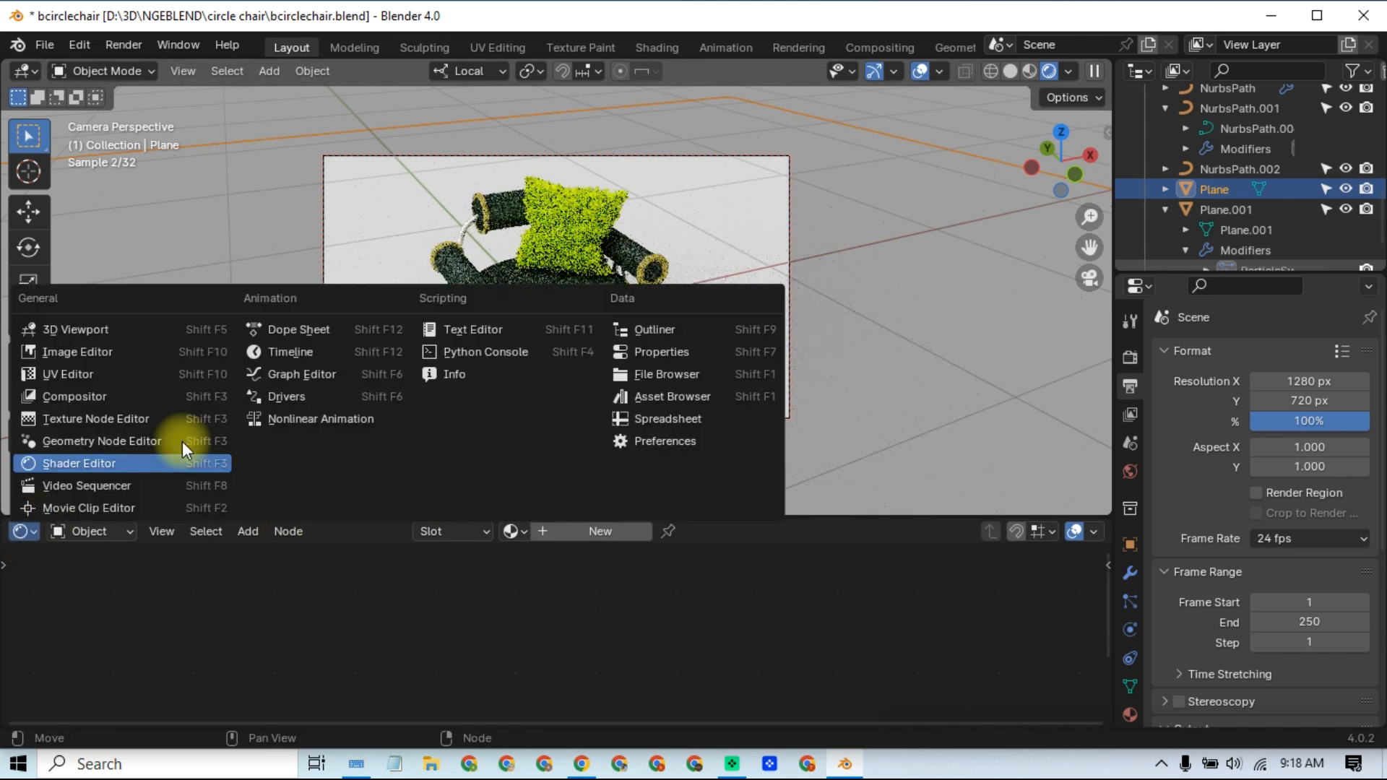
click(266, 352)
click(476, 531)
Step: Select the camera and insert a Location, Rotation & Scale keyframe at frame 1
scroll(1220, 180, up, 5)
click(1250, 136)
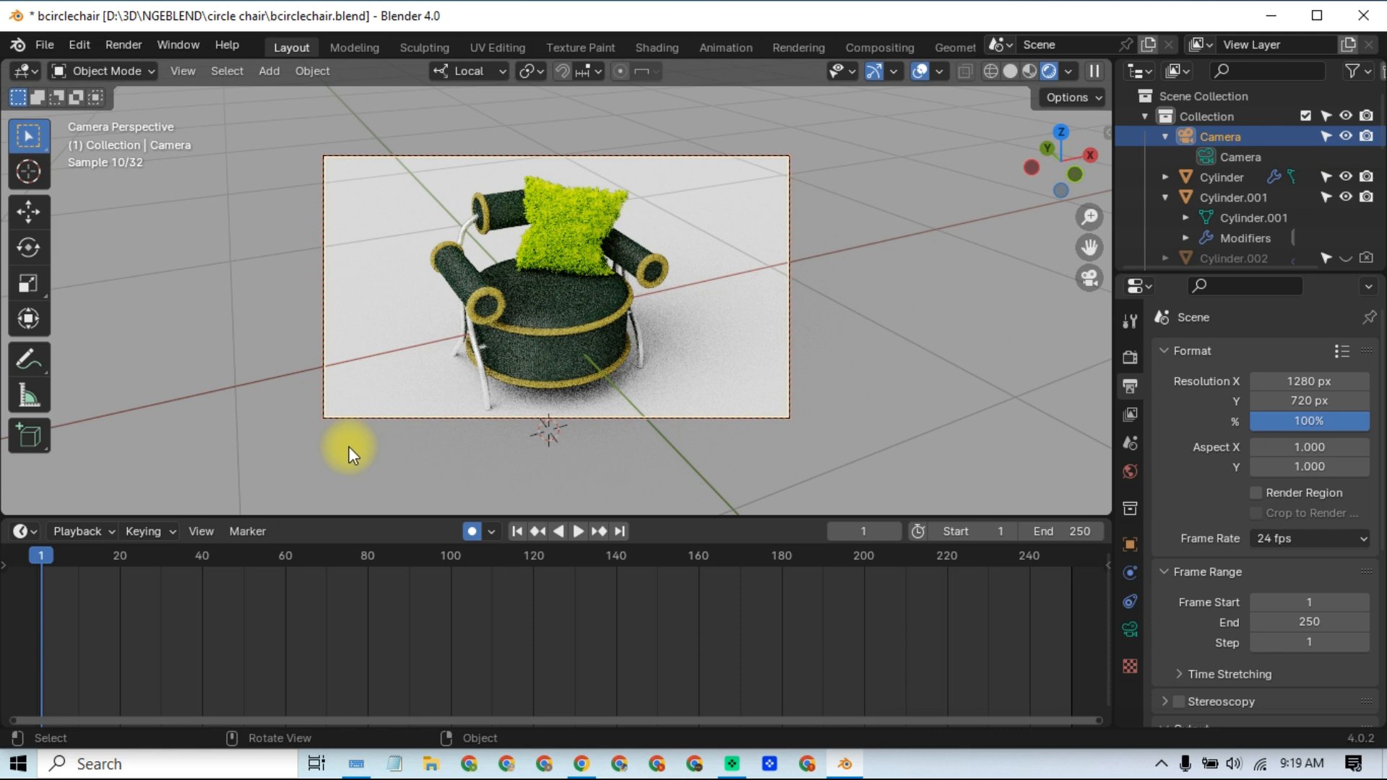
key(i)
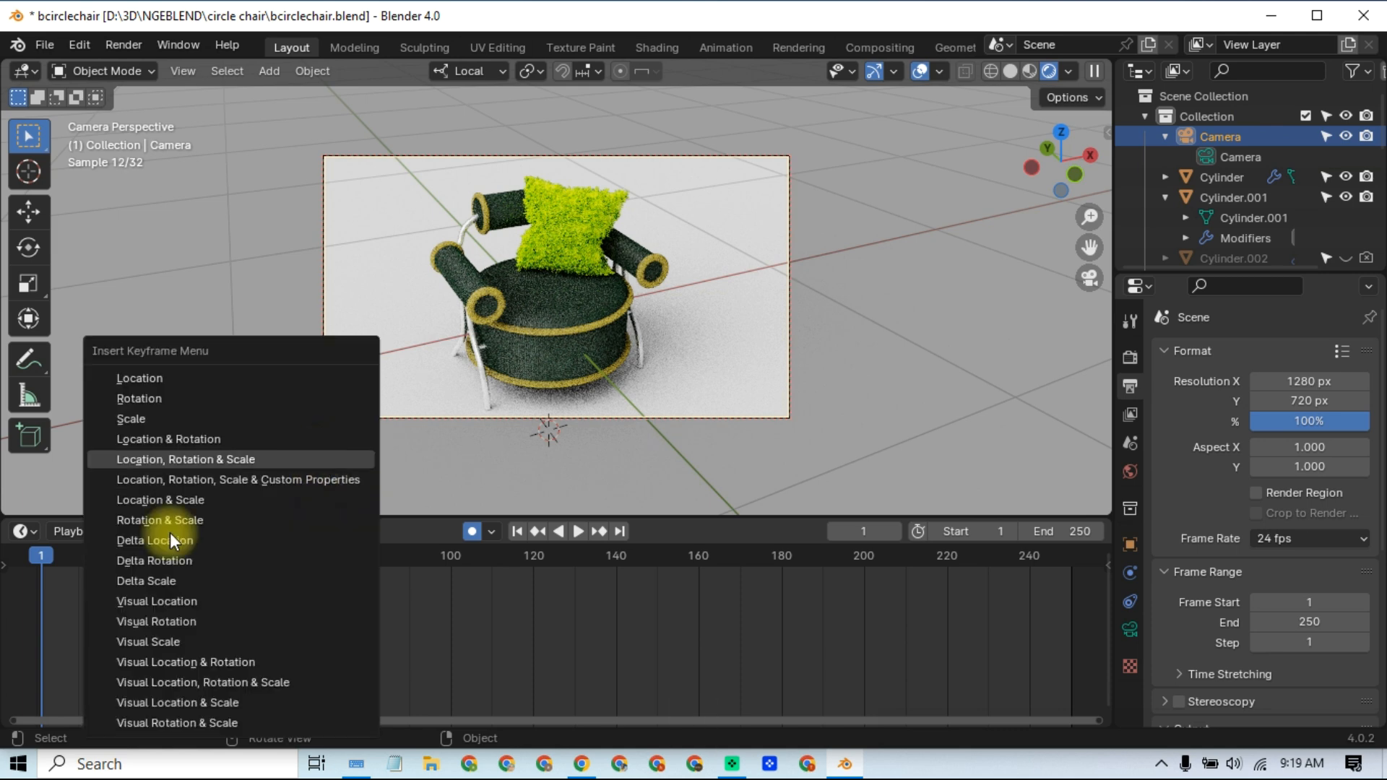
click(193, 461)
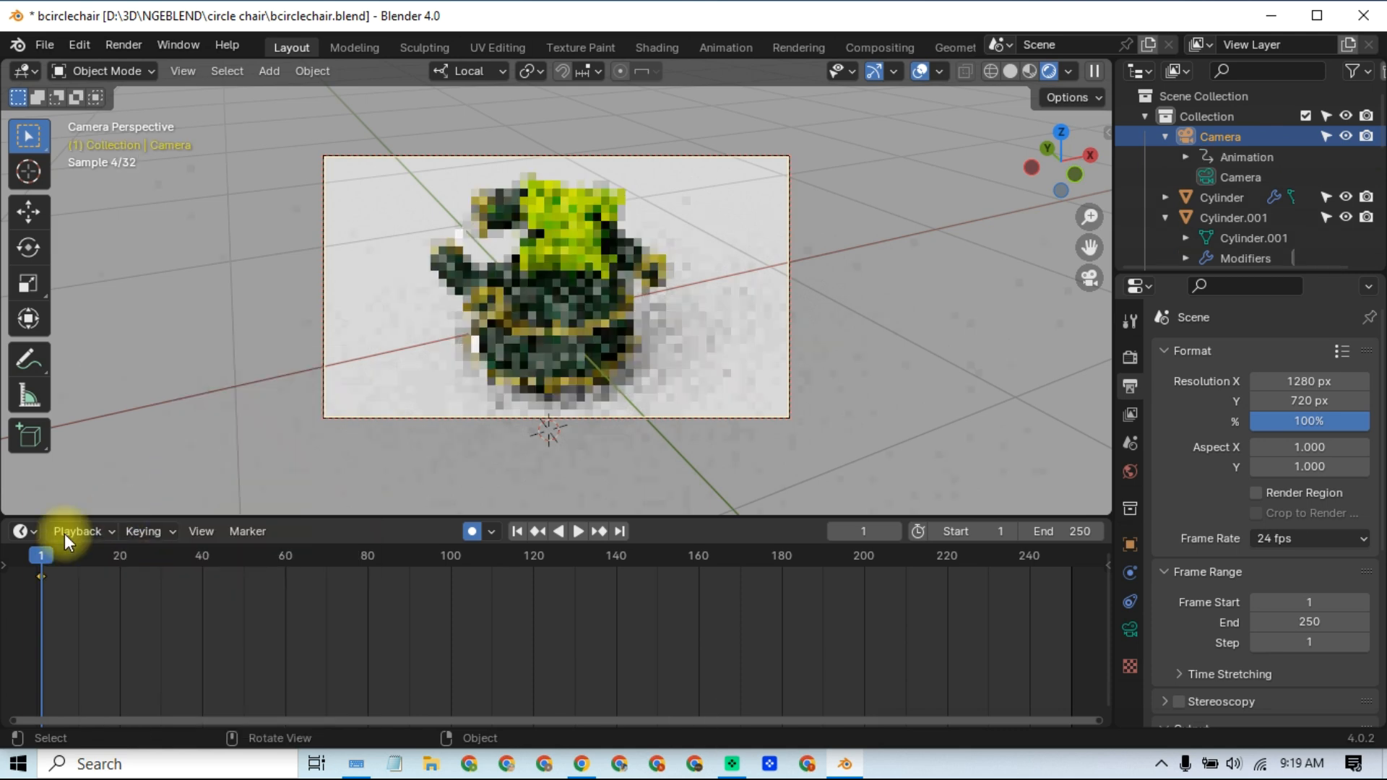
Step: In solid shading, orbit the camera around the chair at frame 2 and further around at frame 3 to auto-key each view
scroll(289, 700, up, 2)
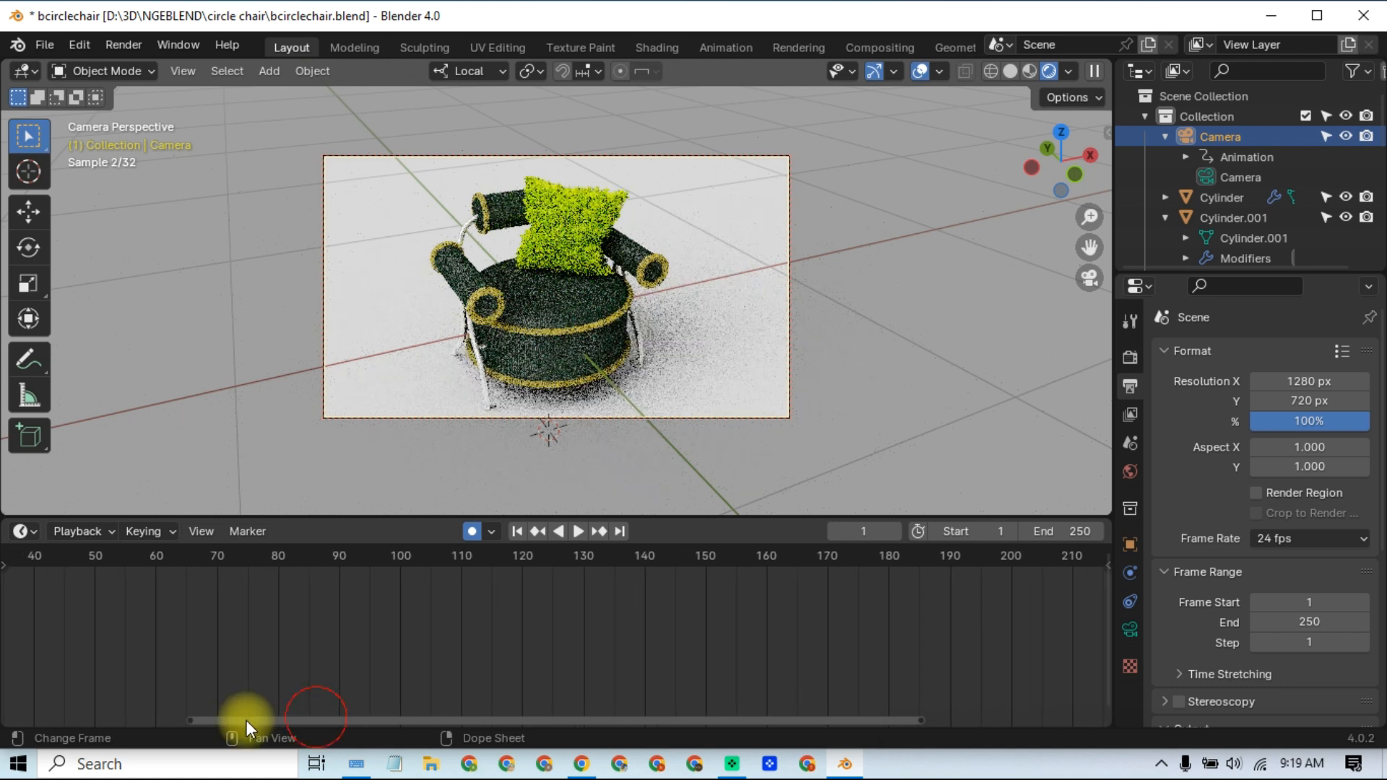
drag(245, 719, 76, 731)
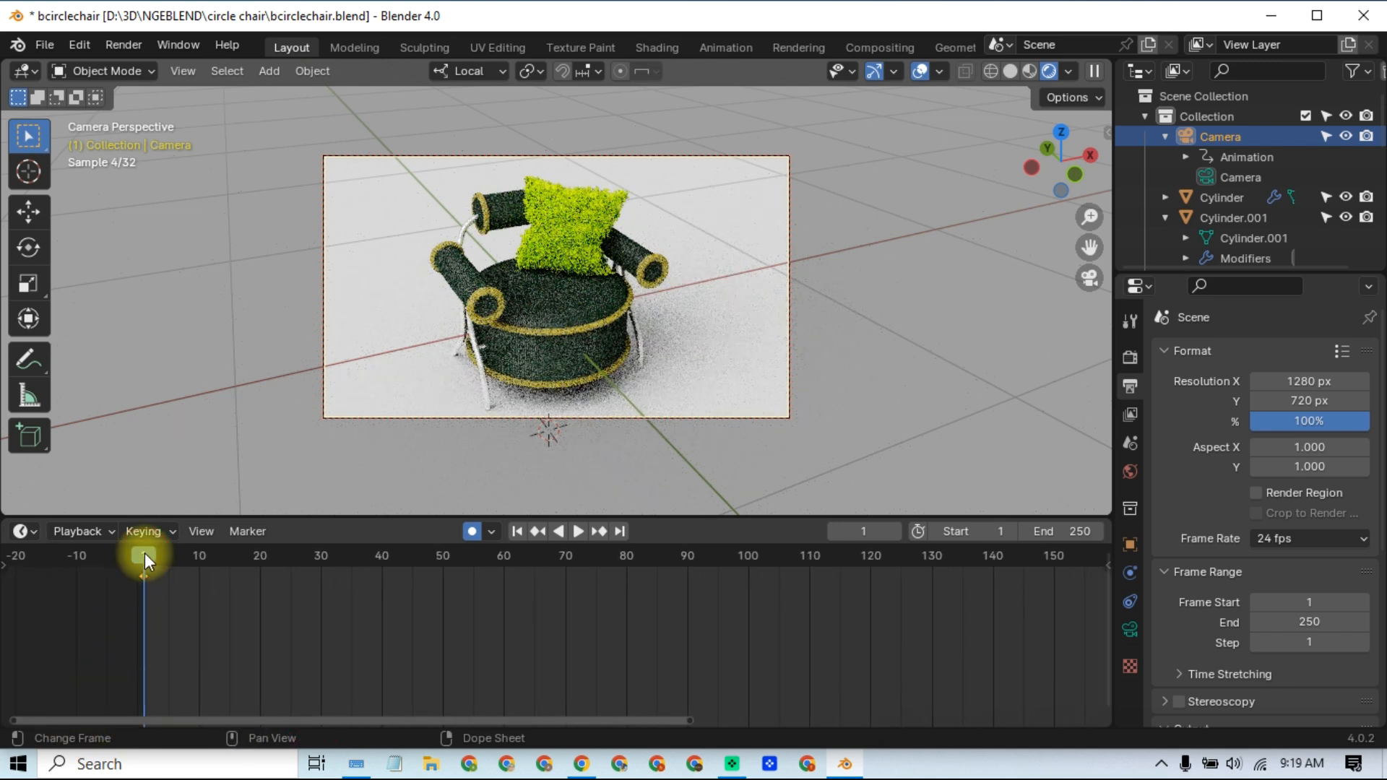
key(space)
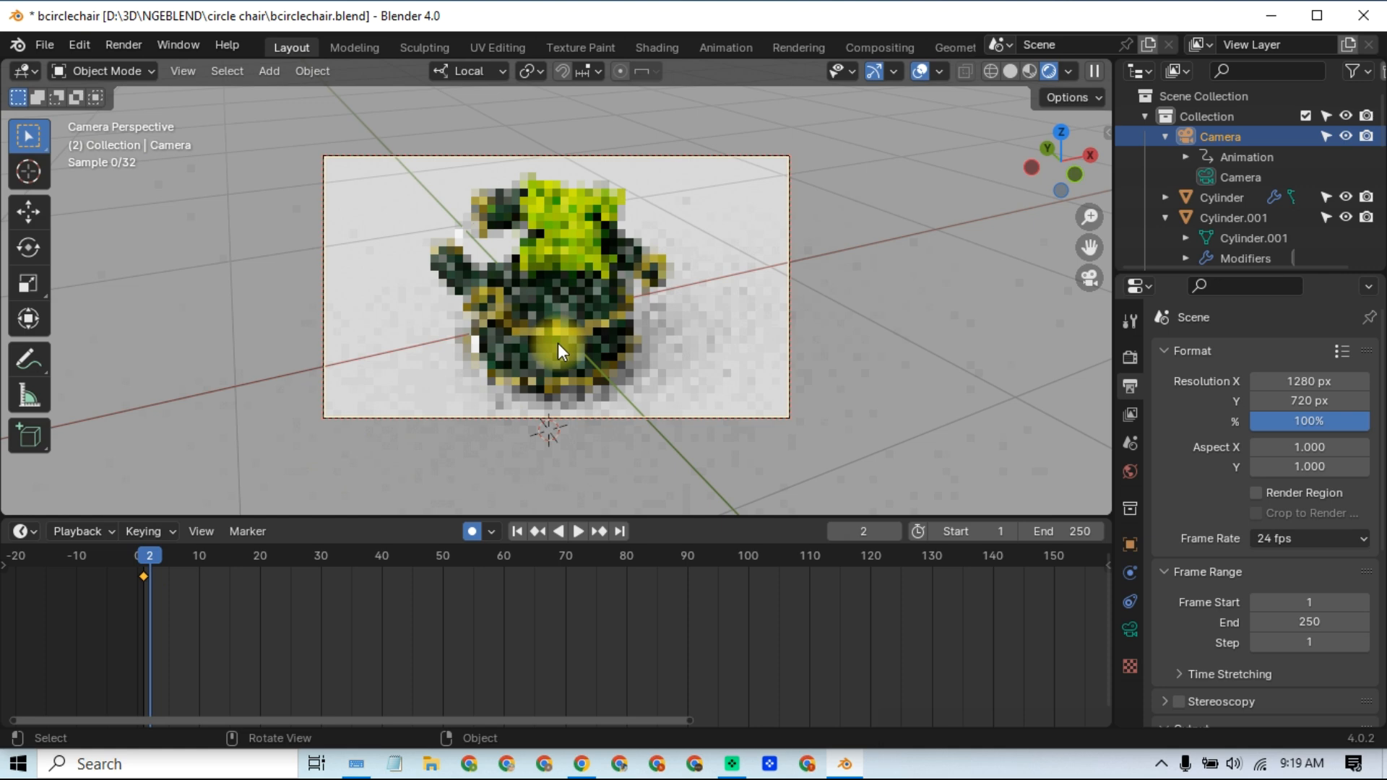
key(space)
click(1010, 71)
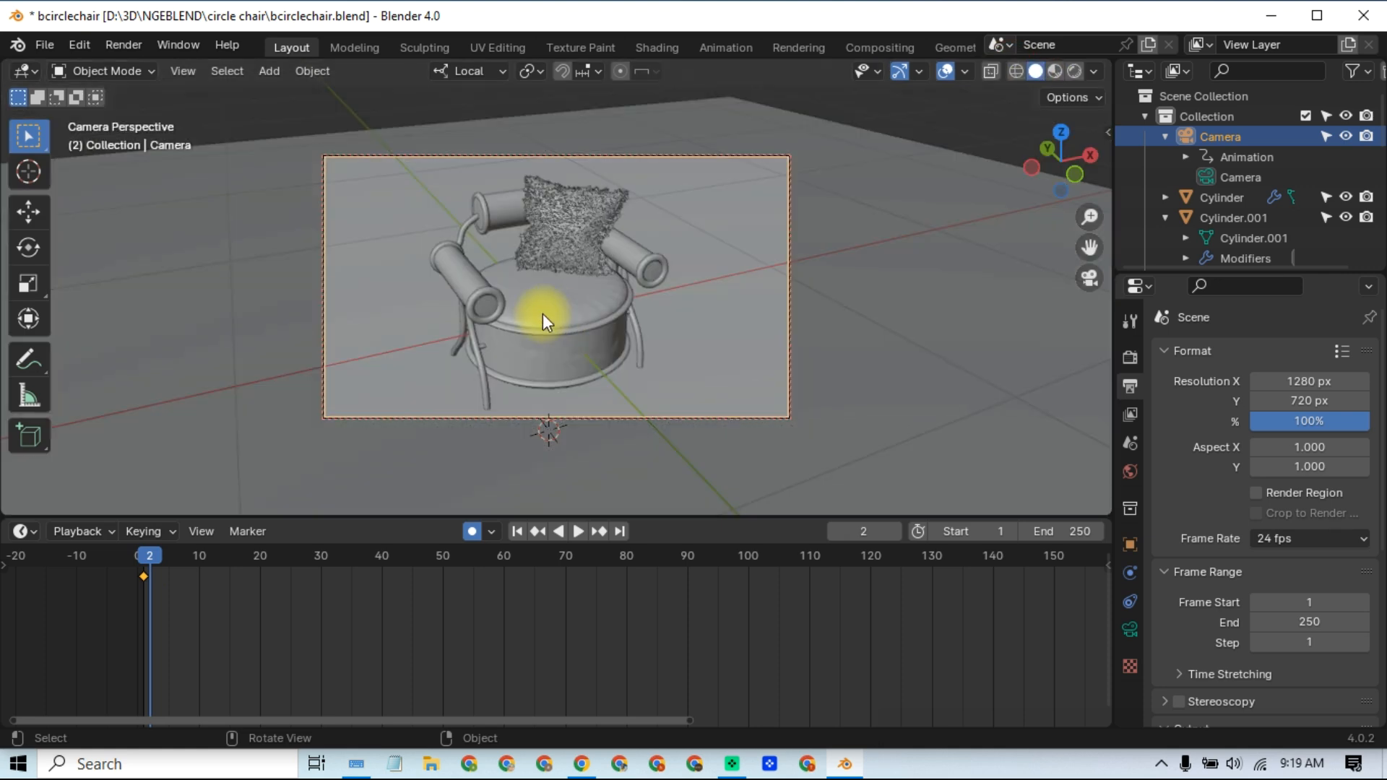
mouse_move(543, 308)
middle_down()
mouse_move(582, 294)
mouse_move(592, 305)
mouse_move(471, 341)
mouse_move(383, 334)
mouse_move(588, 329)
mouse_move(358, 299)
mouse_move(267, 442)
middle_up()
drag(154, 557, 157, 559)
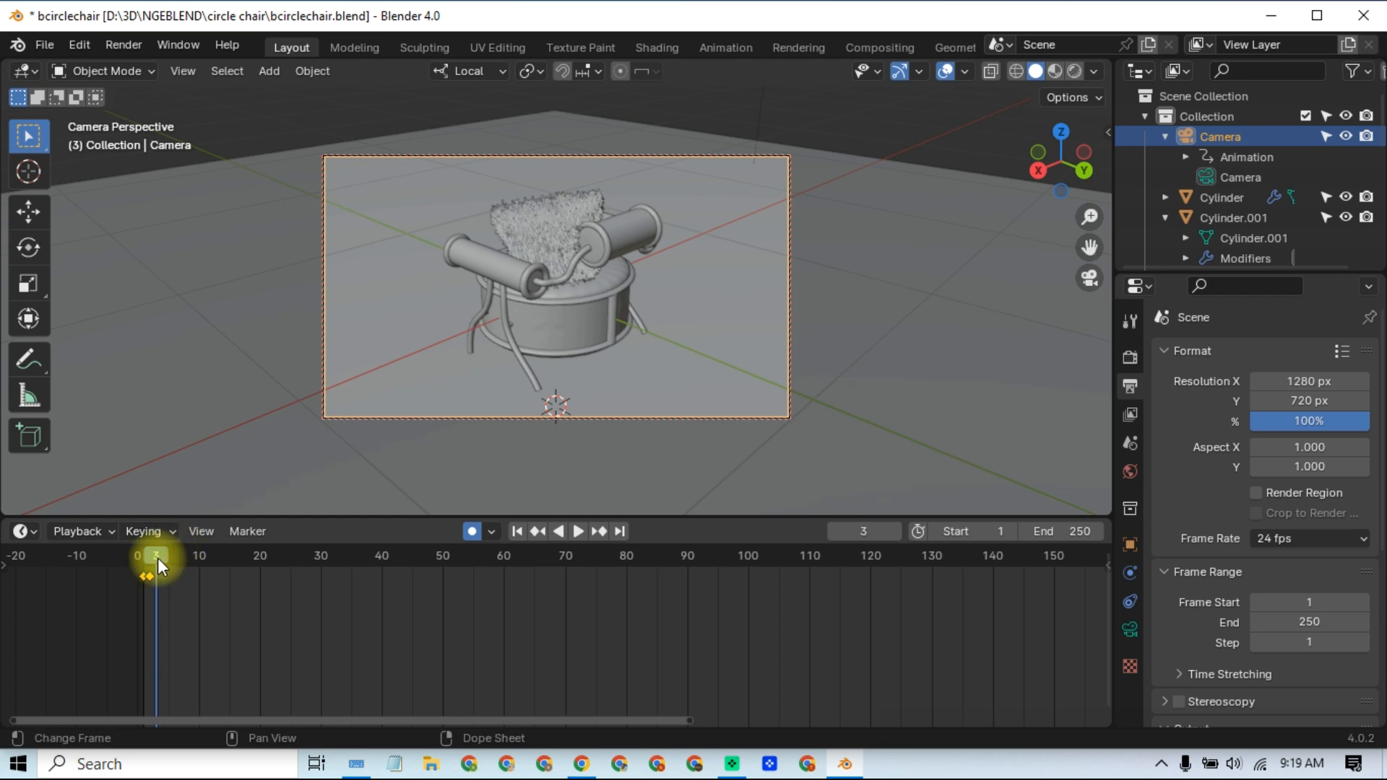
middle_drag(582, 337, 616, 341)
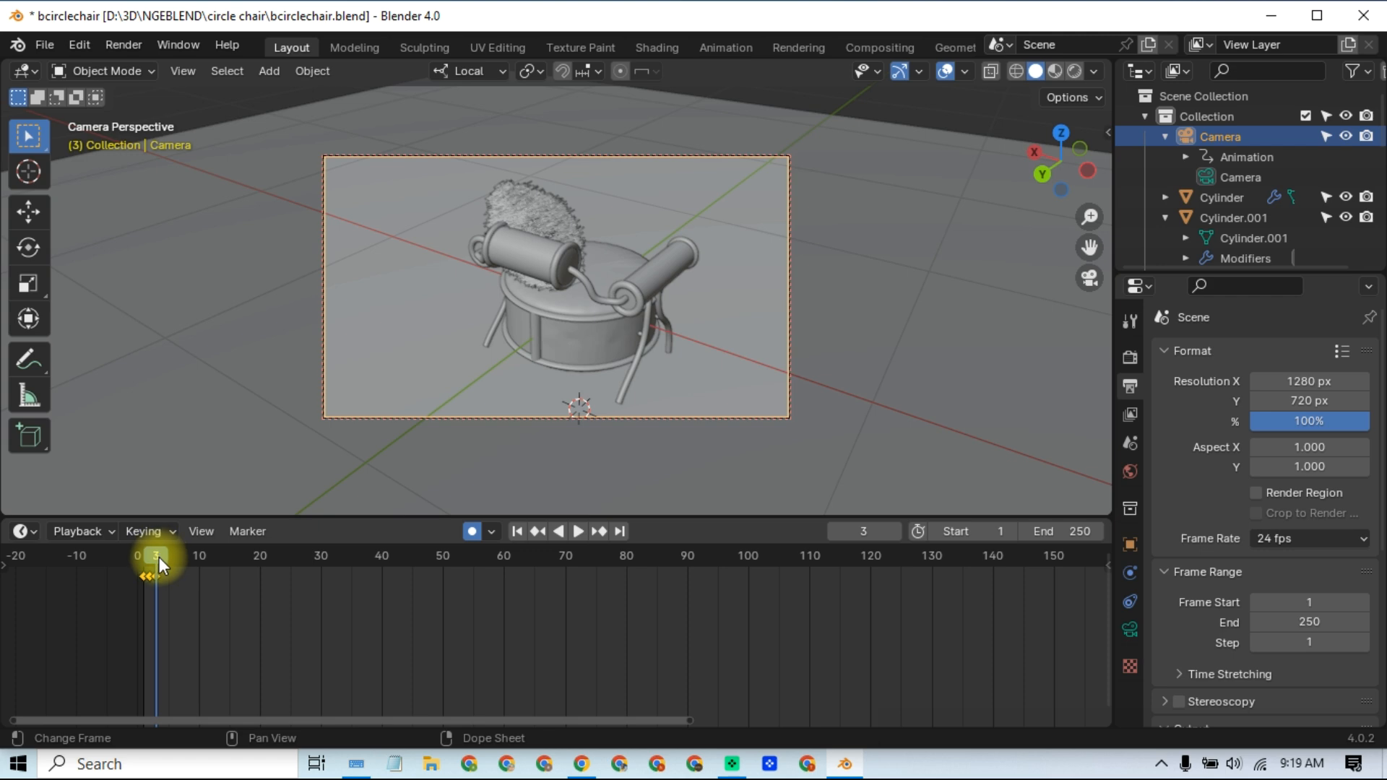
Step: Orbit the camera to another side of the chair at frame 4 to auto-key the view, and save the file
drag(159, 556, 163, 558)
middle_drag(666, 367, 614, 348)
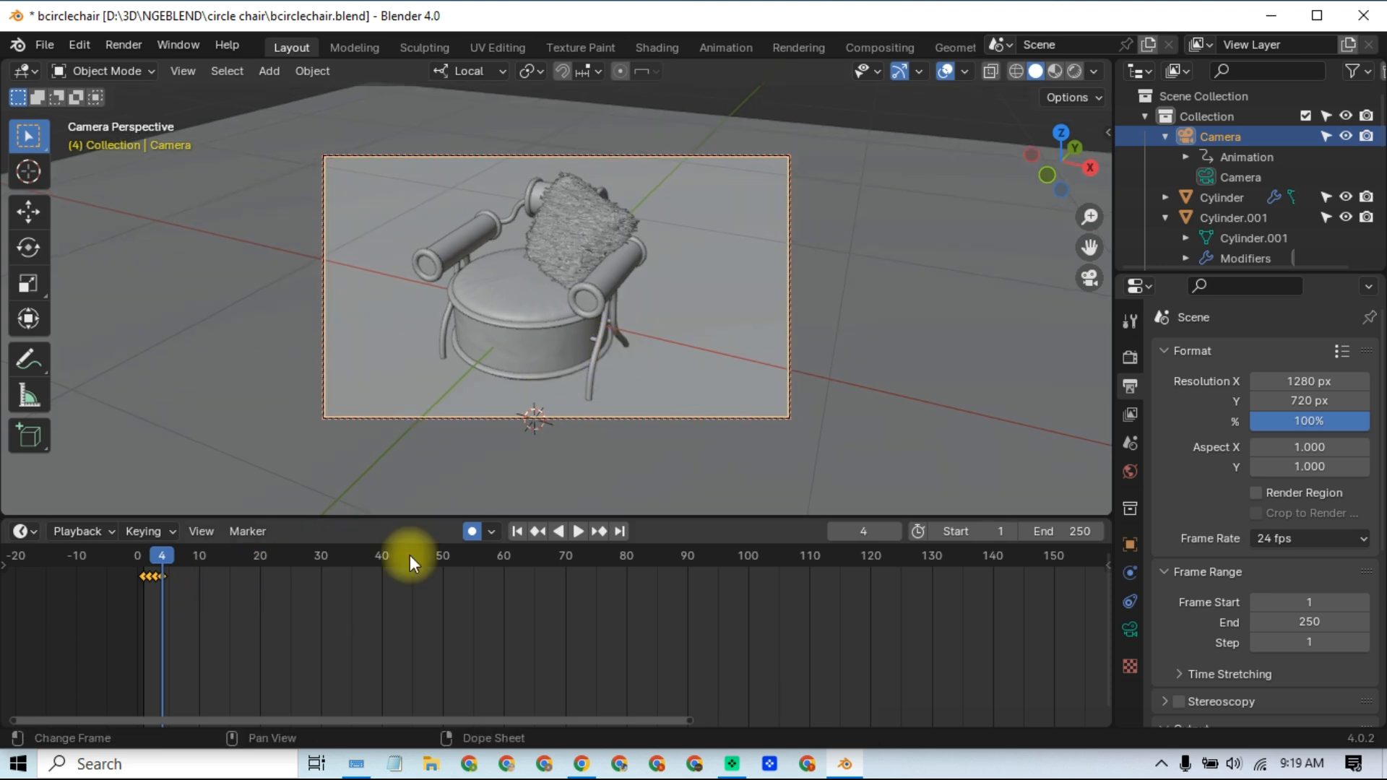
click(44, 44)
click(171, 176)
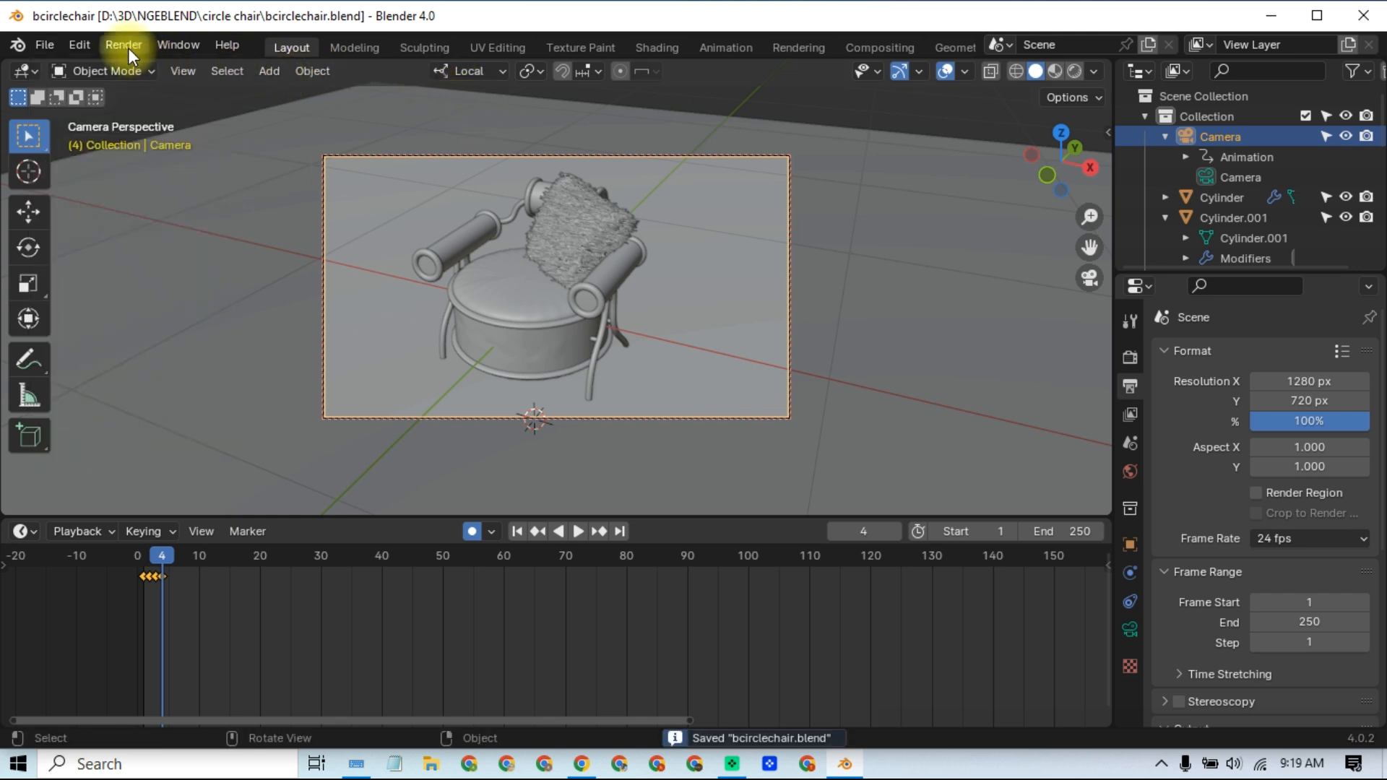
Step: Preview the camera view in rendered shading, select the ground plane, and disable auto keying
click(1075, 71)
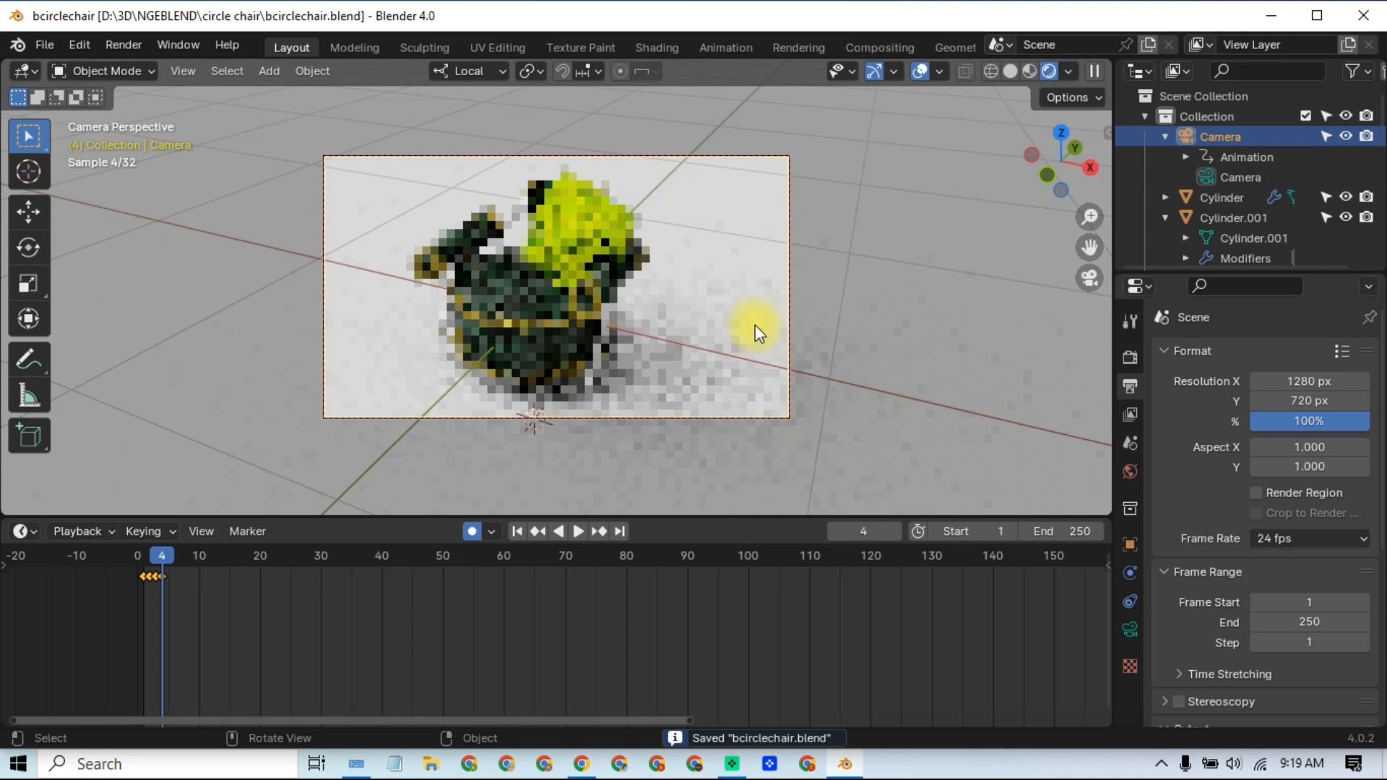
click(756, 324)
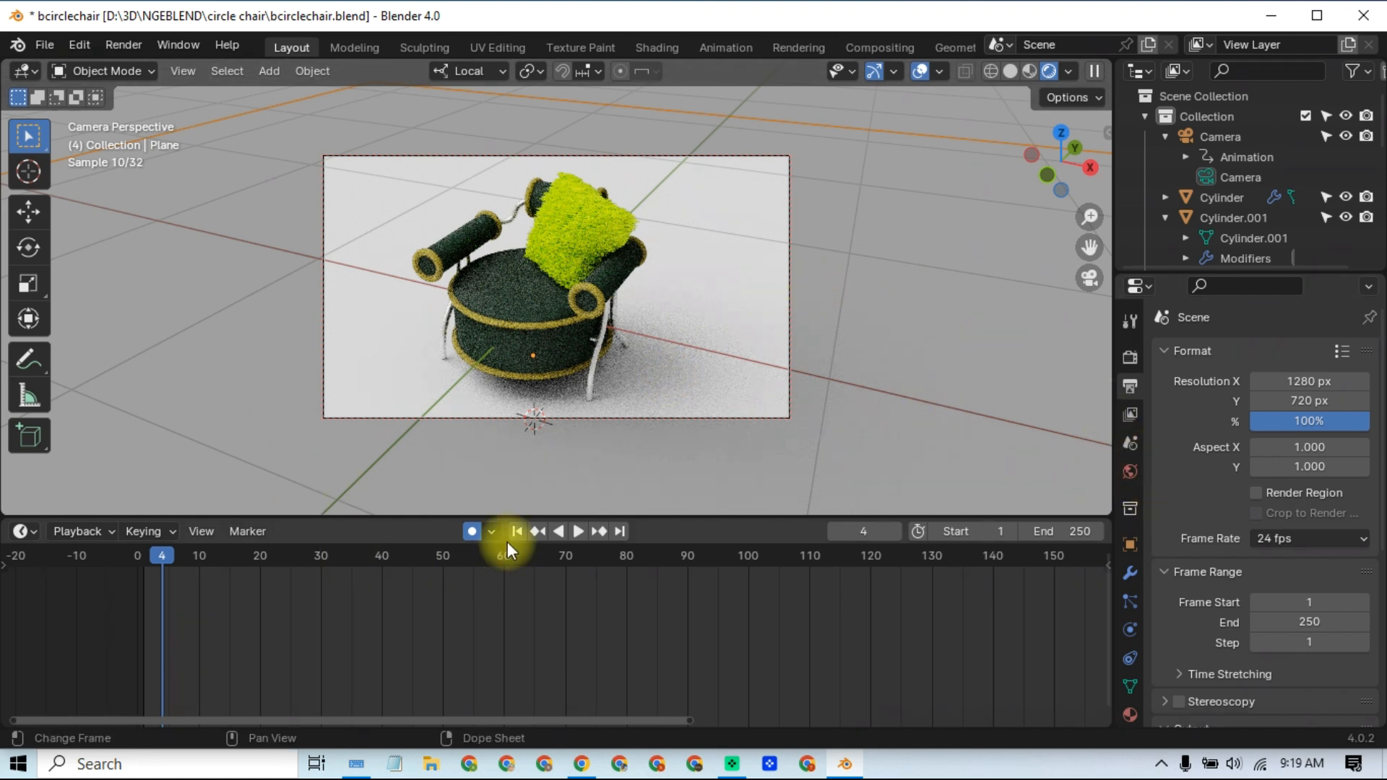
click(473, 532)
Step: Examine the point light's settings from a solid-shaded top view, and inspect the world background settings in camera view
key(KP_7)
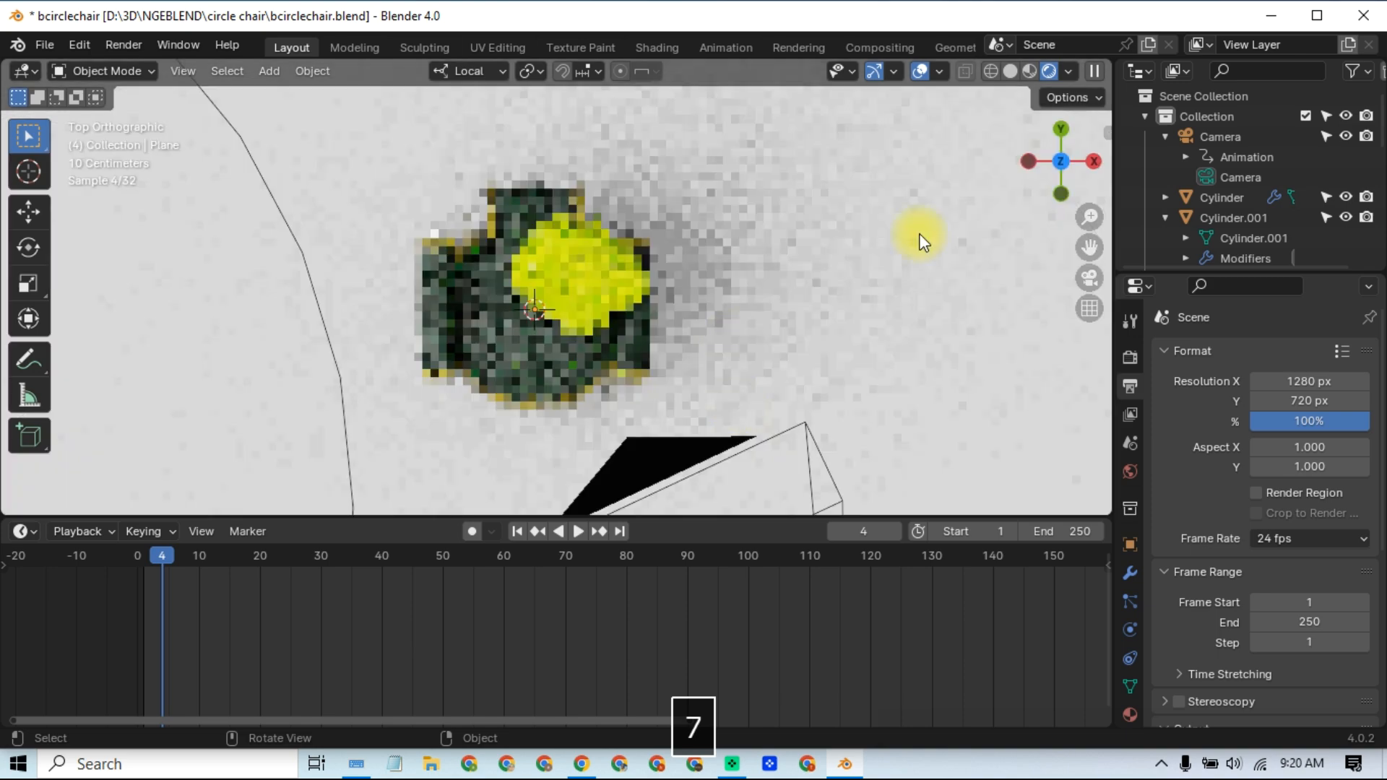
click(1007, 75)
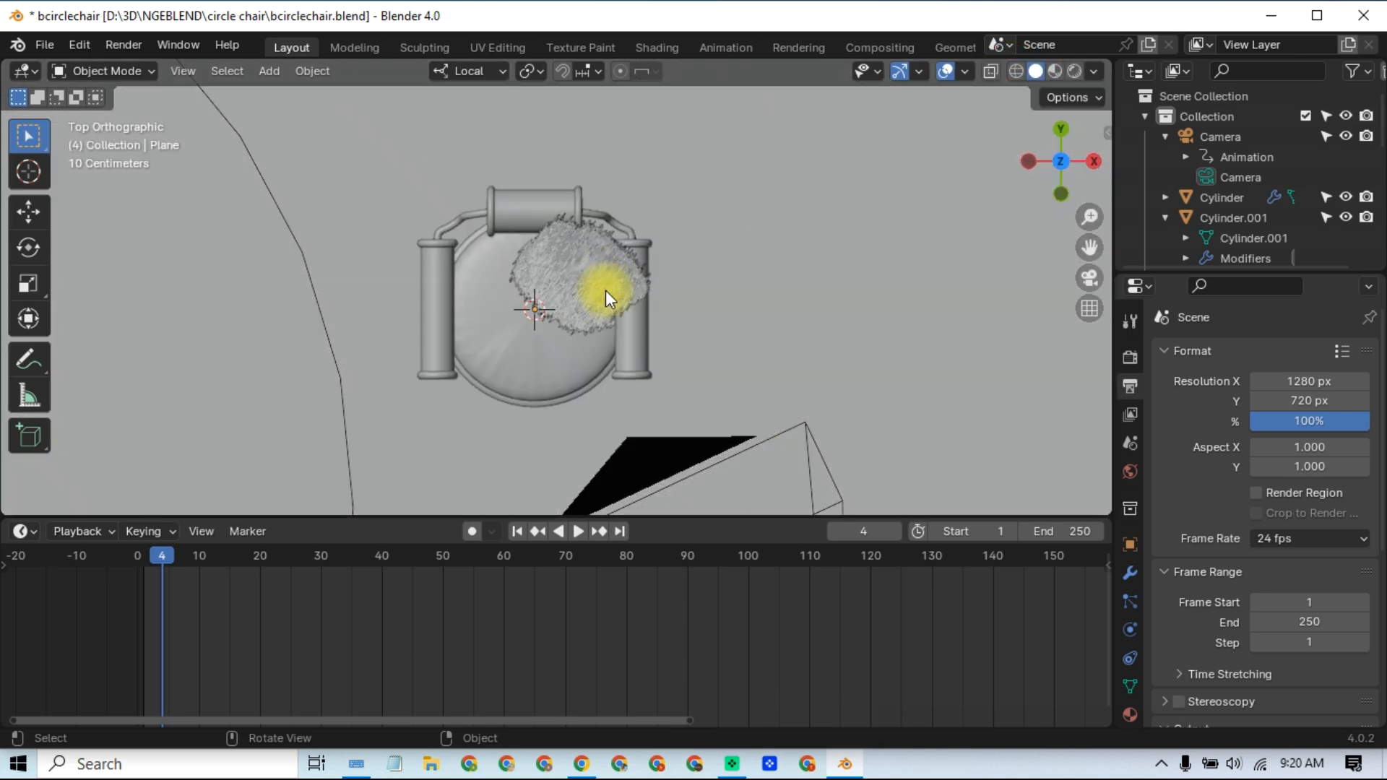
scroll(609, 295, down, 4)
scroll(552, 311, down, 2)
click(266, 359)
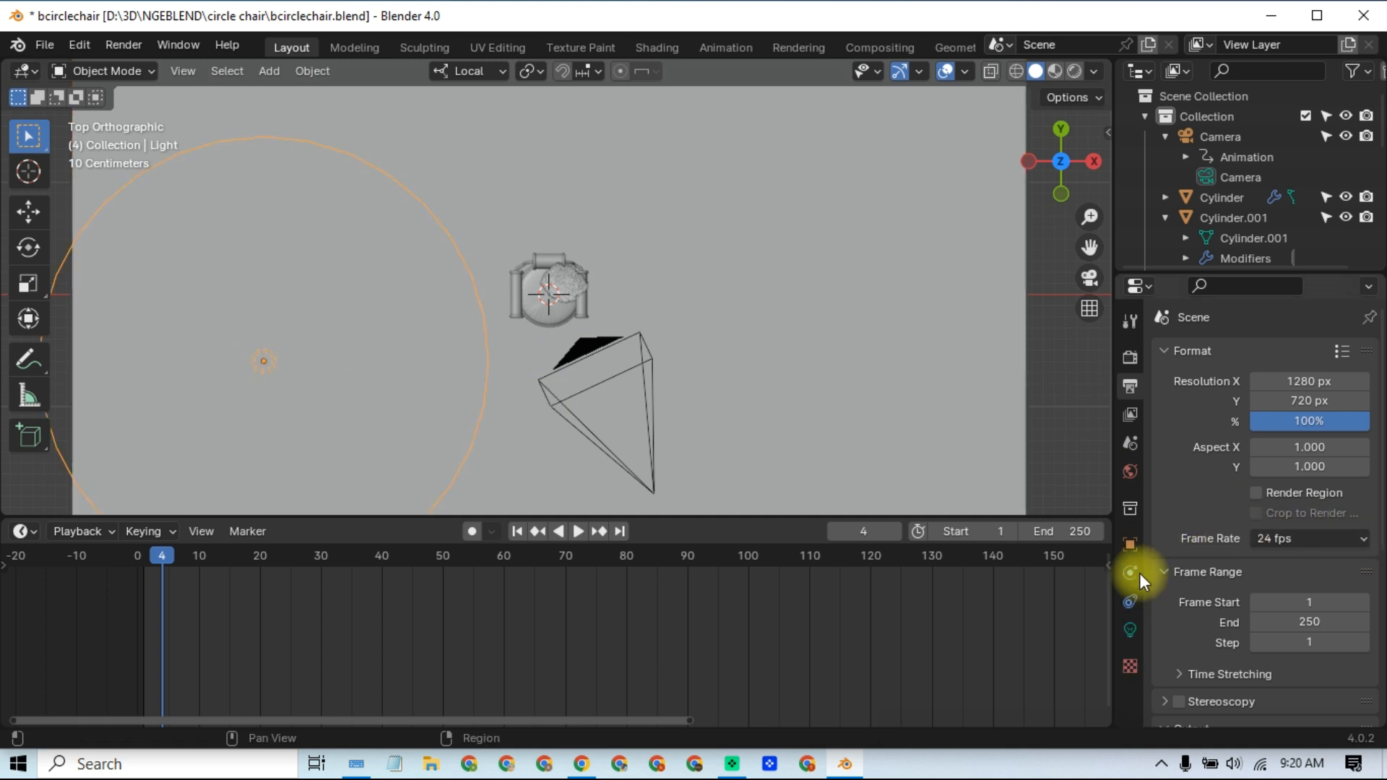
click(1131, 632)
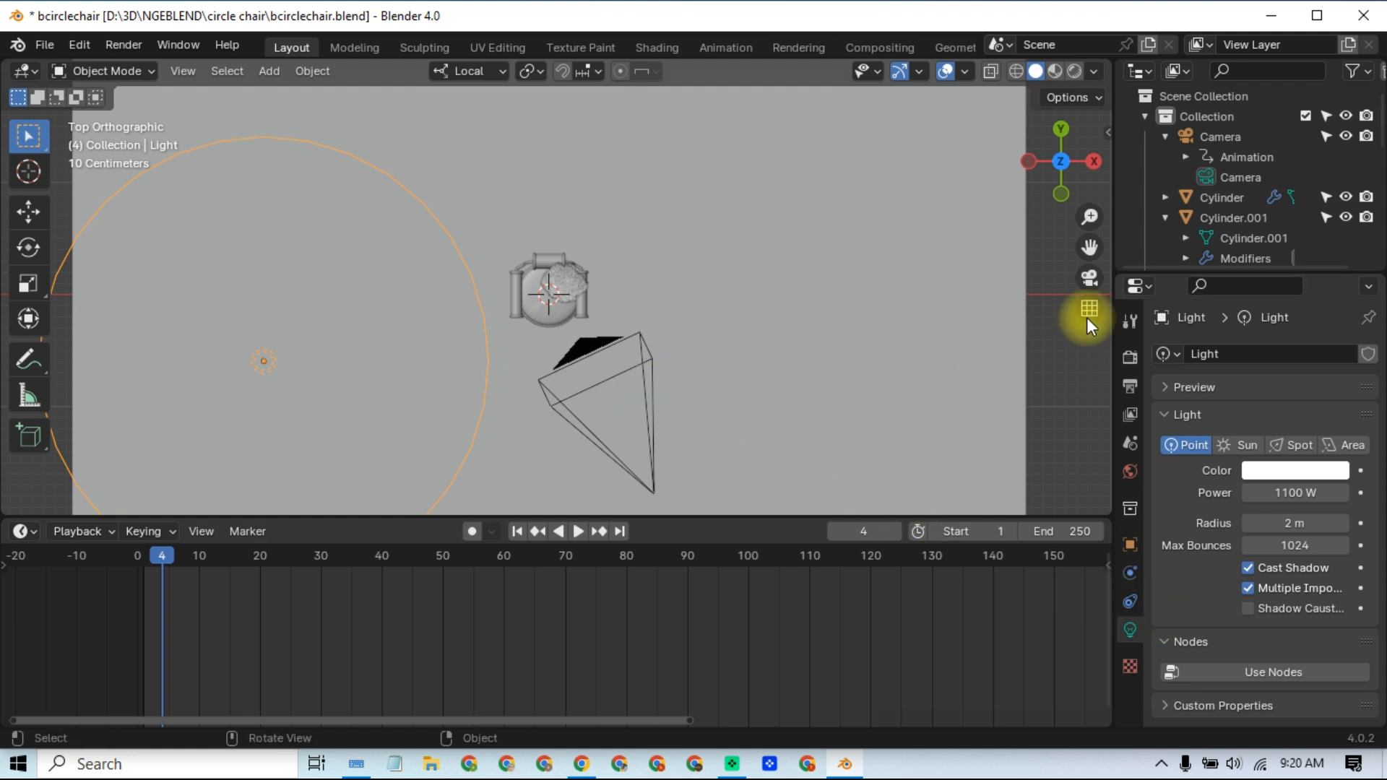
click(1089, 277)
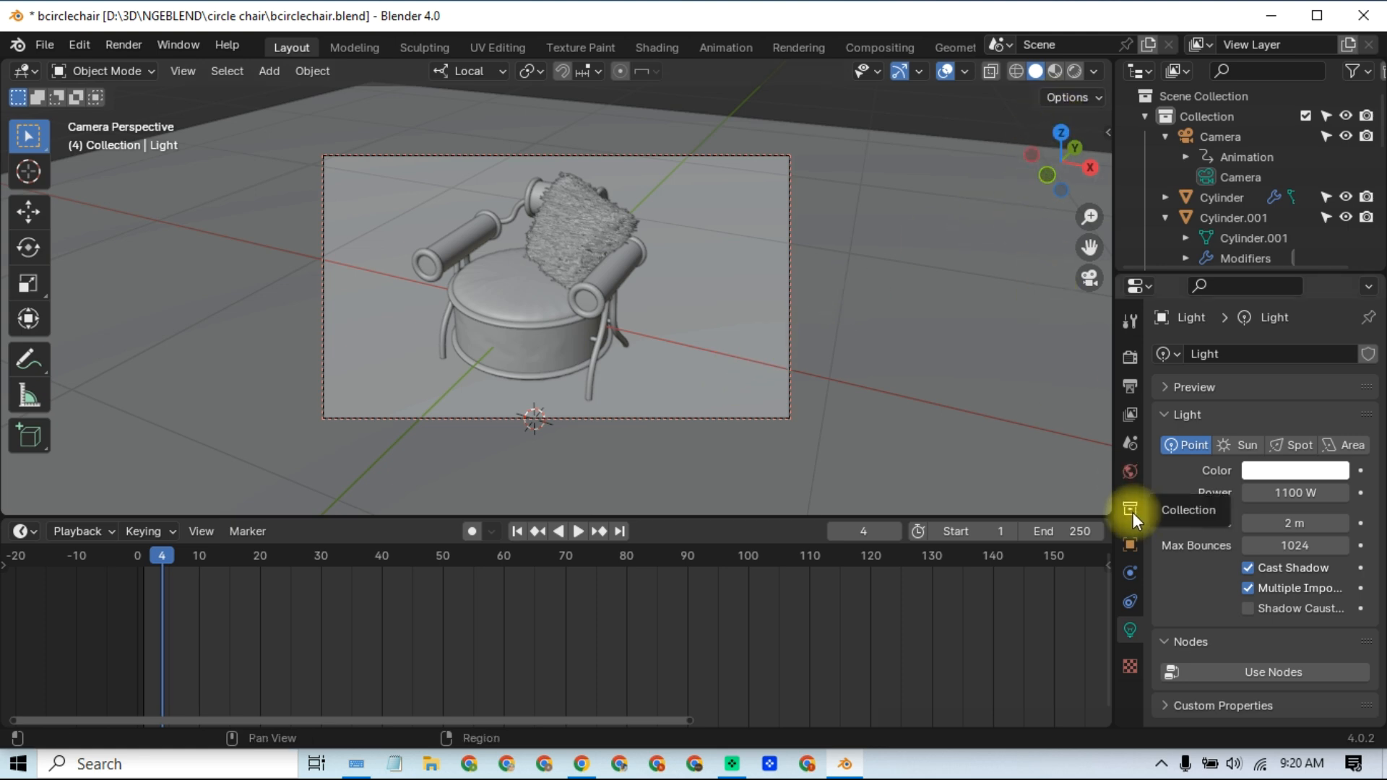
click(1130, 469)
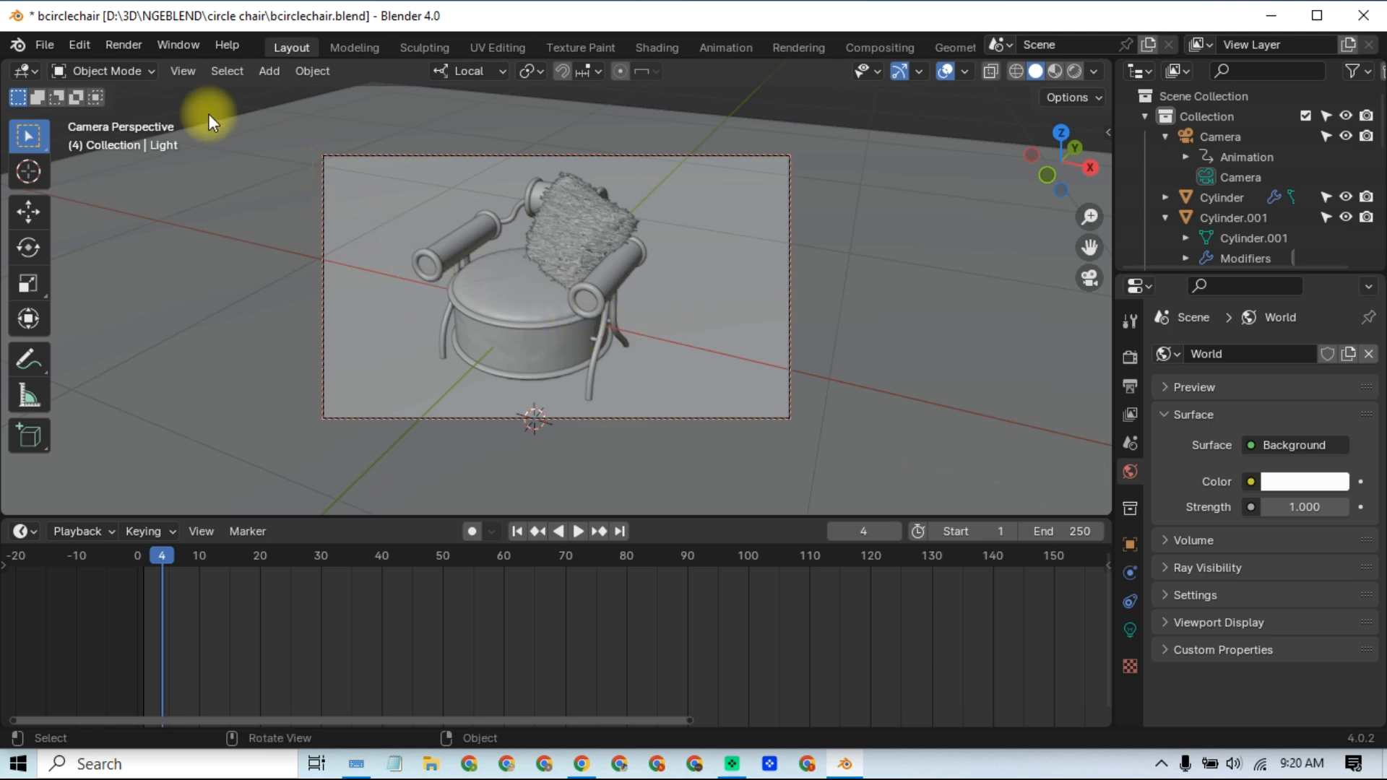
Step: Render the frame 4 image to check the chair's lighting, and close the render window
click(123, 45)
click(126, 68)
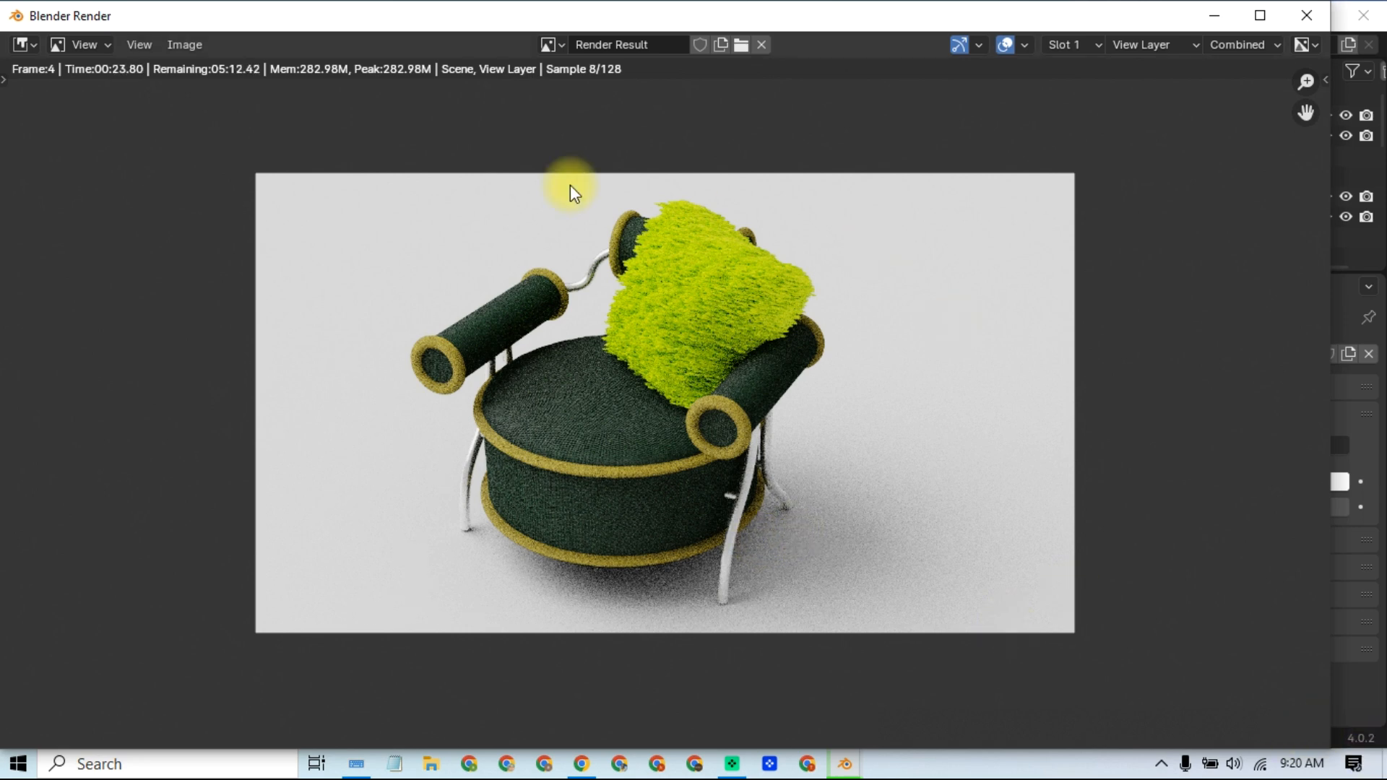
click(1323, 26)
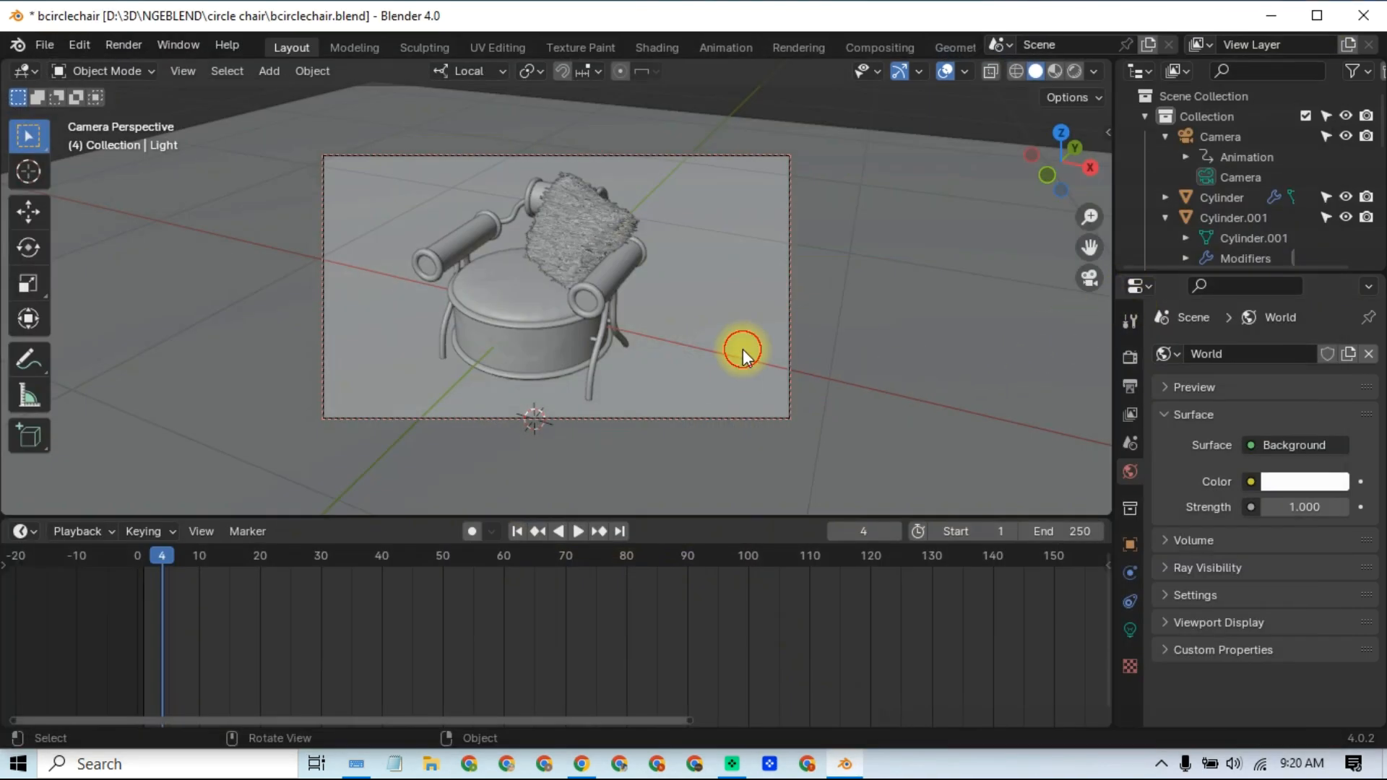
Step: Add a new Principled BSDF material to the ground plane
click(743, 349)
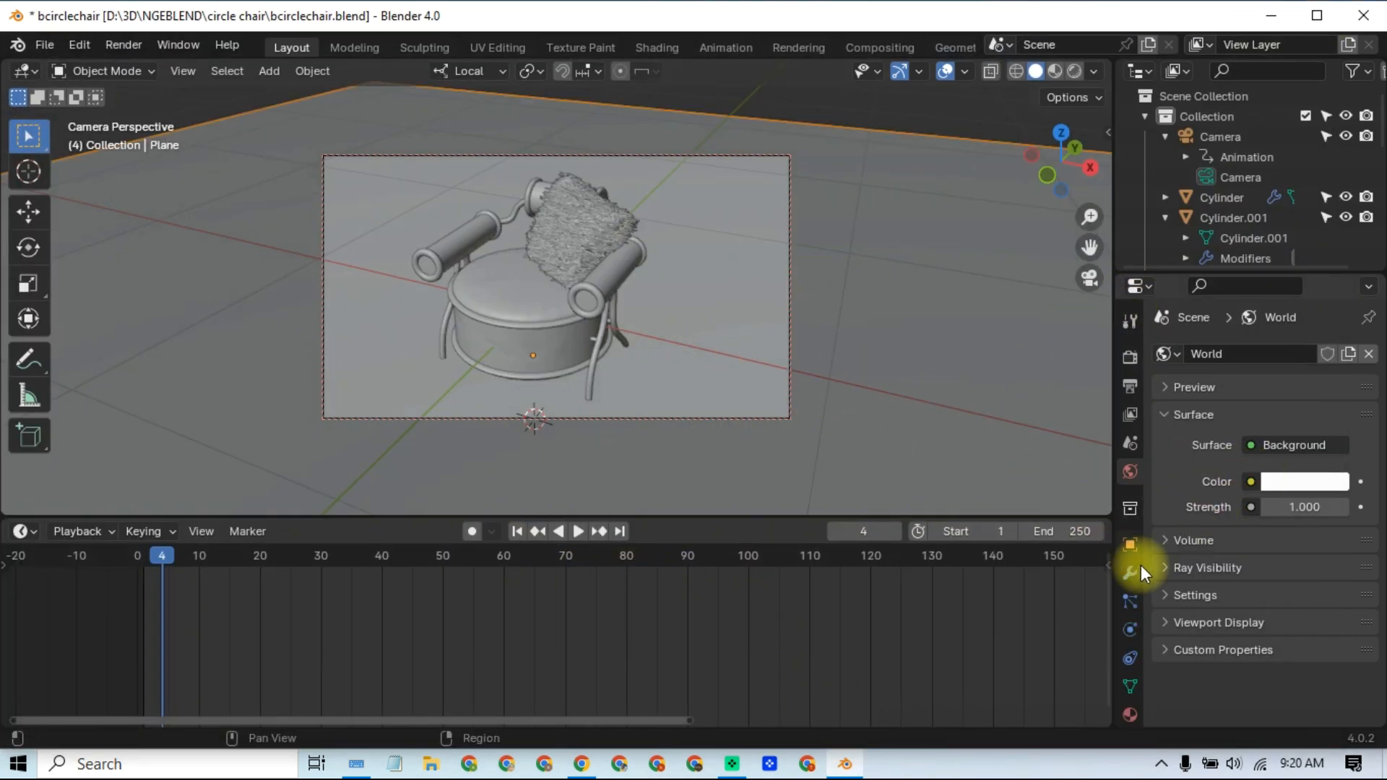
scroll(1134, 636, down, 2)
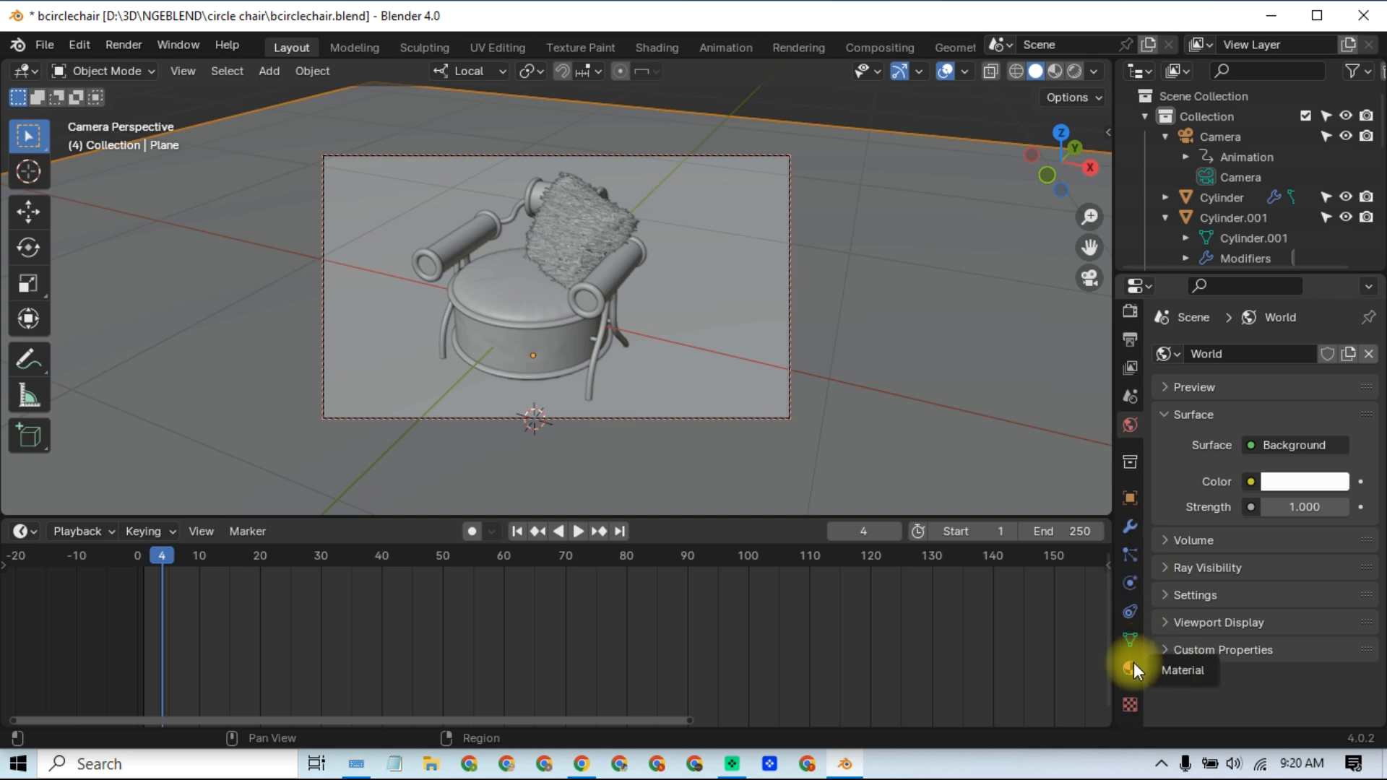
click(1134, 661)
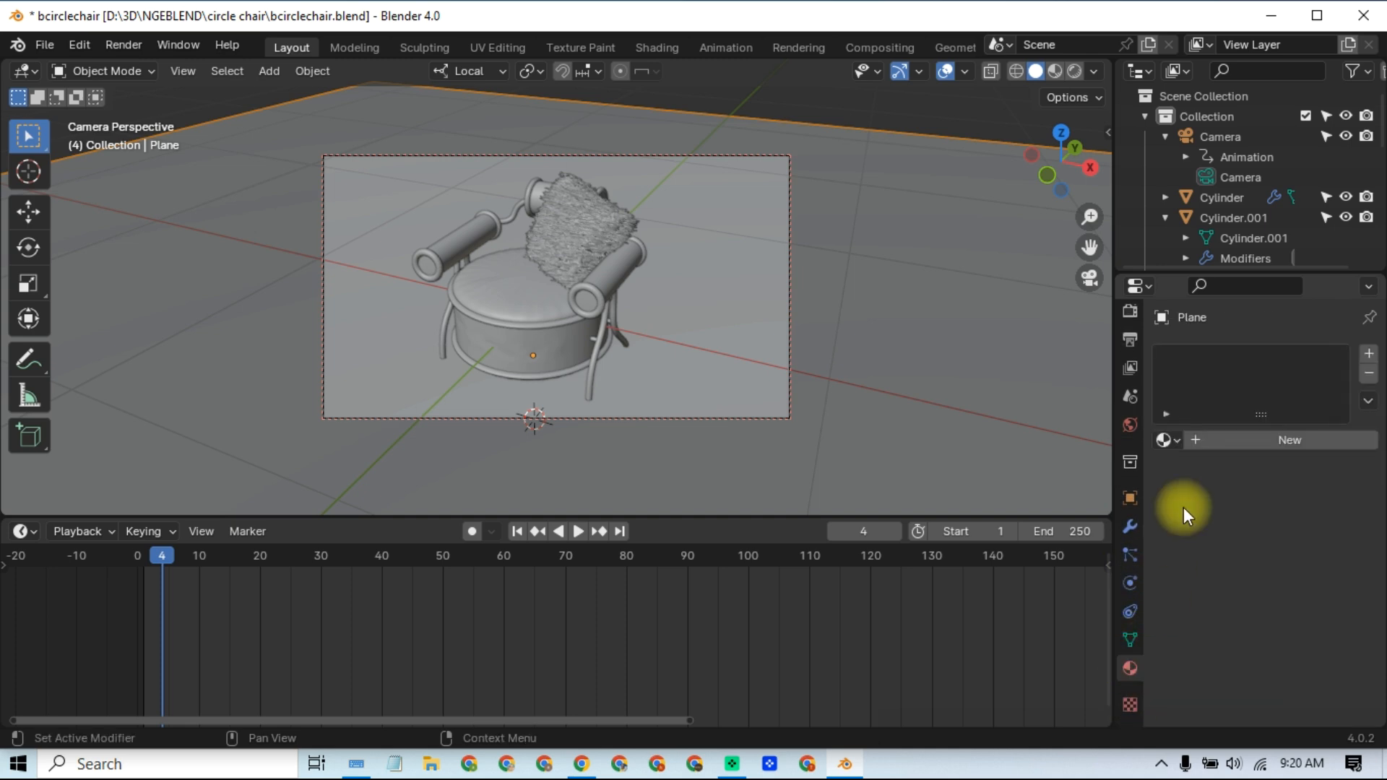
click(1225, 438)
scroll(1201, 576, down, 4)
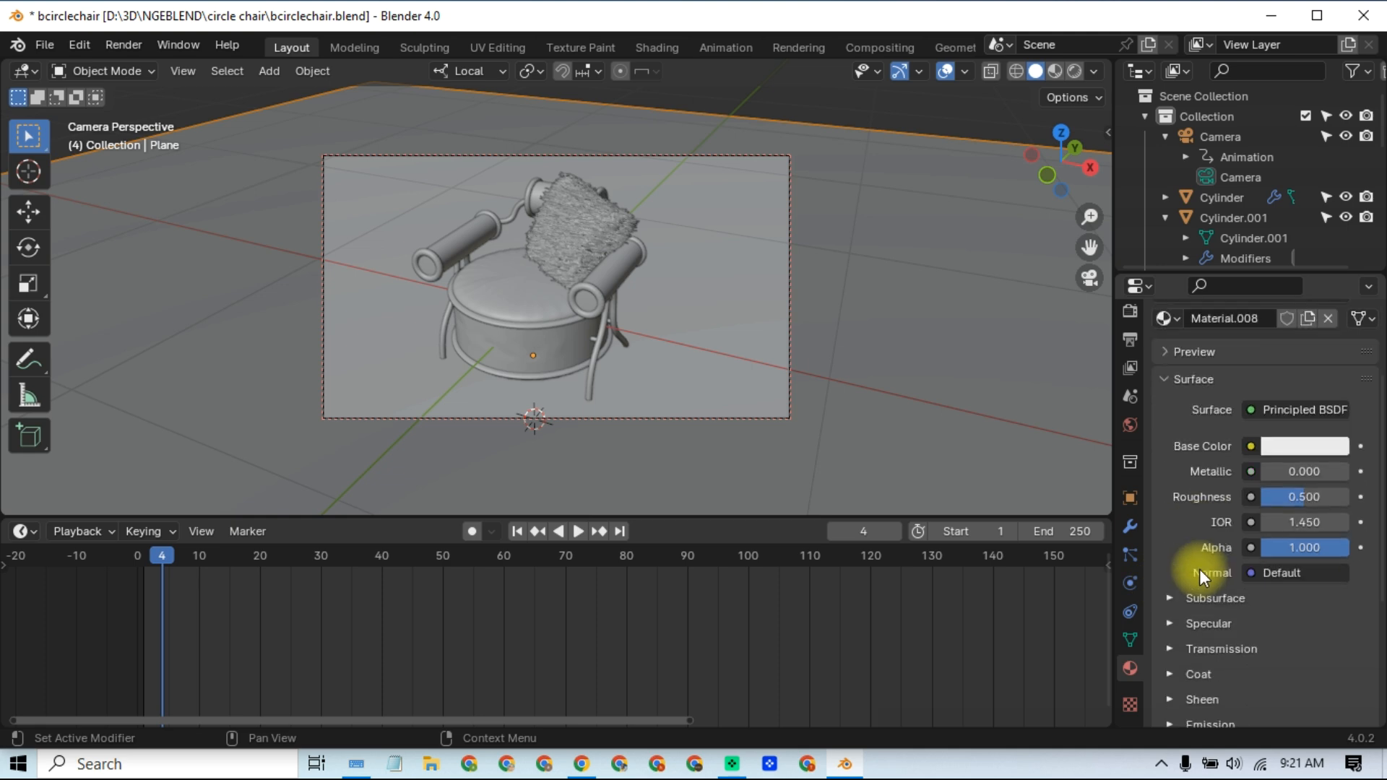
scroll(1199, 574, down, 3)
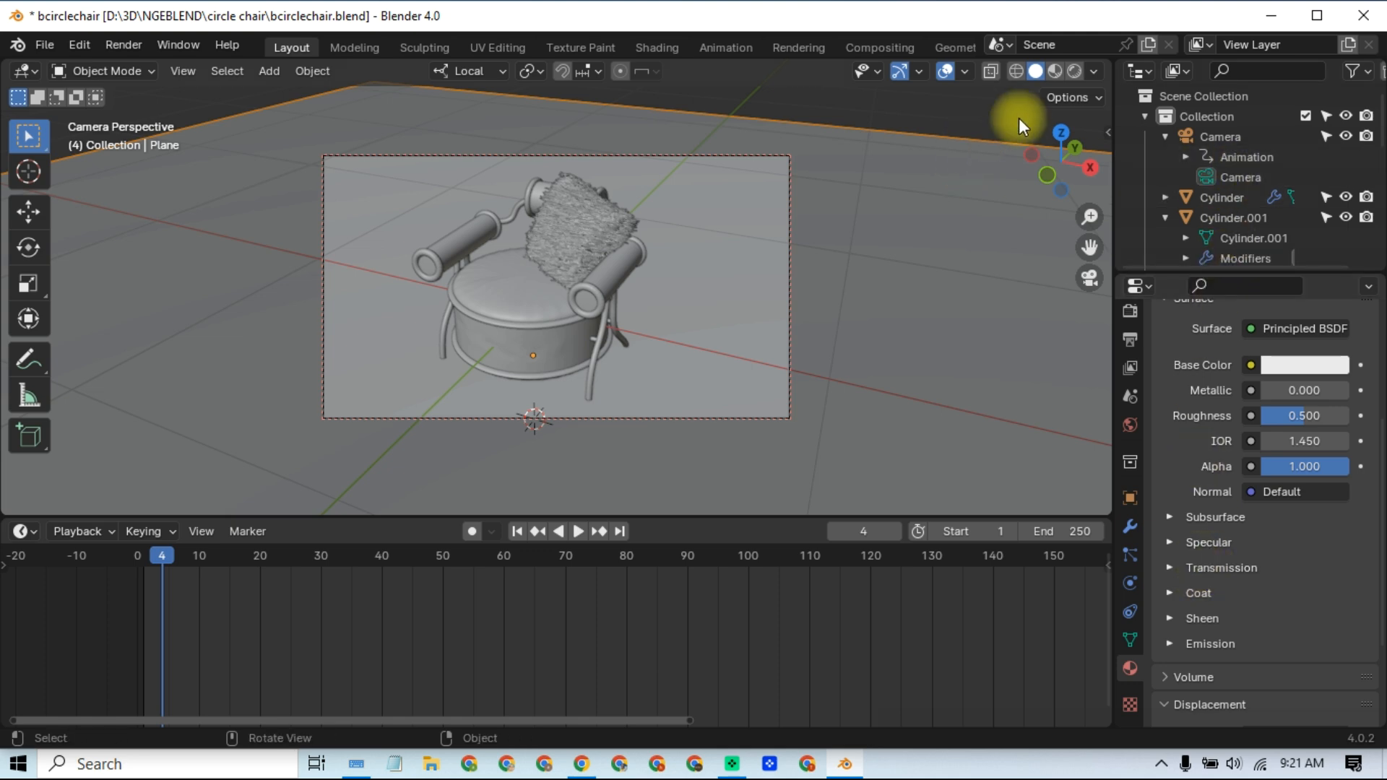
Step: In rendered shading, brighten the ground plane material's base color to a value of about 0.888
click(1074, 71)
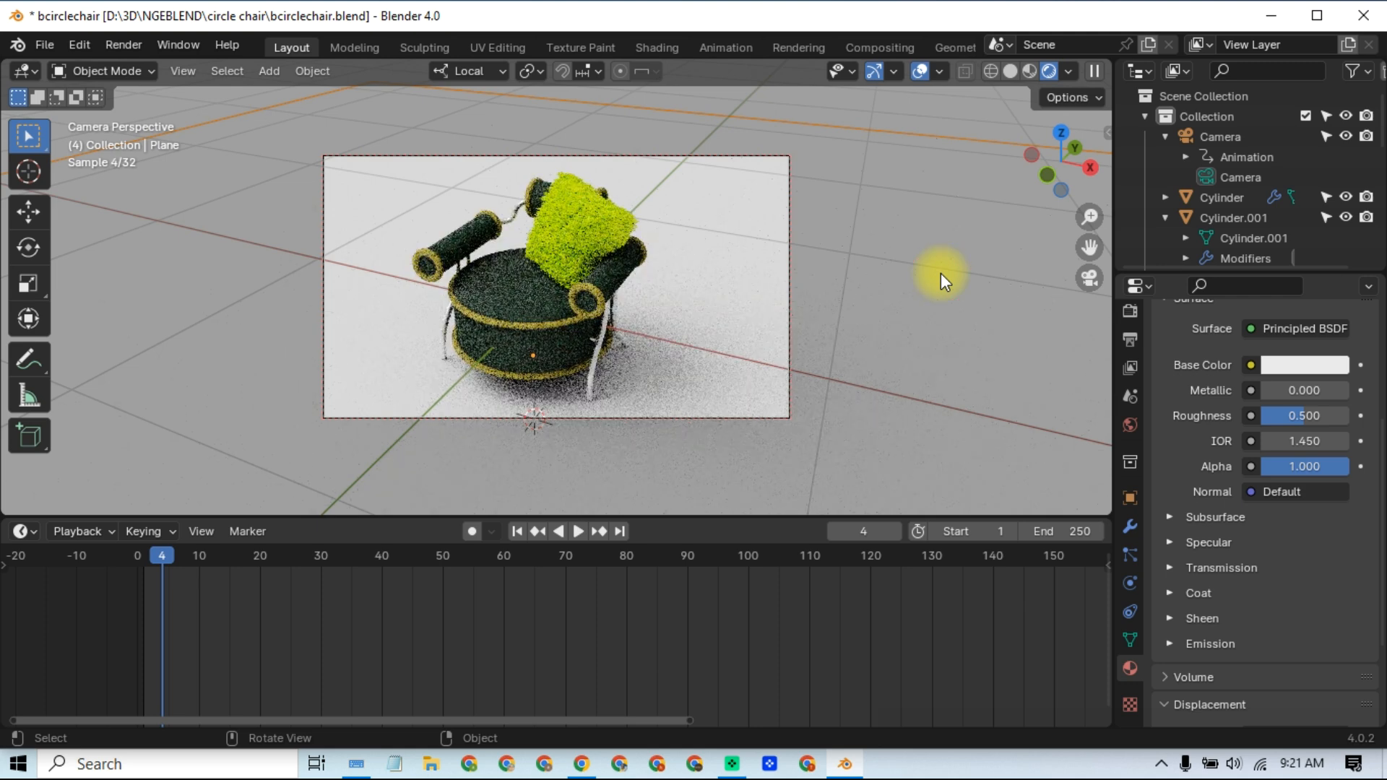
click(1320, 366)
click(1337, 400)
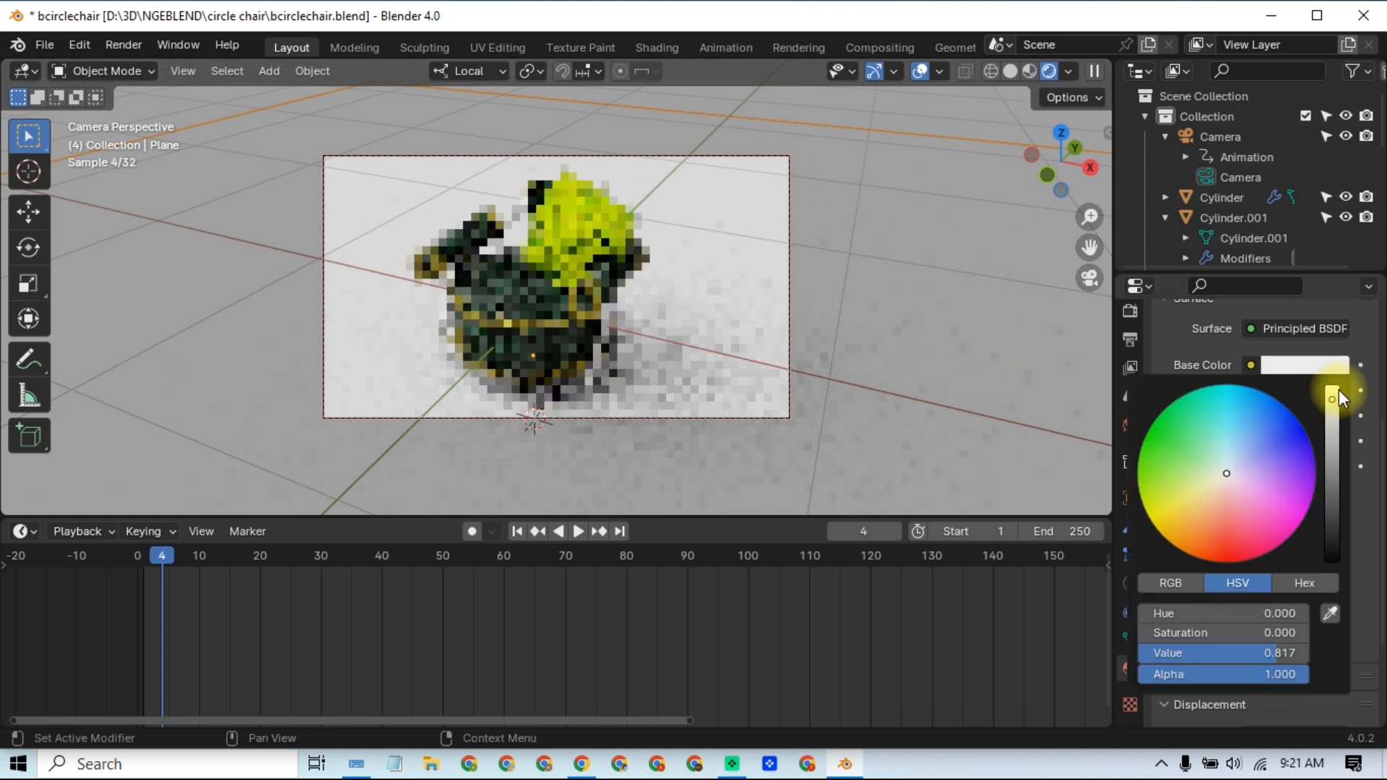
drag(1332, 396, 1333, 392)
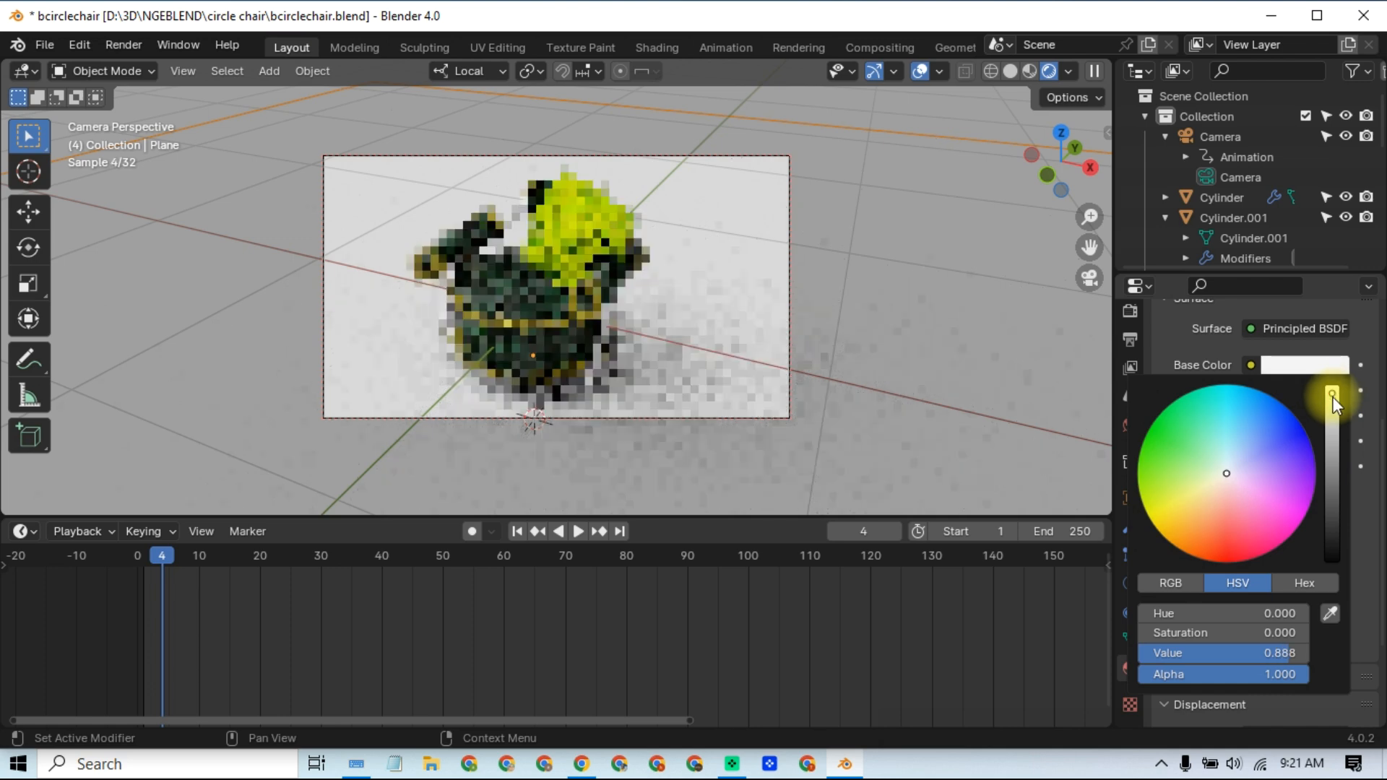
click(987, 381)
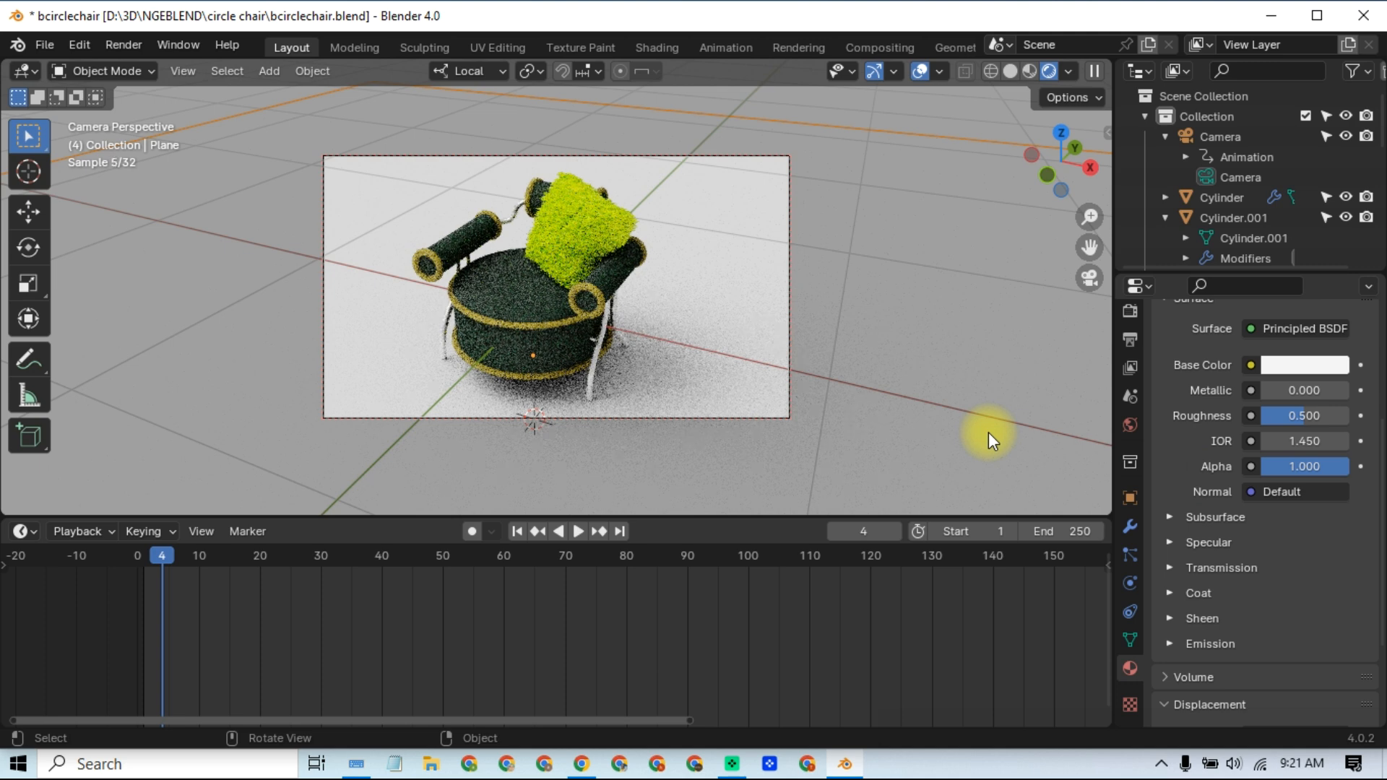
Step: Return to frame 1 and look through the scene's objects
click(516, 534)
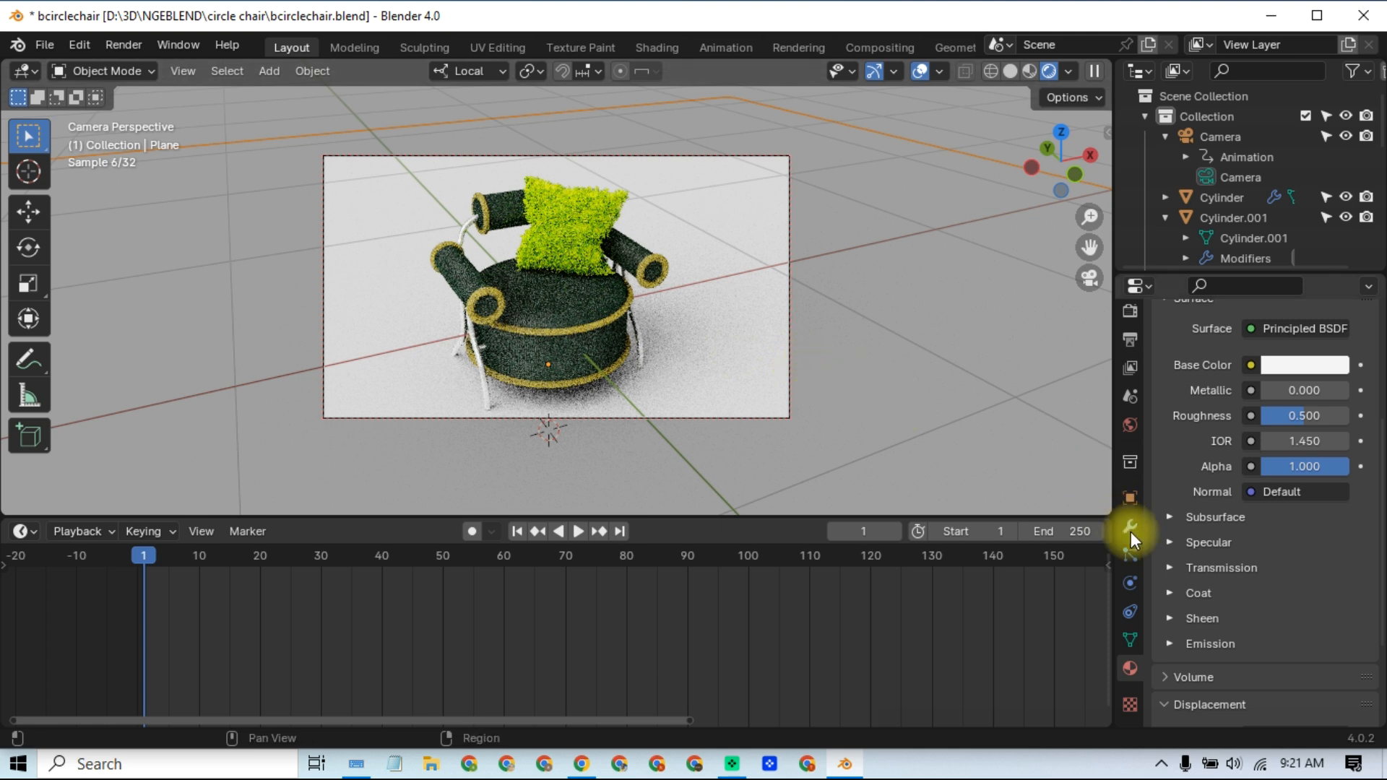
scroll(1242, 210, down, 2)
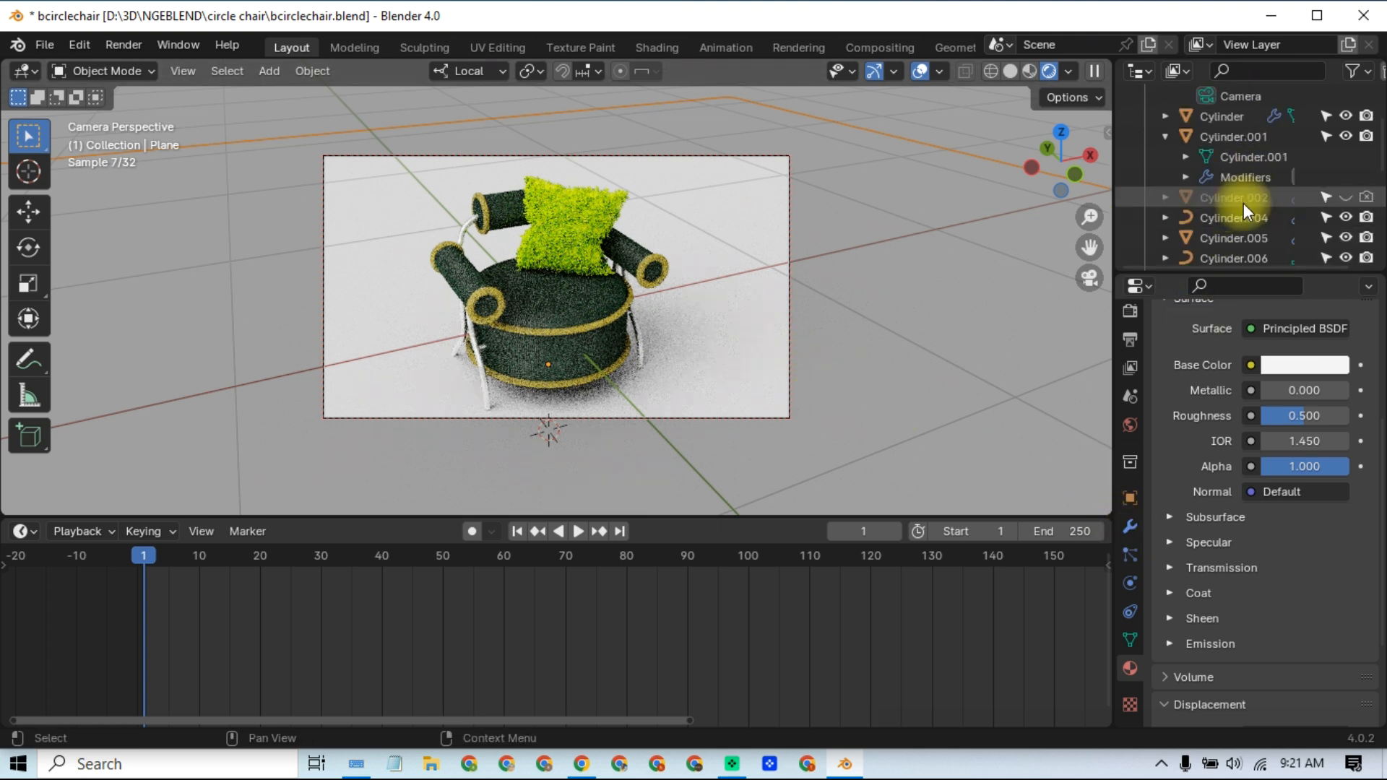
scroll(1243, 204, down, 6)
scroll(1241, 208, up, 8)
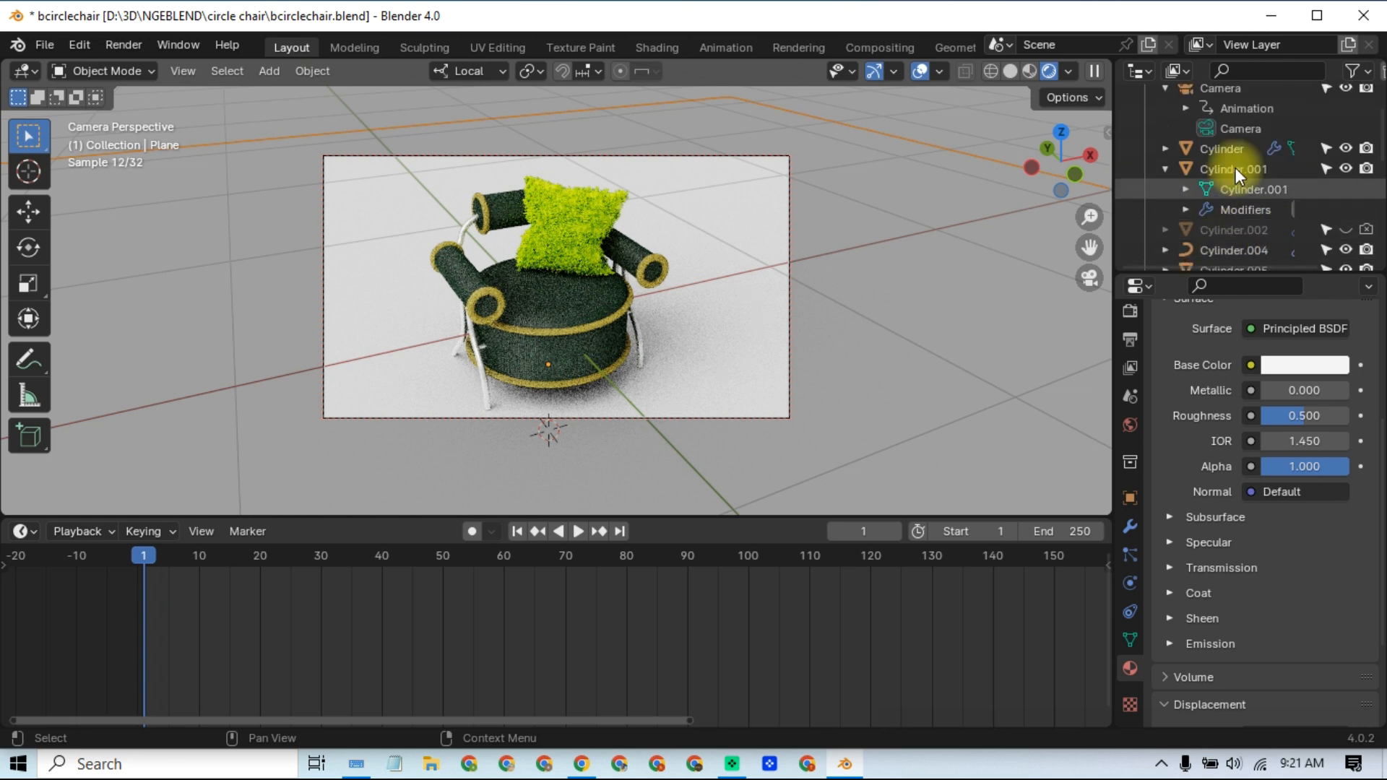
scroll(1250, 195, down, 8)
scroll(1279, 188, down, 2)
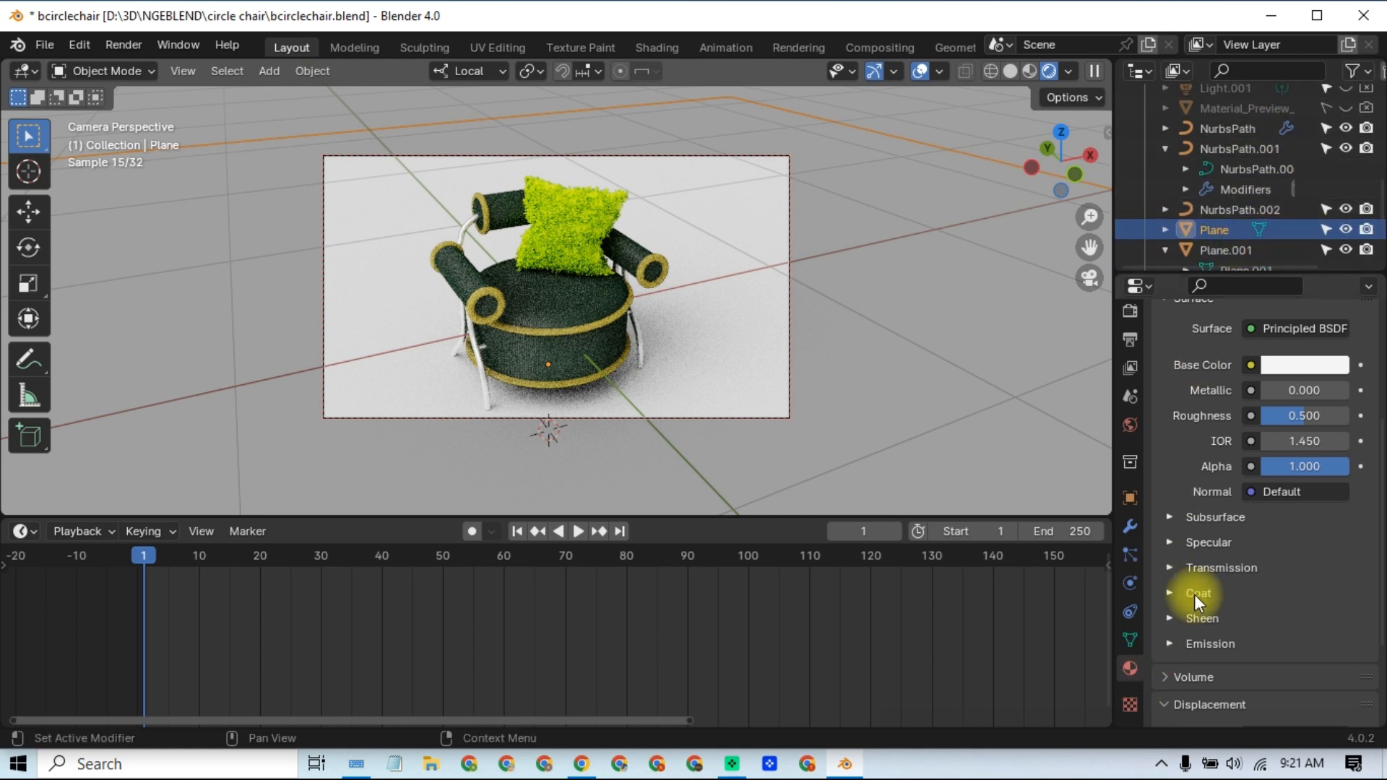
Step: Raise the ground plane material's specular IOR Level to 0.898
scroll(1194, 594, up, 6)
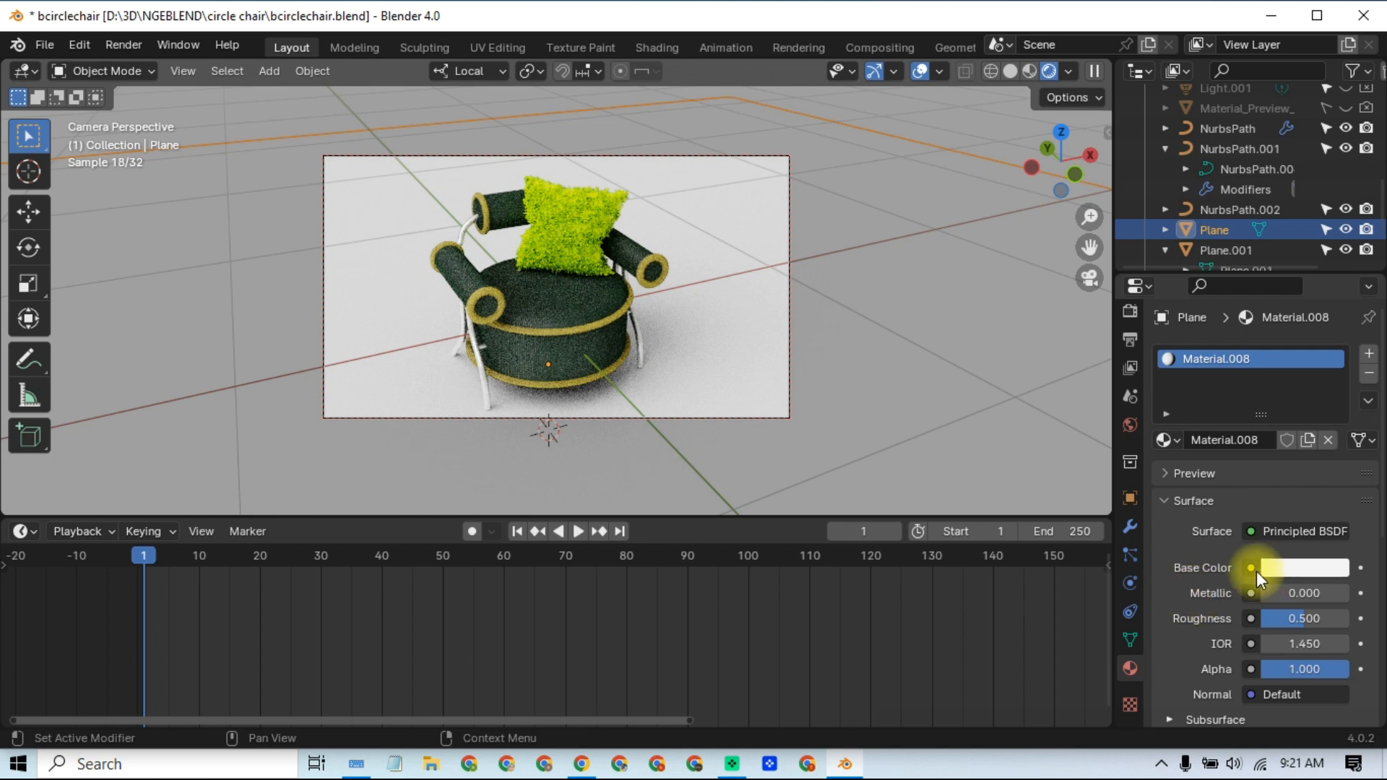
scroll(1254, 575, down, 6)
click(1212, 517)
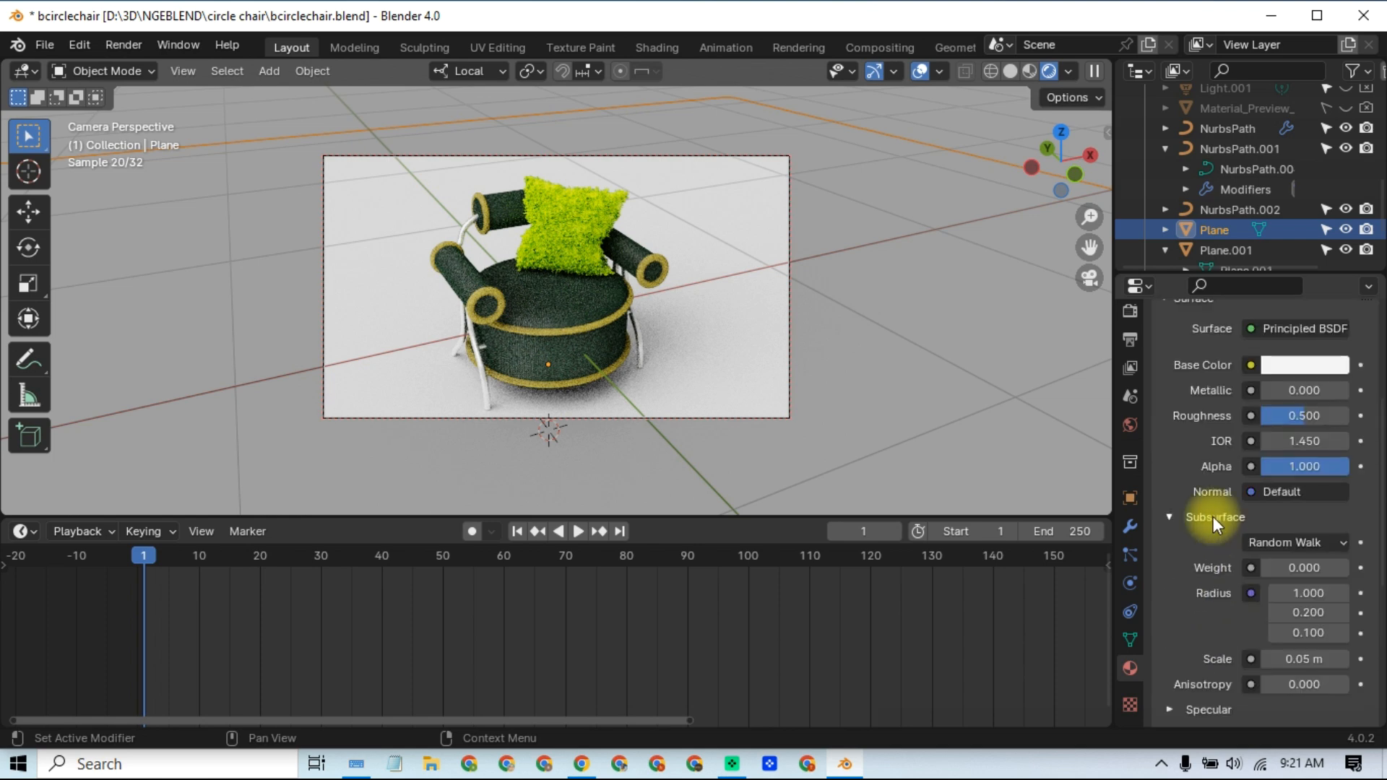
click(1213, 518)
click(1209, 543)
drag(1304, 595, 1343, 600)
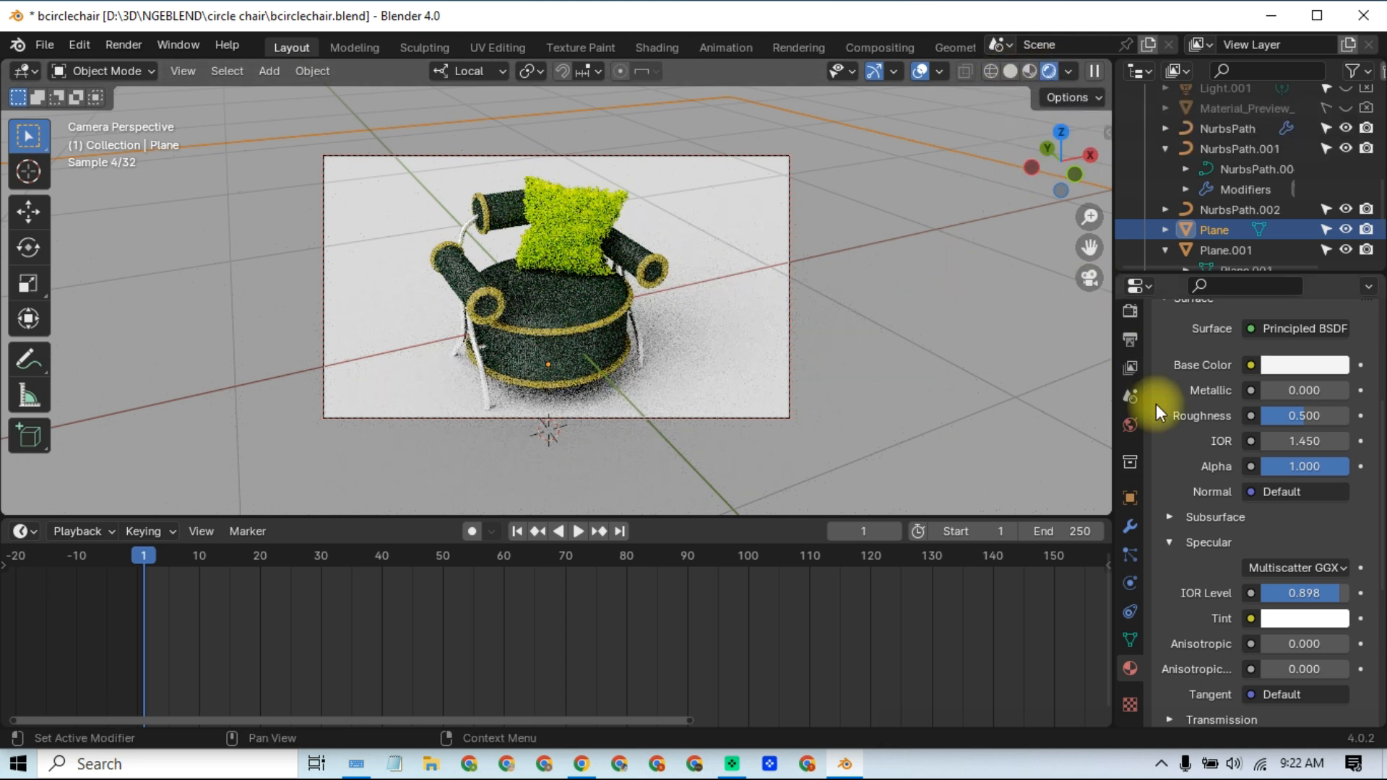
Step: Find the hidden Light.001 in the scene collection and make it visible in the viewport
scroll(1257, 227, up, 10)
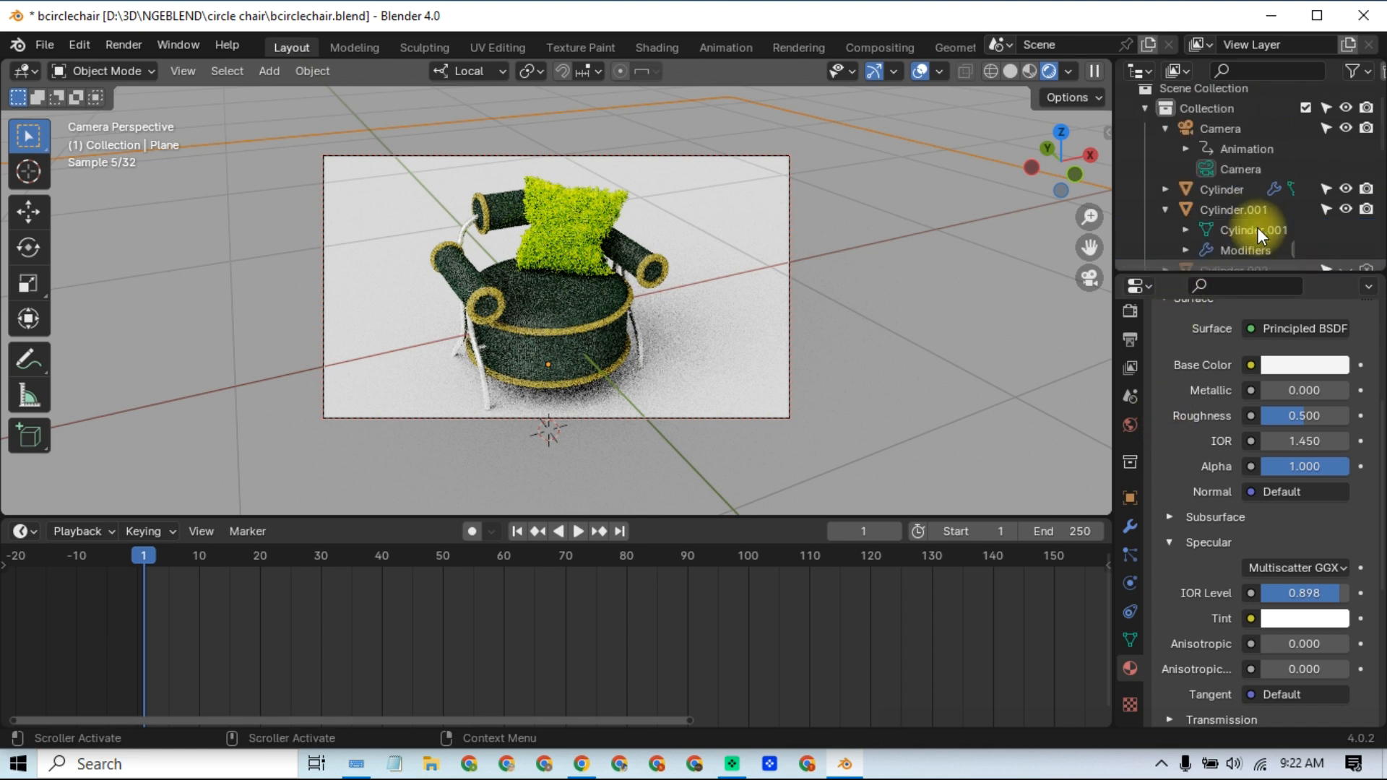
scroll(1257, 227, down, 4)
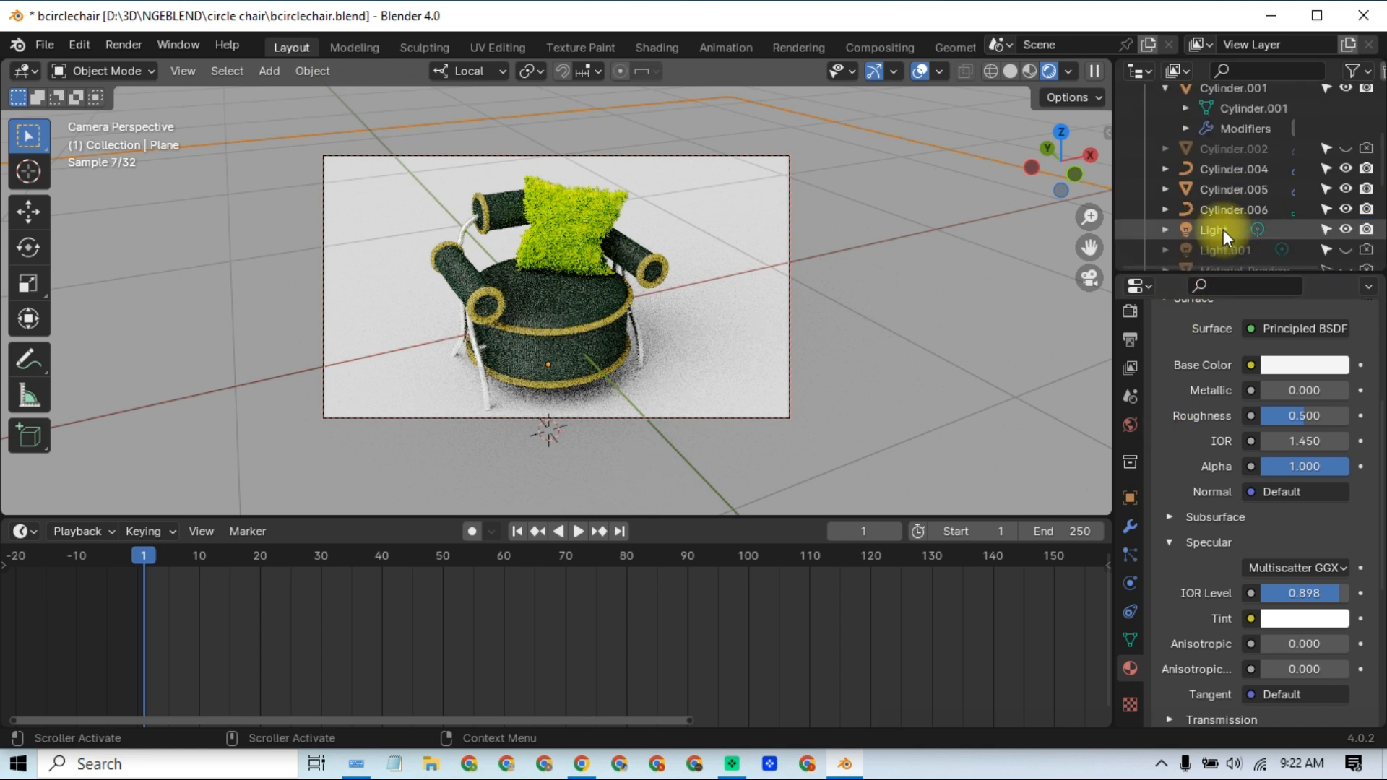
click(1223, 228)
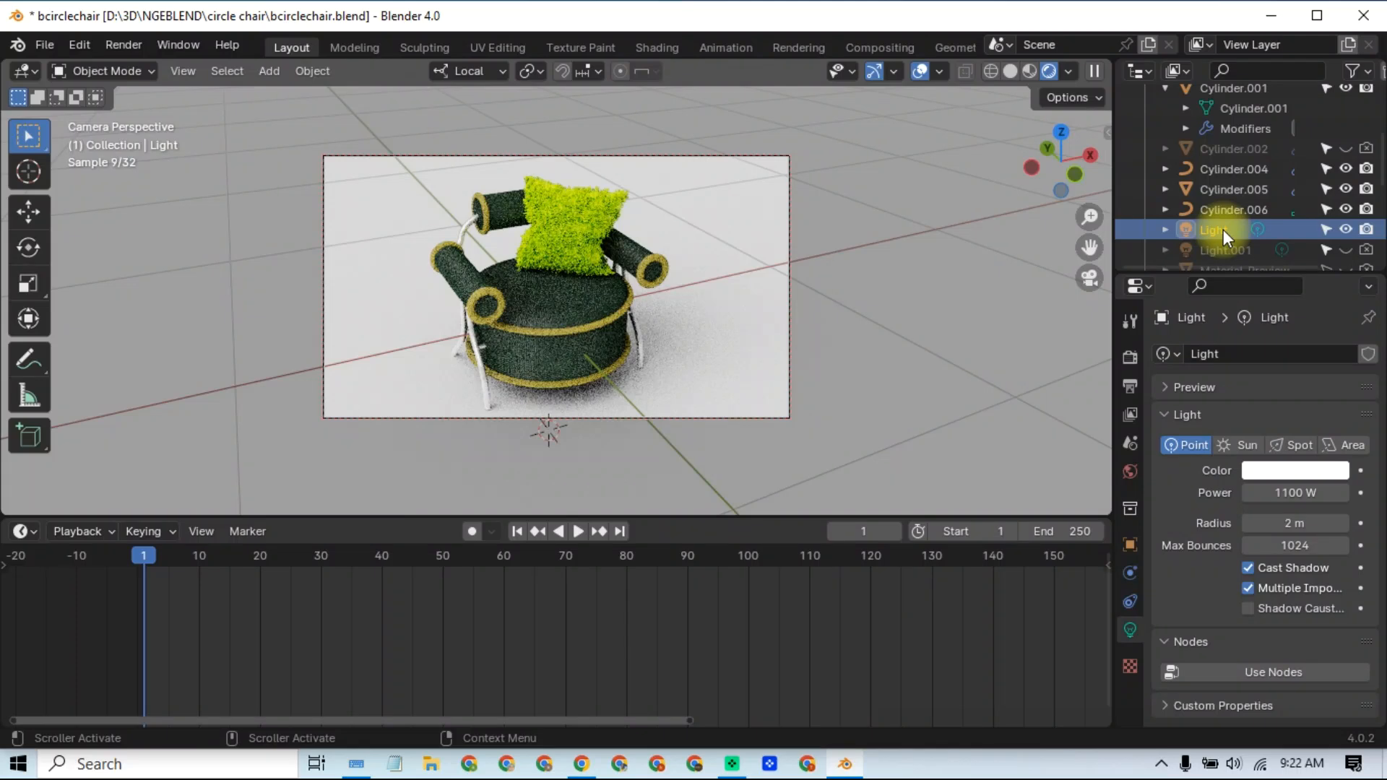
click(1345, 249)
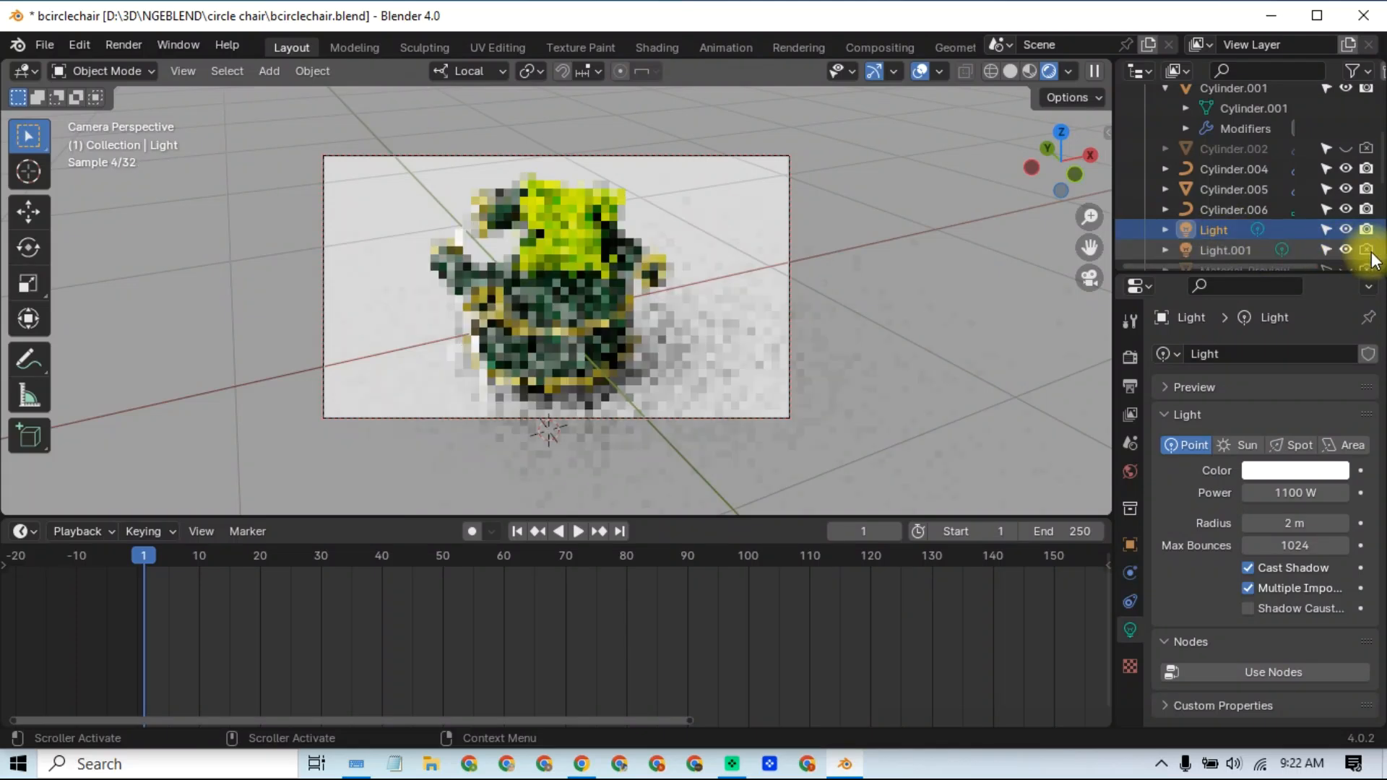
Step: In solid shading and top view, move Light.001 about 4.33 m along X and -3.26 m along Y, in front of the chair
click(854, 302)
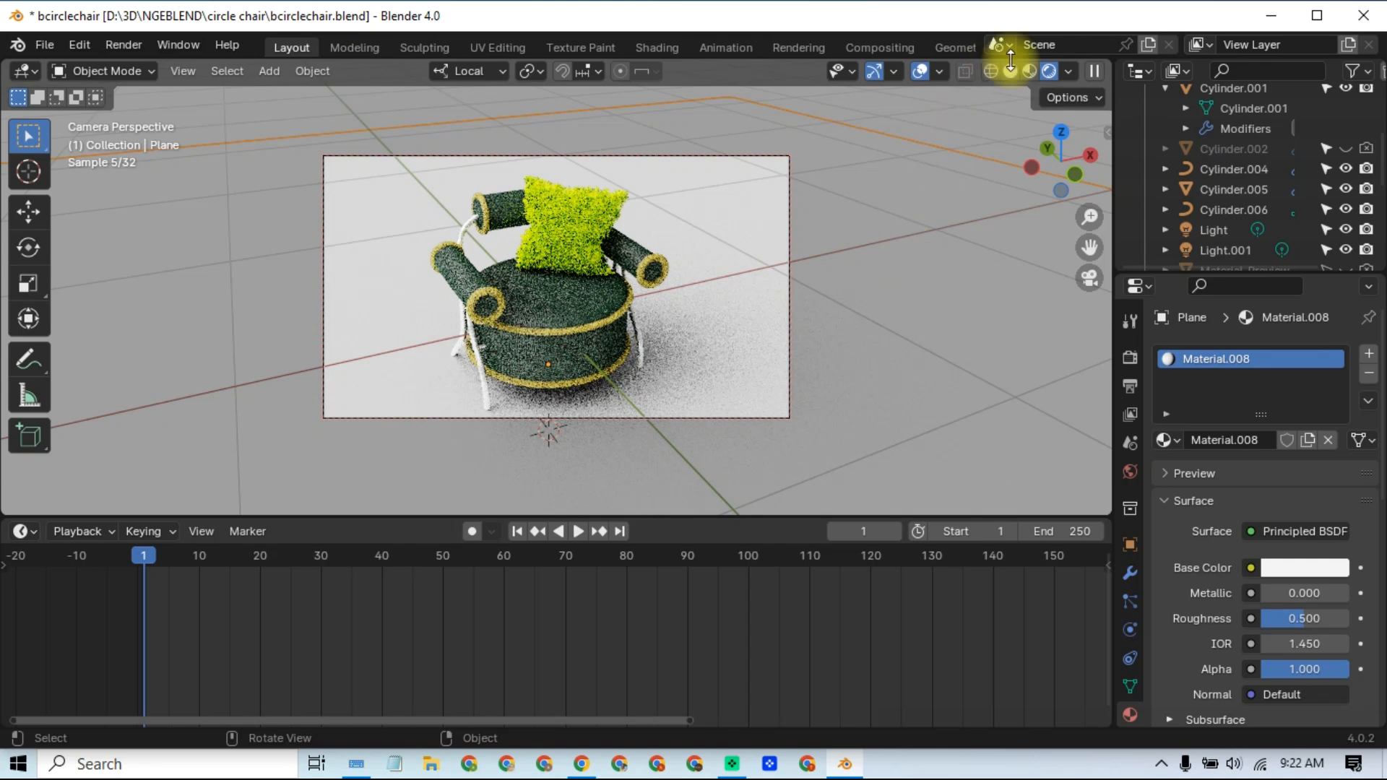
key(7)
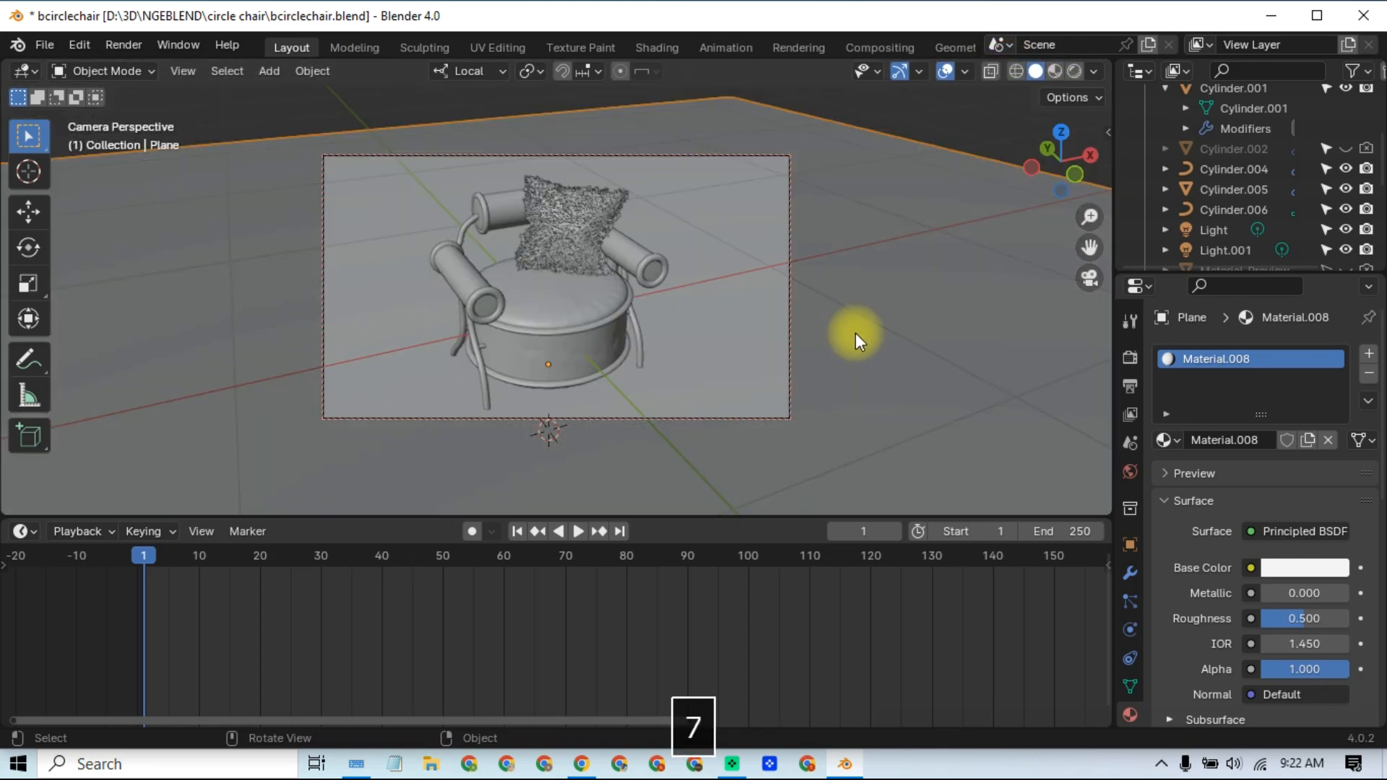
key(KP_7)
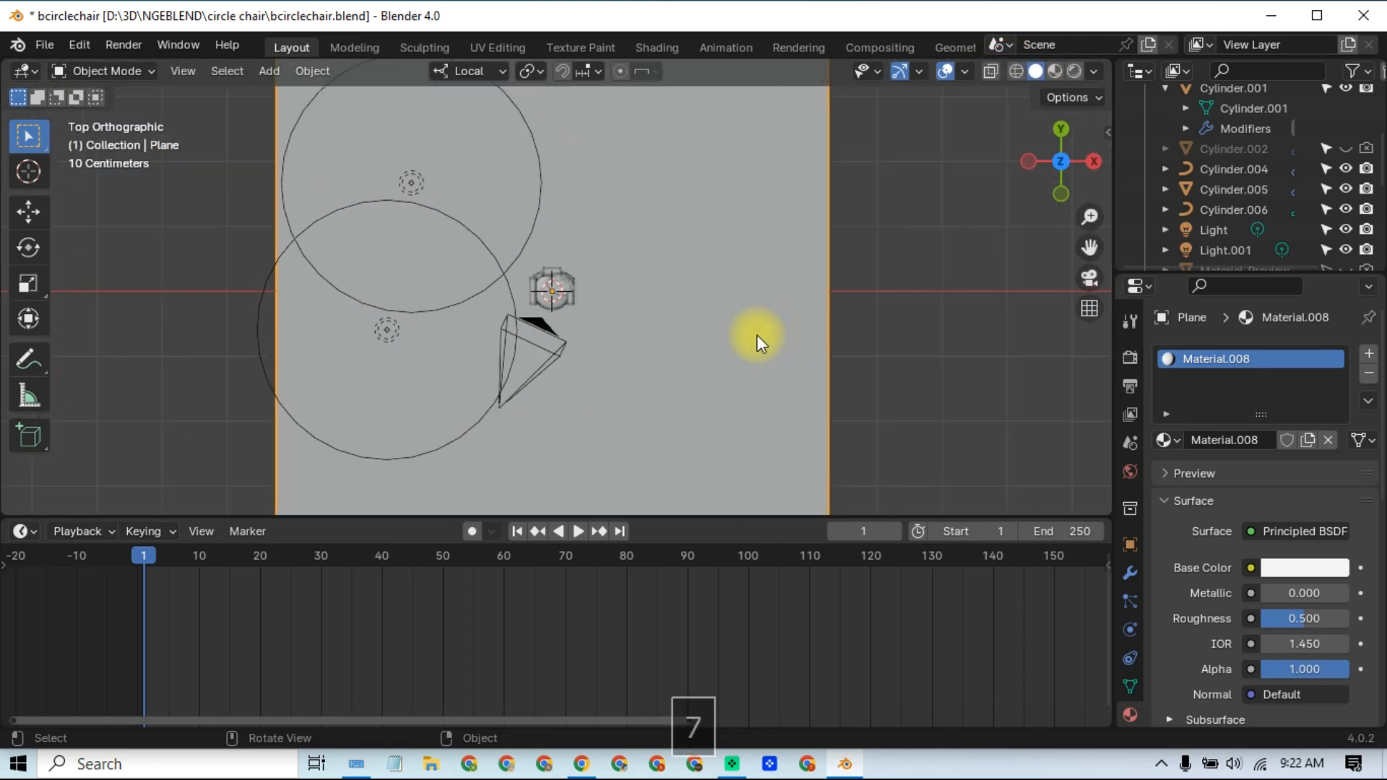
click(419, 178)
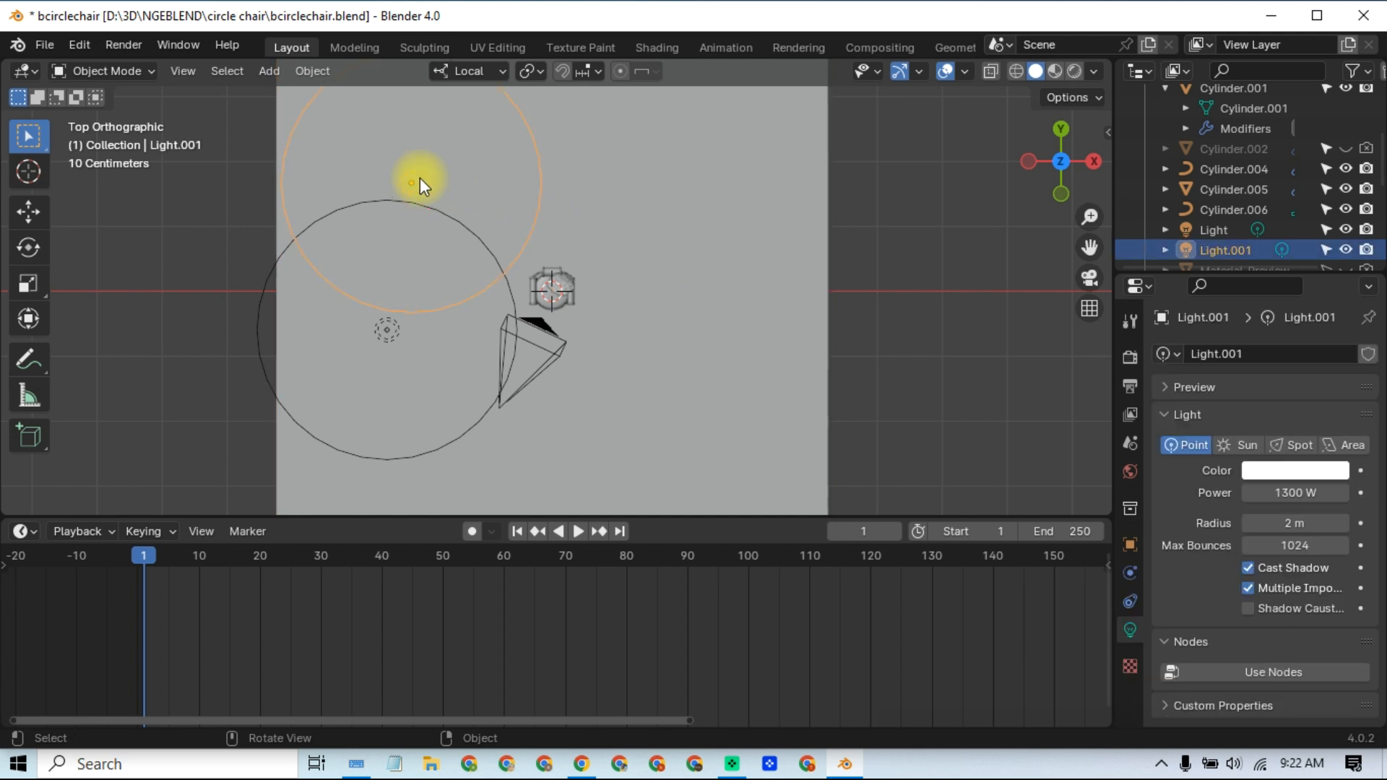
key(g)
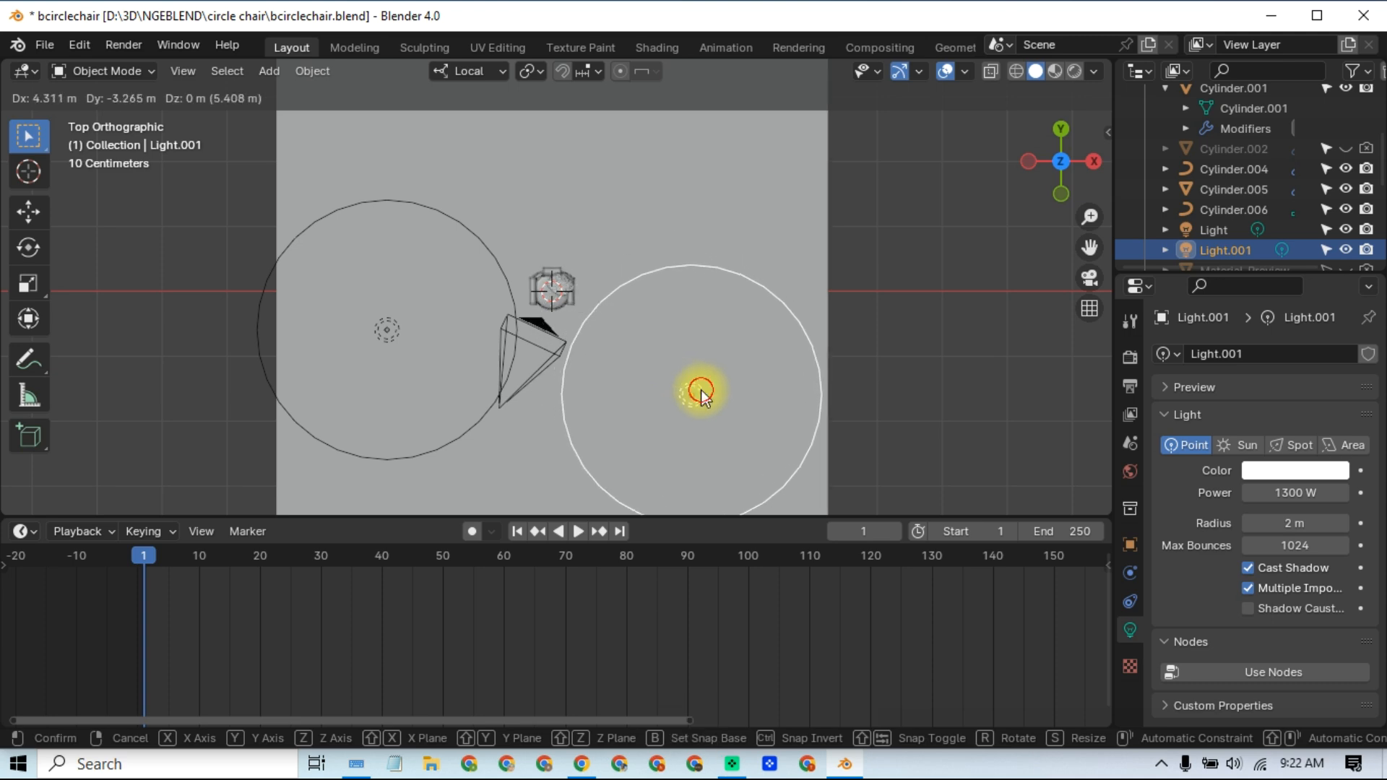
click(701, 390)
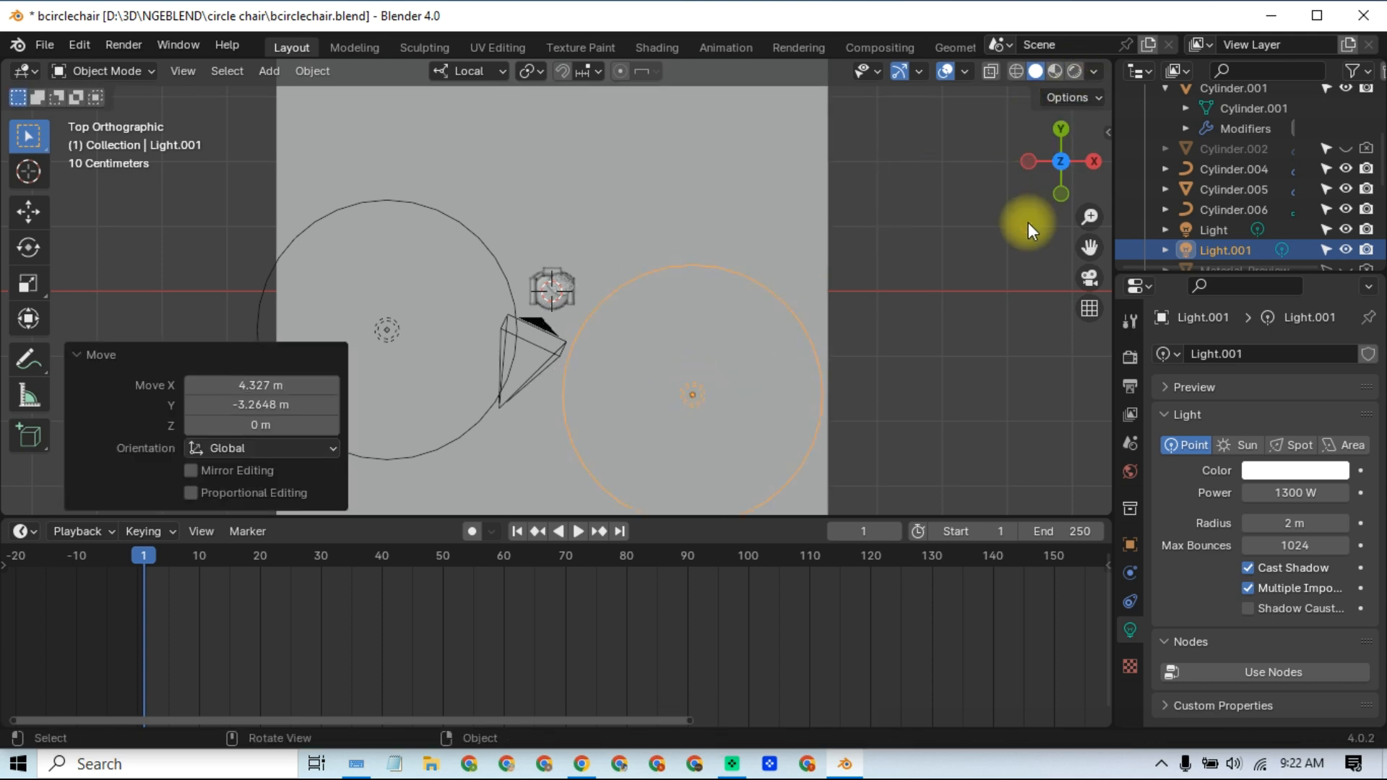
Step: Check the relocated light's effect on the chair through the camera in rendered shading
click(1083, 280)
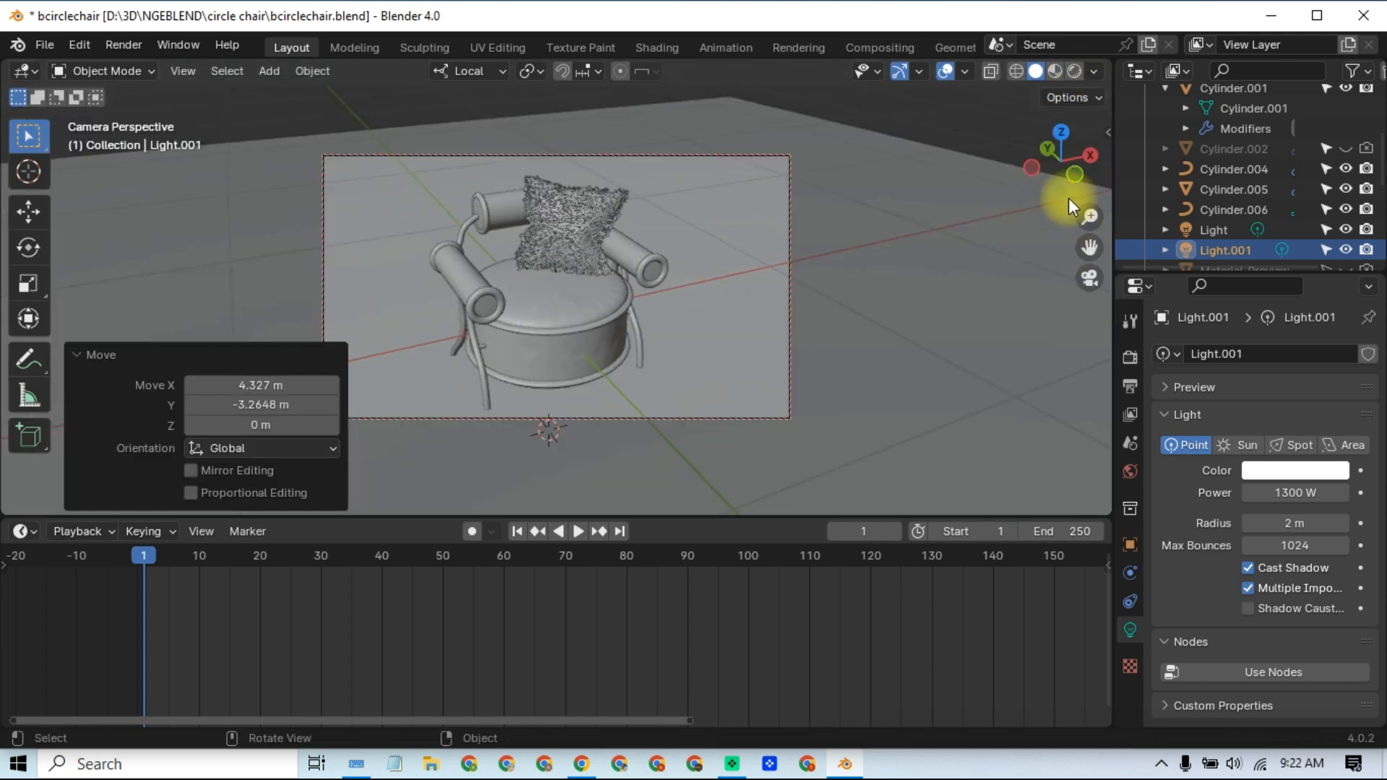
click(1073, 71)
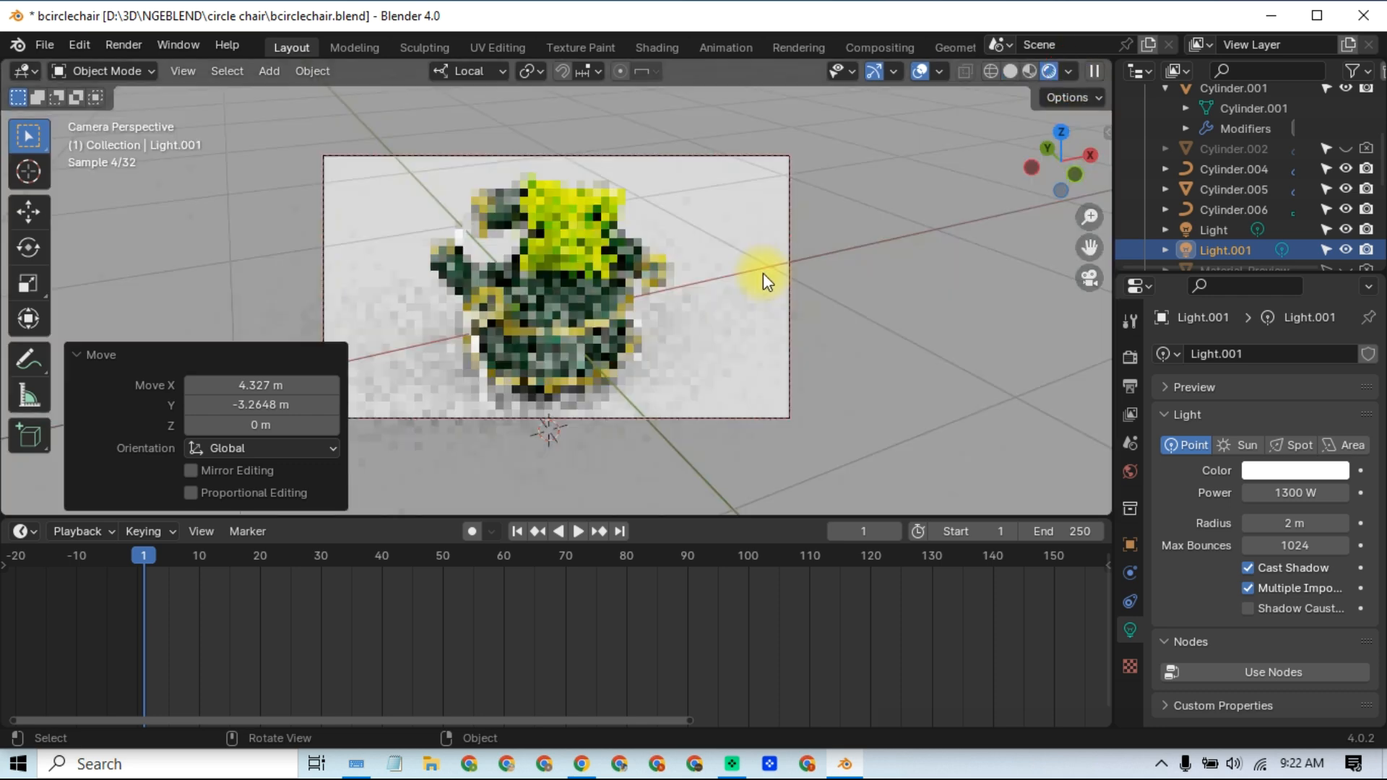
click(763, 273)
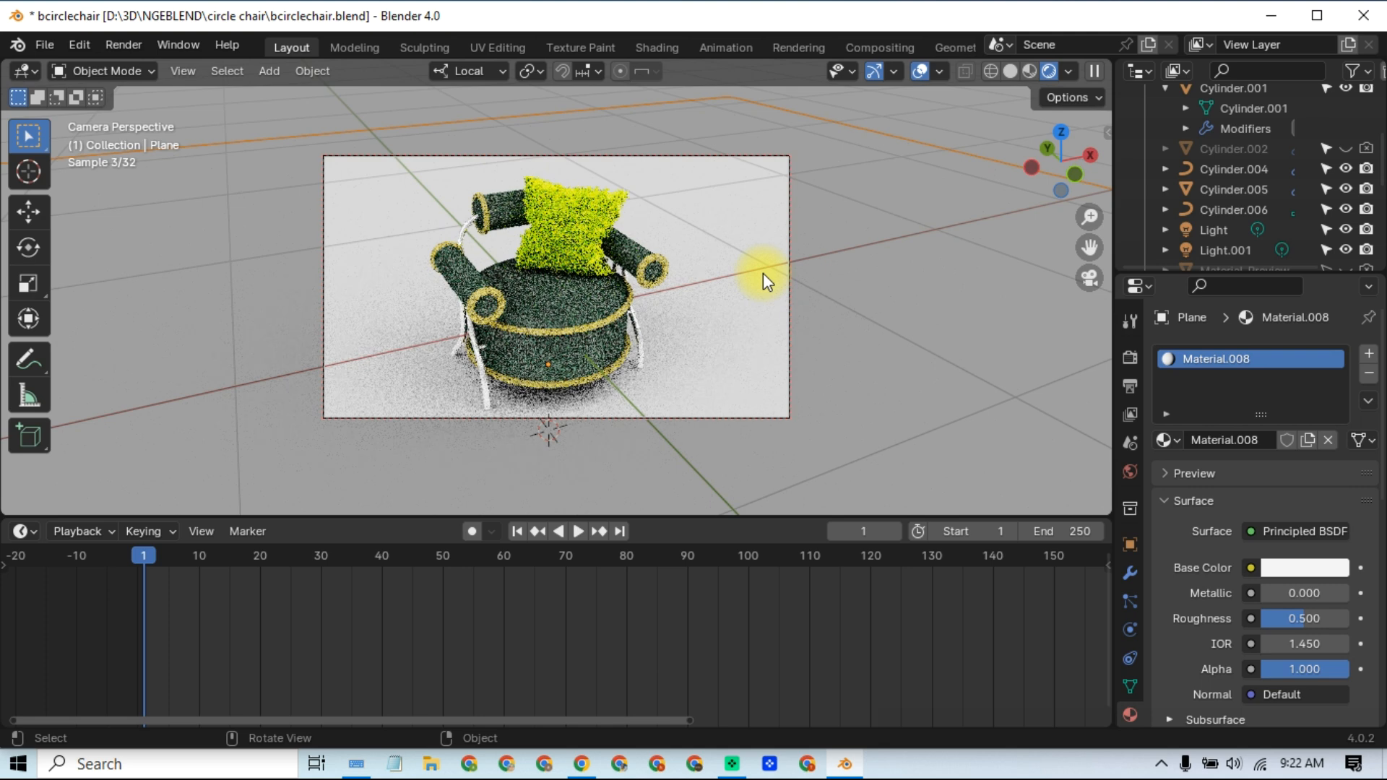
Step: Turn on automatic packing of external resources for the file, saving it before and after
click(45, 45)
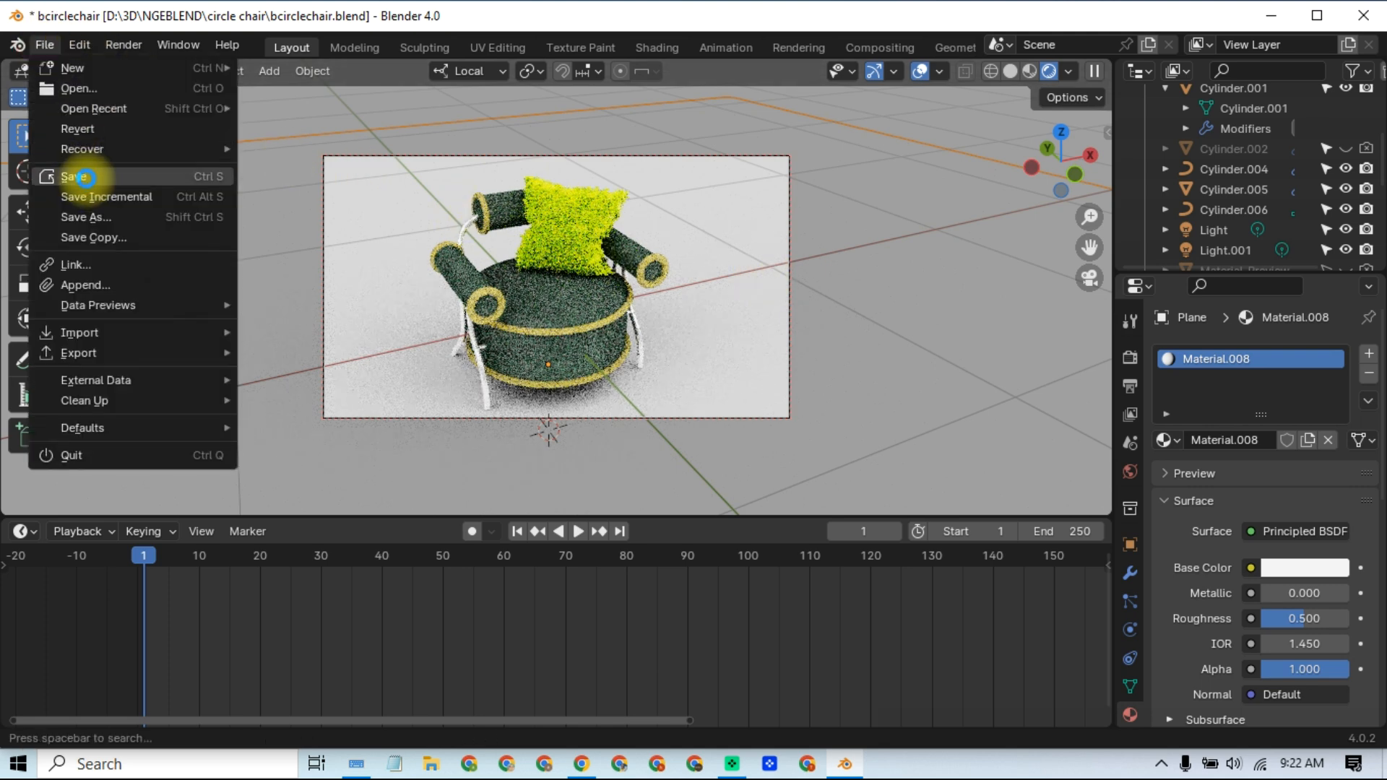
click(87, 177)
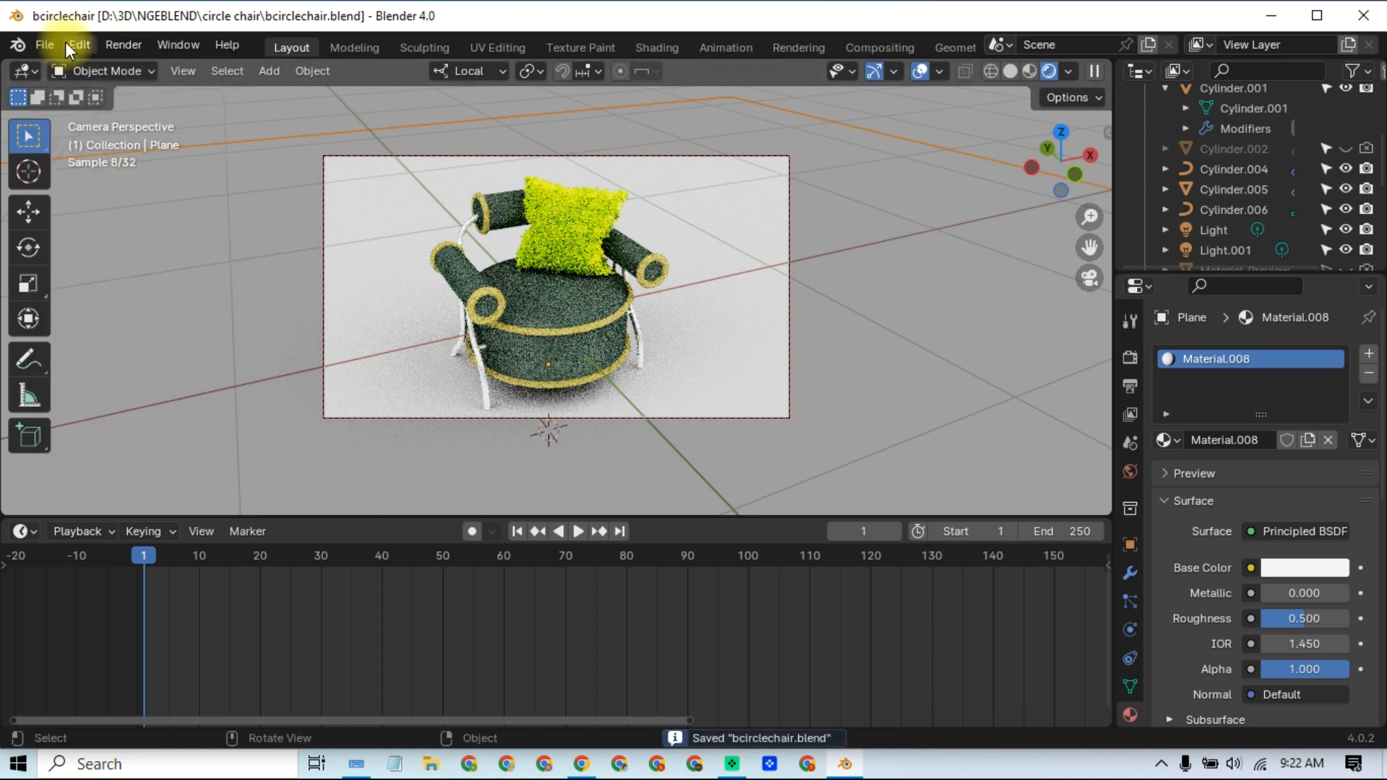
click(46, 46)
mouse_move(93, 380)
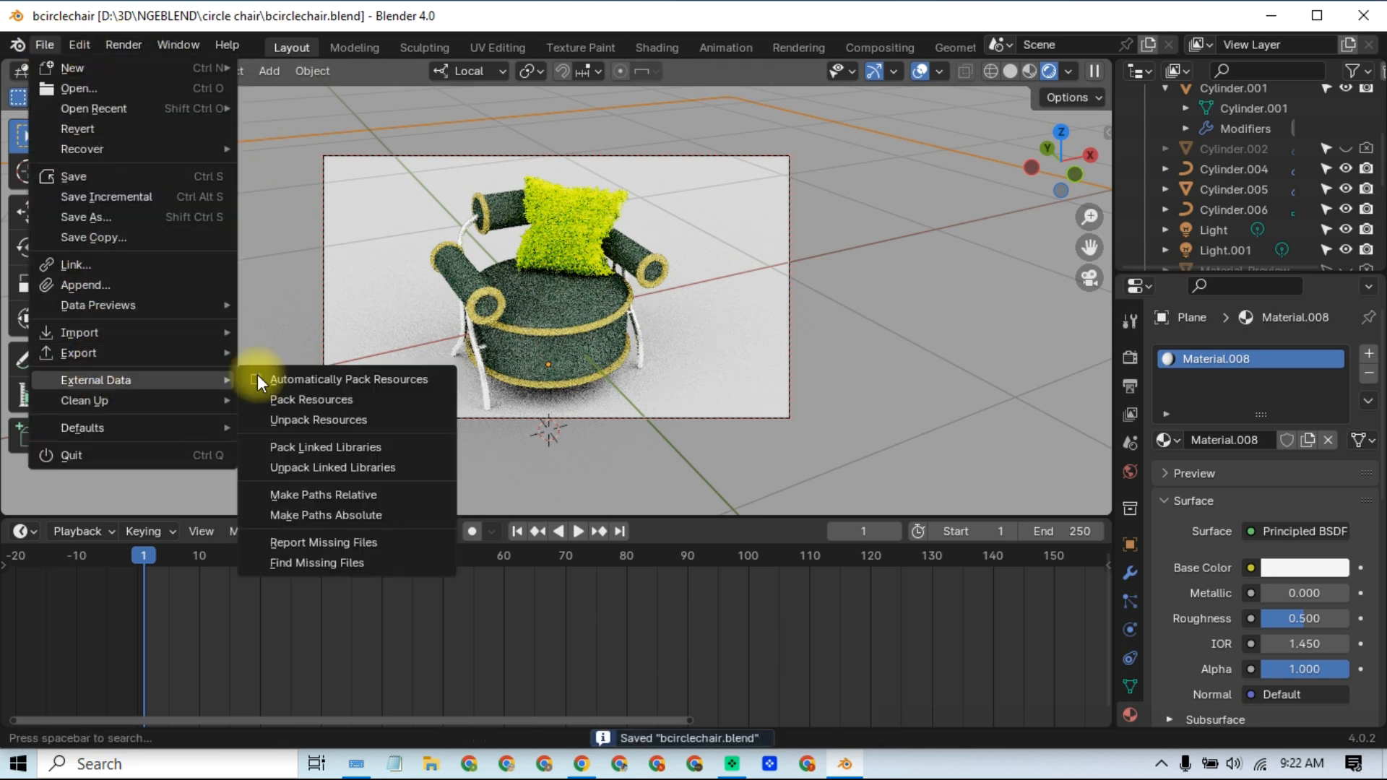
click(273, 378)
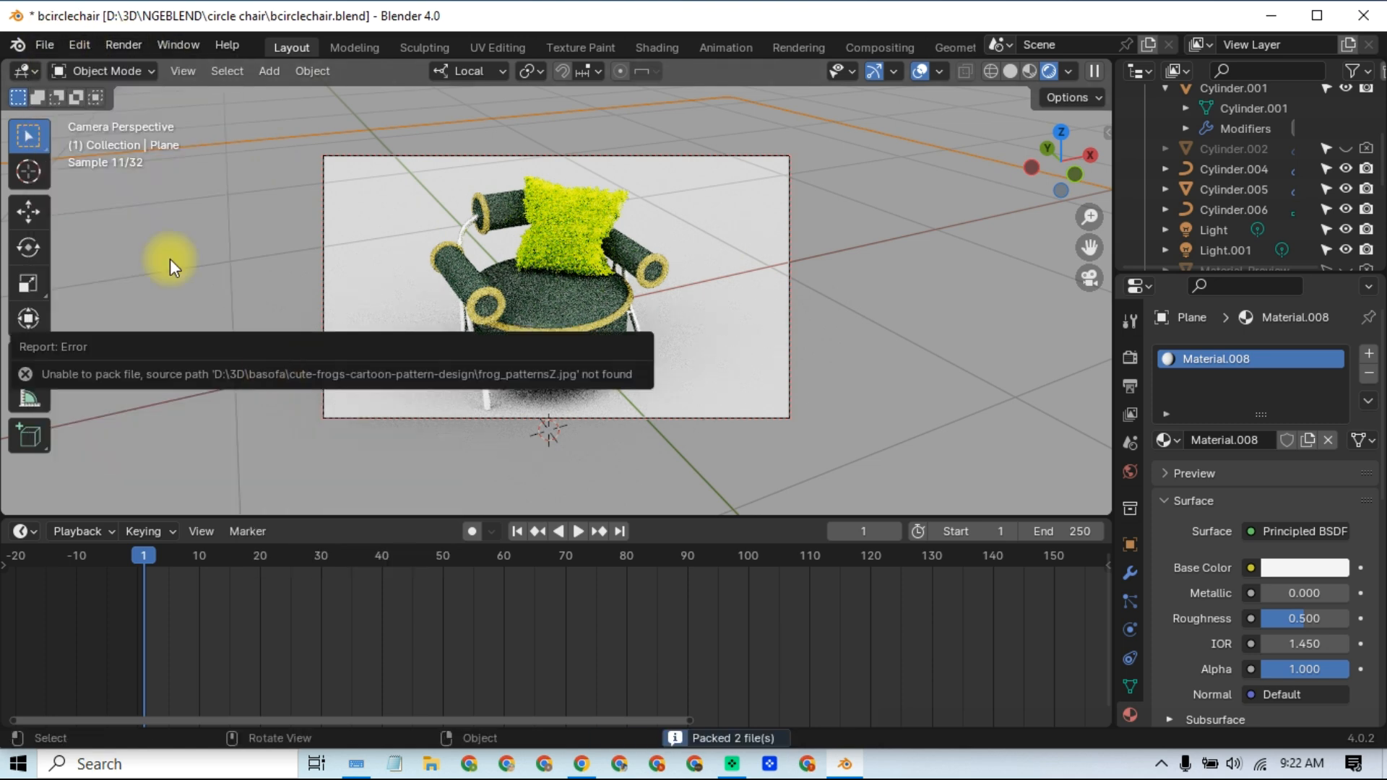
click(44, 44)
click(76, 181)
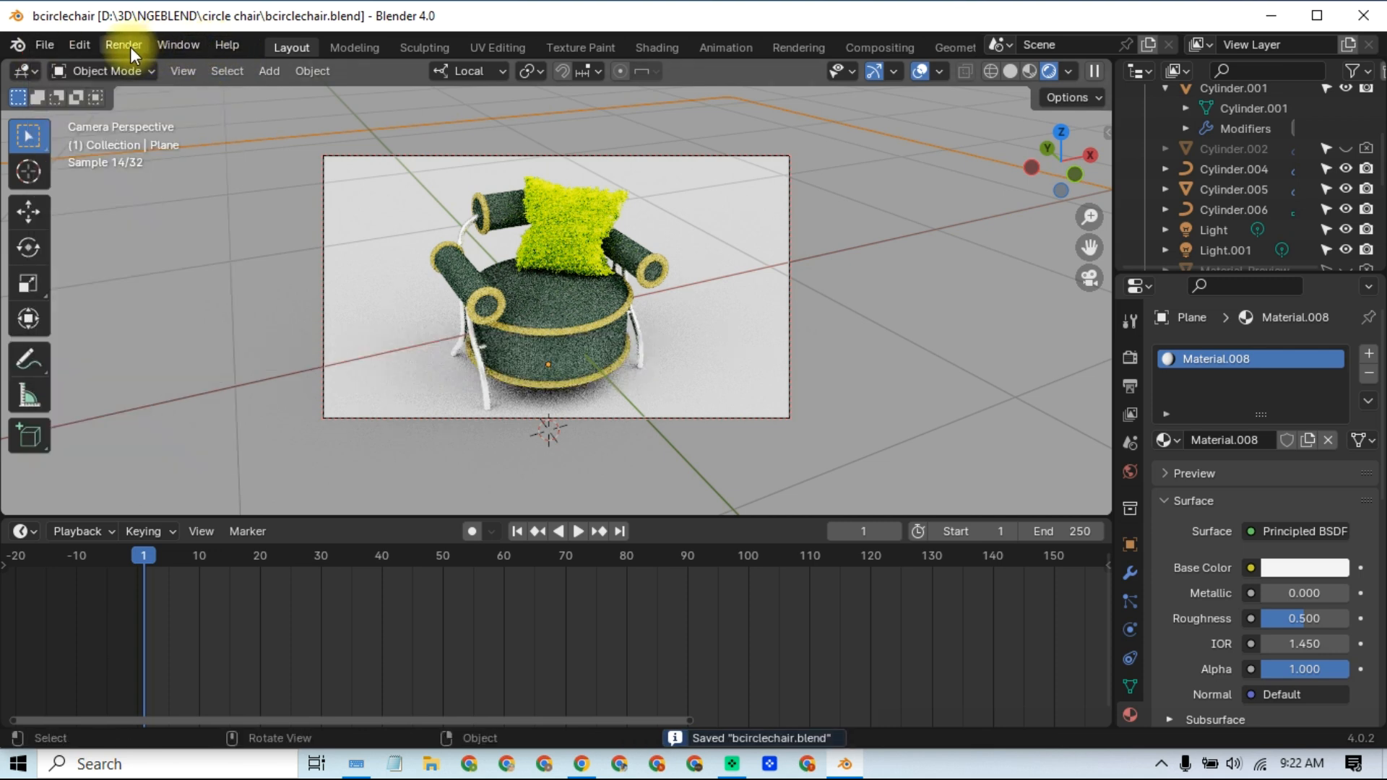
Step: Render frame 1 as a test image and close the render after examining it
click(130, 47)
click(136, 68)
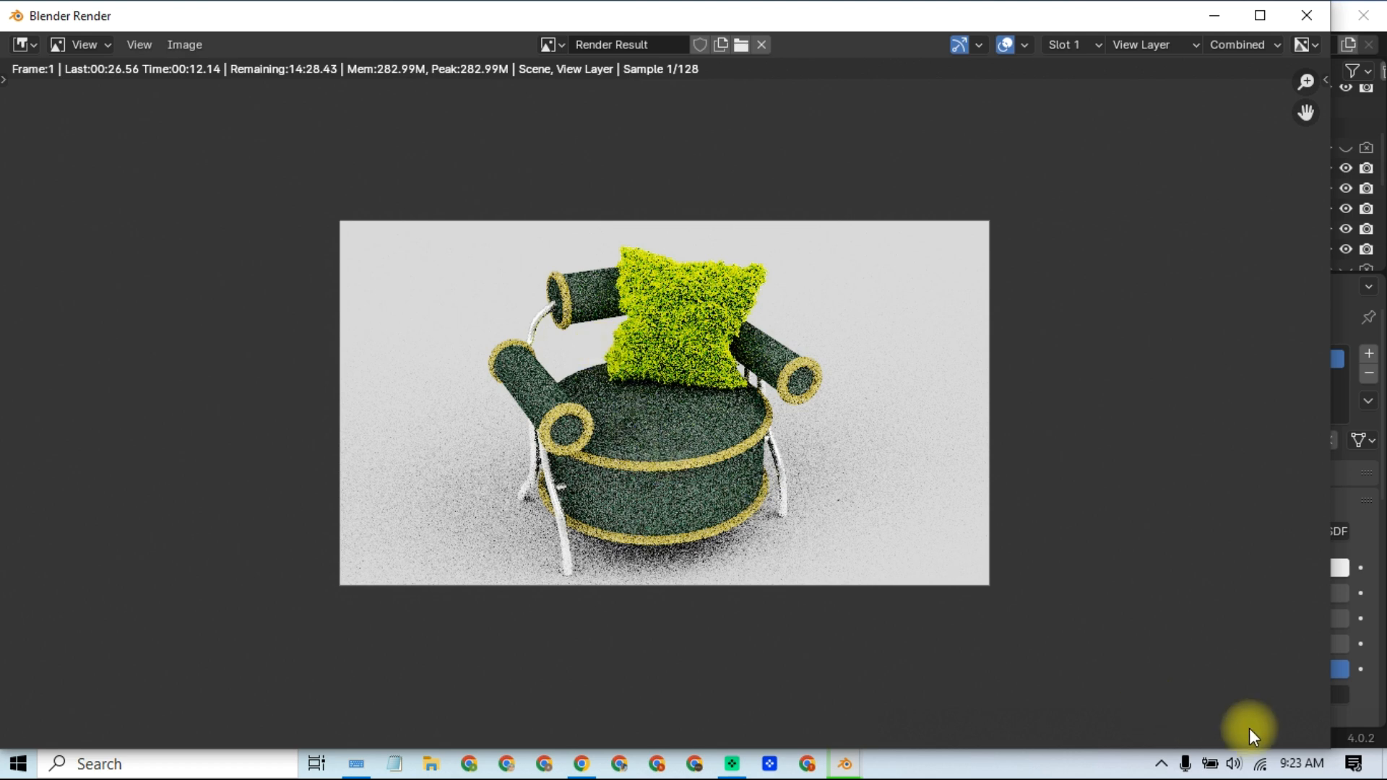
key(Escape)
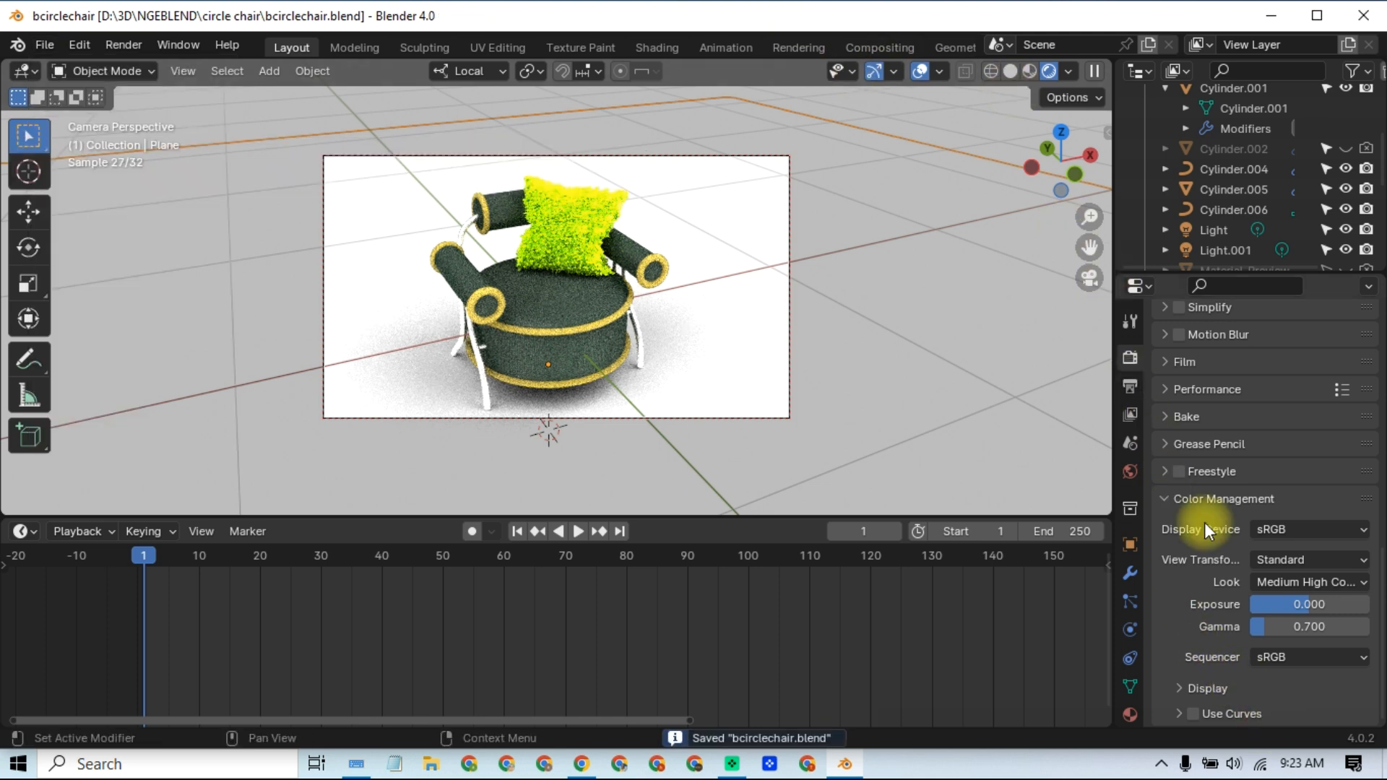
Step: Set the color management look to Medium Contrast in the render settings
click(1302, 583)
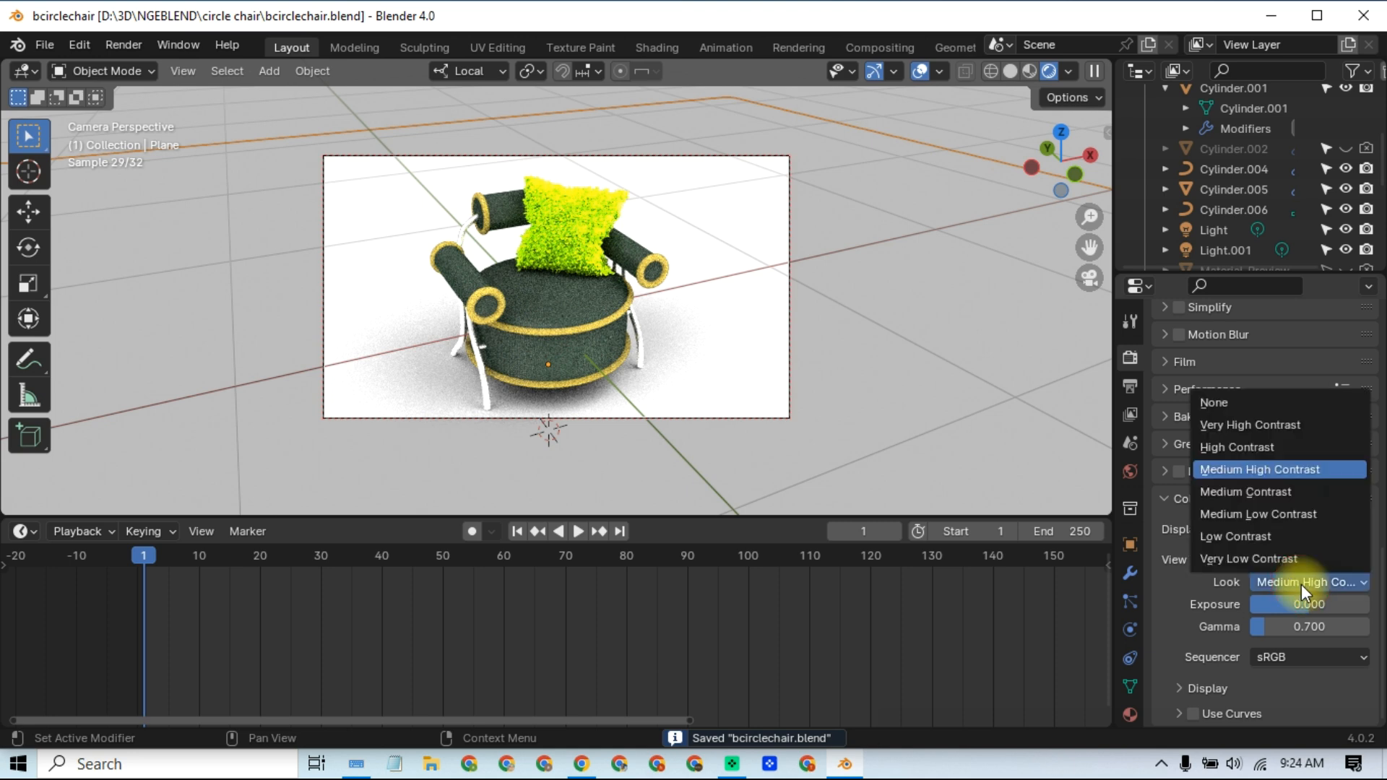
click(1130, 387)
click(1129, 356)
scroll(1189, 448, down, 10)
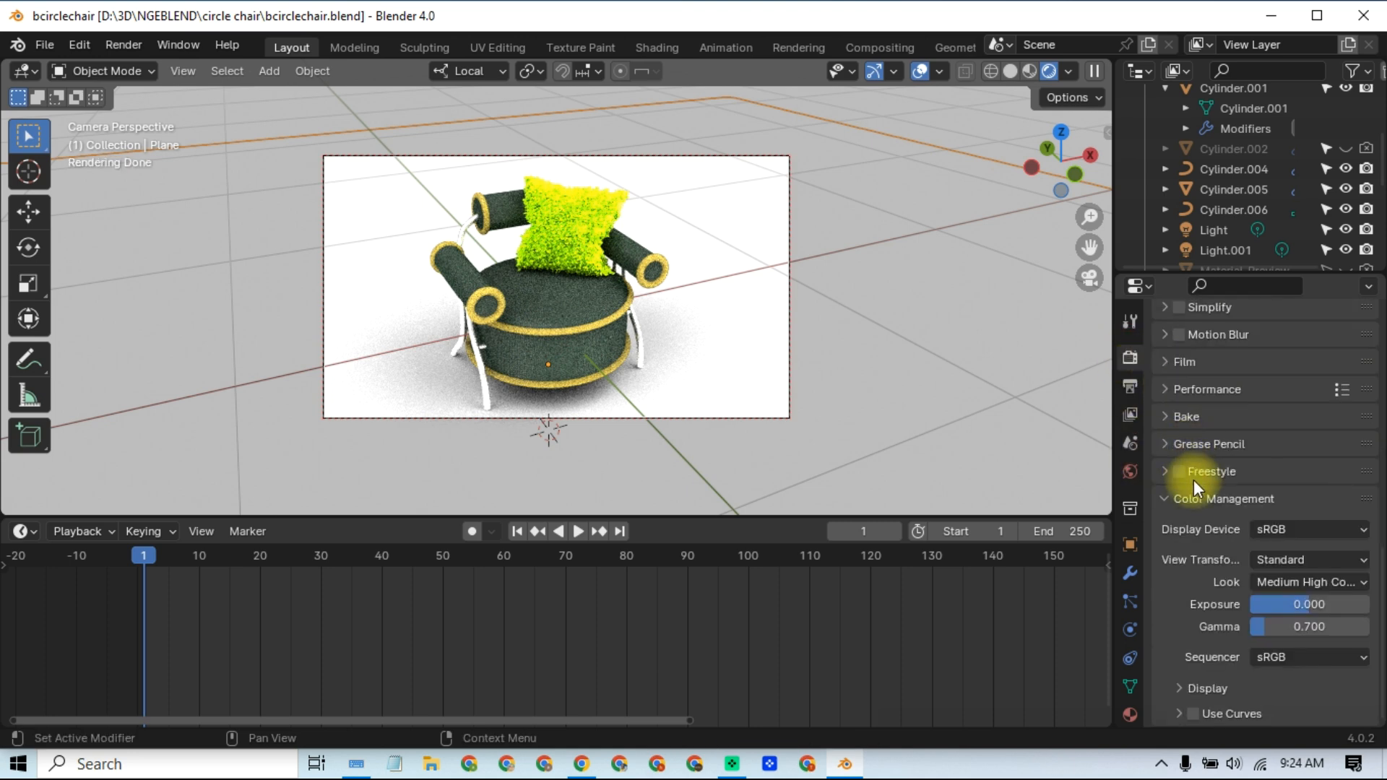
click(1293, 561)
click(1289, 583)
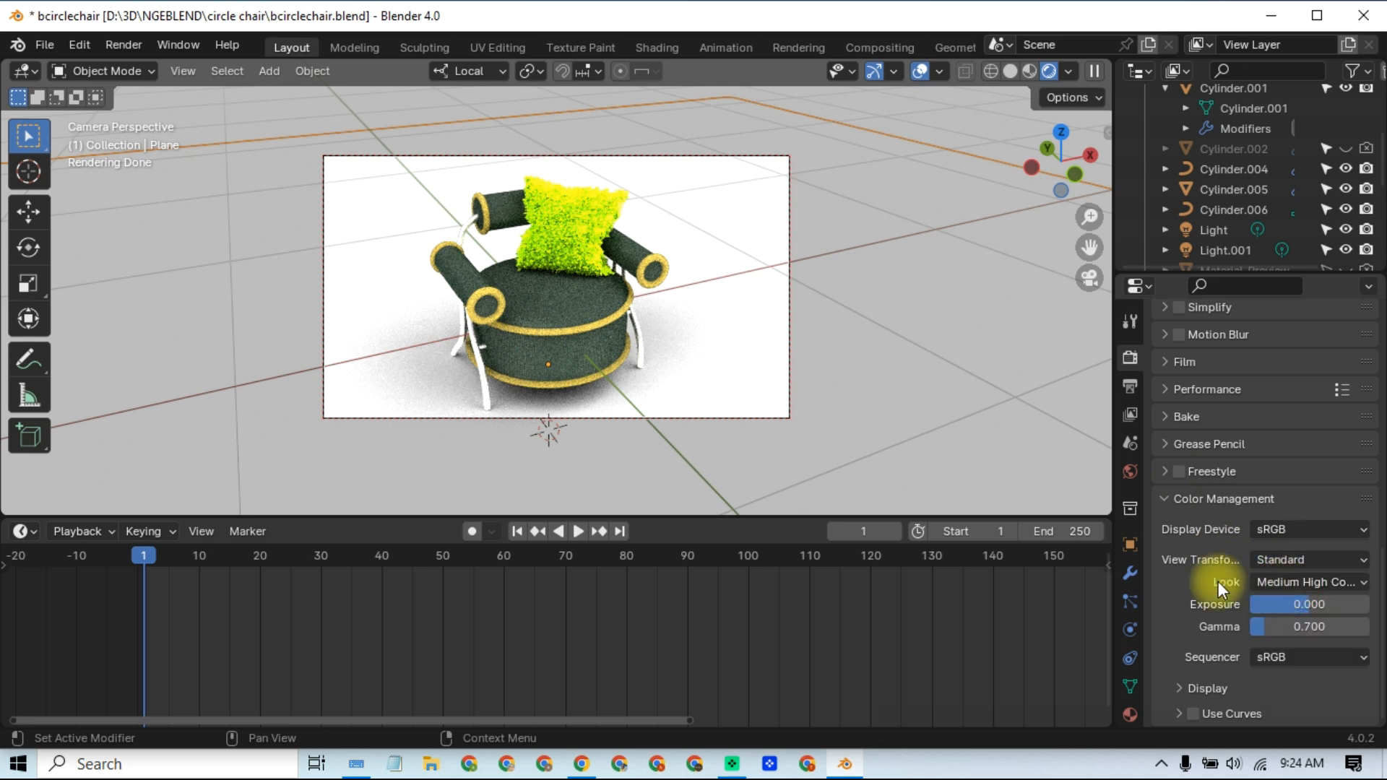
click(1311, 587)
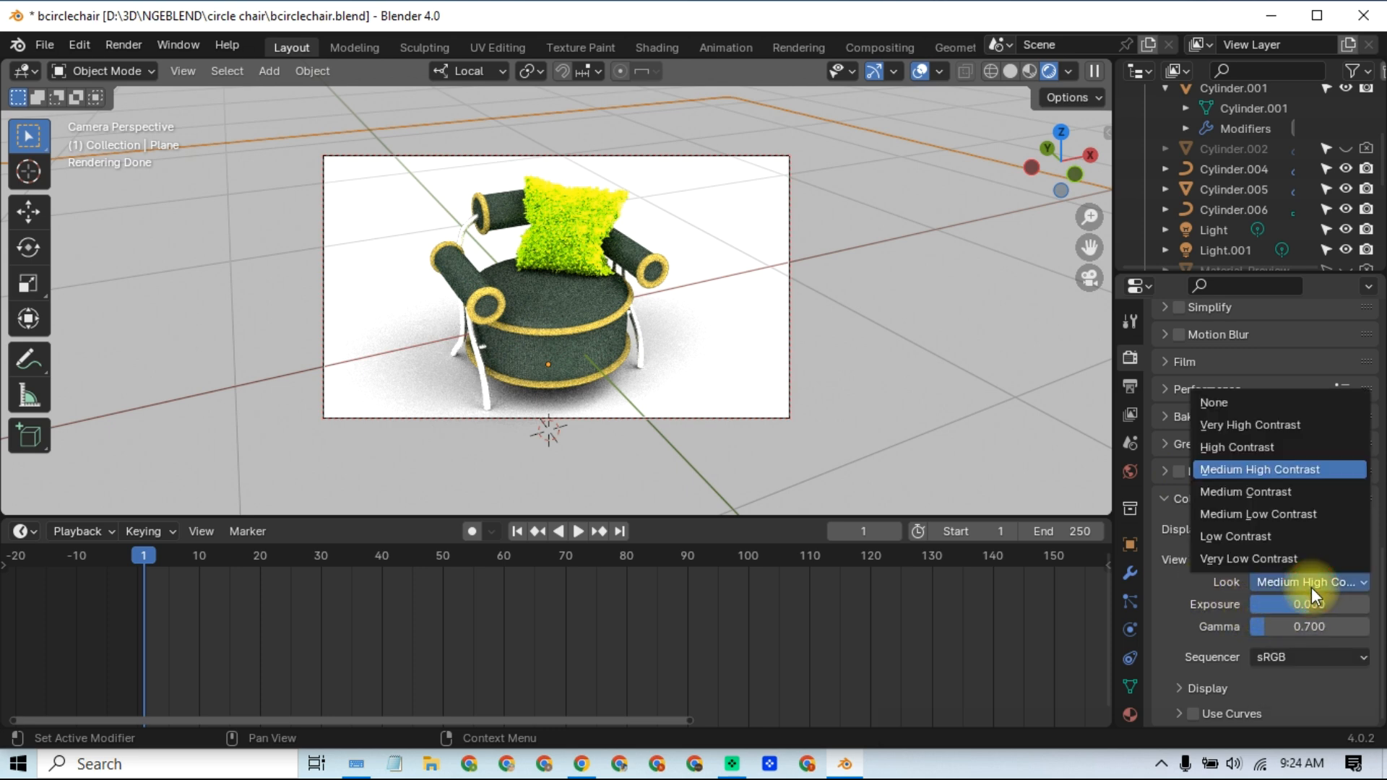
click(1284, 492)
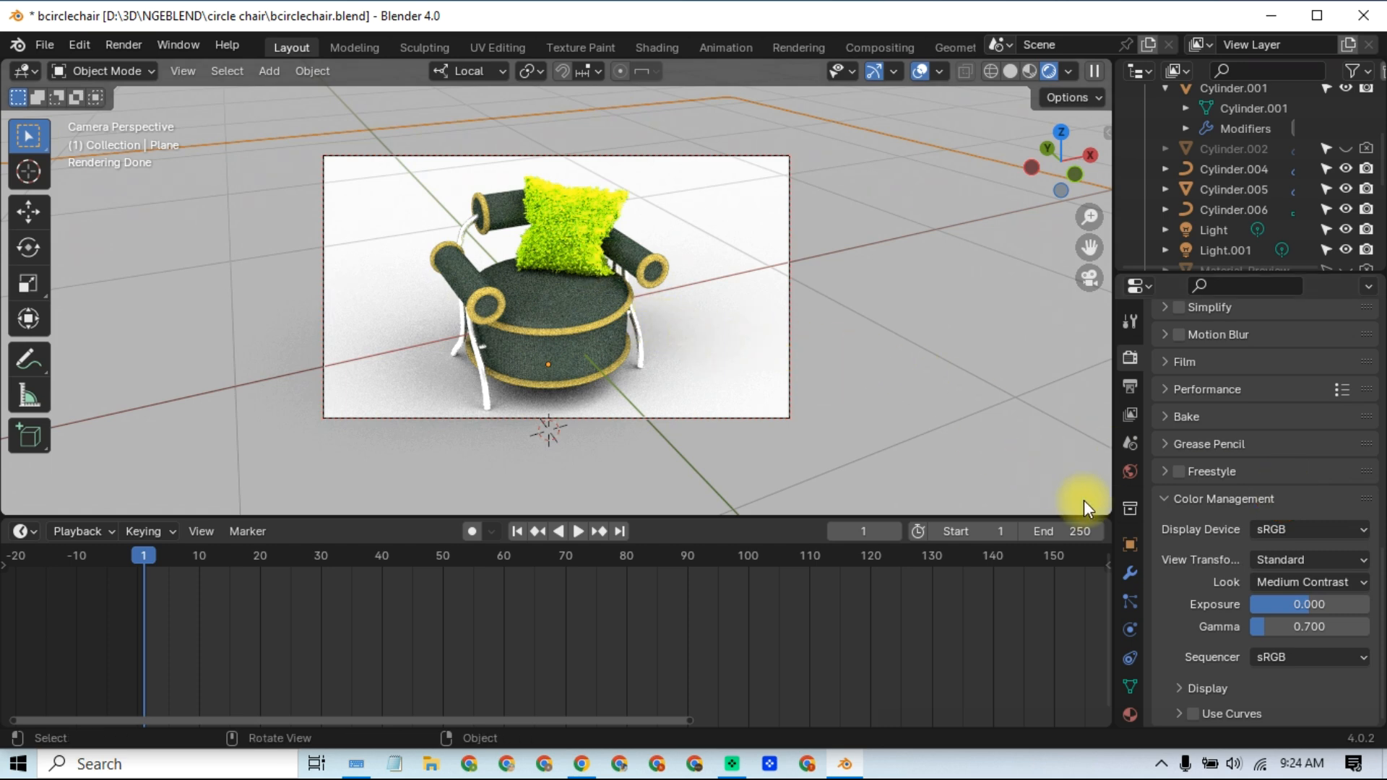
Step: Set Light.001's power to 1000 W with shadow casting turned off, and save the file
click(1232, 230)
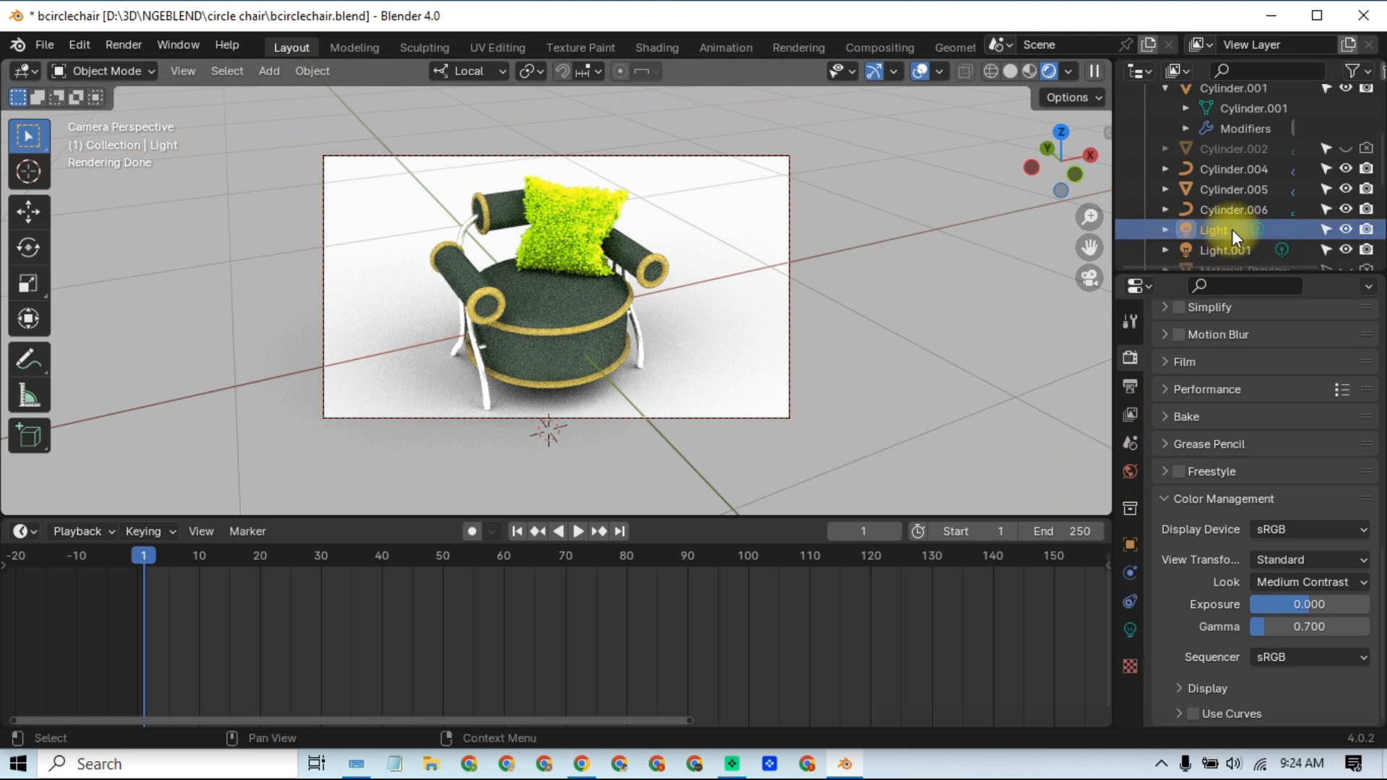
click(1233, 245)
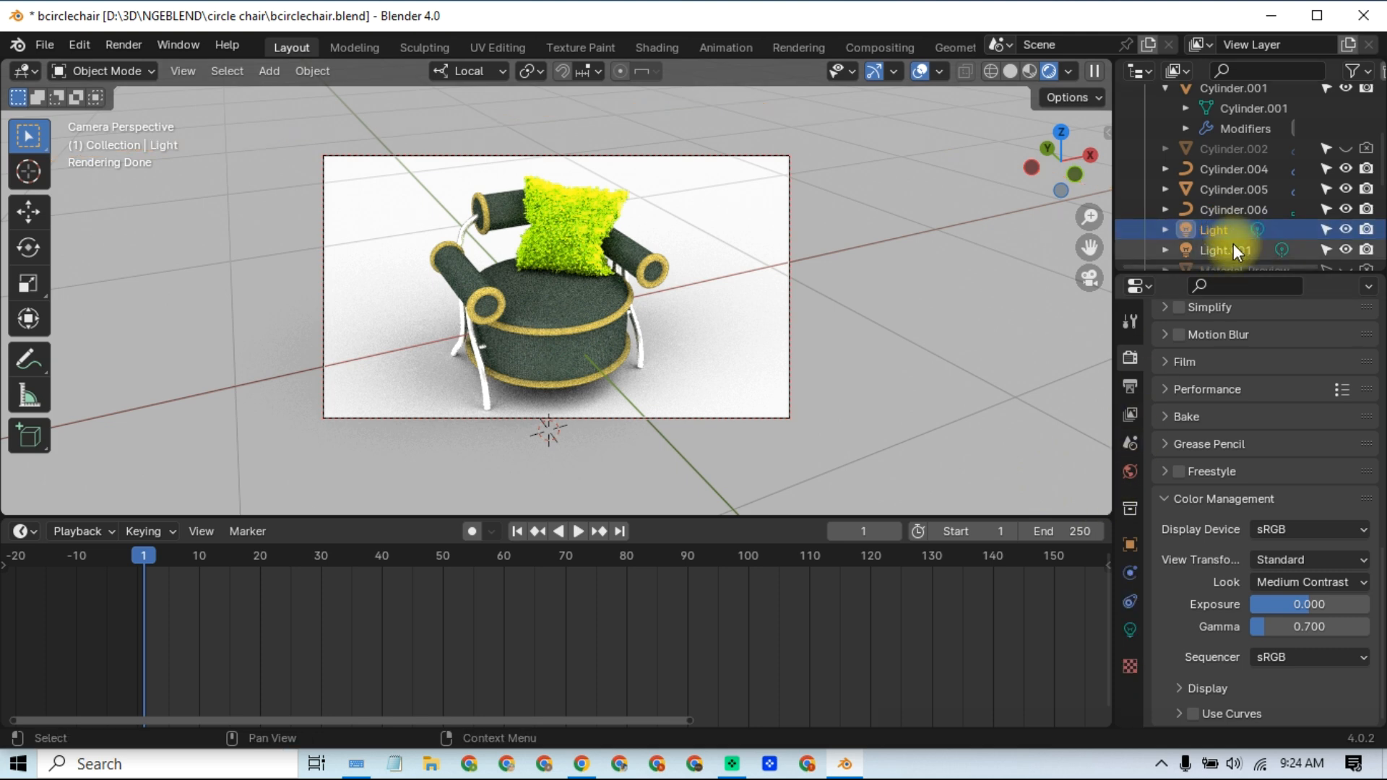
click(1131, 630)
click(1282, 492)
text(1000)
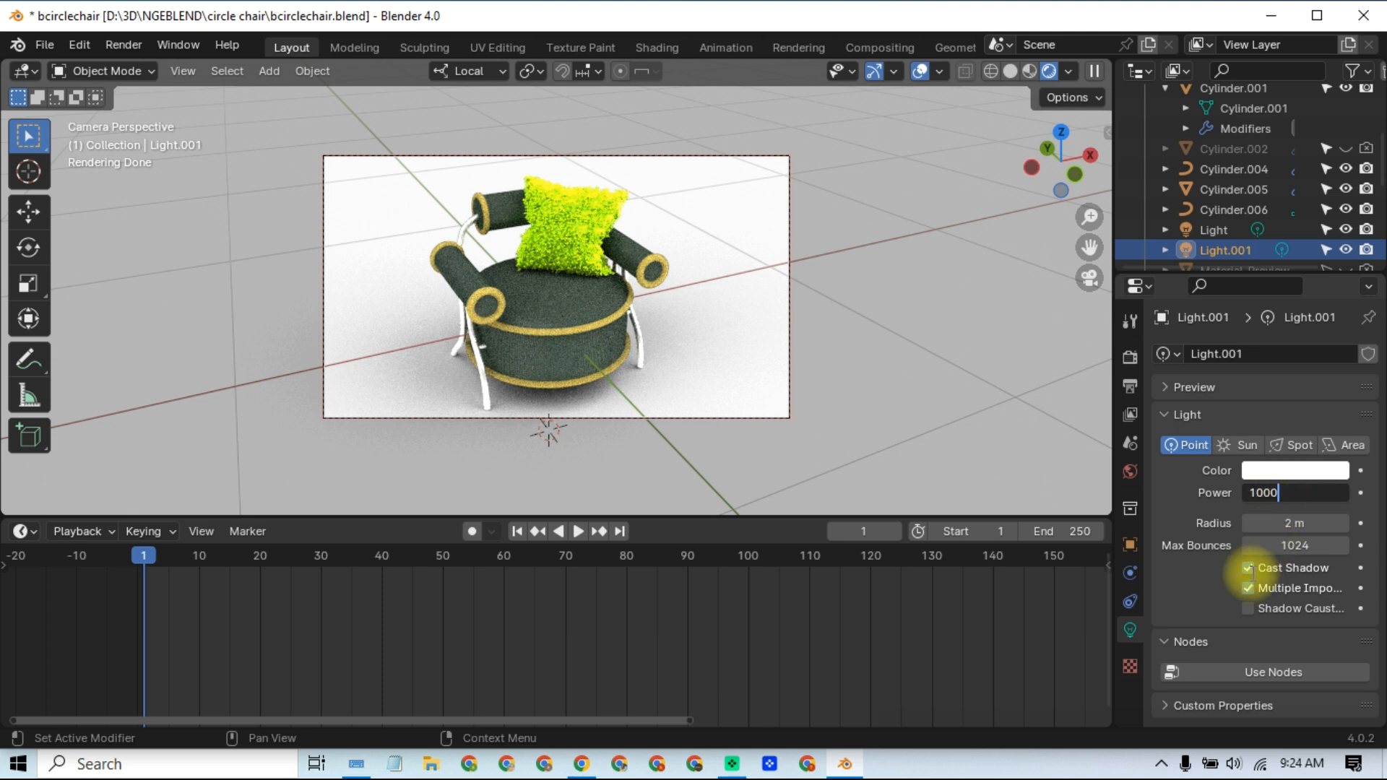
click(1247, 568)
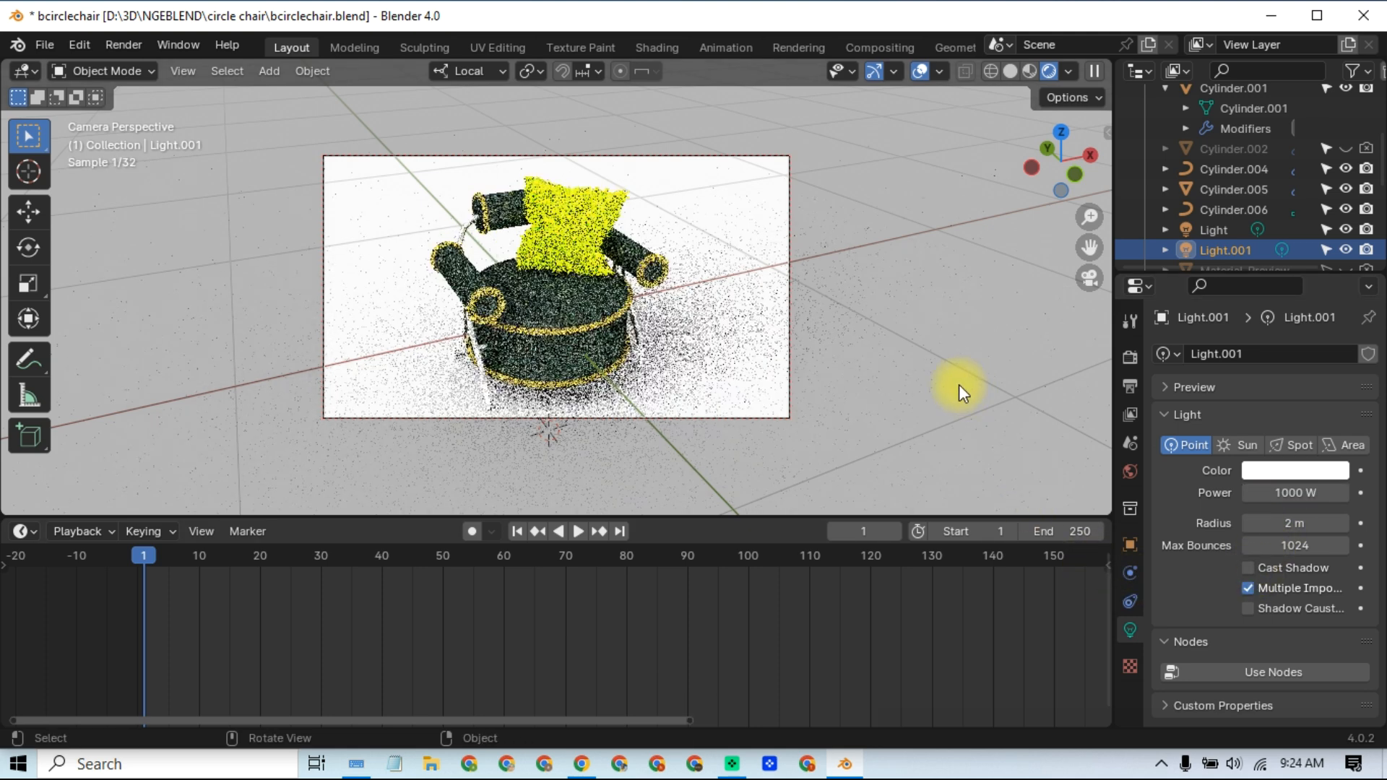
click(911, 368)
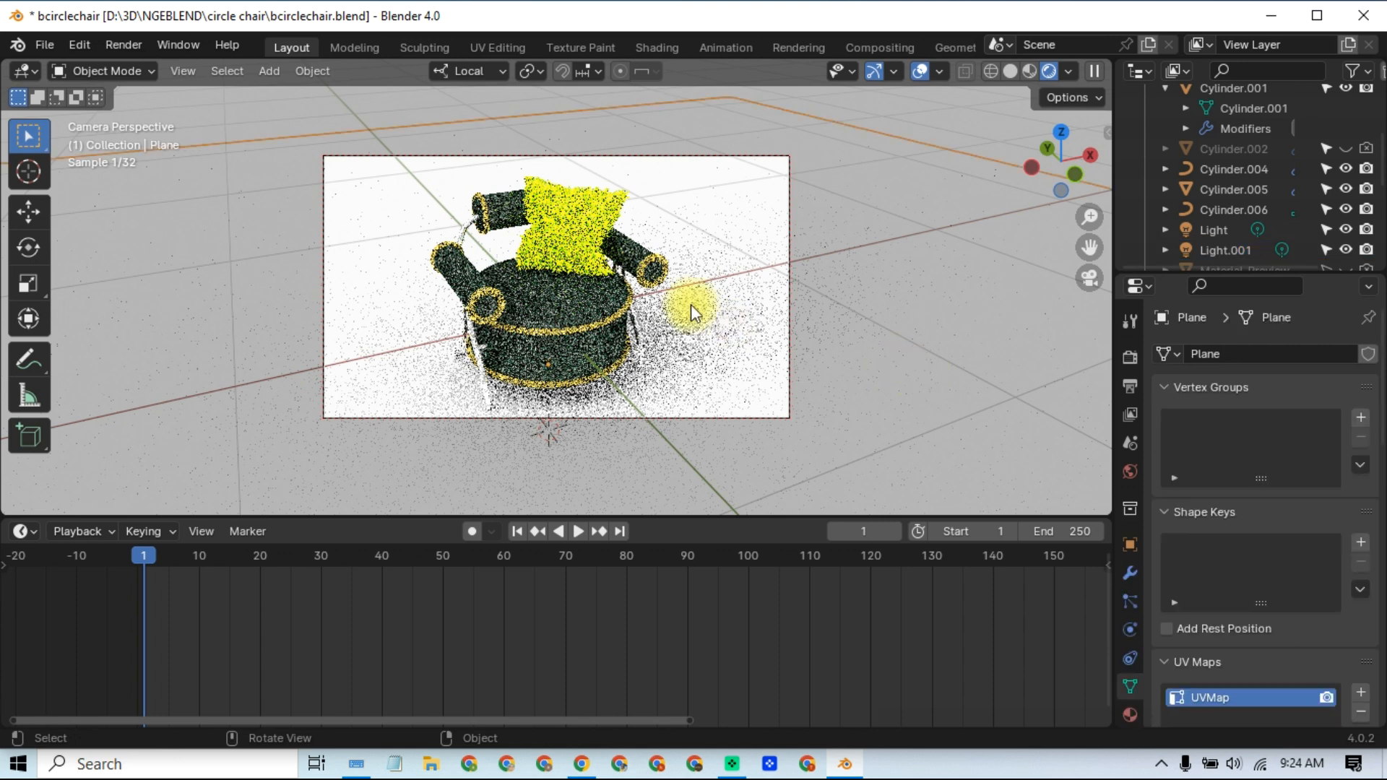
click(38, 44)
click(92, 172)
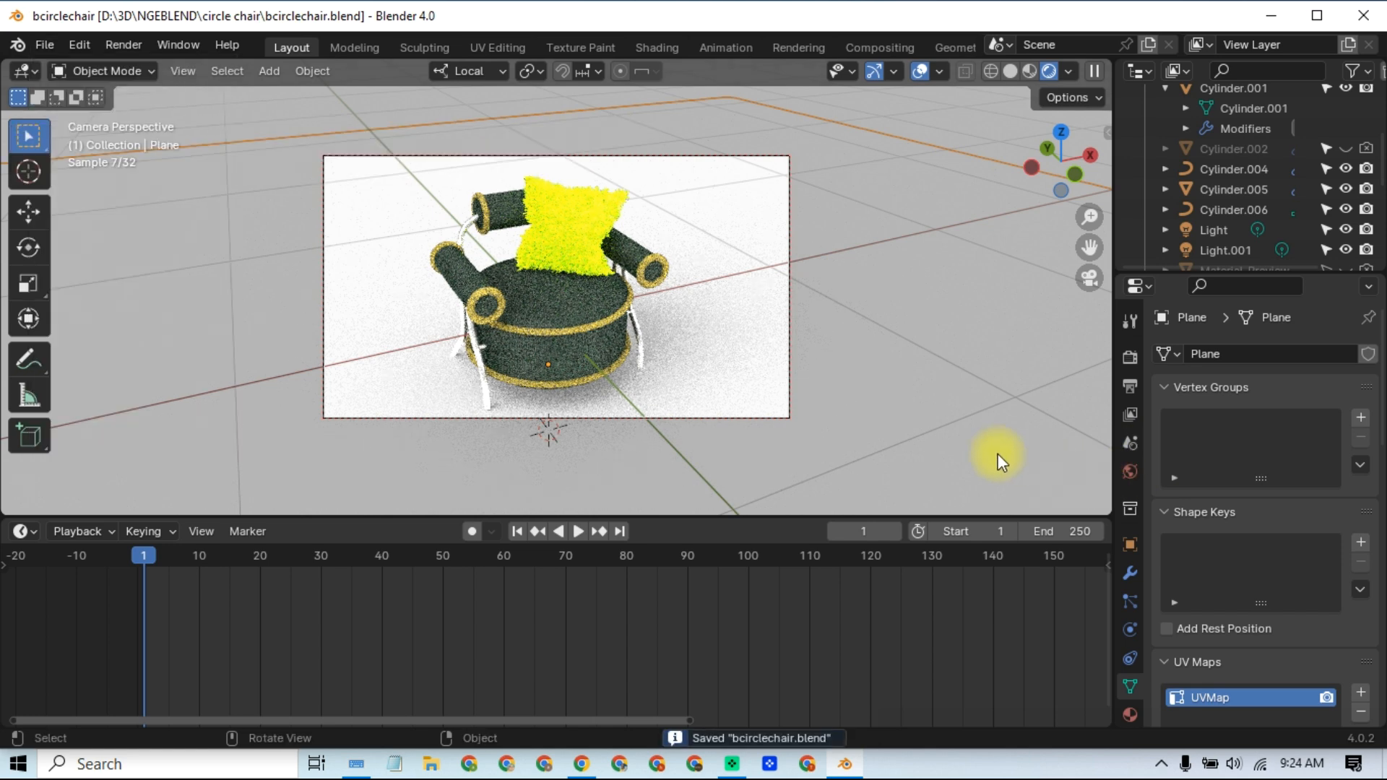
Step: Scrub the timeline forward from frame 1 to preview the camera animation around the chair
click(155, 553)
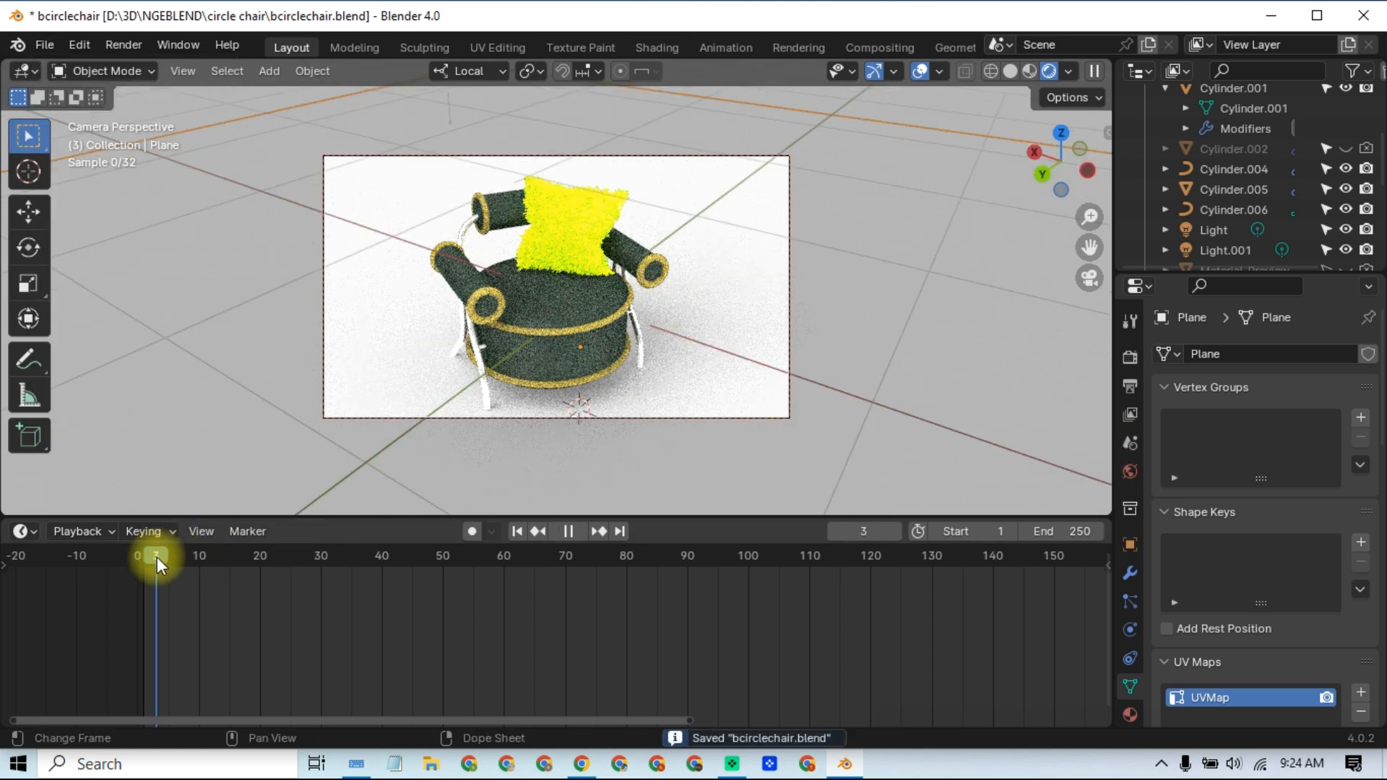